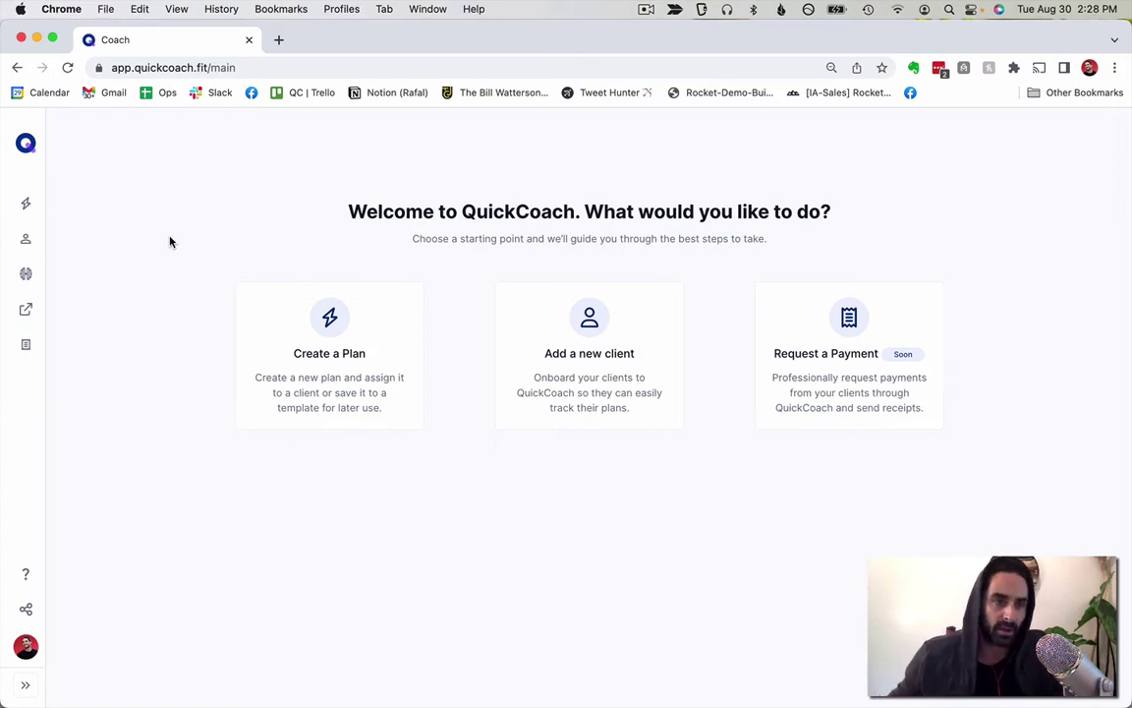
Create a new program template named "Program Starts"
click(24, 684)
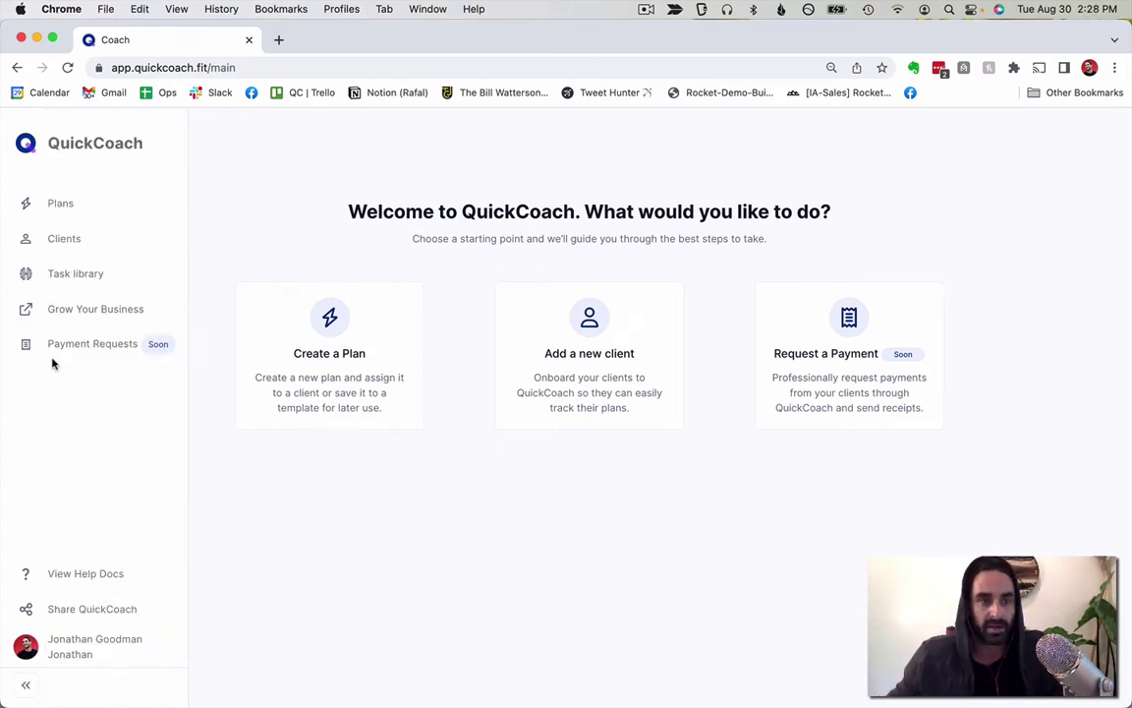
click(59, 201)
click(741, 249)
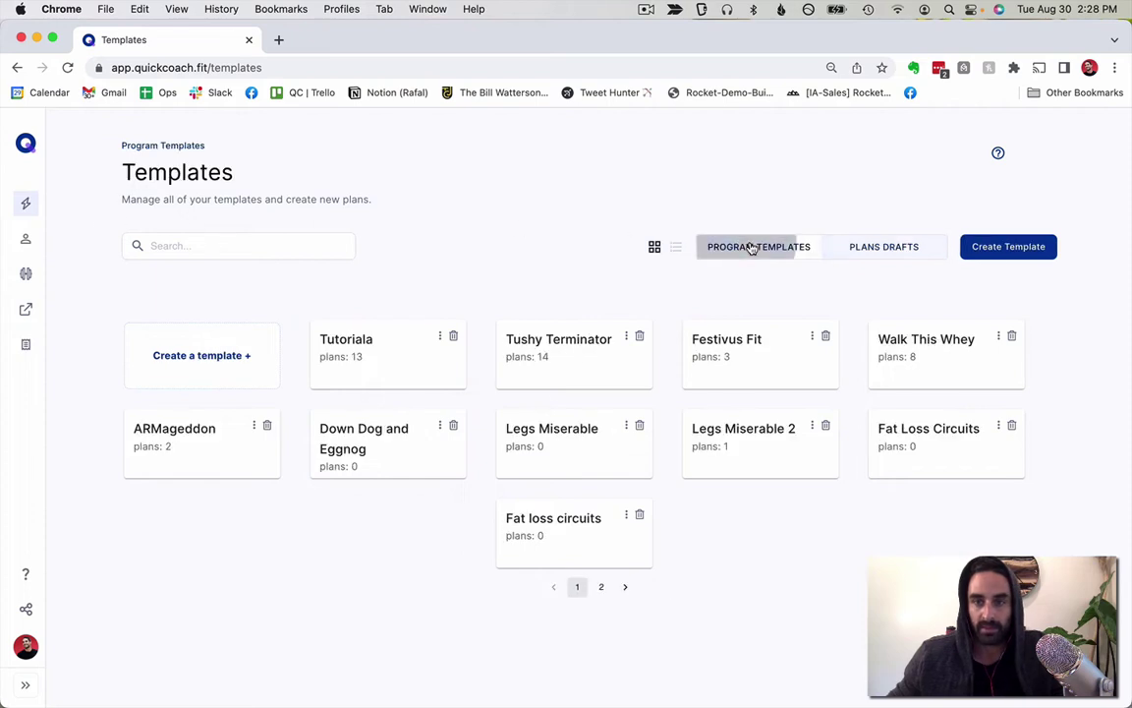
click(203, 357)
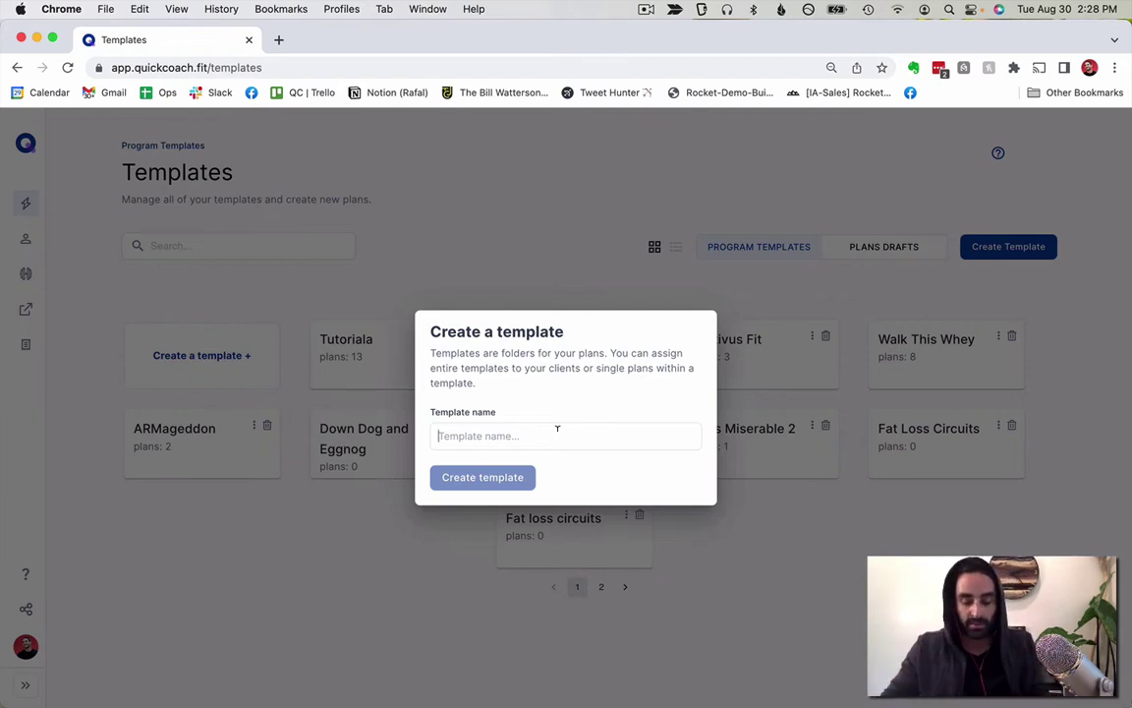
text(Program St)
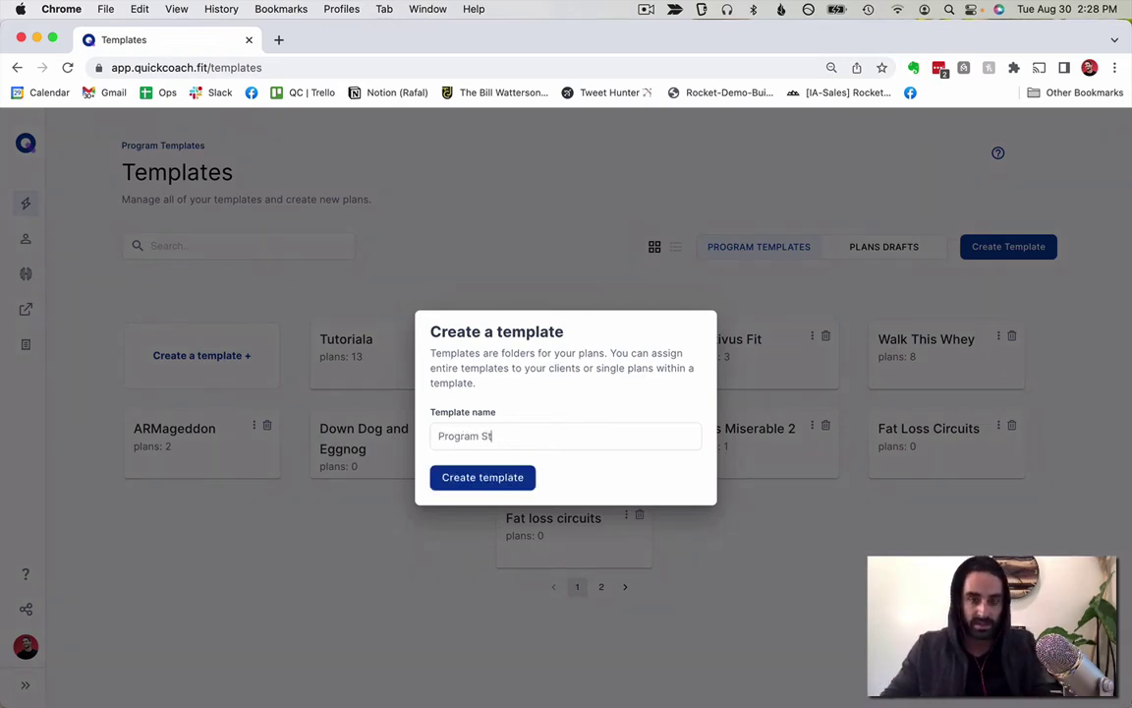
text(arts)
click(511, 482)
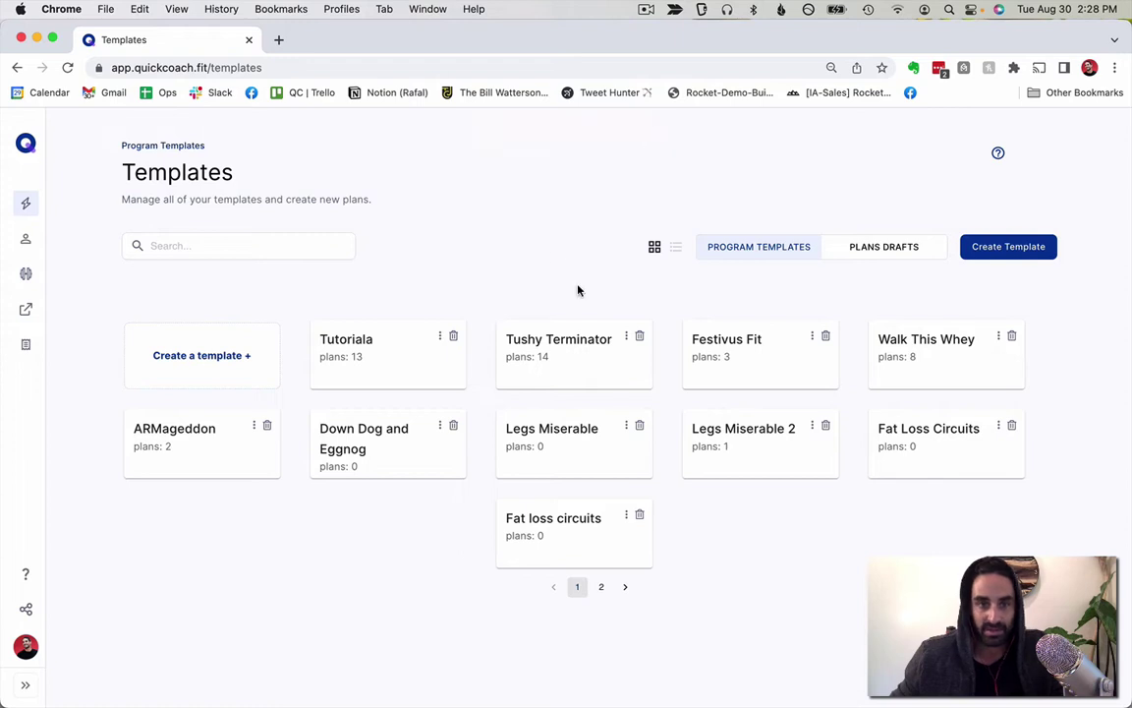
Open the Program Starts template and create a plan in it with the RPE field enabled alongside Reps, Sets and Rest
click(600, 586)
click(726, 437)
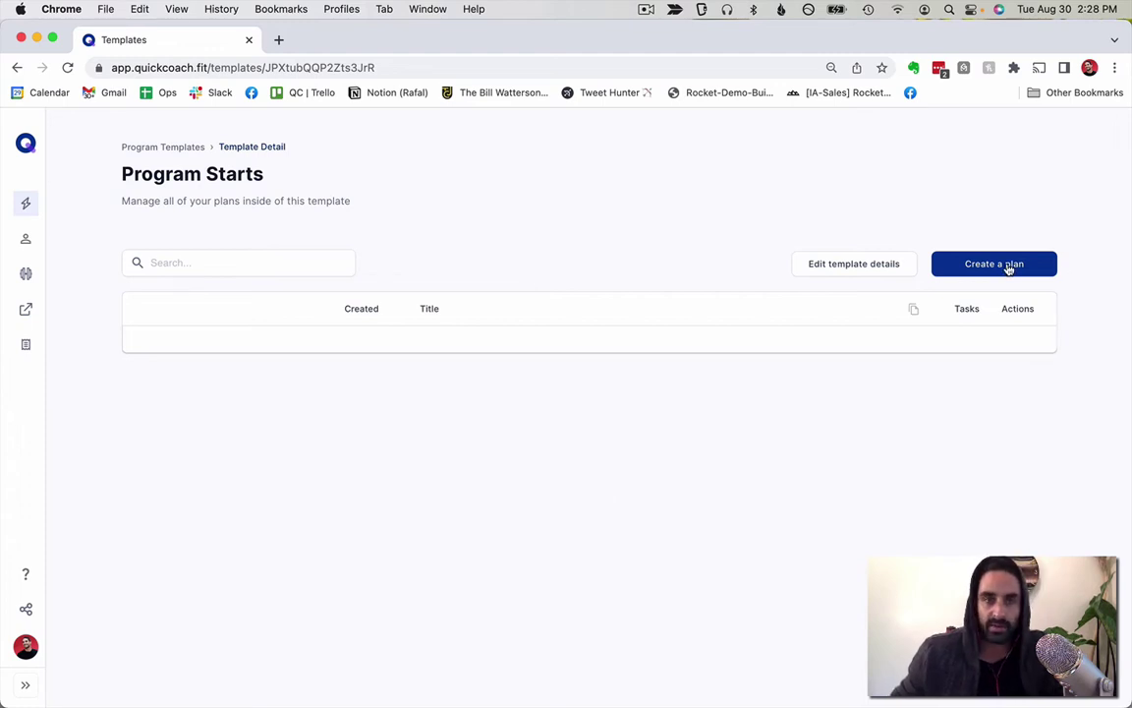
click(837, 273)
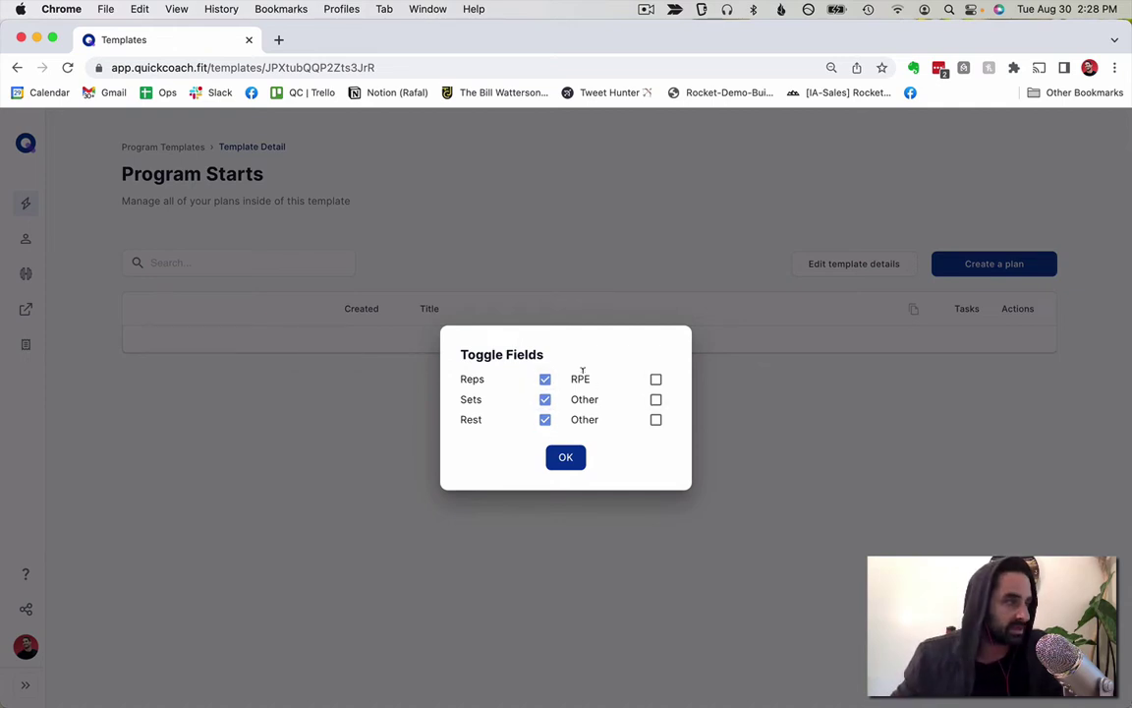
click(656, 380)
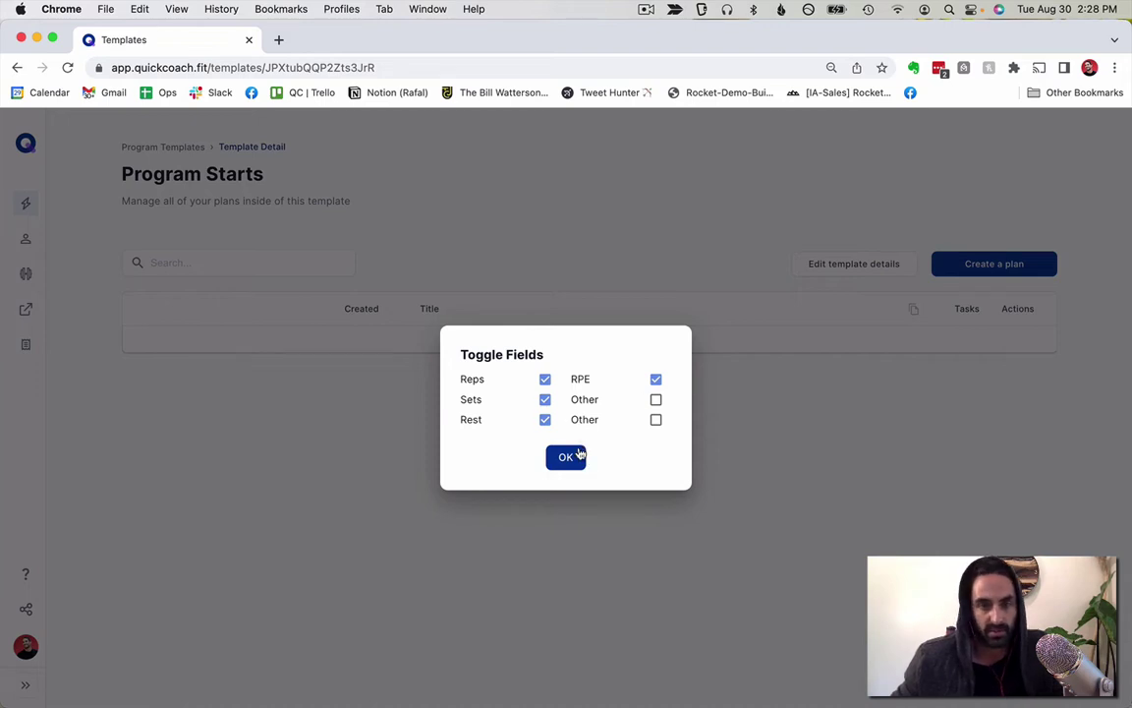
click(580, 453)
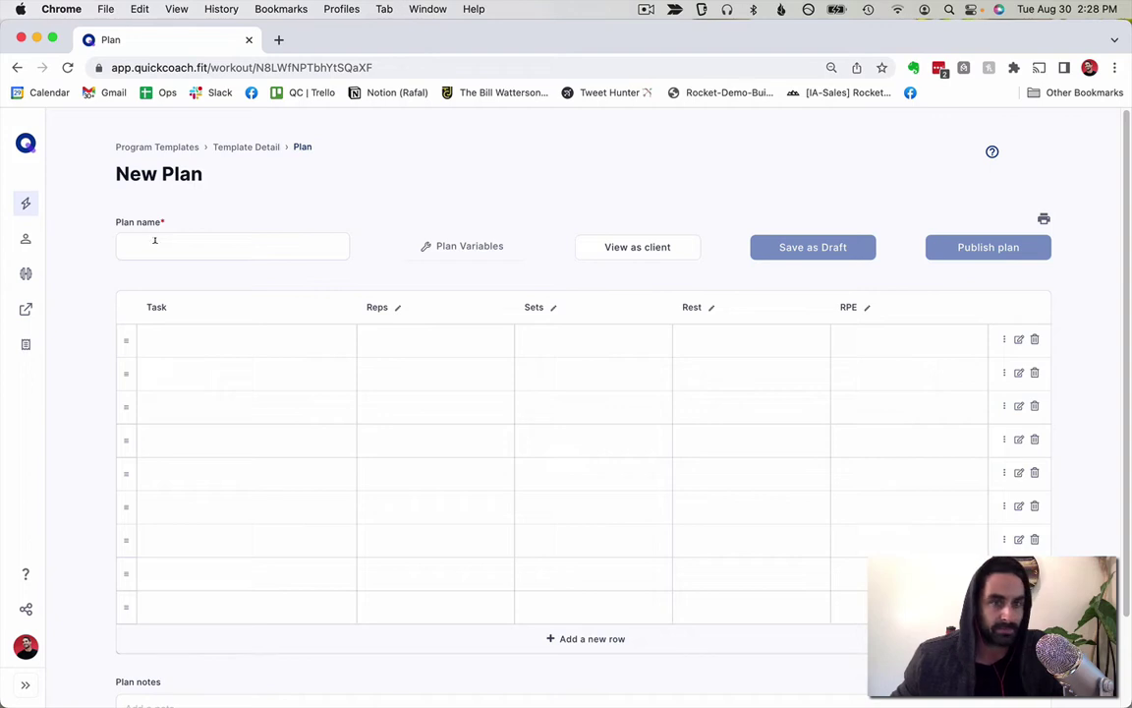
Name the plan with the coach's first name in possessive form followed by "4 week plan"
text(J)
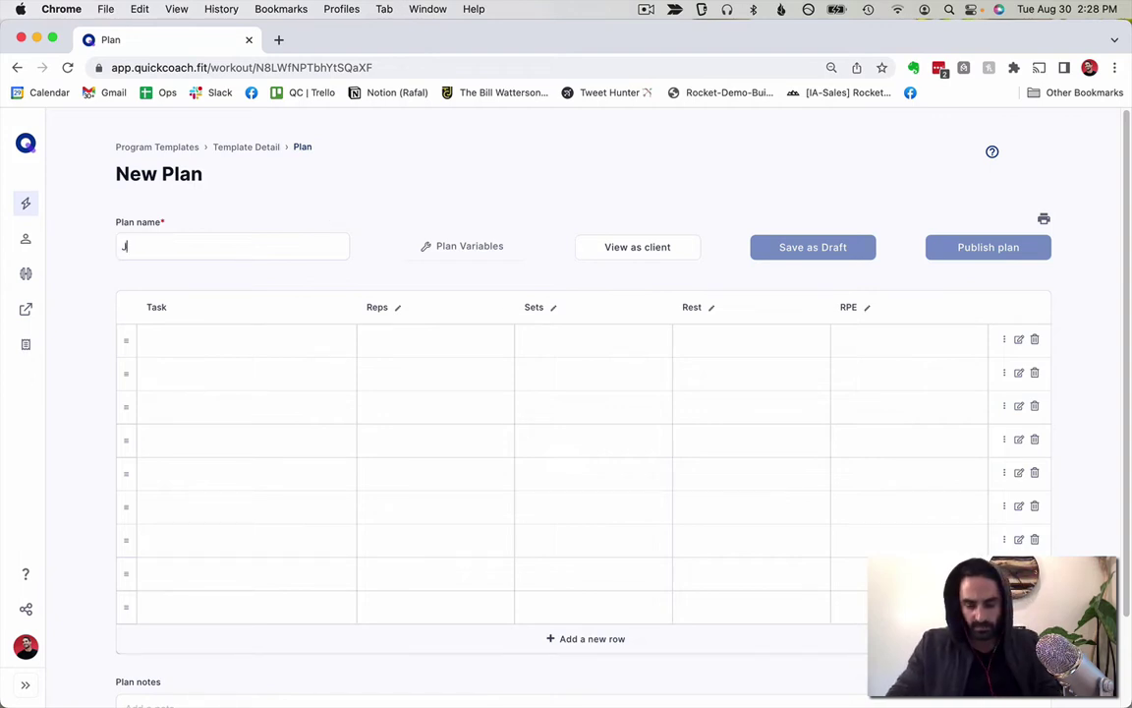
text(on's)
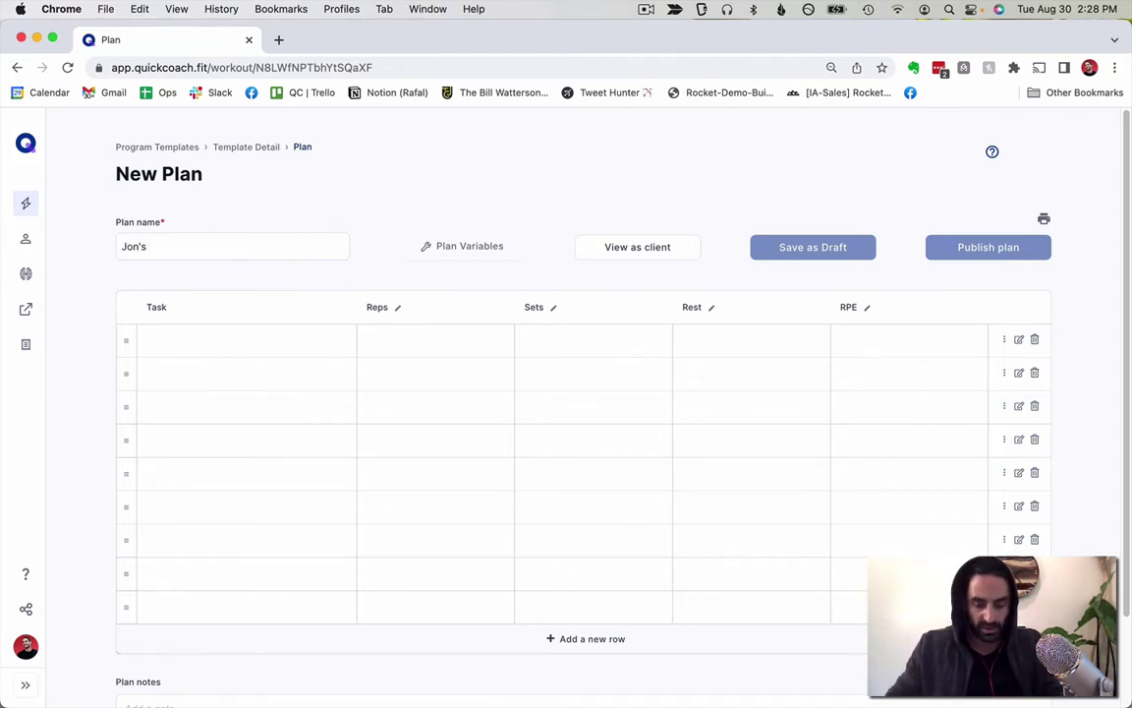
text( 4 week p)
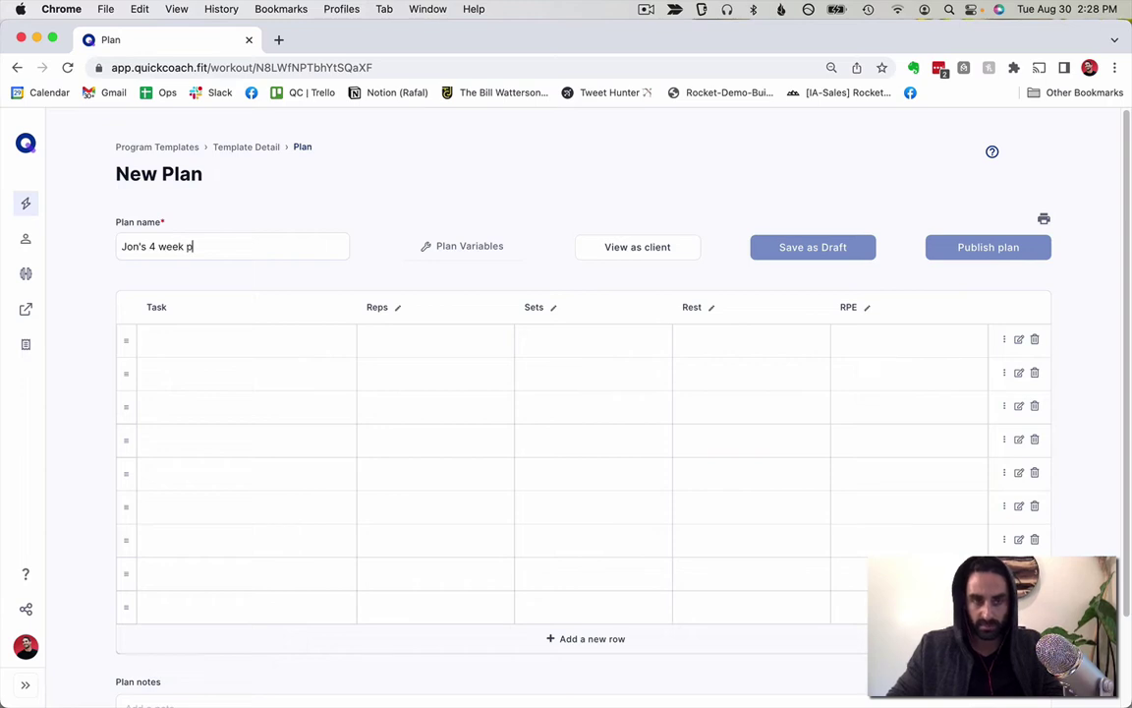
text(lan)
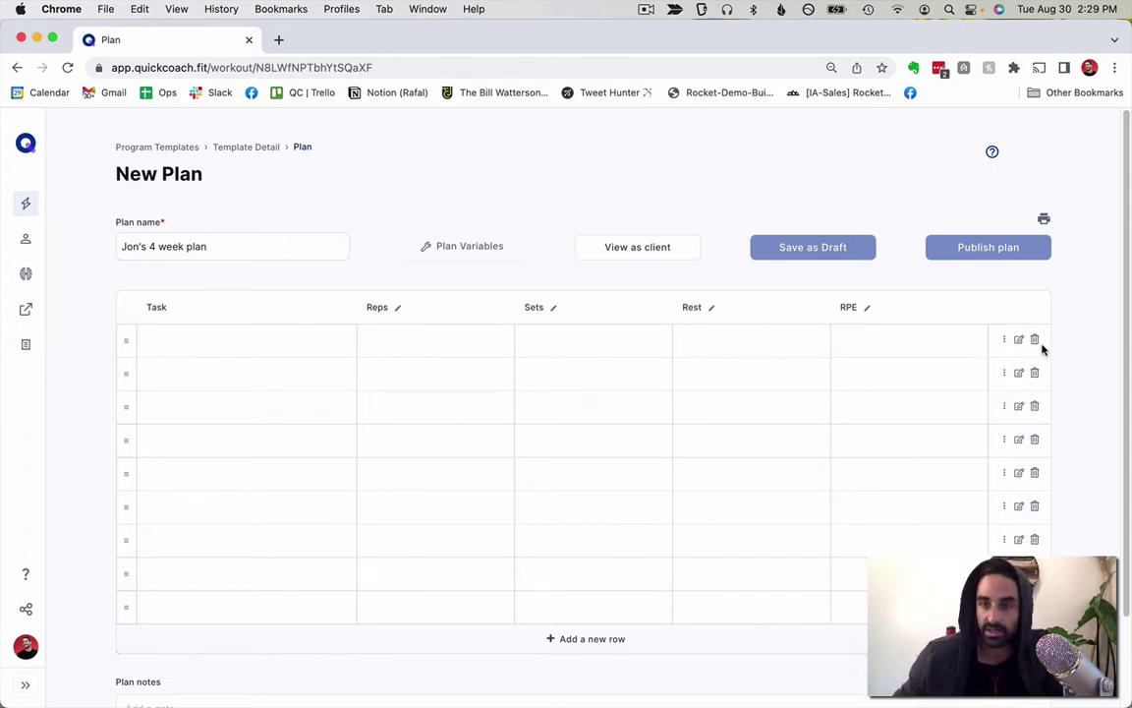
Turn the plan's first row into a heading titled "Warmup"
click(1004, 341)
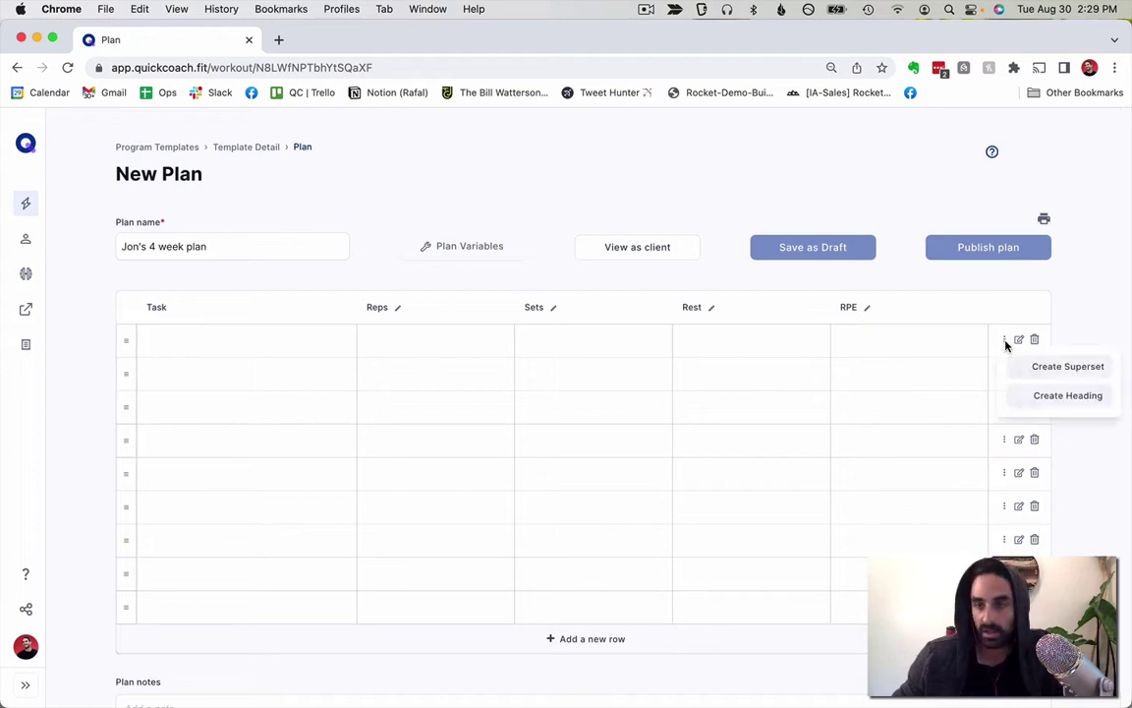
click(273, 333)
text(Warmup)
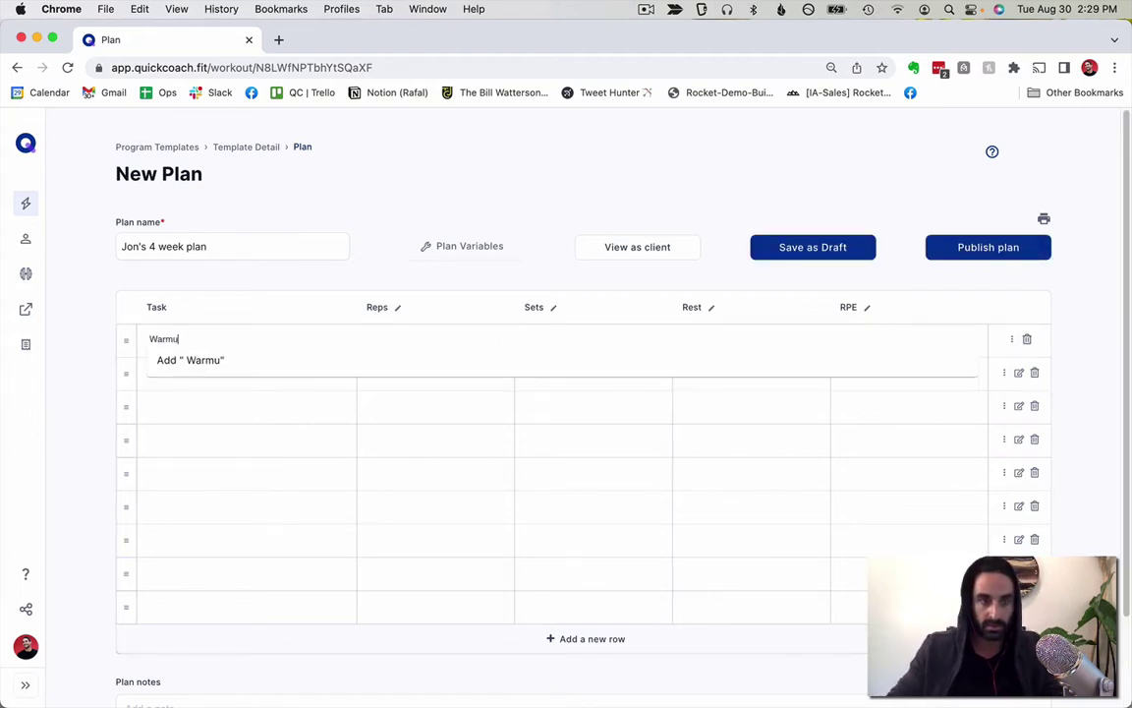
Add a "Stationary Bike" task below the Warmup heading with its reps set to "5 min"
click(218, 381)
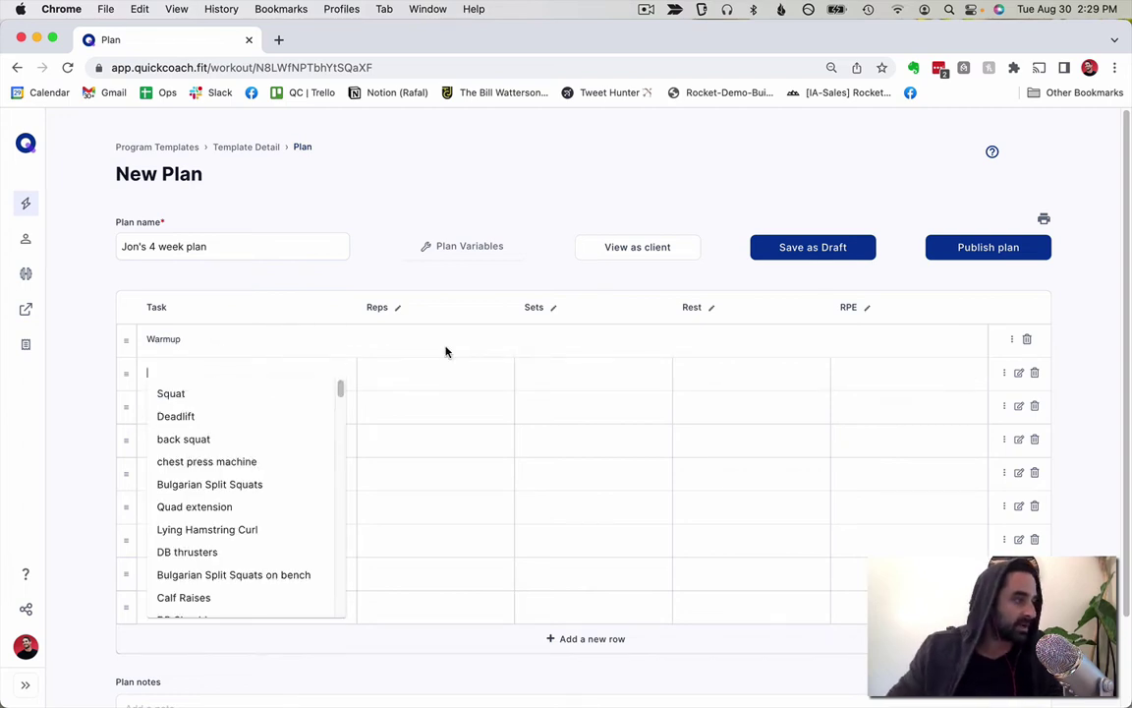
text(Stat)
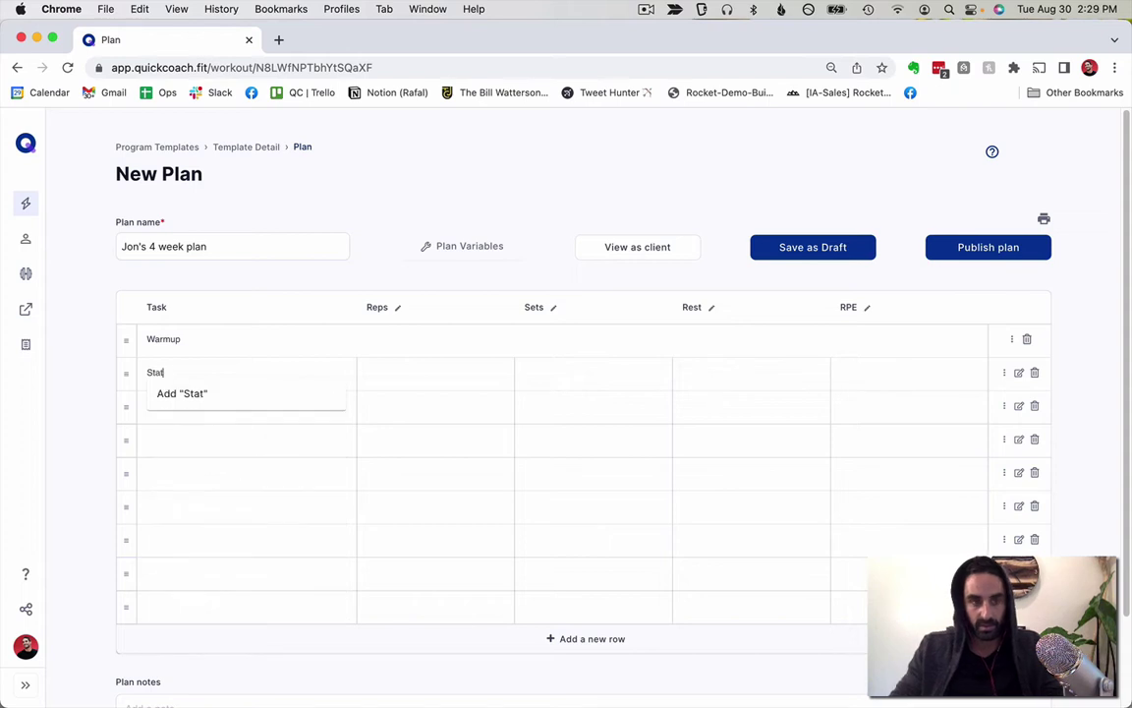
text(ionary Bike)
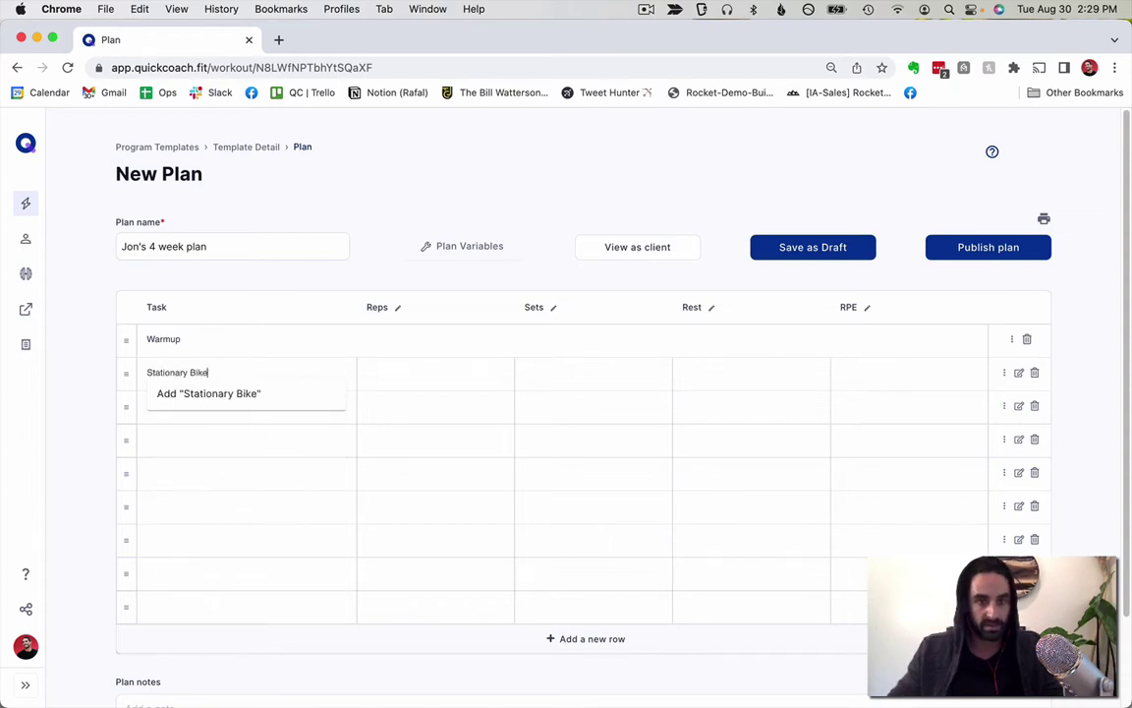
key(Tab)
text(6)
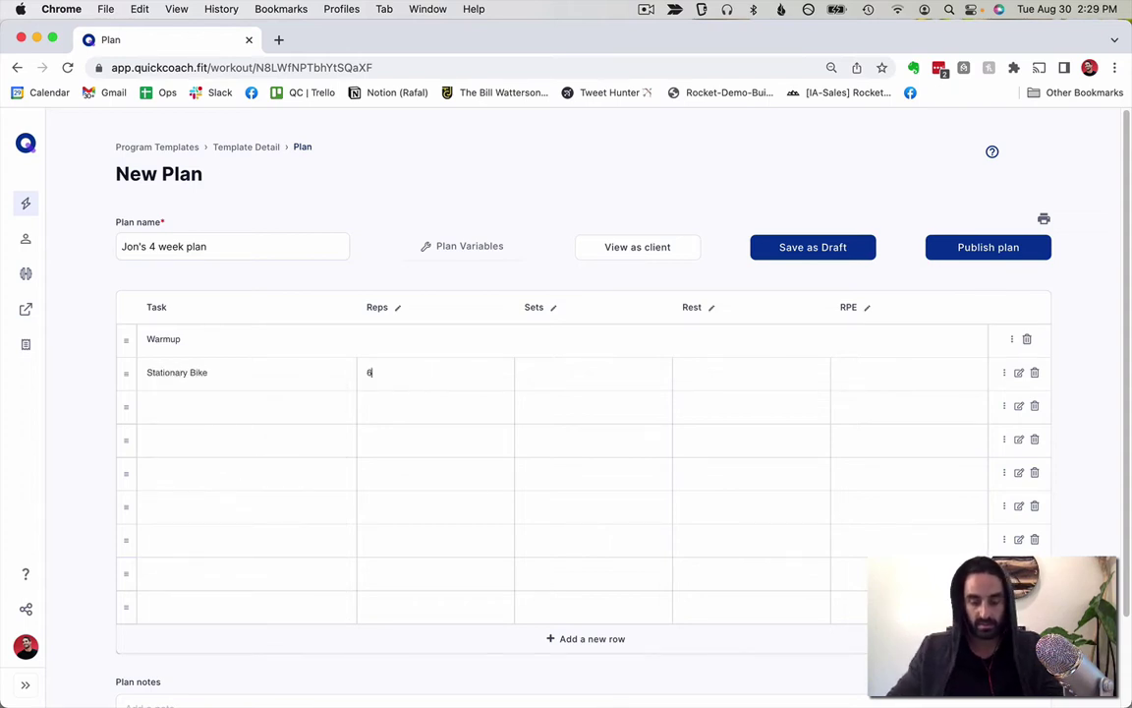
text( min)
click(278, 403)
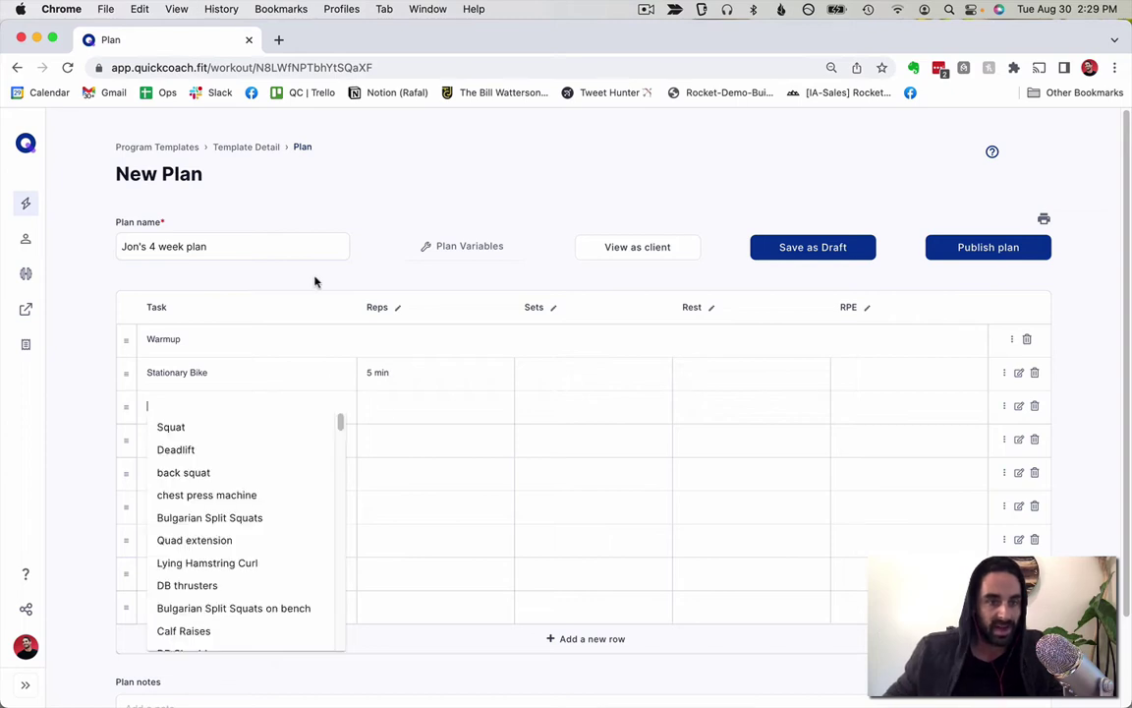
text(Kn)
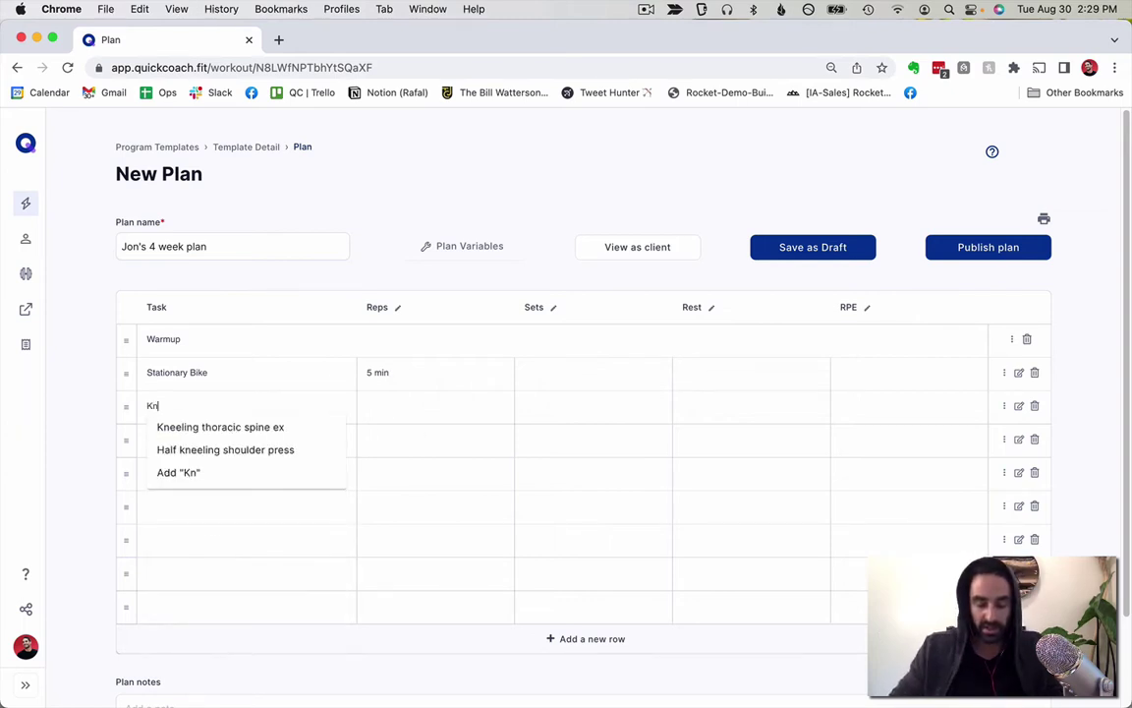
key(BackSpace)
key(BackSpace)
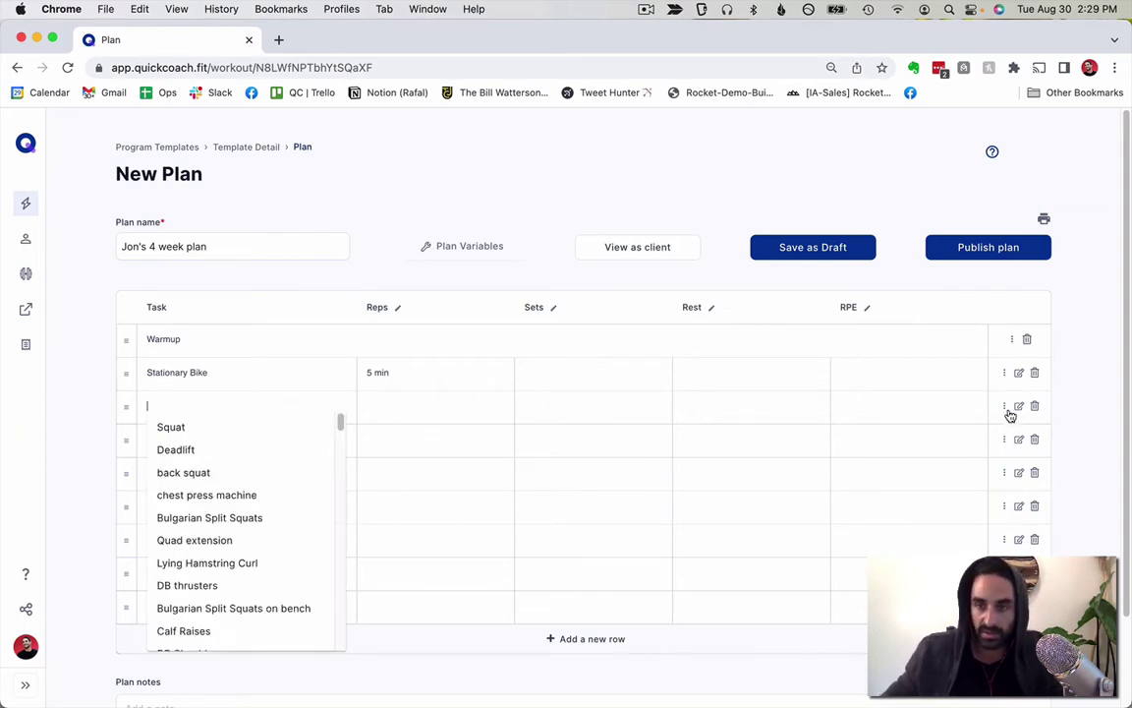
Convert the row below Stationary Bike into a superset and extend it to four rows
click(1007, 407)
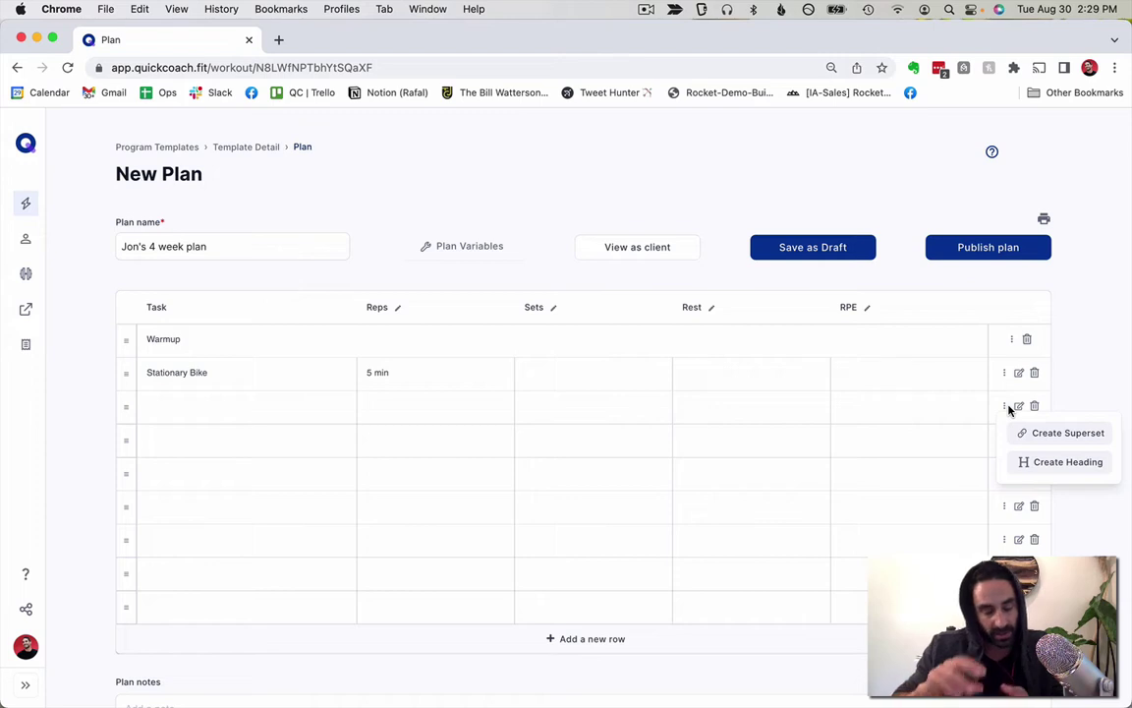
click(1069, 436)
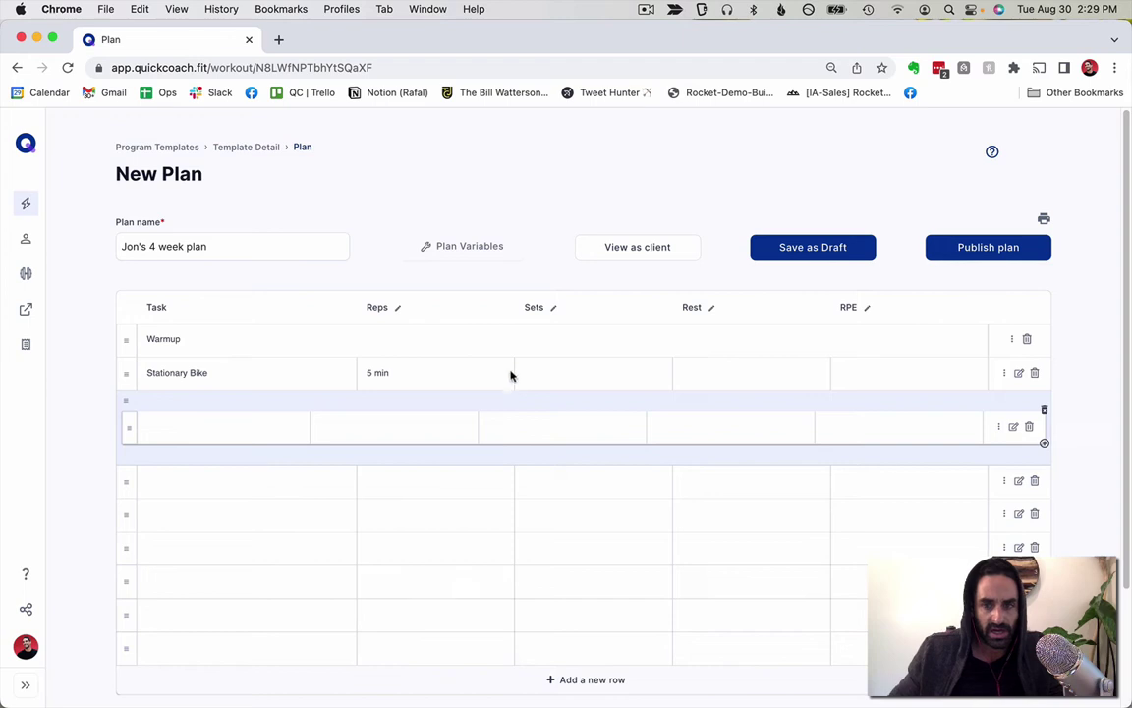
click(1045, 444)
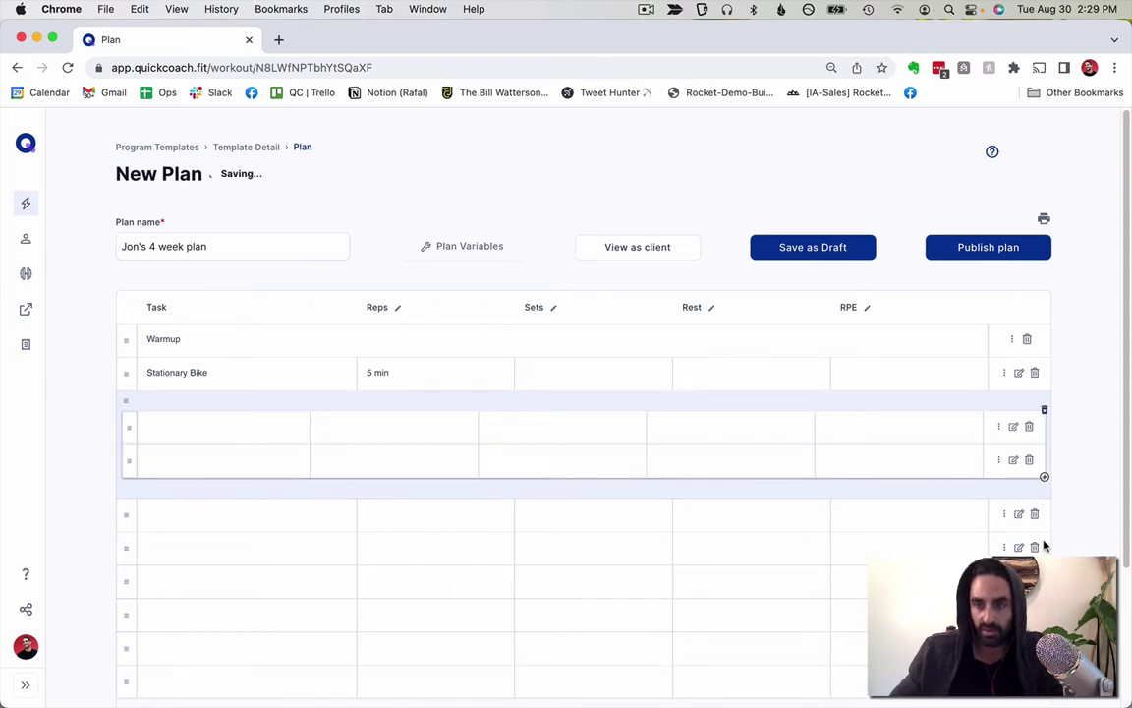
click(1045, 477)
click(1045, 509)
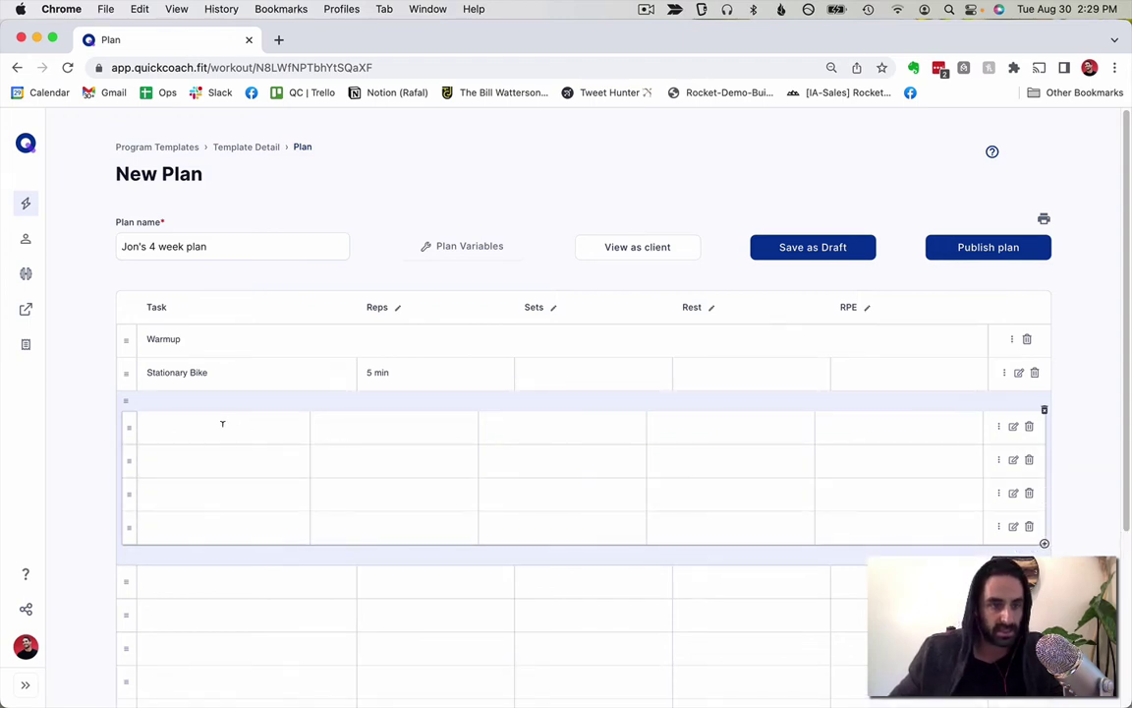
Fill the superset's first two rows with the library tasks "Kneeling thoracic spine ex" and "Bent over t-raises"
click(221, 423)
text(Knee)
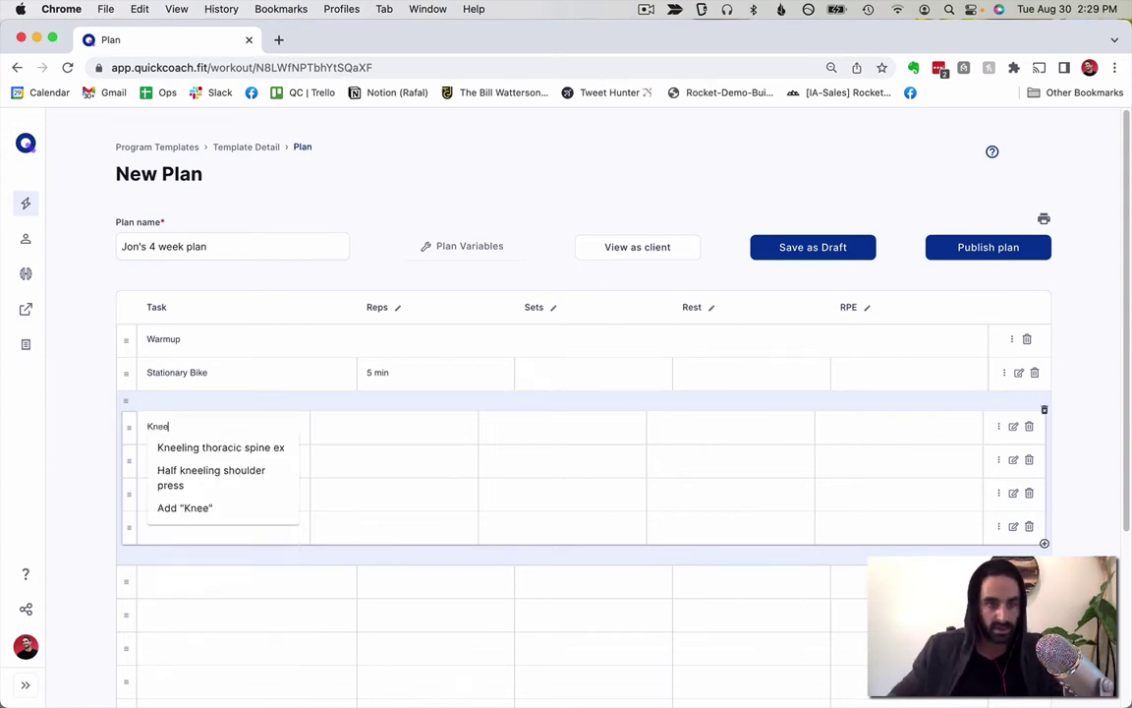
click(208, 449)
click(201, 457)
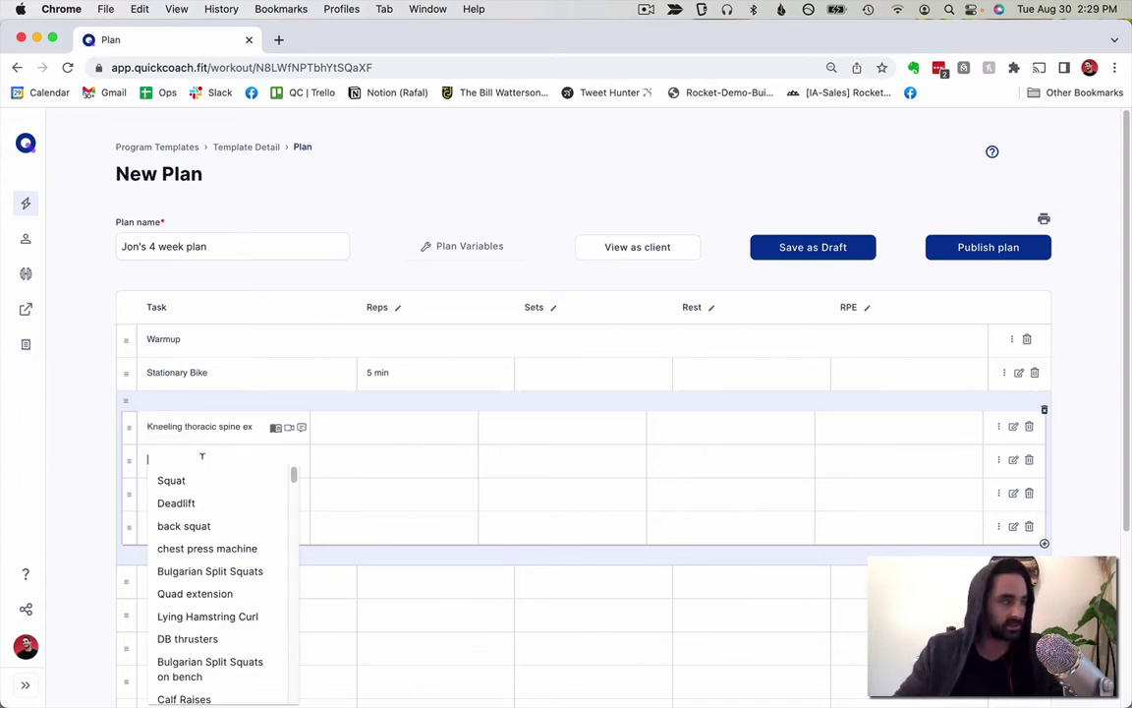
text(Bent)
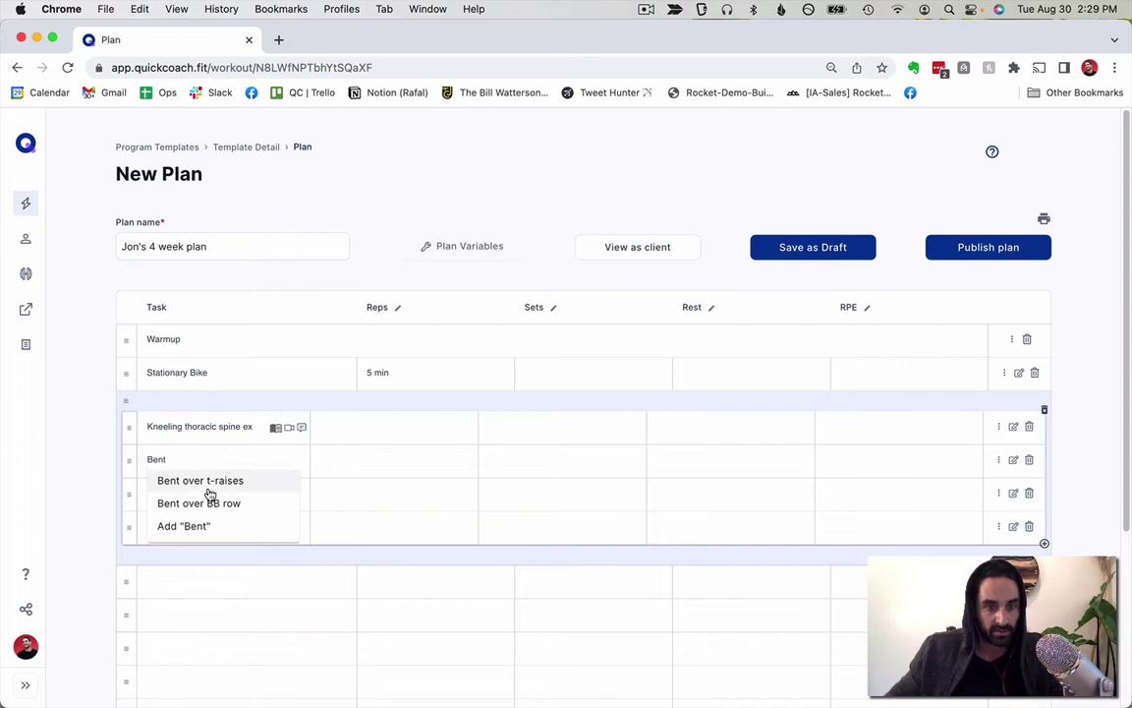
click(200, 481)
Fill the superset's third and fourth rows with the library tasks "Hip adductor stretch" and "Reverse lunge elbow to instep"
click(196, 489)
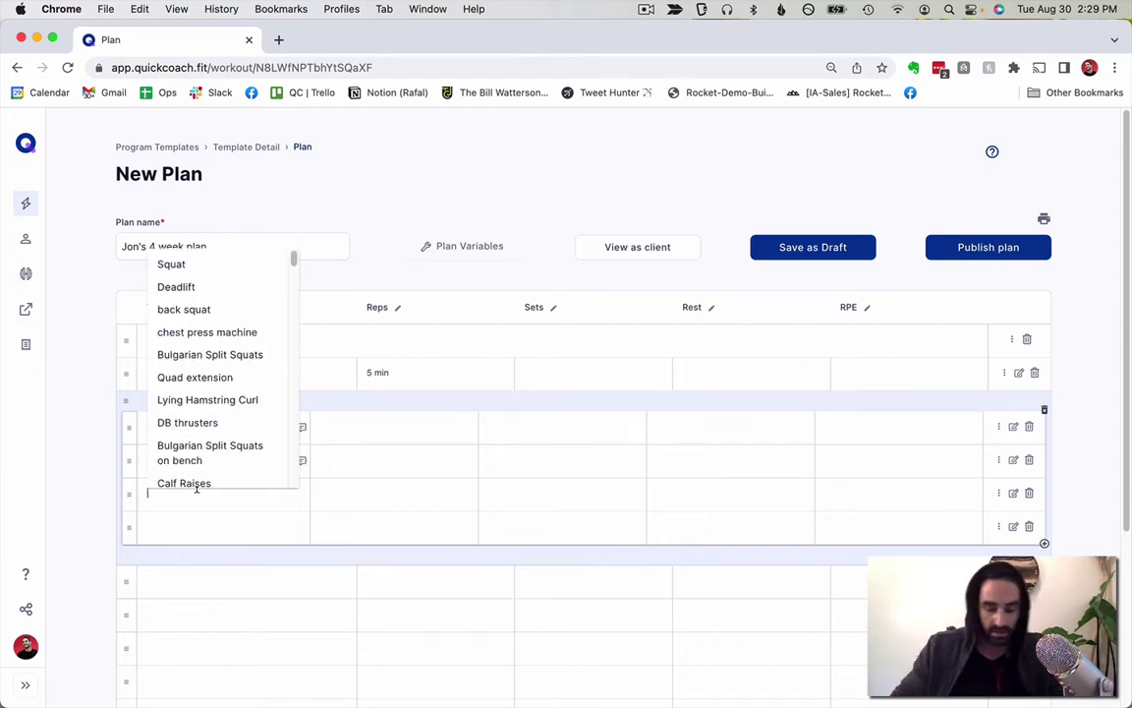
text(Hip adductor)
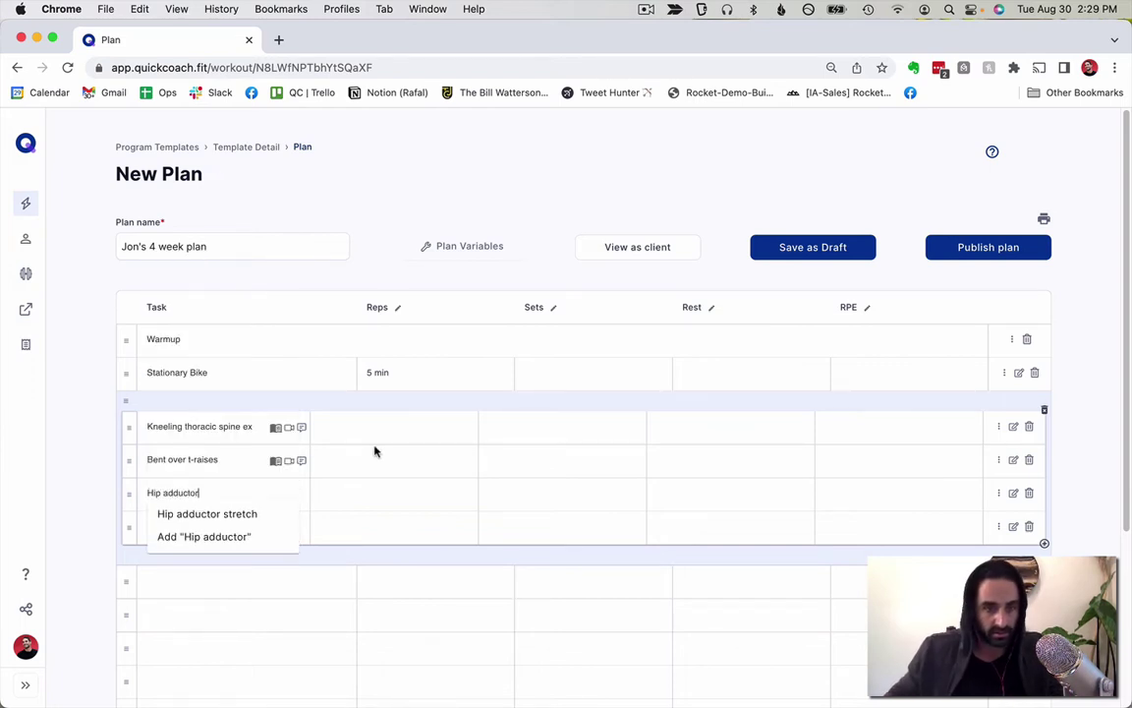
click(265, 513)
click(182, 524)
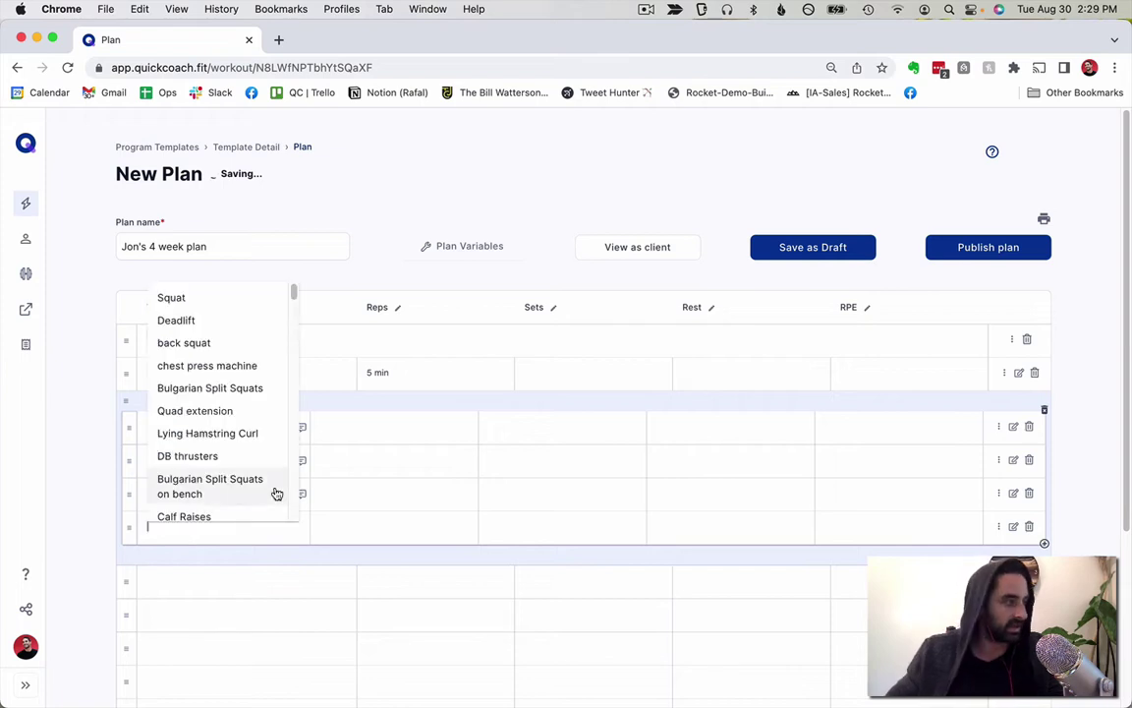
text(Rever)
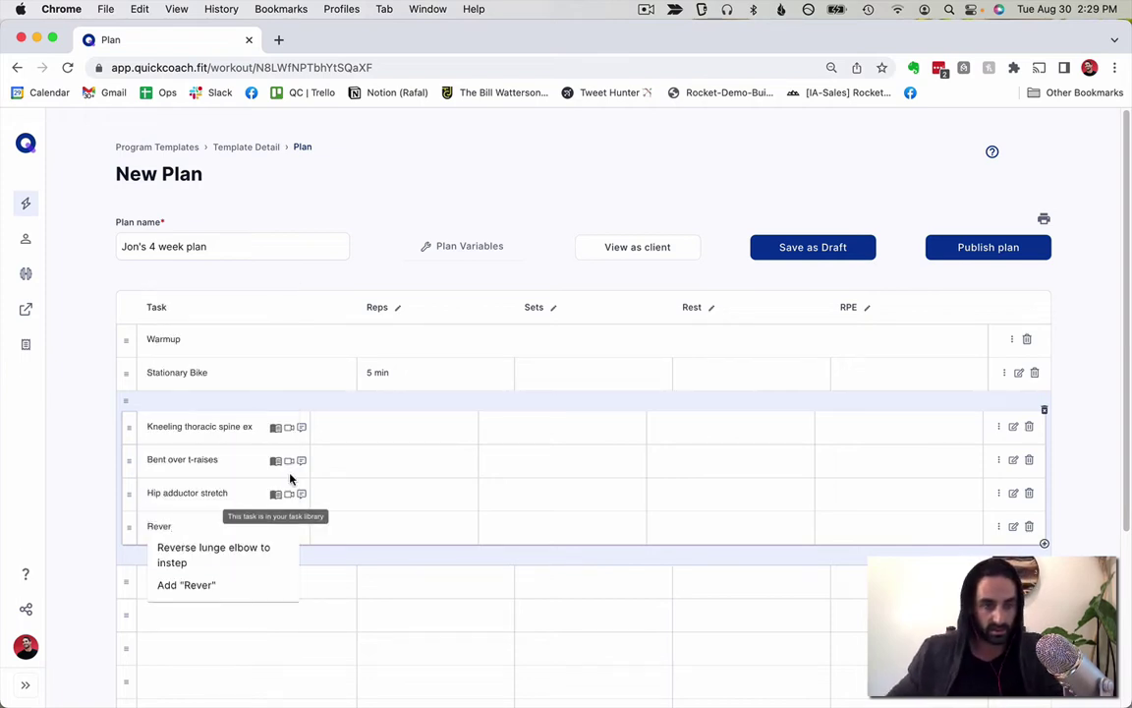
key(Return)
Set the reps for Kneeling thoracic spine ex to 10
click(401, 423)
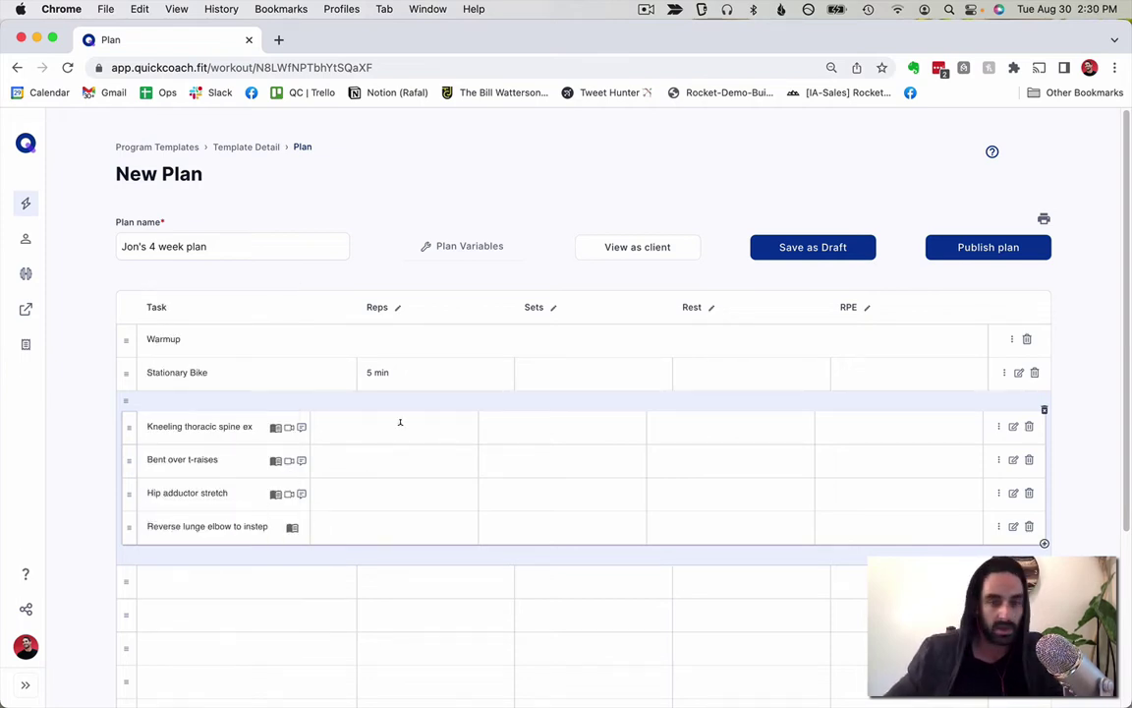
text(10)
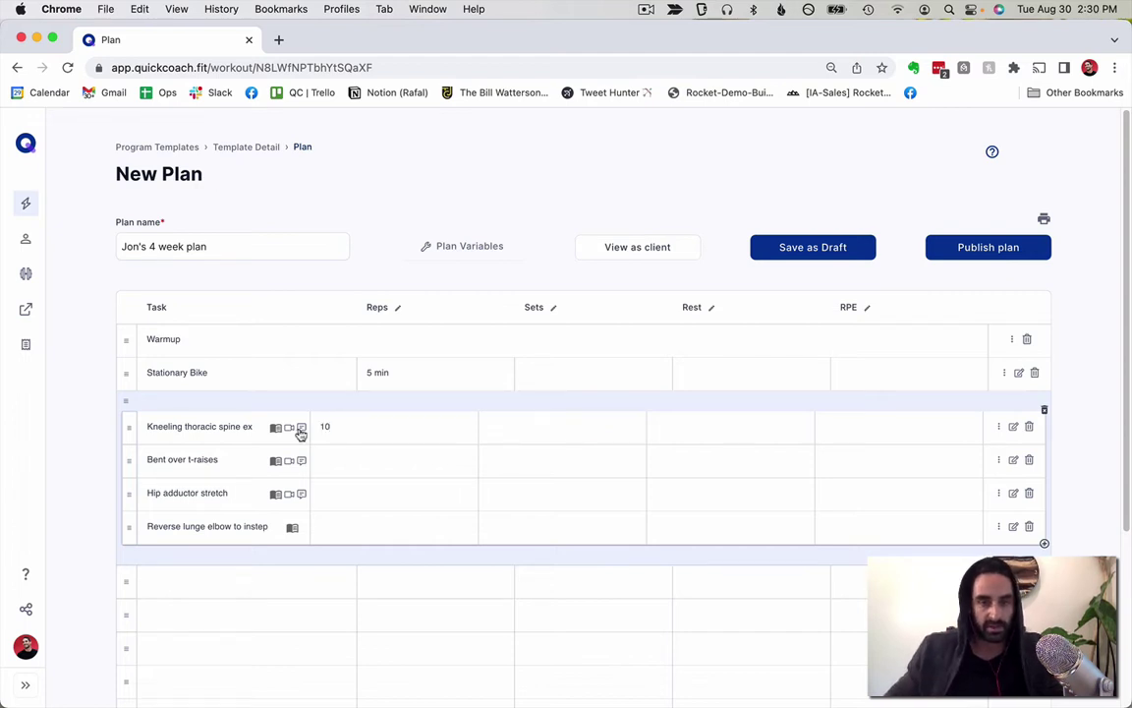
Set the reps to 10 for Bent over t-raises, Hip adductor stretch and Reverse lunge elbow to instep
key(super+a)
click(350, 453)
text(10)
click(366, 496)
text(10)
click(368, 527)
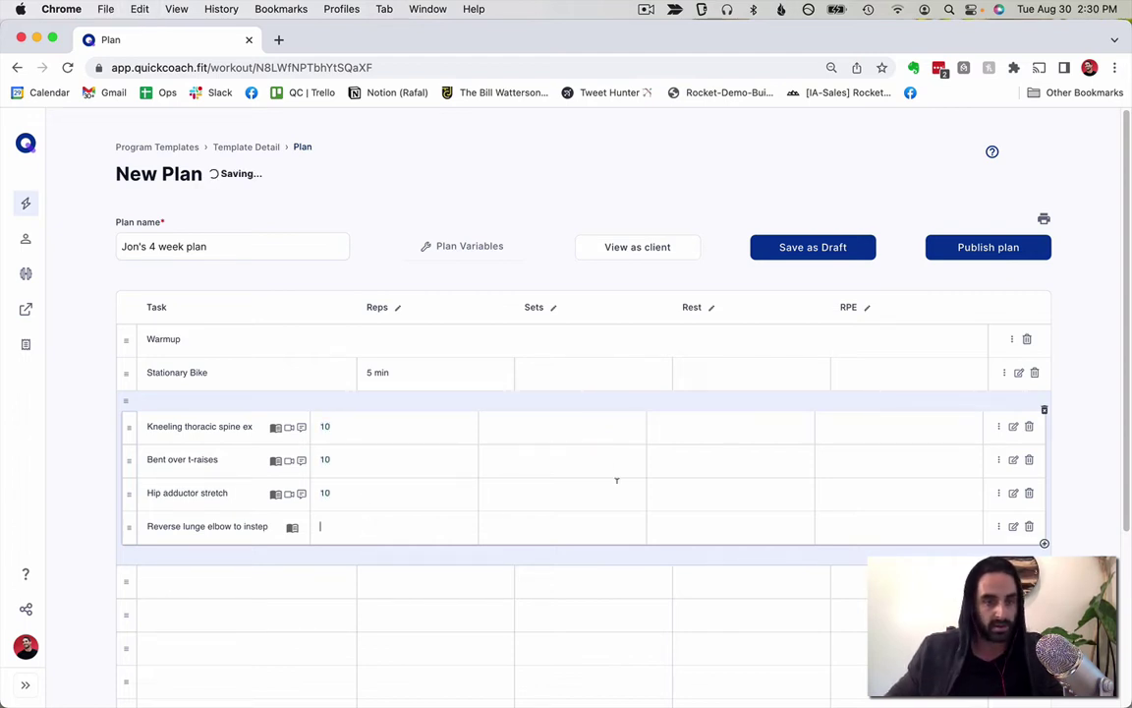
text(10)
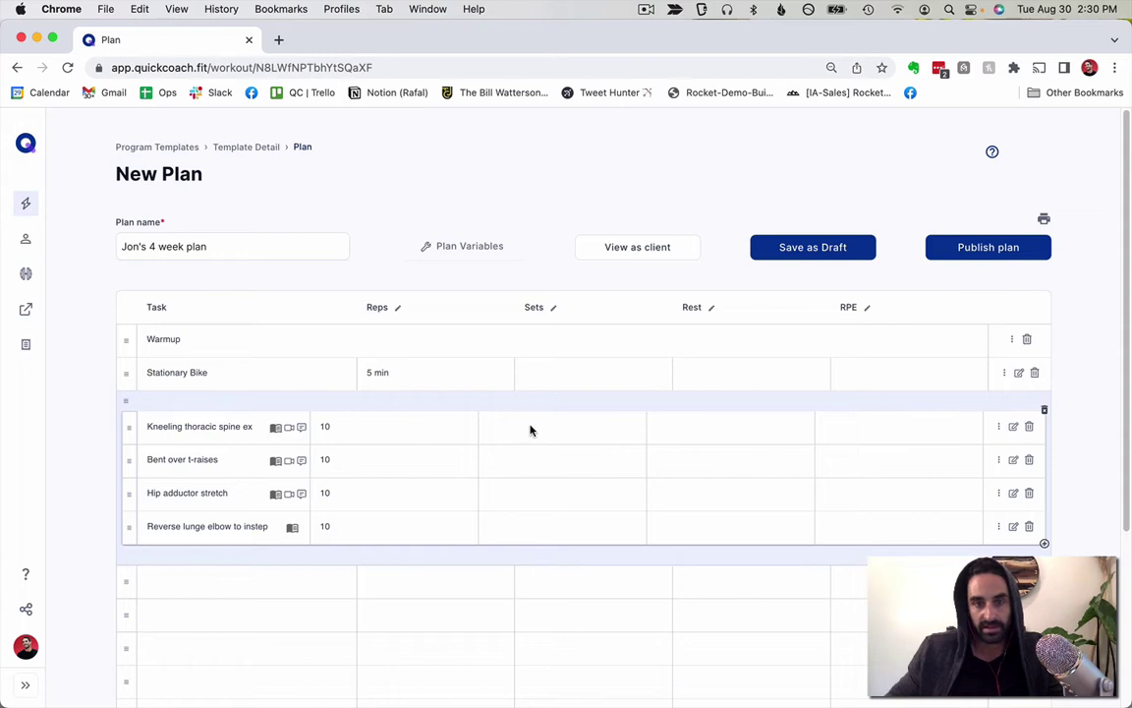
Set the sets to 1 for all four exercises in the warmup superset
click(533, 425)
text(1)
click(526, 455)
text(1)
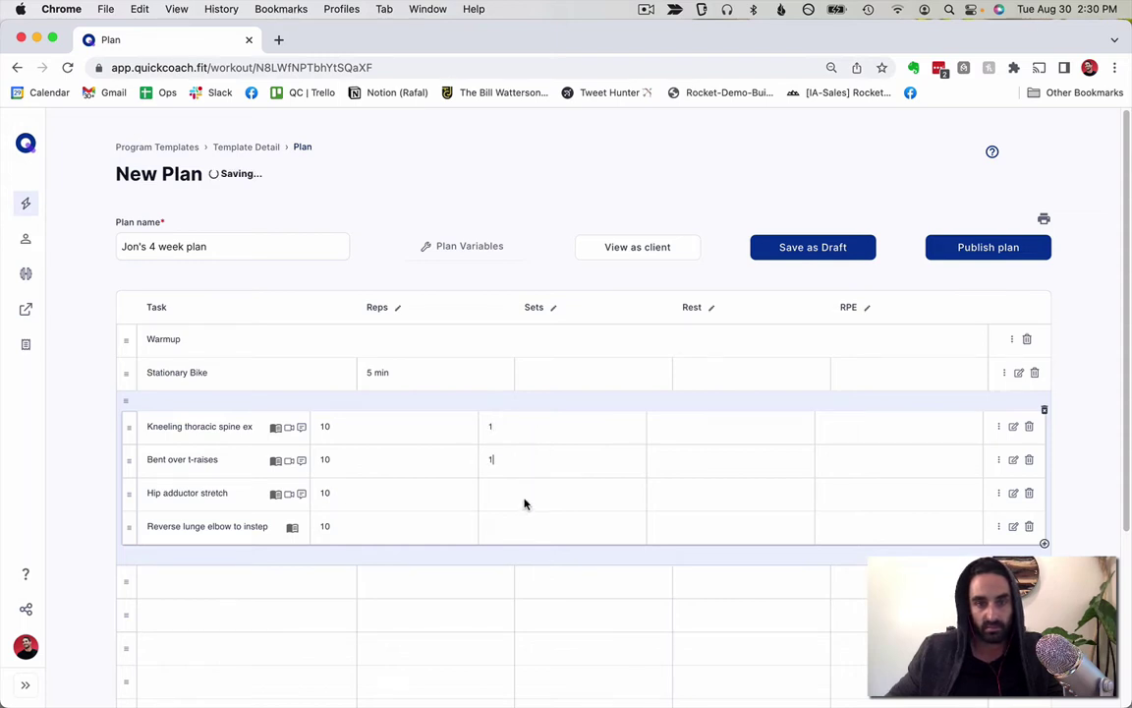
click(526, 502)
text(1)
click(521, 528)
text(1)
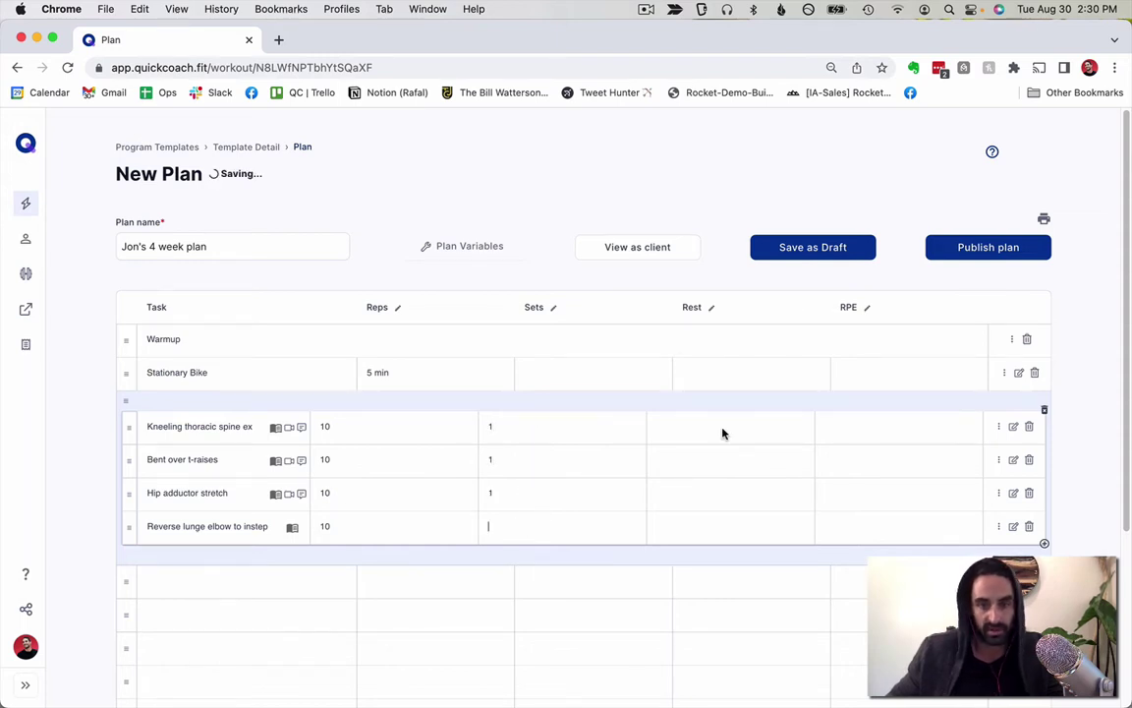
Set the rest to 10s for all four exercises in the warmup superset
click(723, 425)
text(10s)
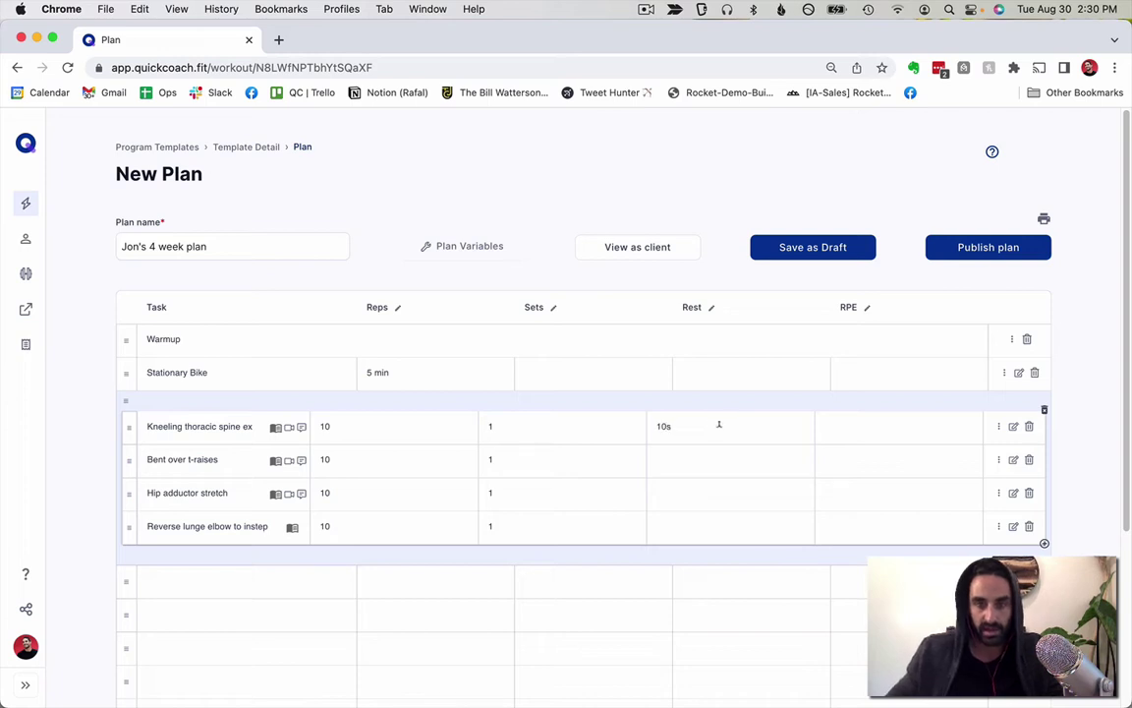
click(692, 469)
text(10s)
click(683, 492)
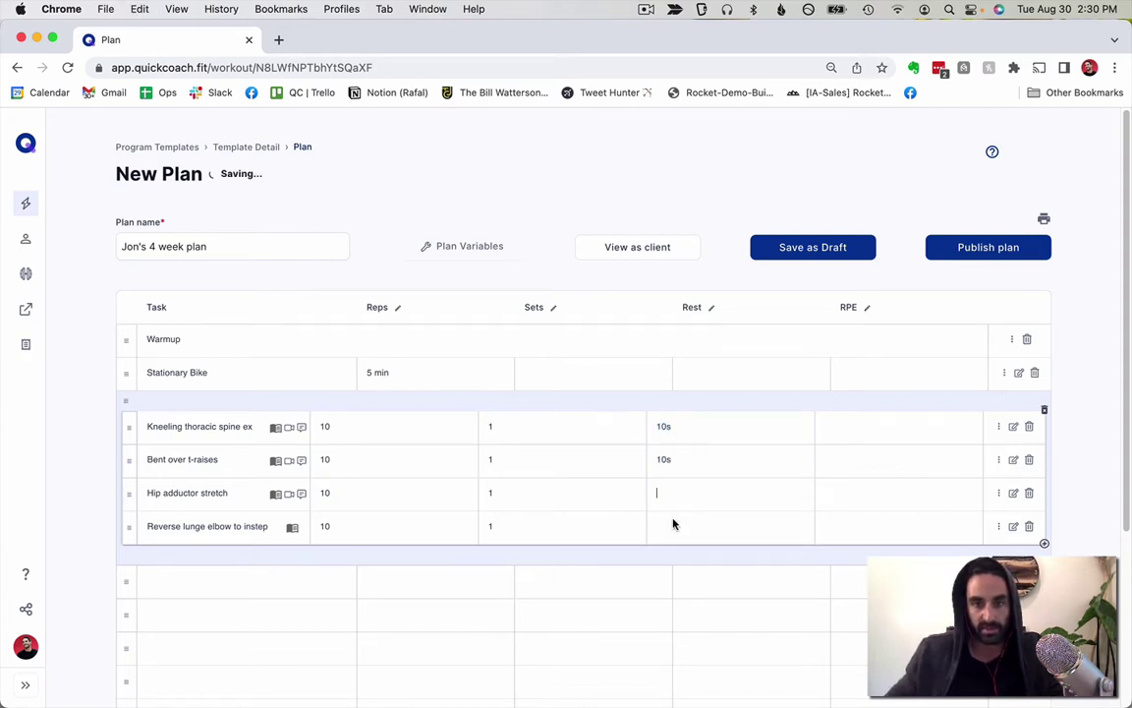
text(10s)
click(676, 531)
text(10s)
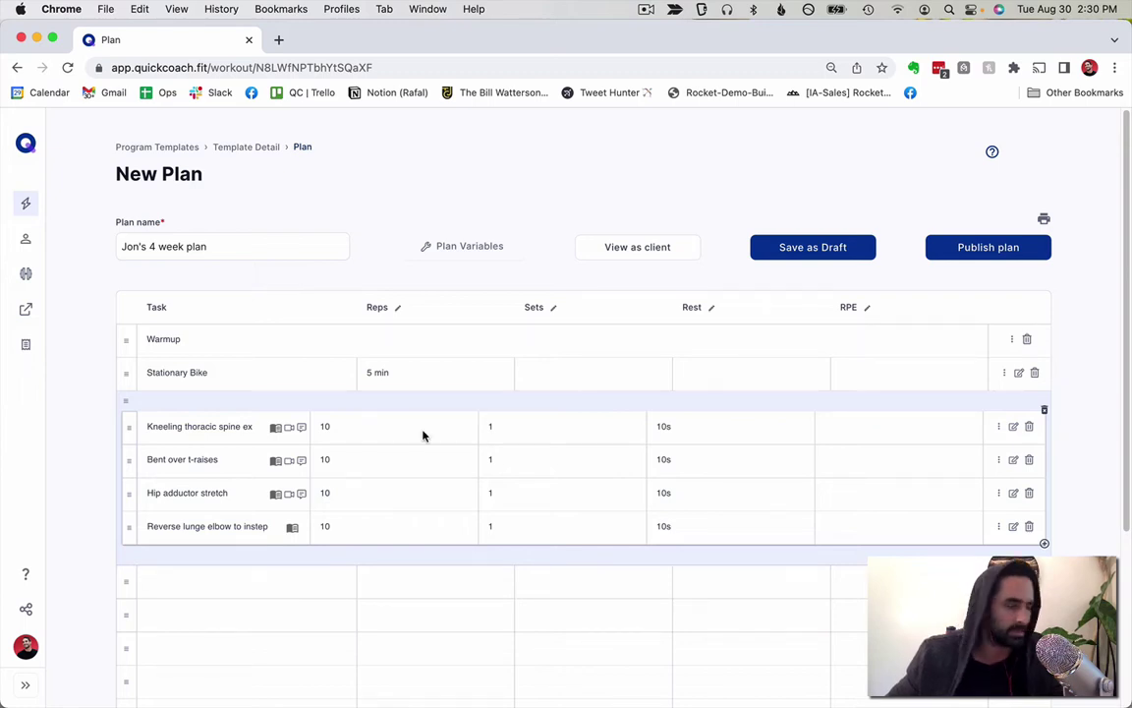
Convert the empty row below the warmup superset into a heading named "Strength Training"
scroll(422, 438, down, 2)
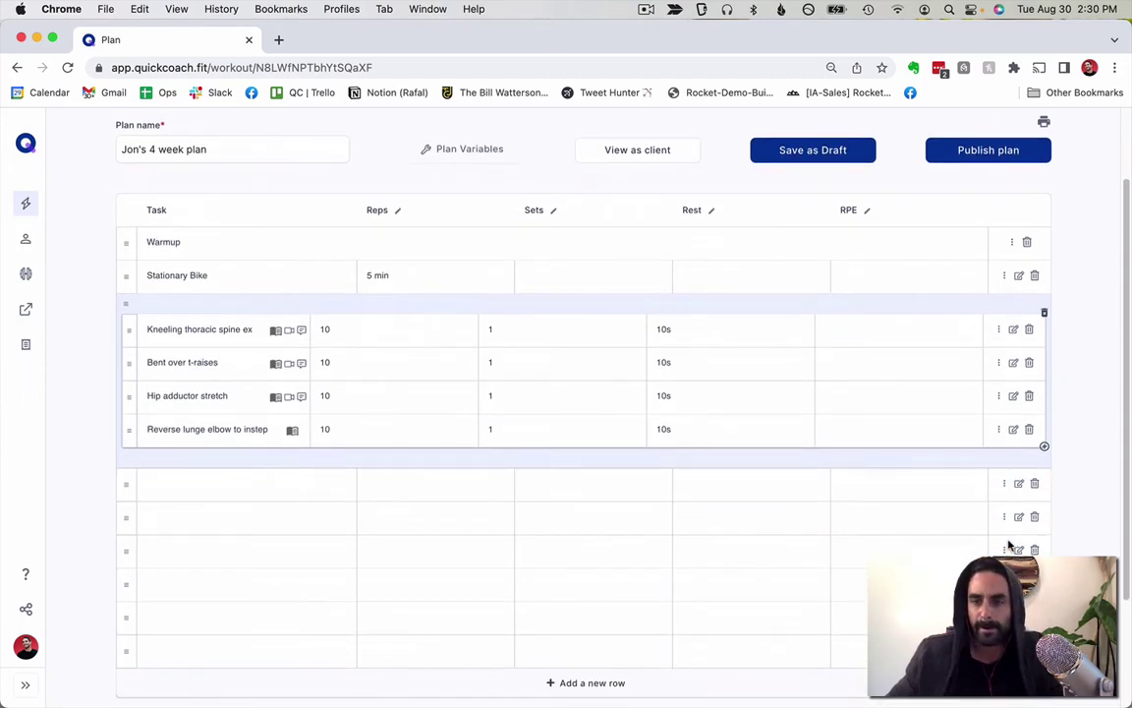
click(1004, 483)
click(1039, 538)
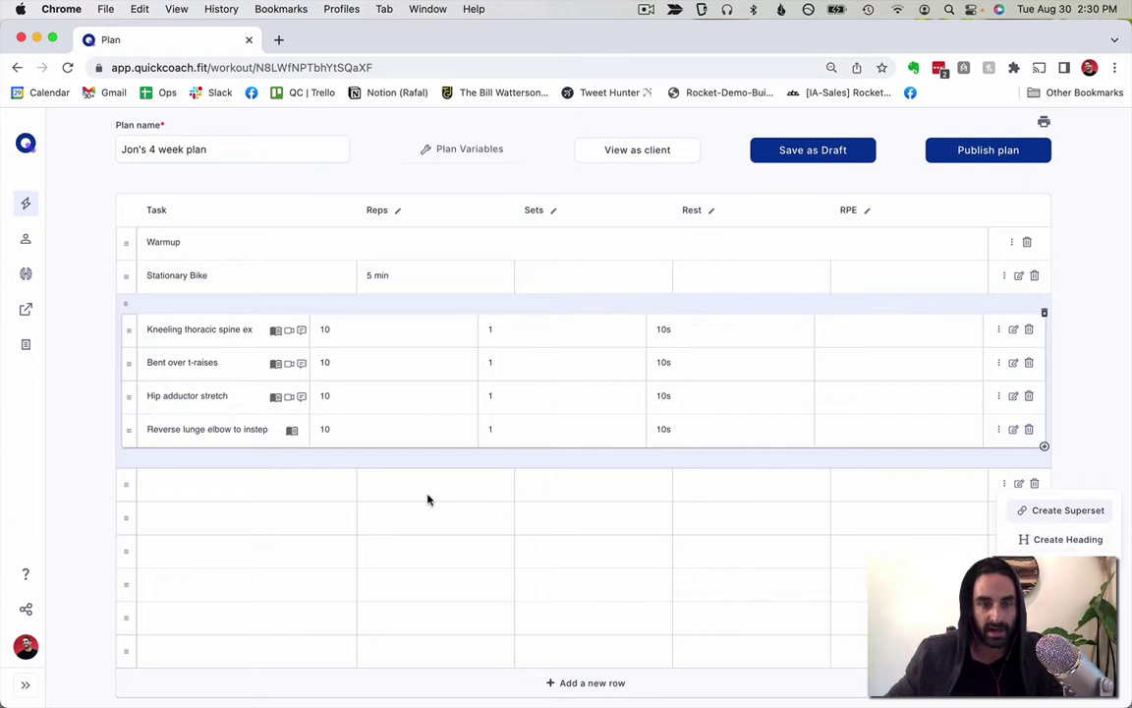
text(Stren)
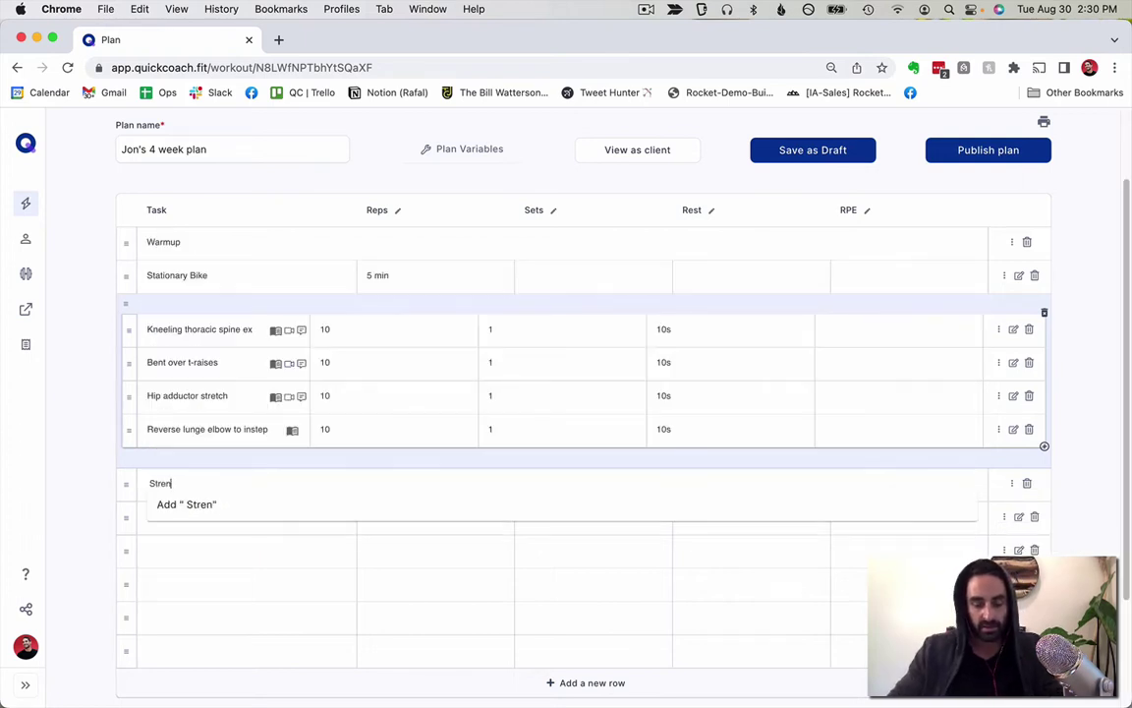
text(gth Training)
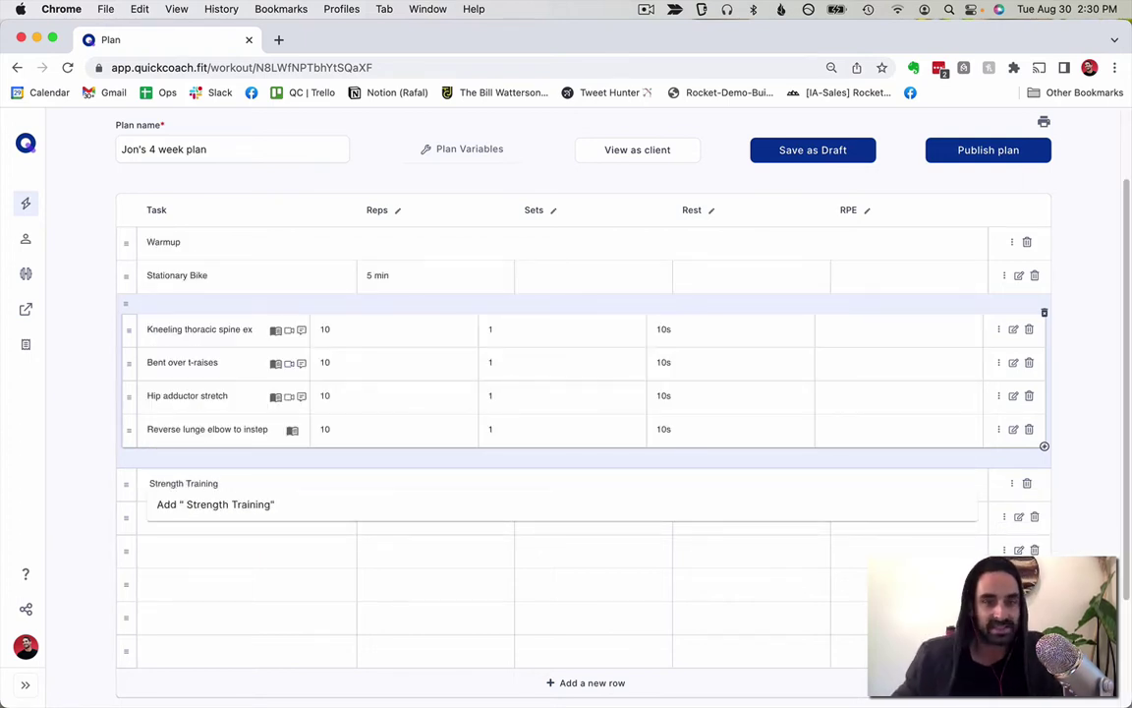
key(Return)
Convert the row below the Strength Training heading into a superset and extend it to two rows
scroll(399, 539, down, 1)
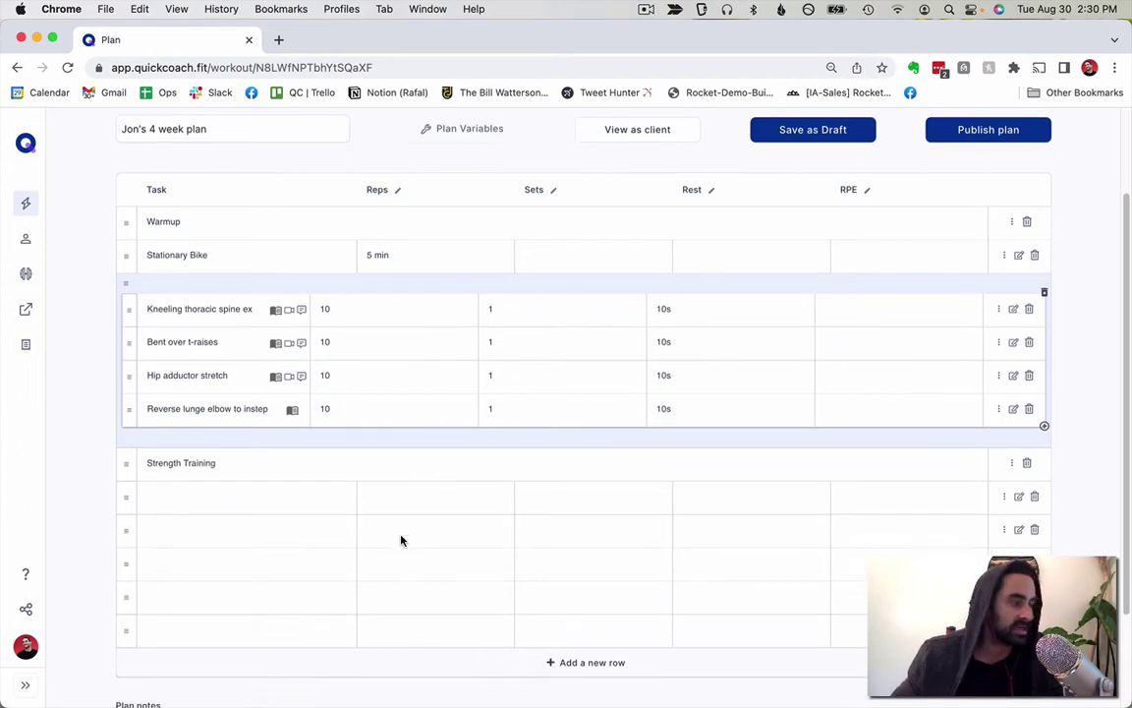
click(226, 481)
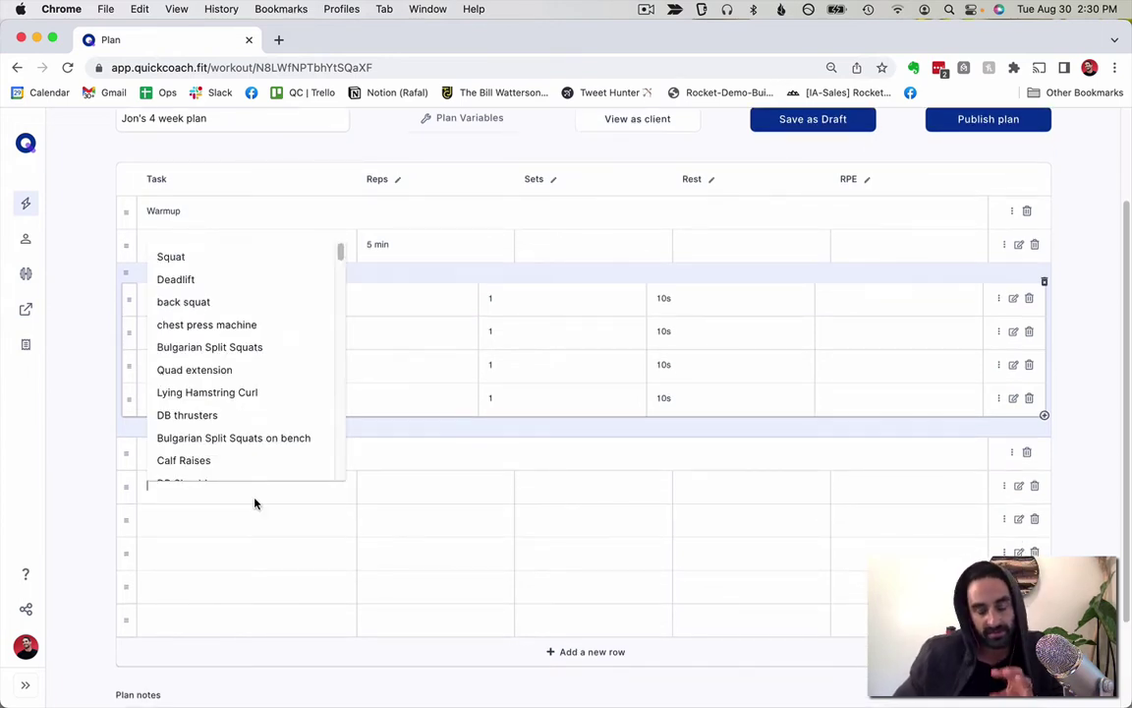
click(1004, 486)
click(1026, 511)
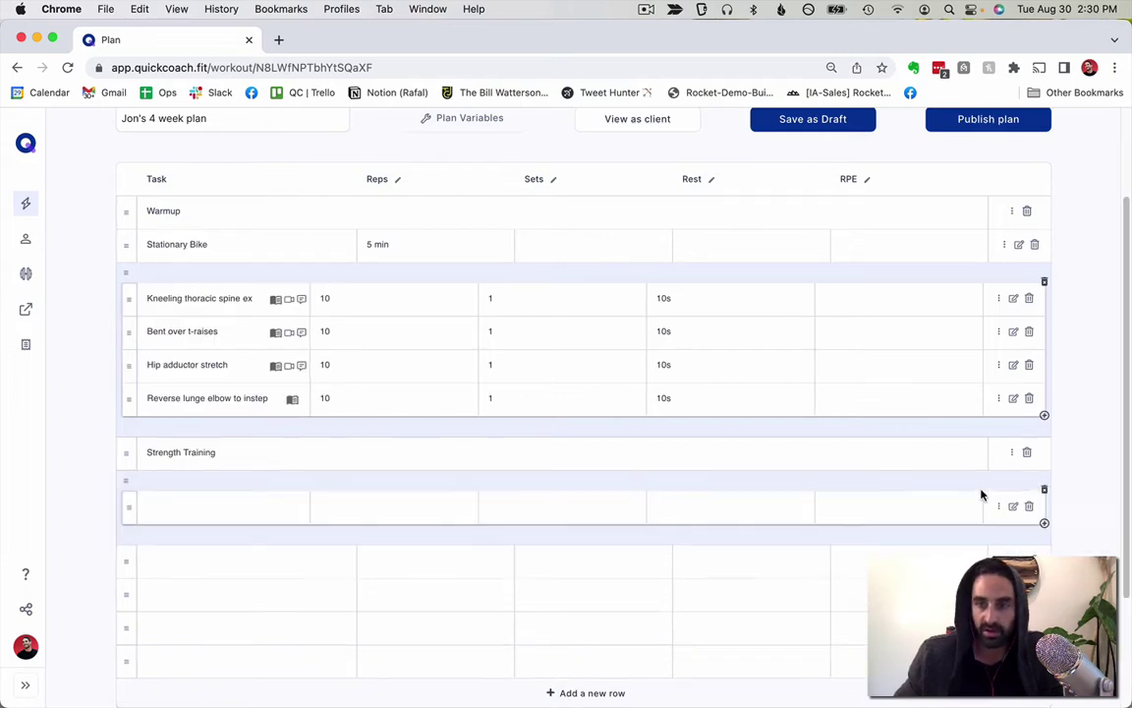
click(1044, 525)
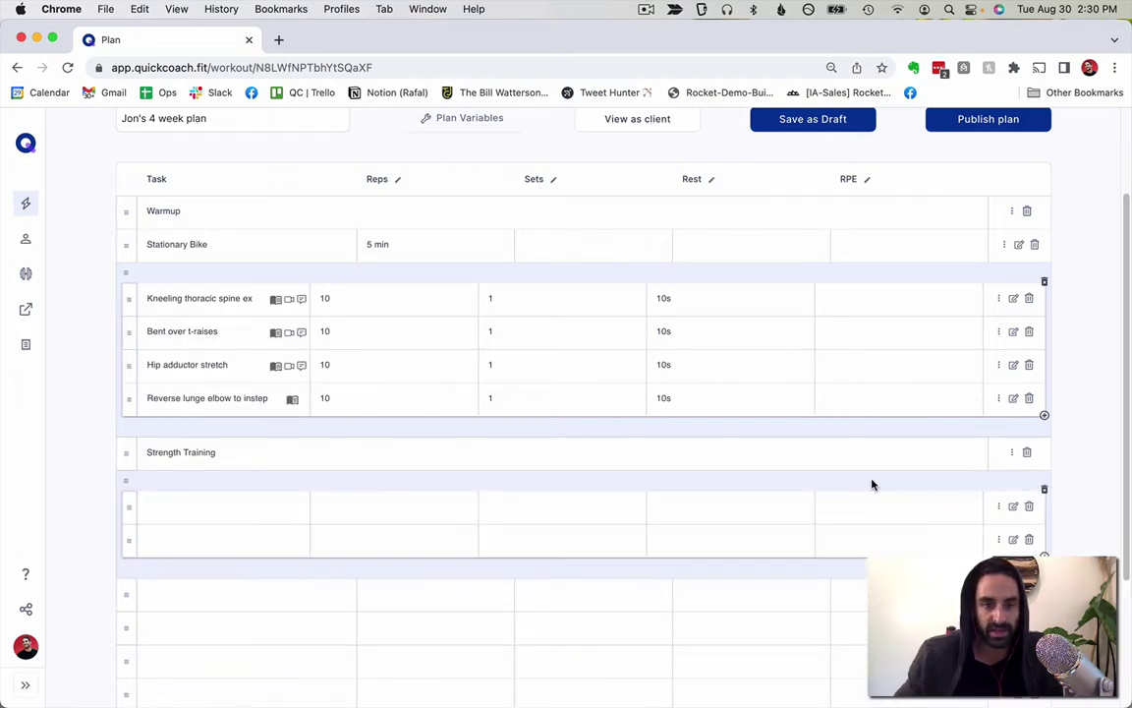
Create two more two-row supersets from the empty rows beneath the first Strength Training superset
scroll(943, 487, down, 3)
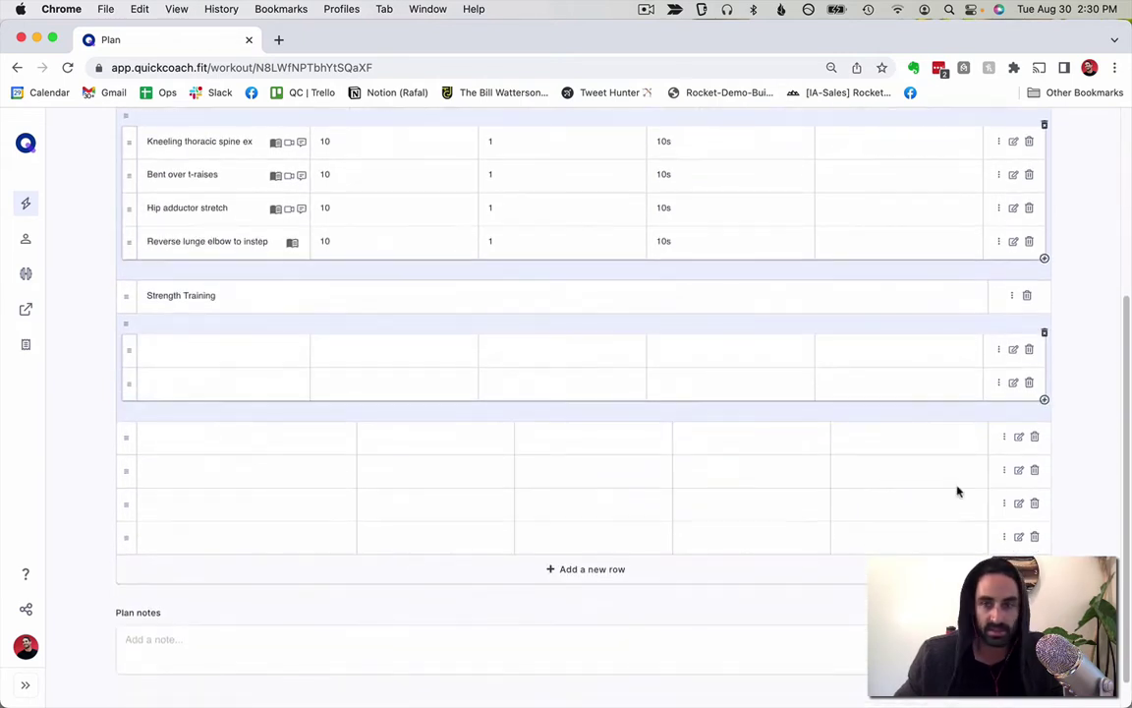
click(1004, 437)
click(1053, 462)
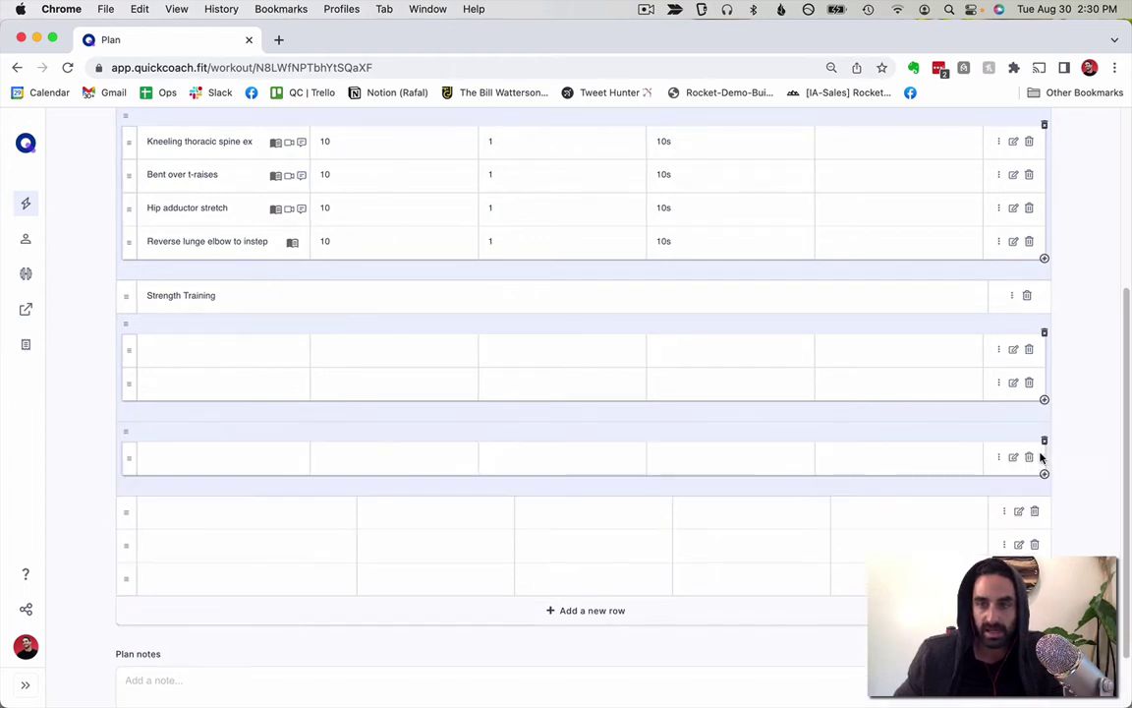
click(1045, 475)
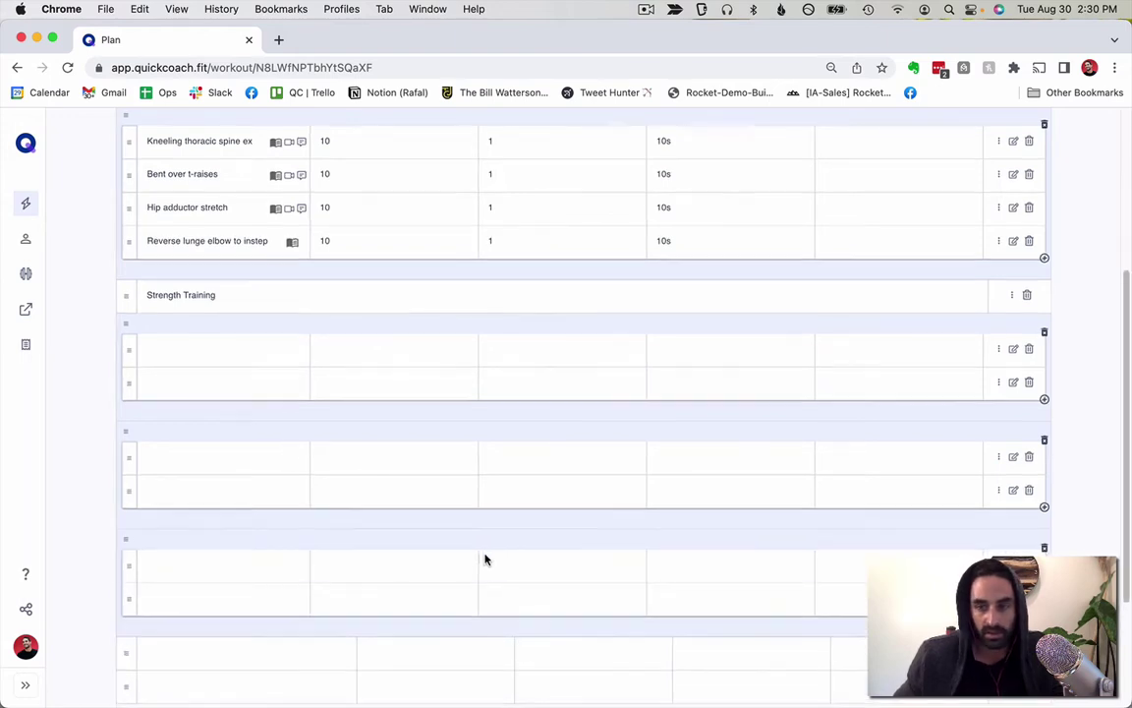
Delete the two leftover empty rows below the third Strength Training superset
scroll(486, 559, down, 4)
click(1035, 470)
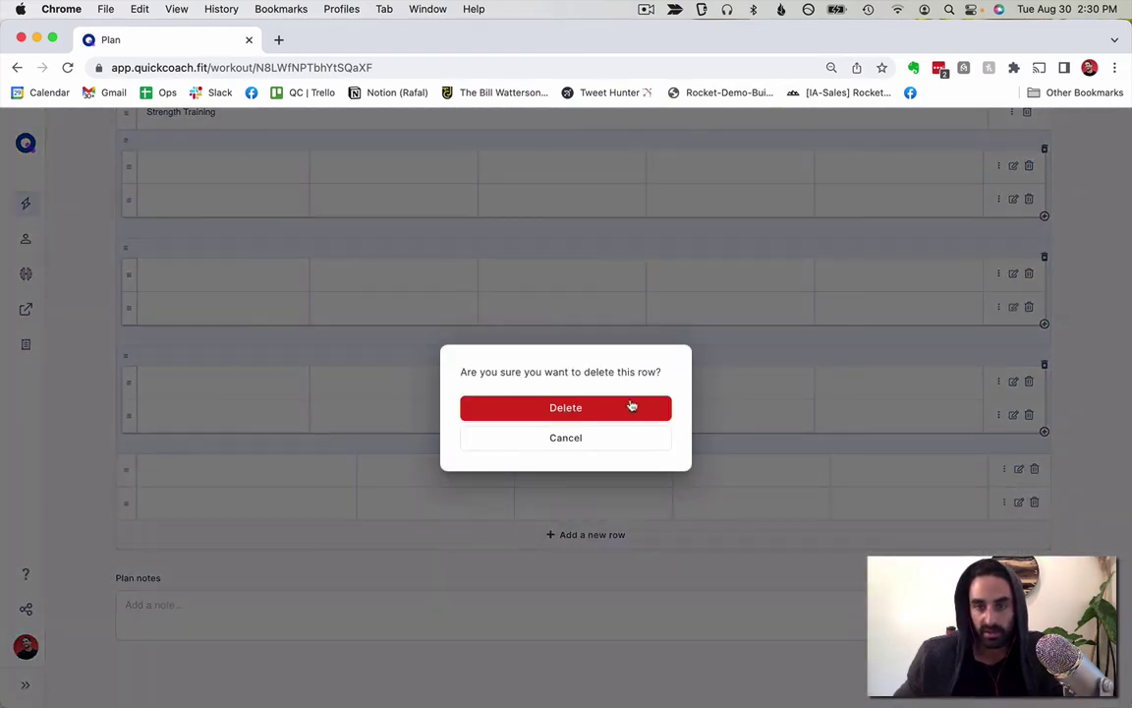
click(632, 405)
click(1034, 501)
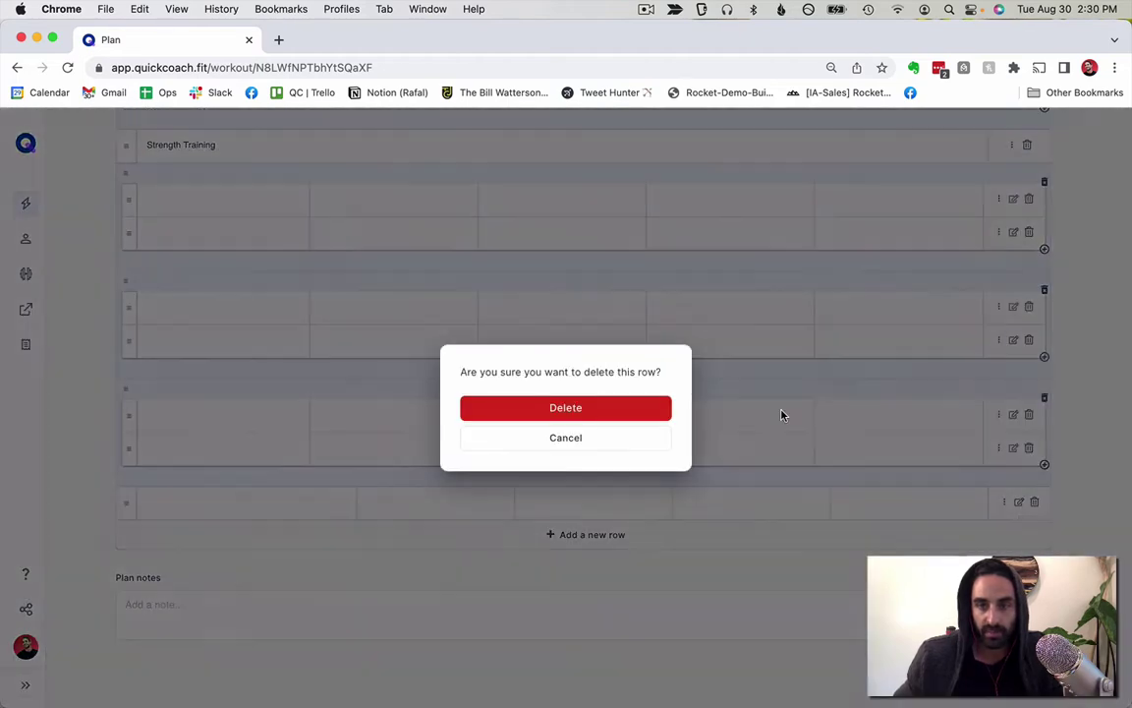
click(635, 408)
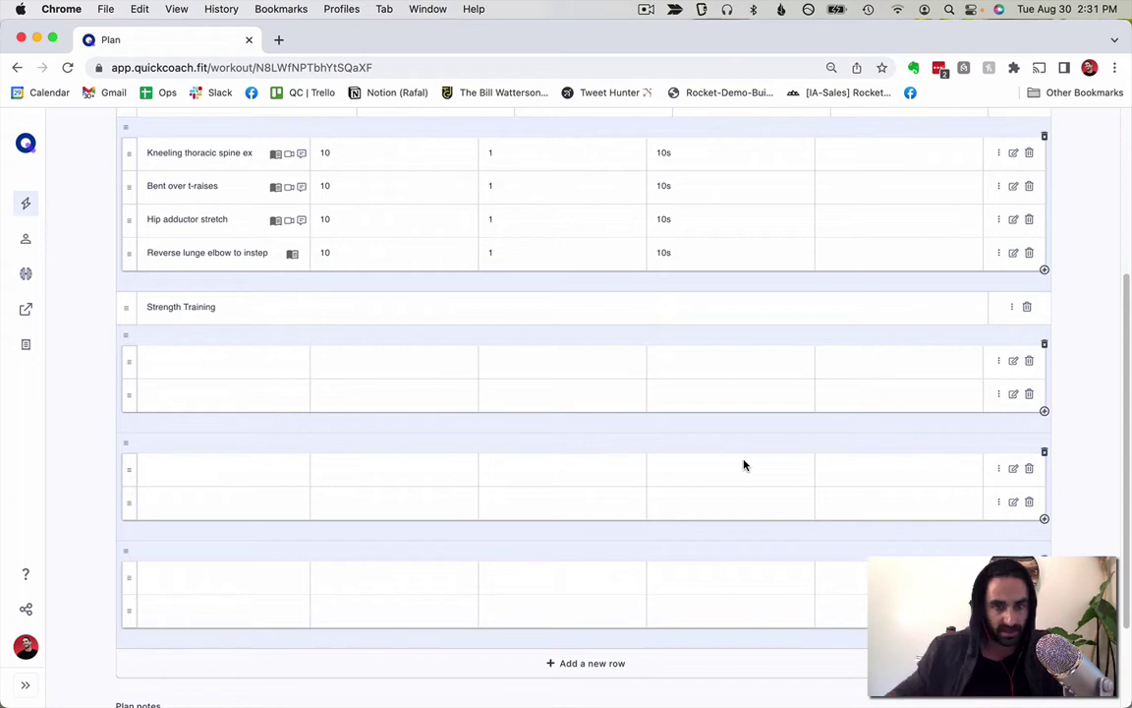
Set the sets to 3 for all six rows of the three Strength Training supersets
scroll(744, 465, up, 5)
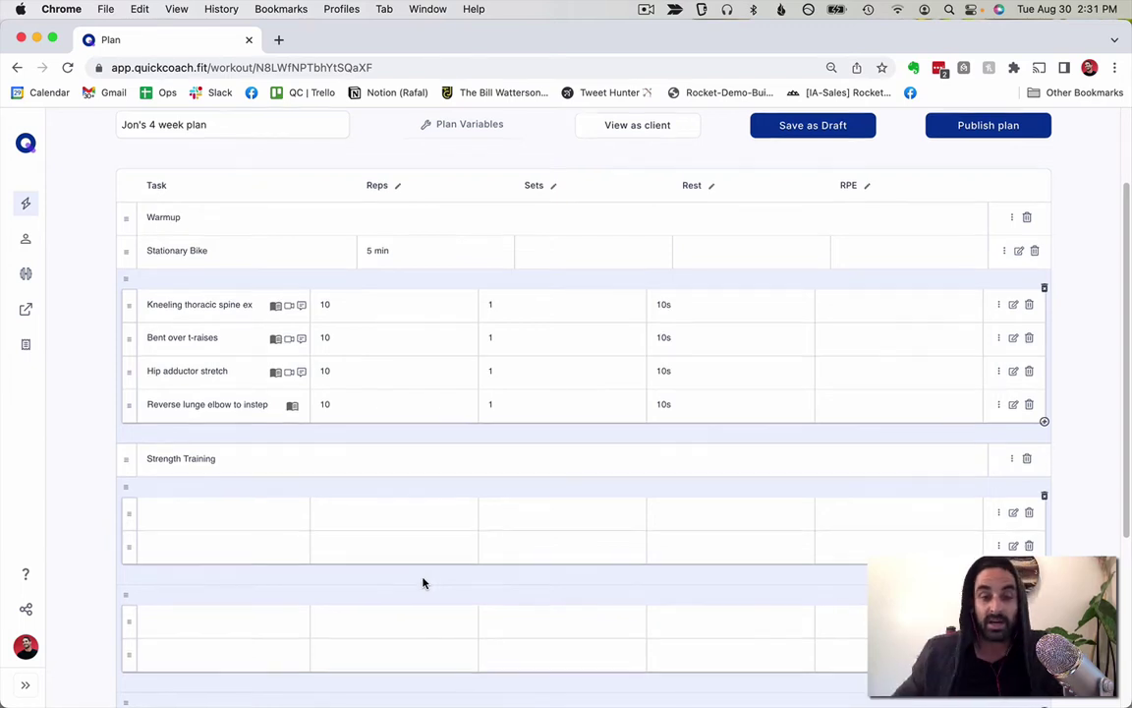
scroll(428, 581, down, 3)
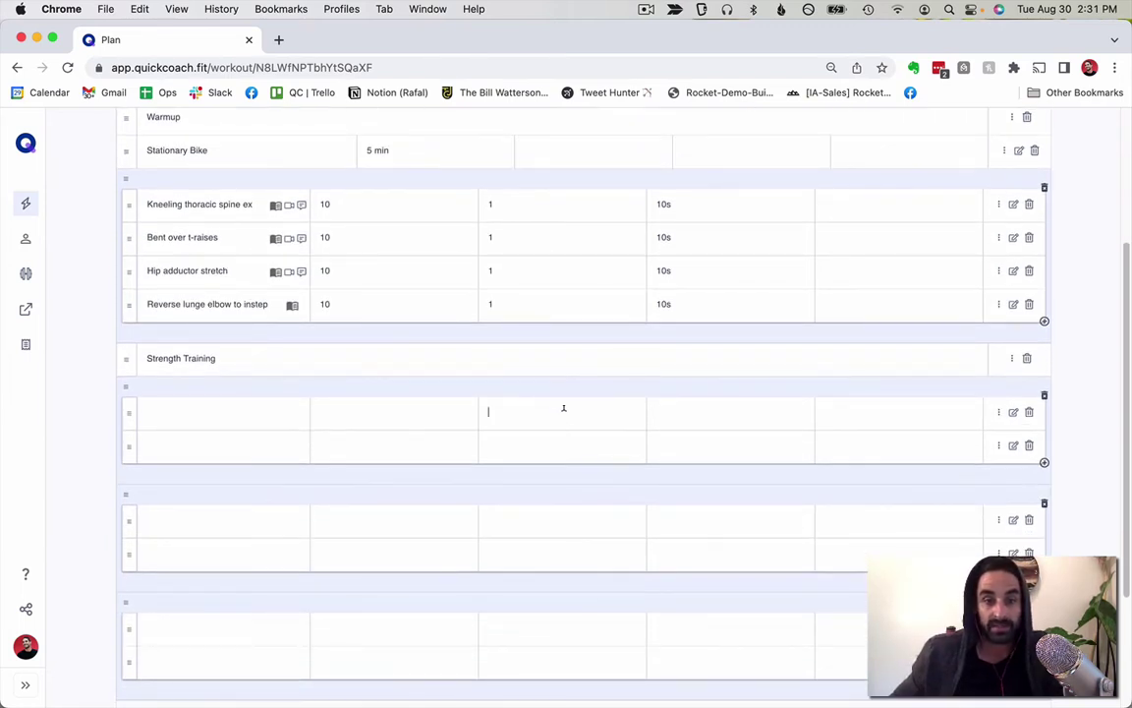
scroll(483, 394, up, 4)
scroll(526, 336, down, 2)
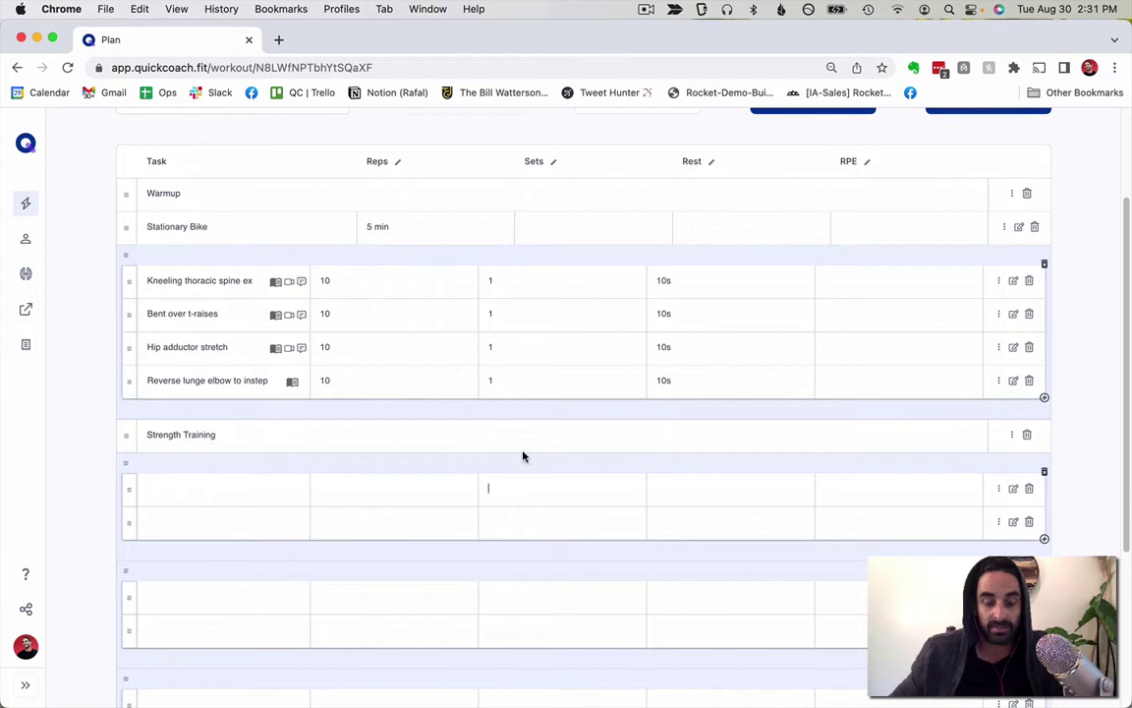
click(541, 519)
text(3)
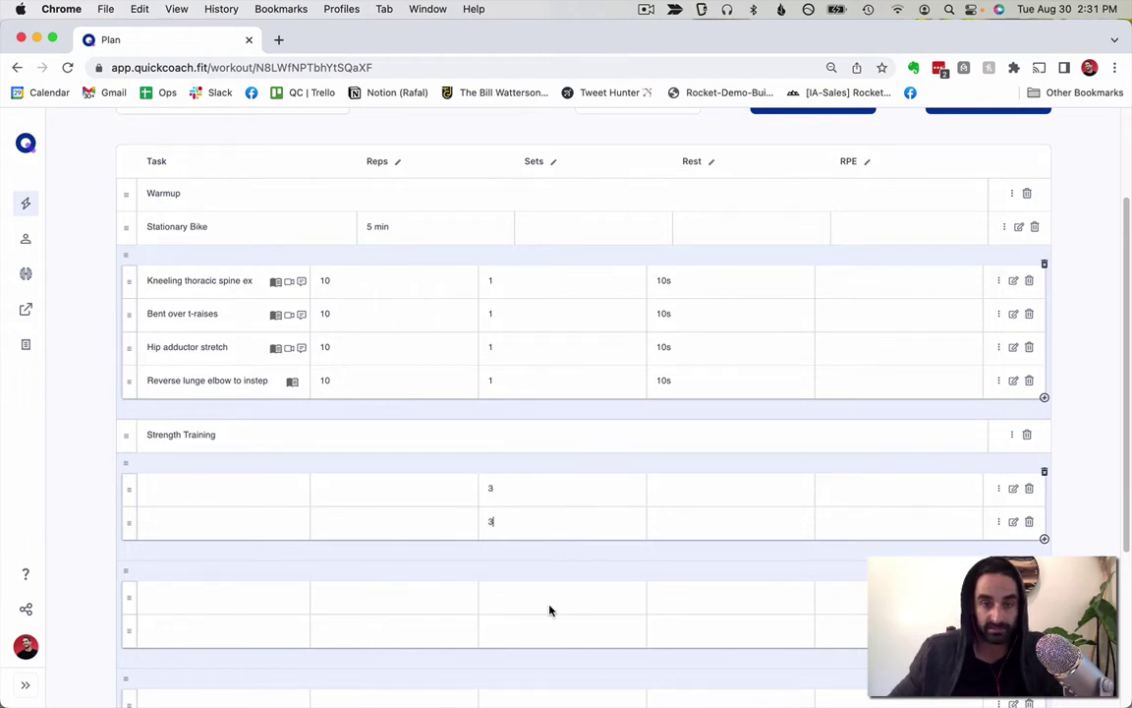
click(508, 588)
text(3)
click(518, 637)
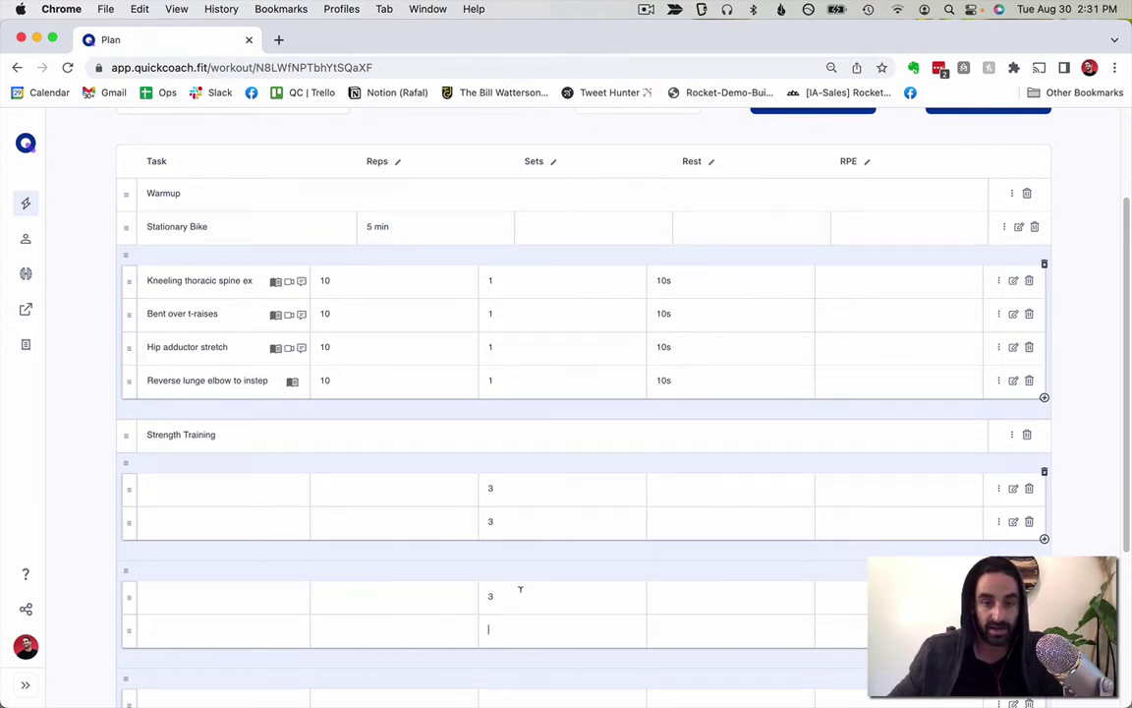
text(3)
scroll(530, 550, down, 3)
click(525, 525)
text(3)
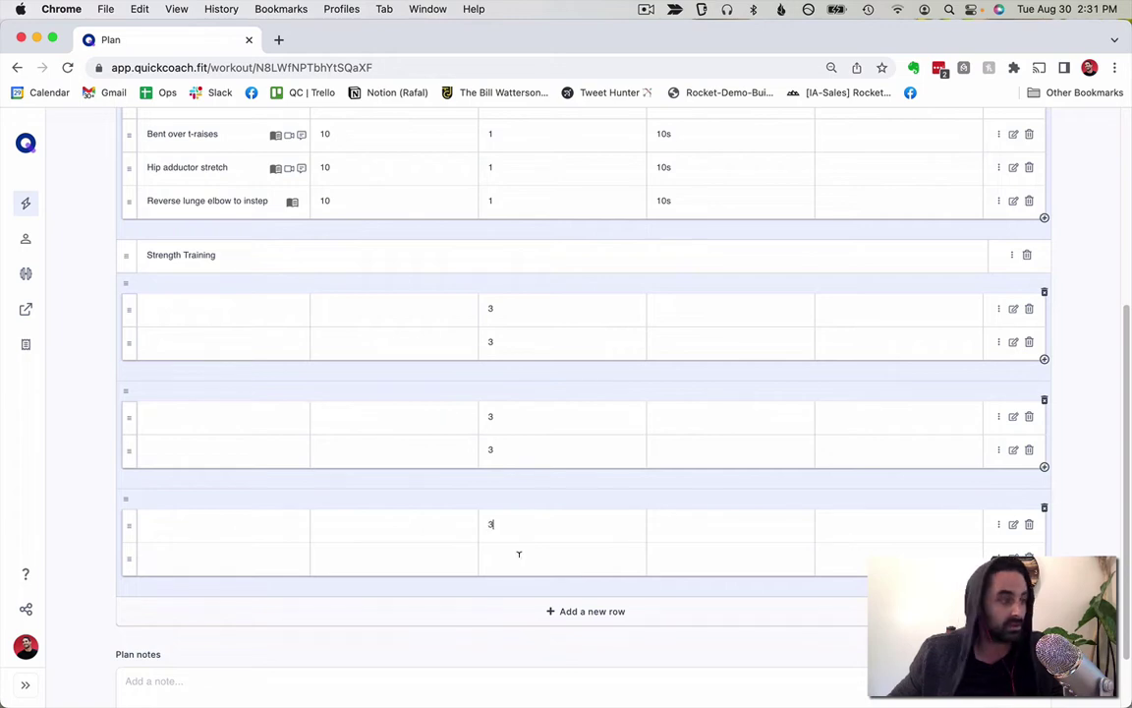
click(519, 552)
text(3)
Set the rest to 75s for both rows of the first Strength Training superset
click(721, 303)
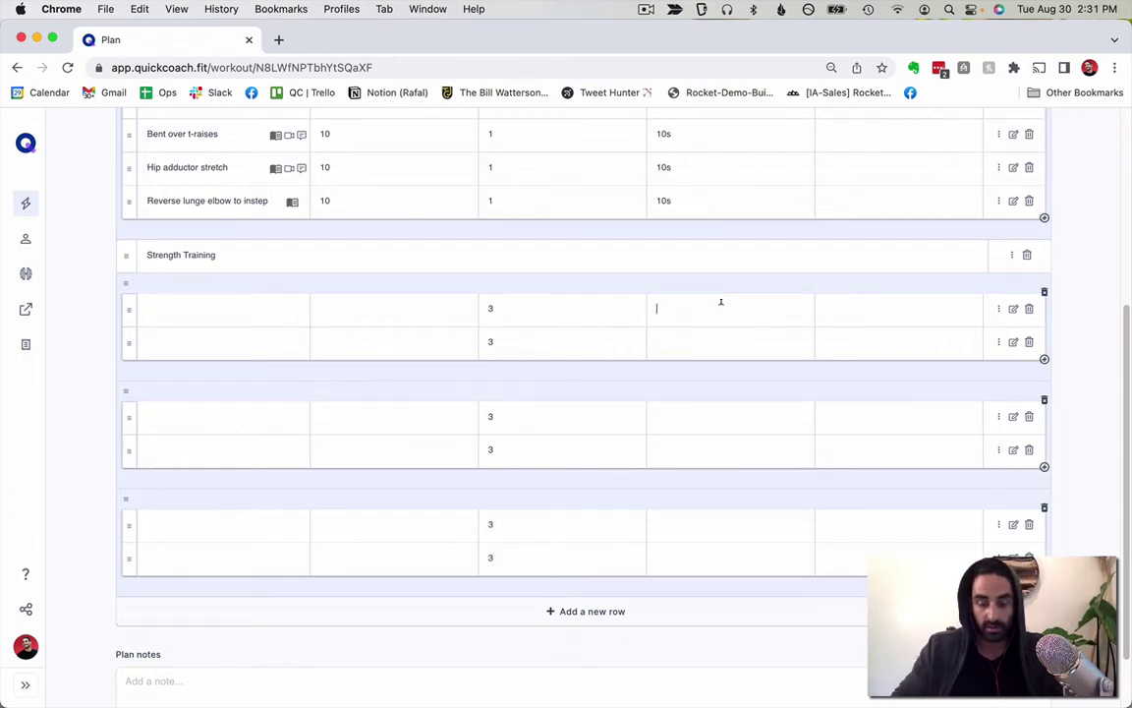
text(785)
key(BackSpace)
key(BackSpace)
key(BackSpace)
text(5)
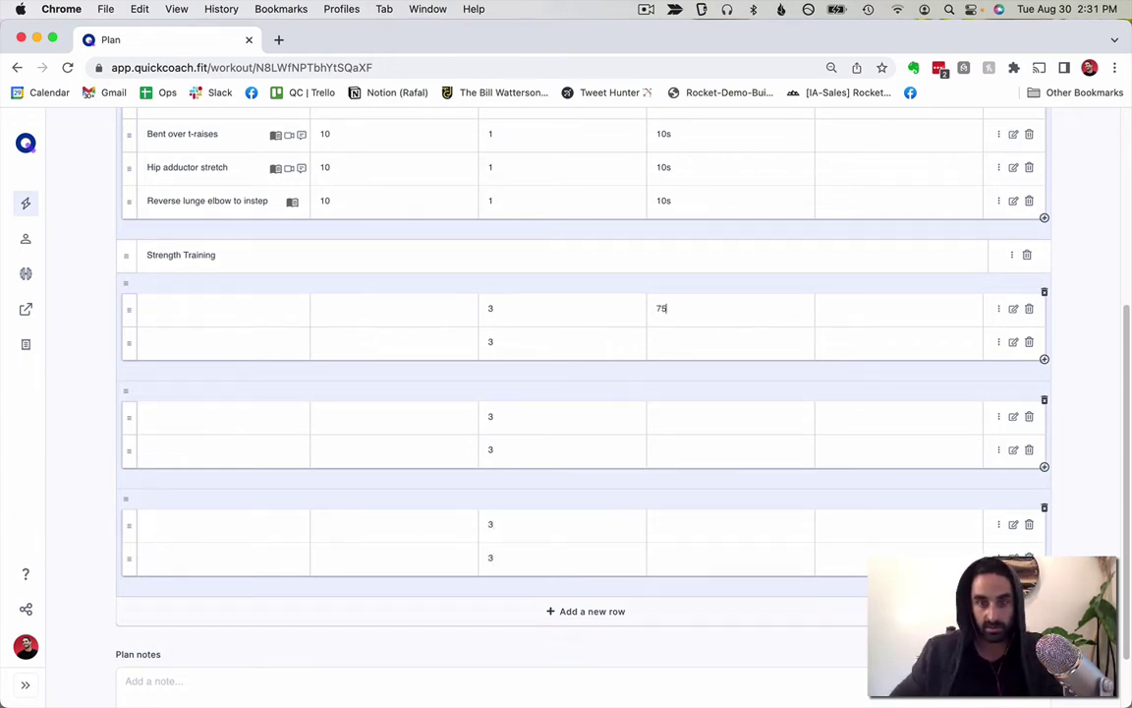
text(s)
double_click(662, 308)
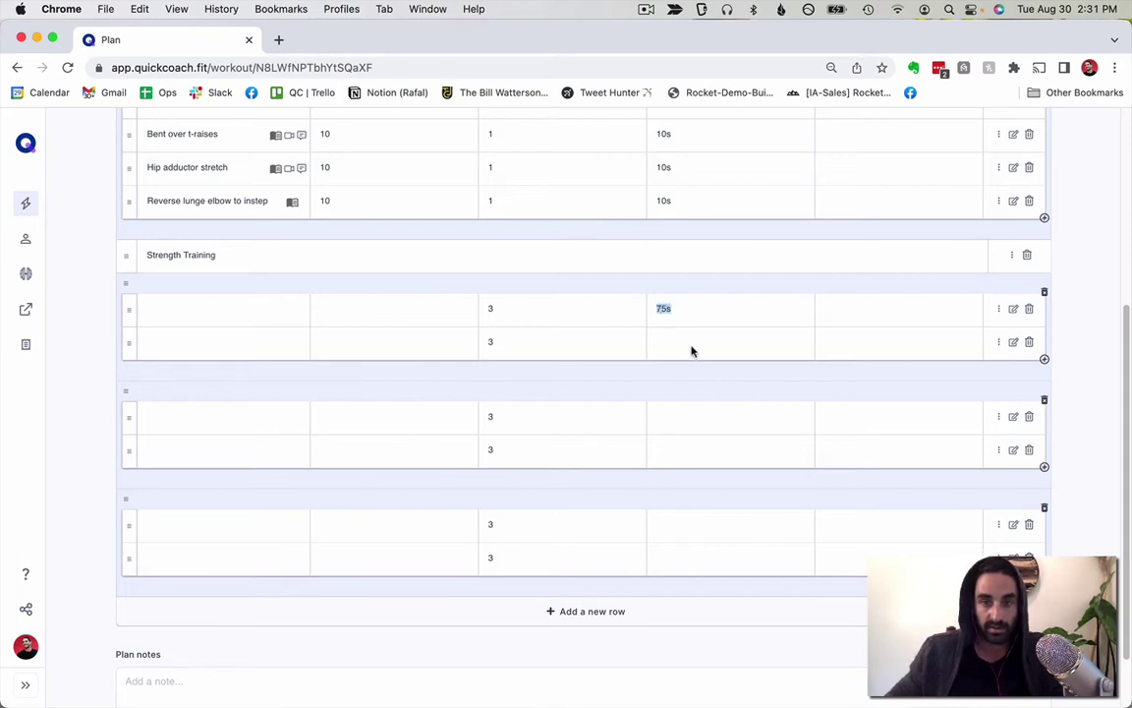
key(ctrl+c)
click(684, 338)
key(ctrl+v)
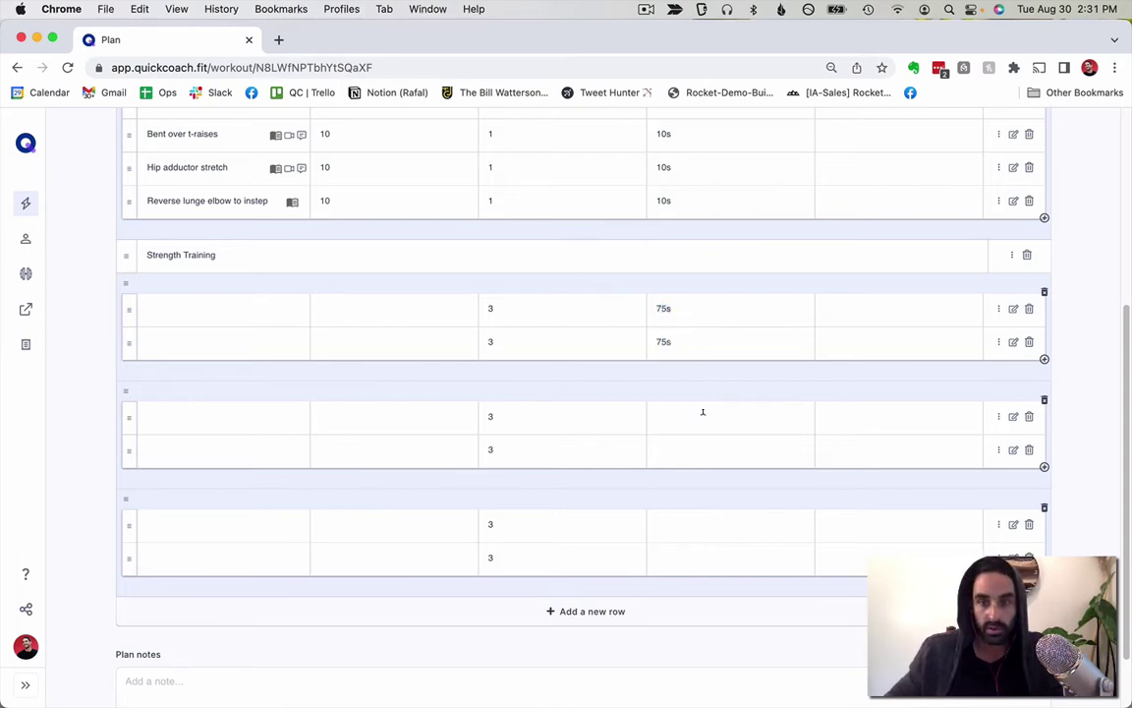
Set the rest to 60s for both rows of the second Strength Training superset
text(60ws)
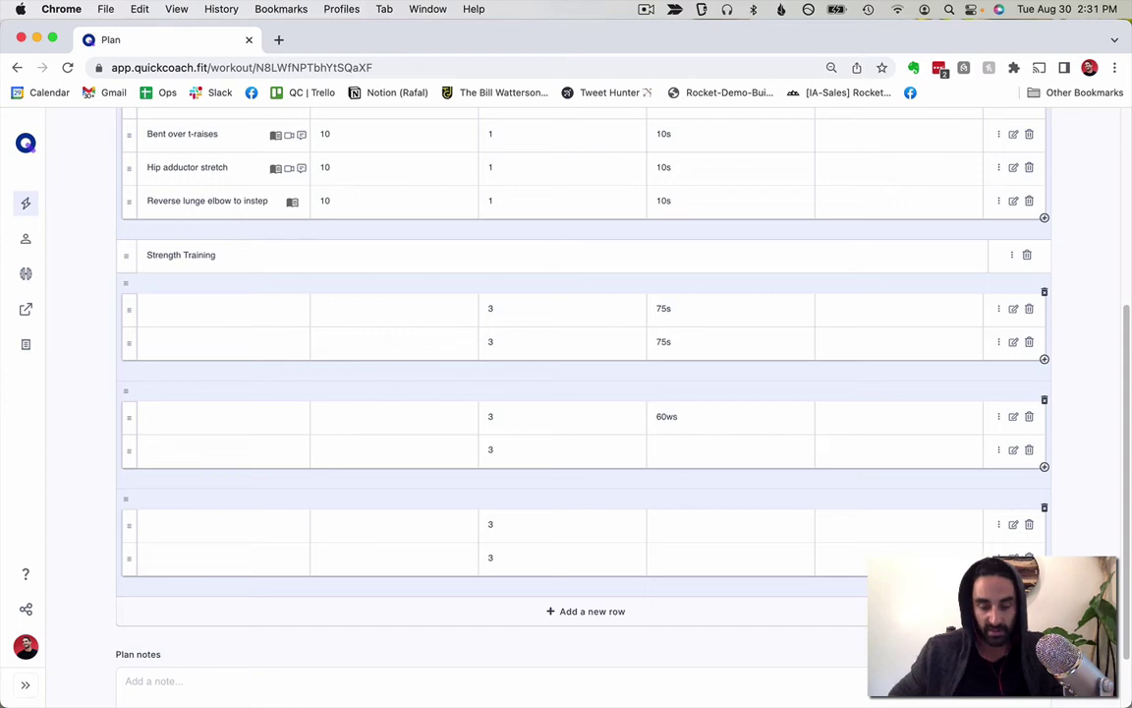
key(BackSpace)
key(BackSpace)
text(s)
key(ctrl+a)
key(ctrl+c)
click(665, 450)
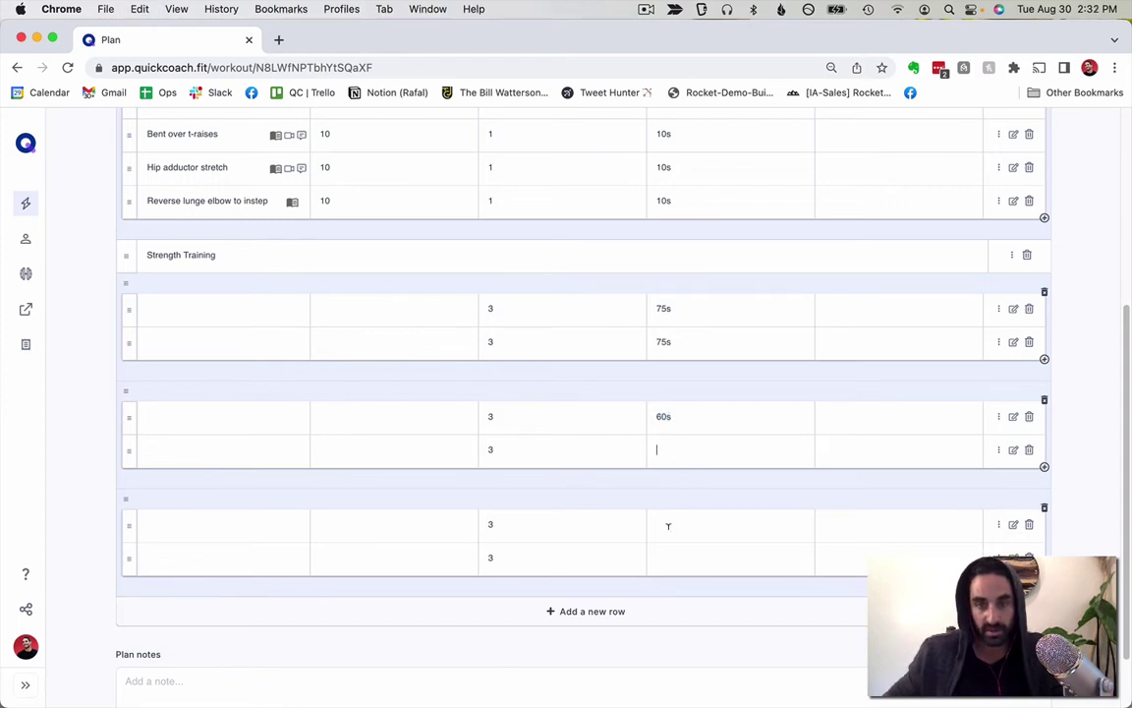
key(ctrl+v)
Set the rest in the third Strength Training superset to 30s for its first row and 60s for its second
click(676, 523)
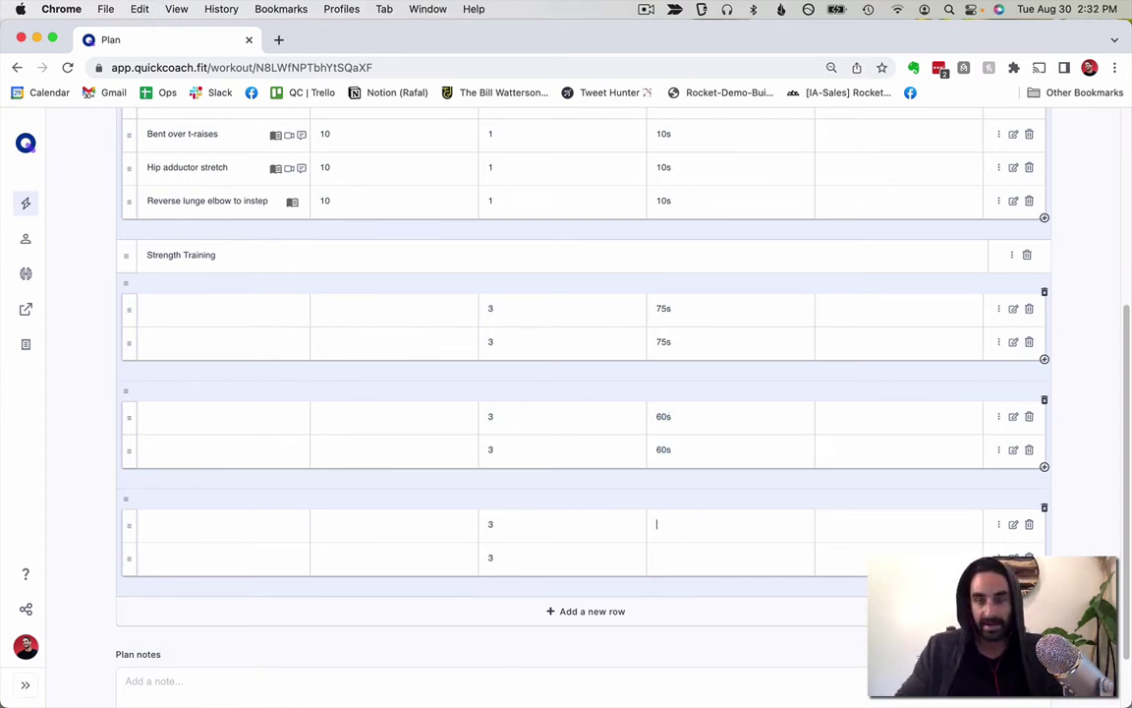
text(30s)
click(685, 553)
key(ctrl+v)
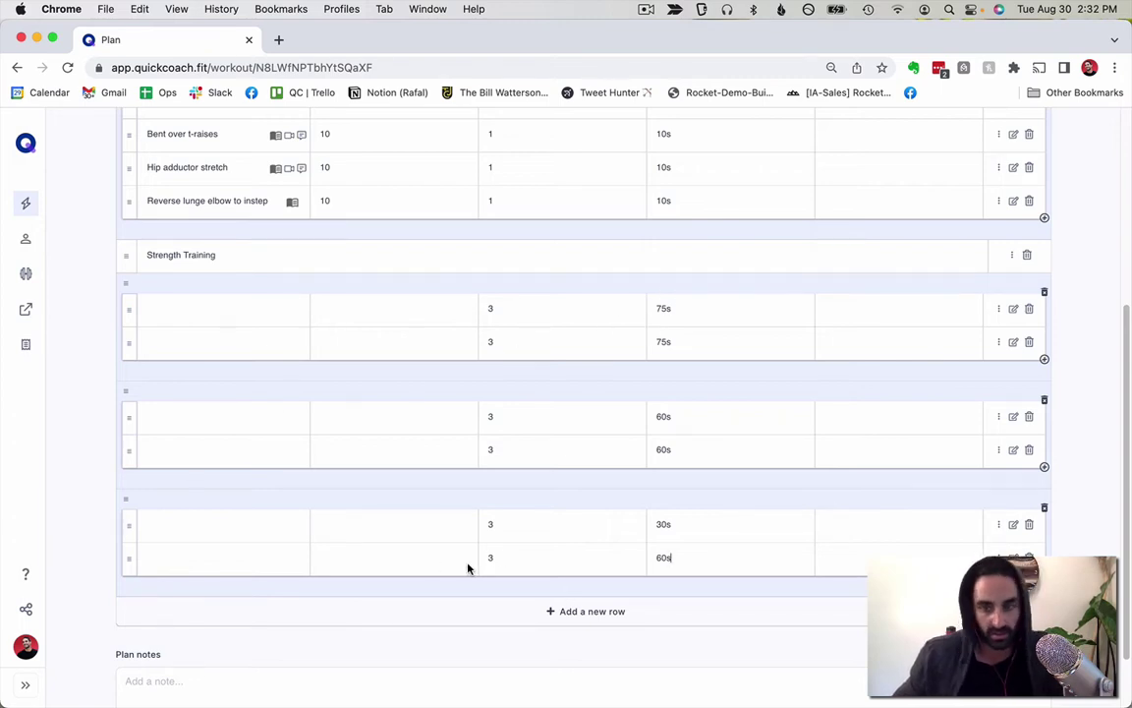
Set the RPE to 8 for all six rows of the three Strength Training supersets
click(852, 308)
text(8)
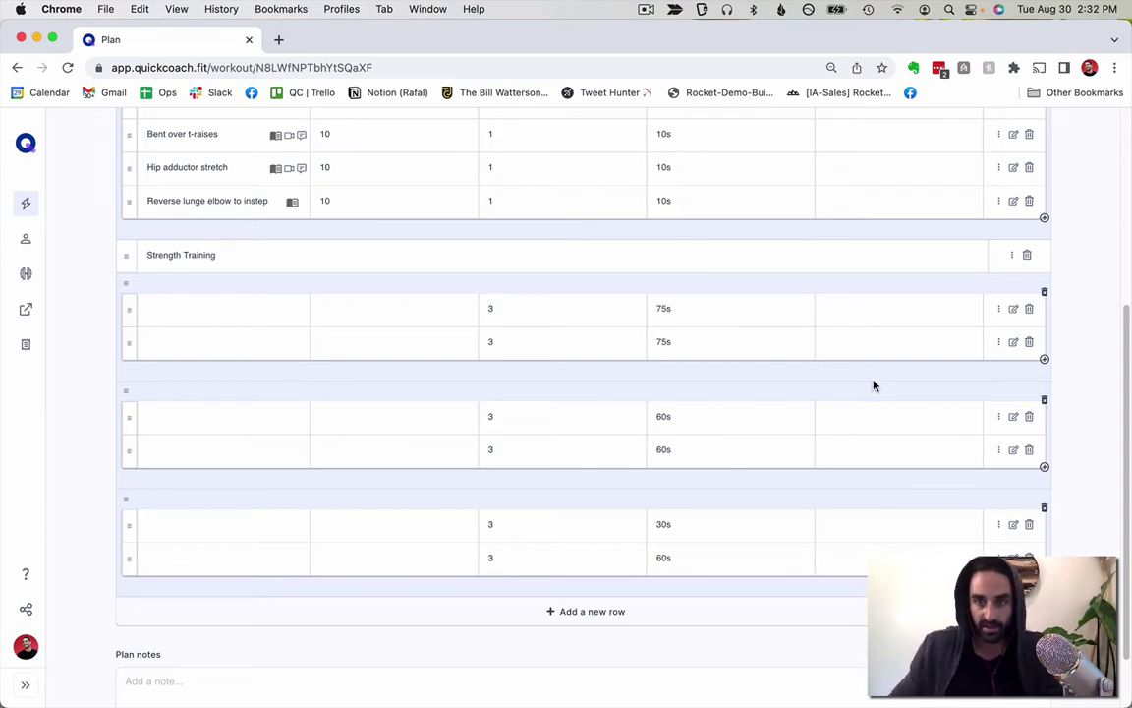
text(8)
key(Return)
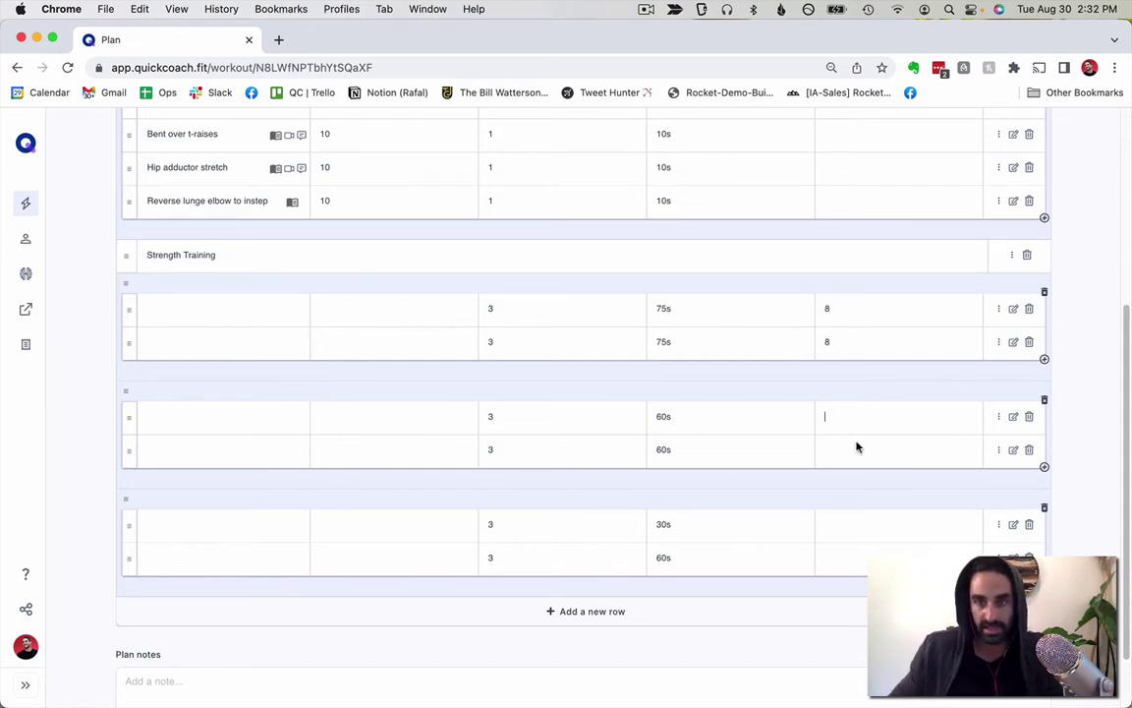
text(8)
key(Return)
text(8)
click(844, 518)
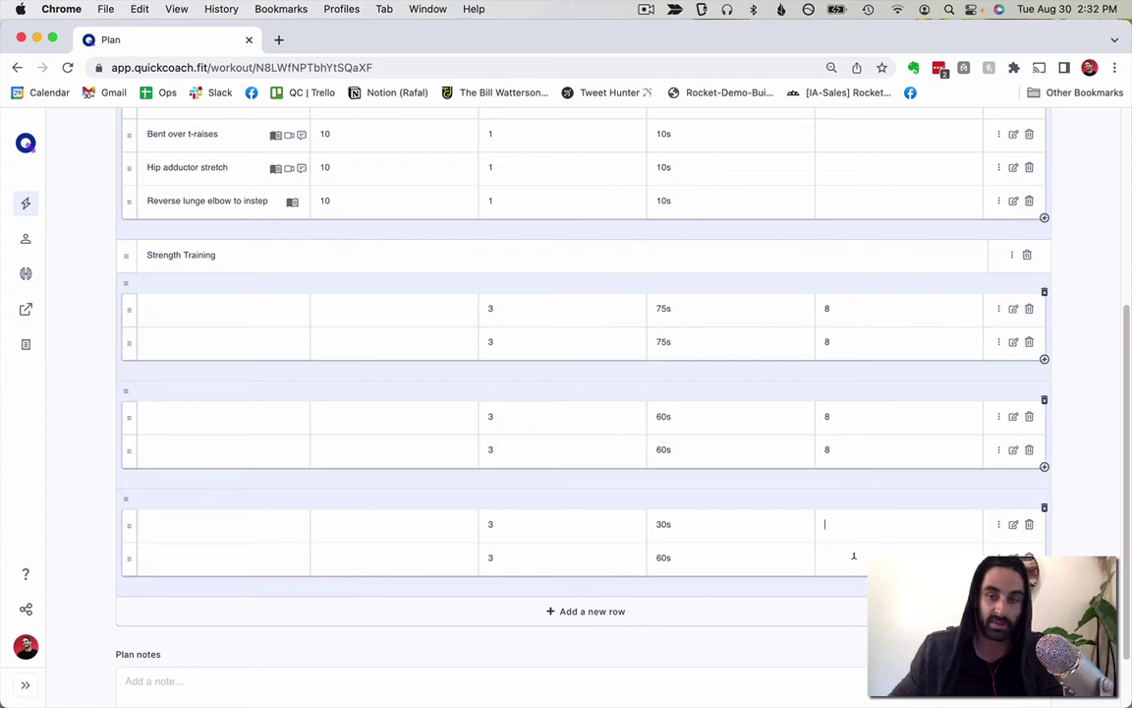
text(8)
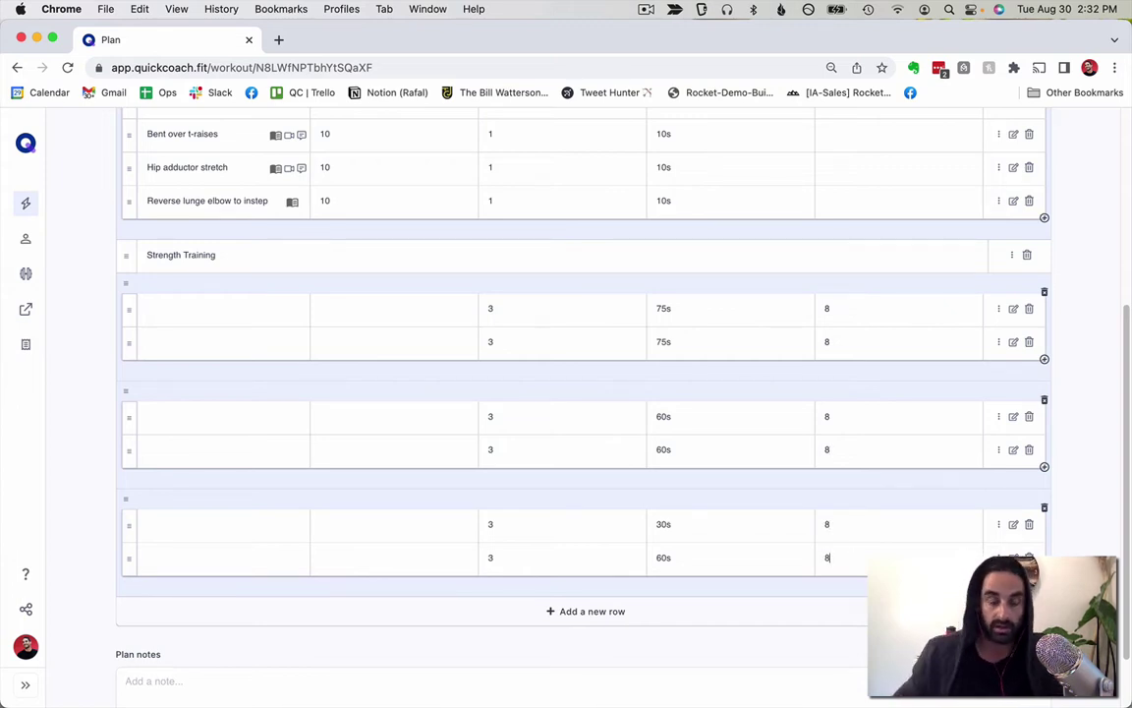
Publish the four-week plan in the template and assign it to the first client in the client list
scroll(675, 513, up, 5)
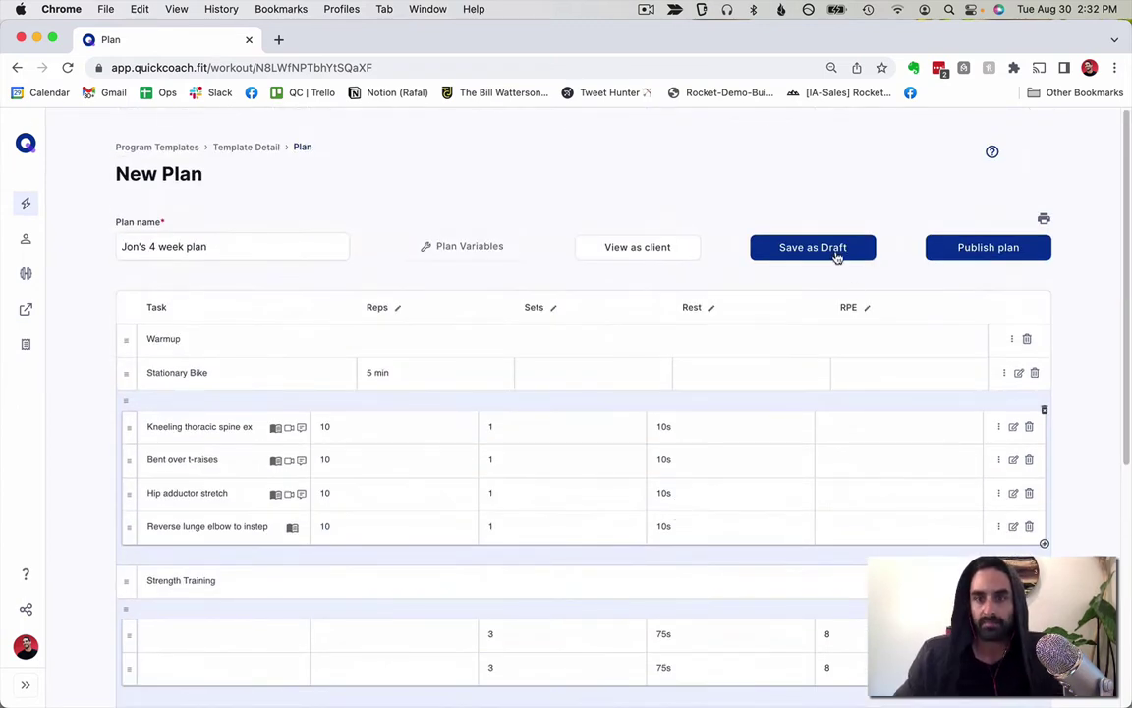
click(975, 260)
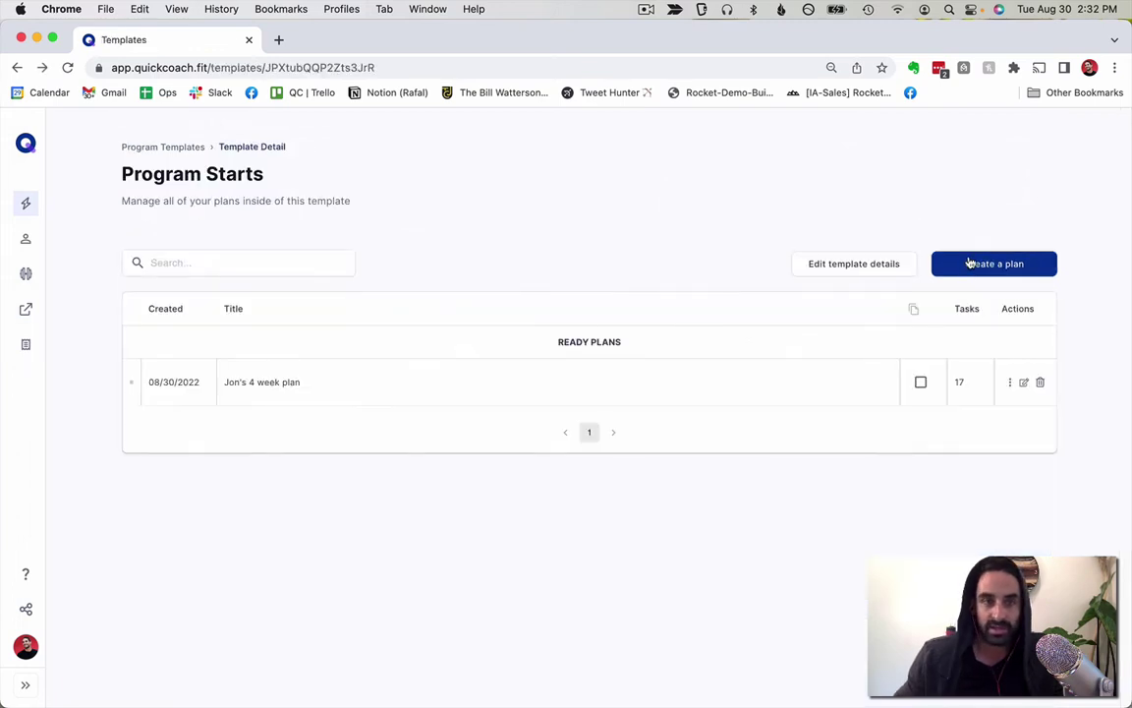
click(1010, 383)
click(993, 415)
click(505, 410)
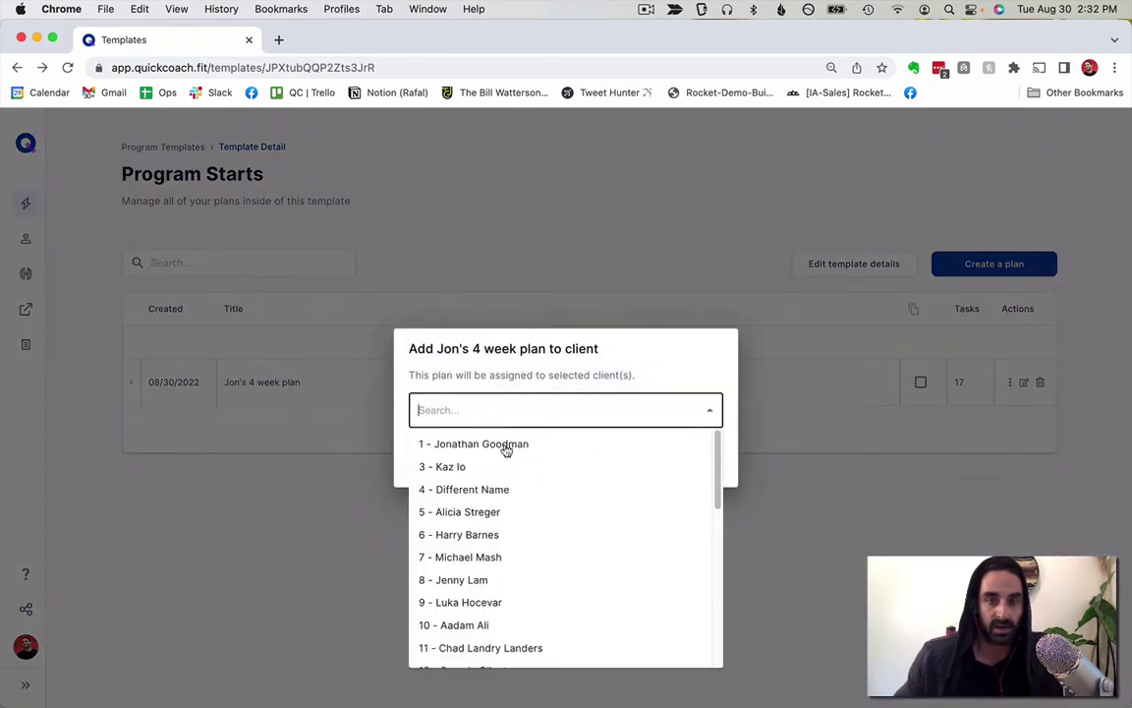
click(512, 446)
click(479, 462)
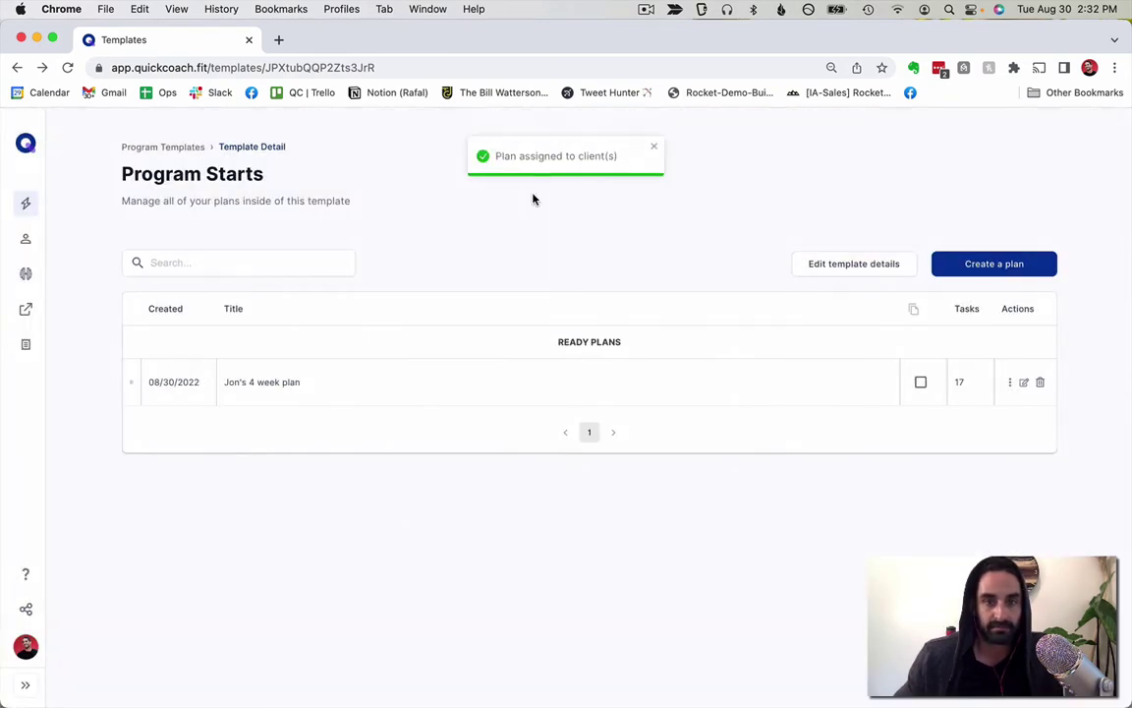
Open the assigned client's profile and edit the four-week plan among the client's drafts
click(26, 239)
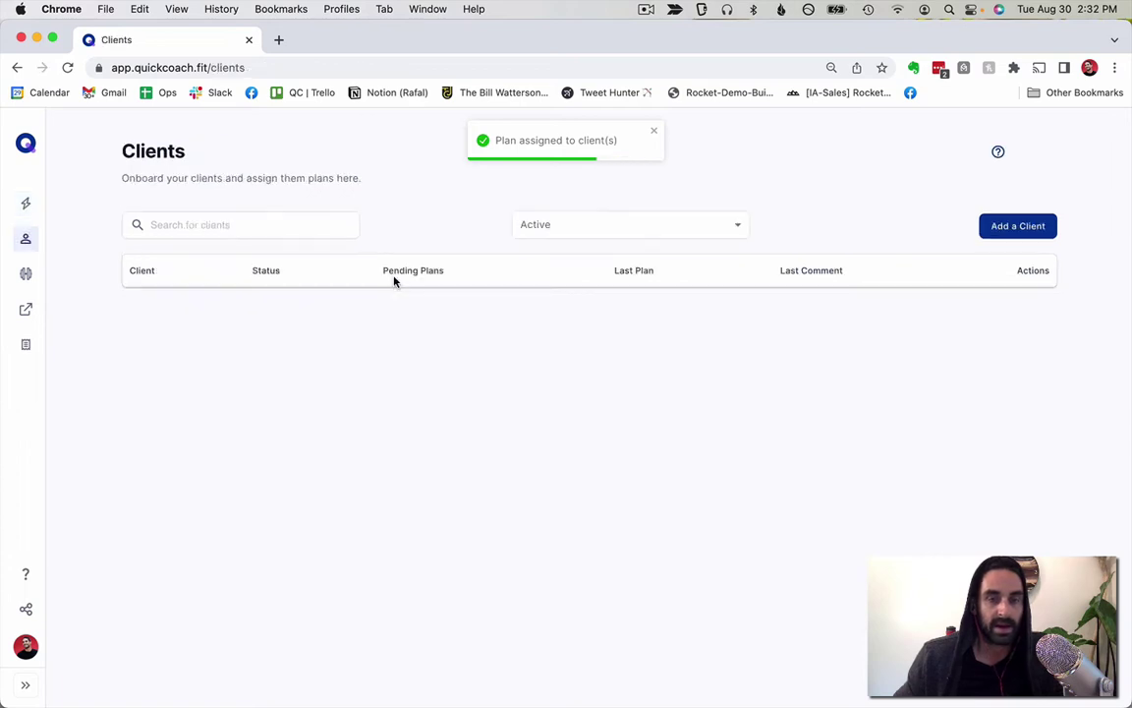
click(192, 312)
scroll(389, 404, down, 2)
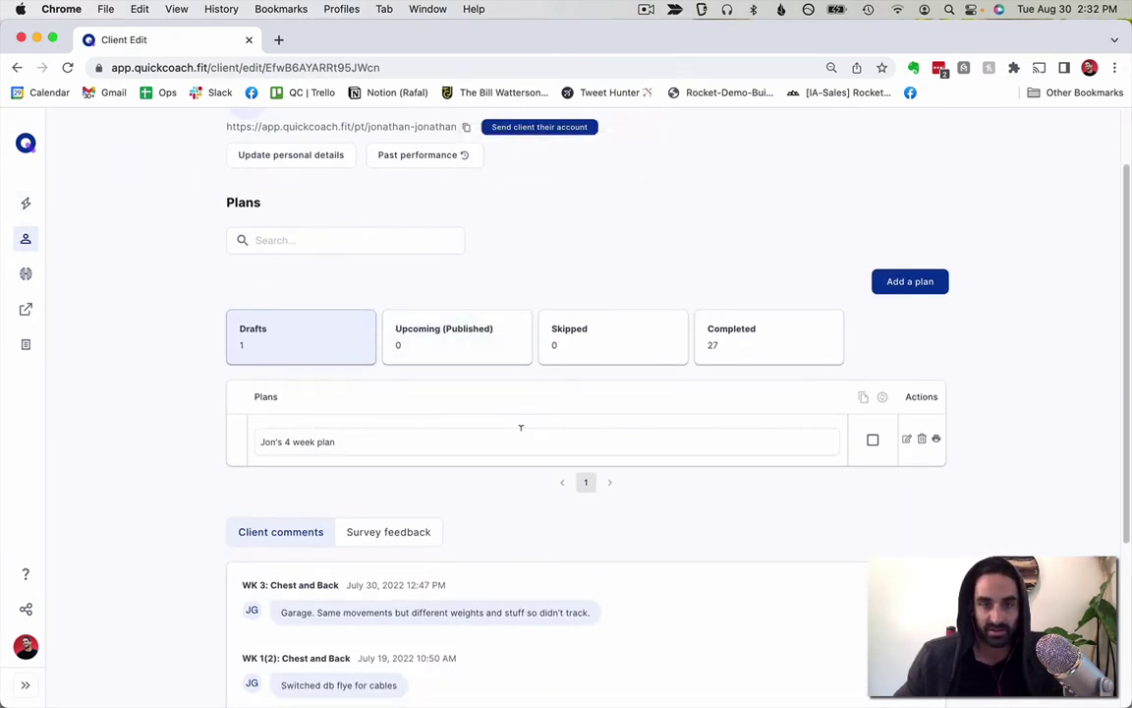
click(873, 440)
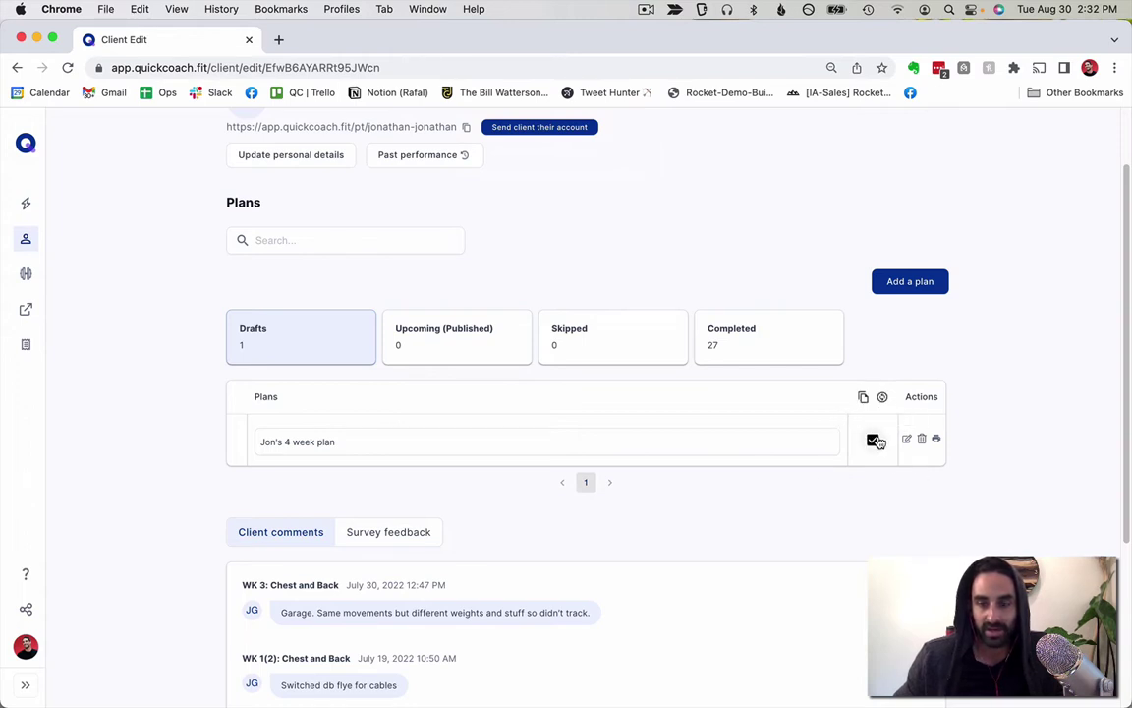
click(873, 440)
click(906, 440)
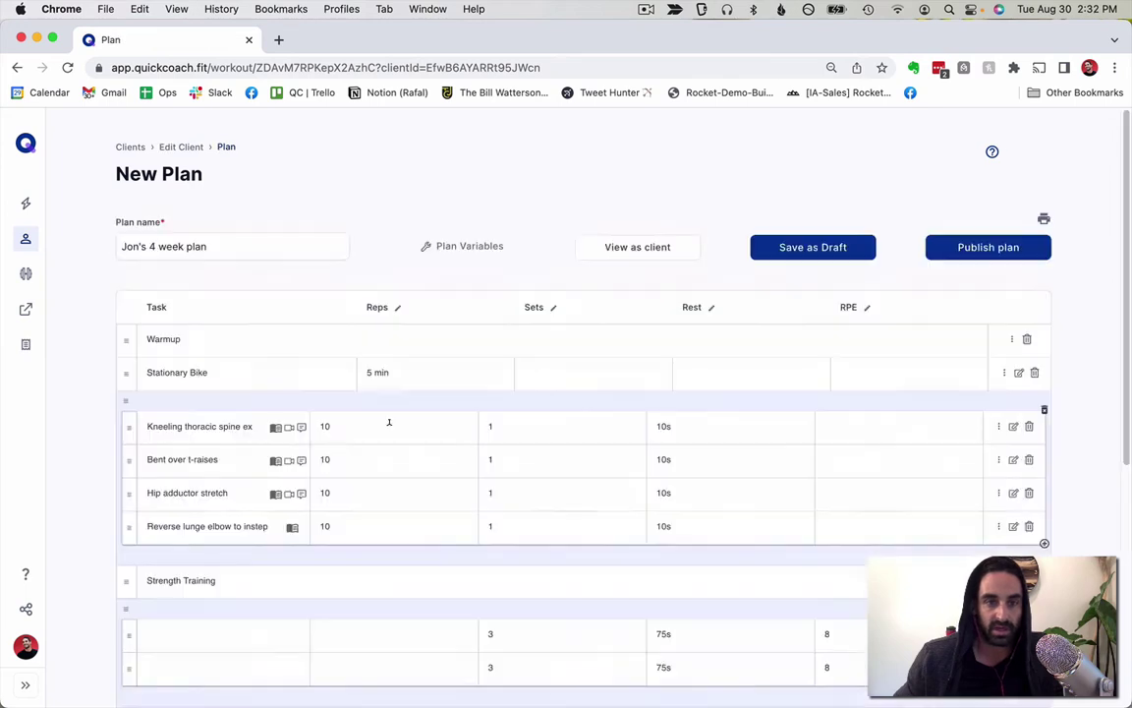
Choose Romanian Deadlift as the first exercise of the first Strength Training superset and enter "Pol" in its second row
scroll(383, 431, down, 2)
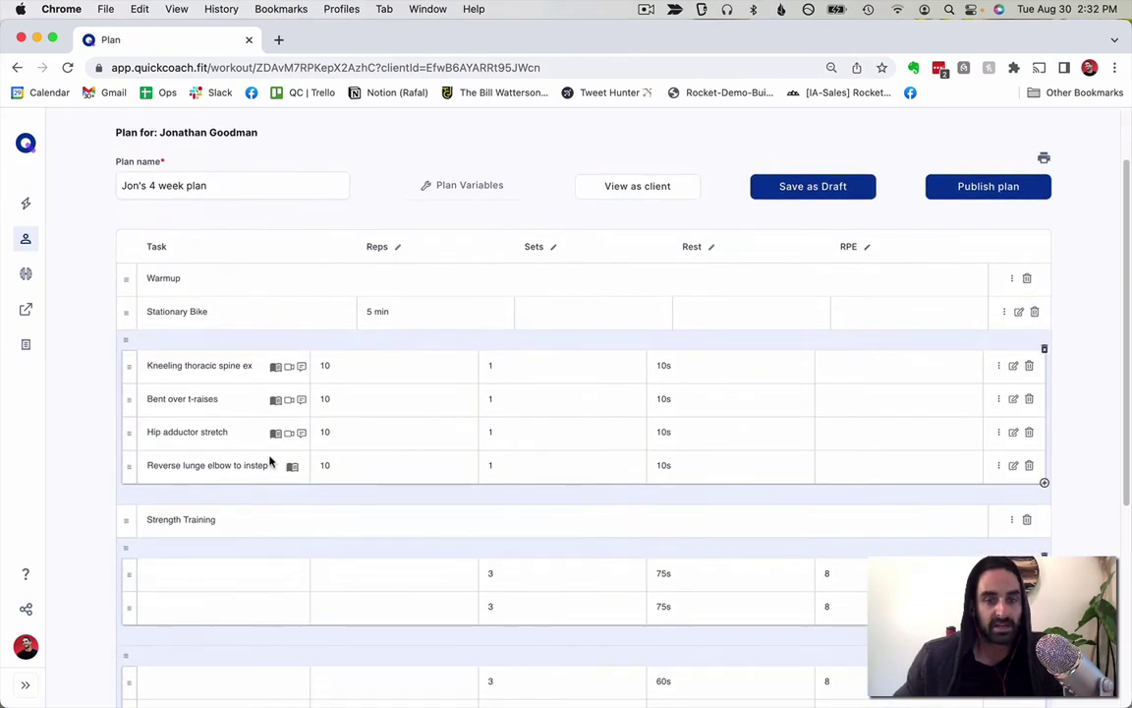
scroll(334, 491, down, 6)
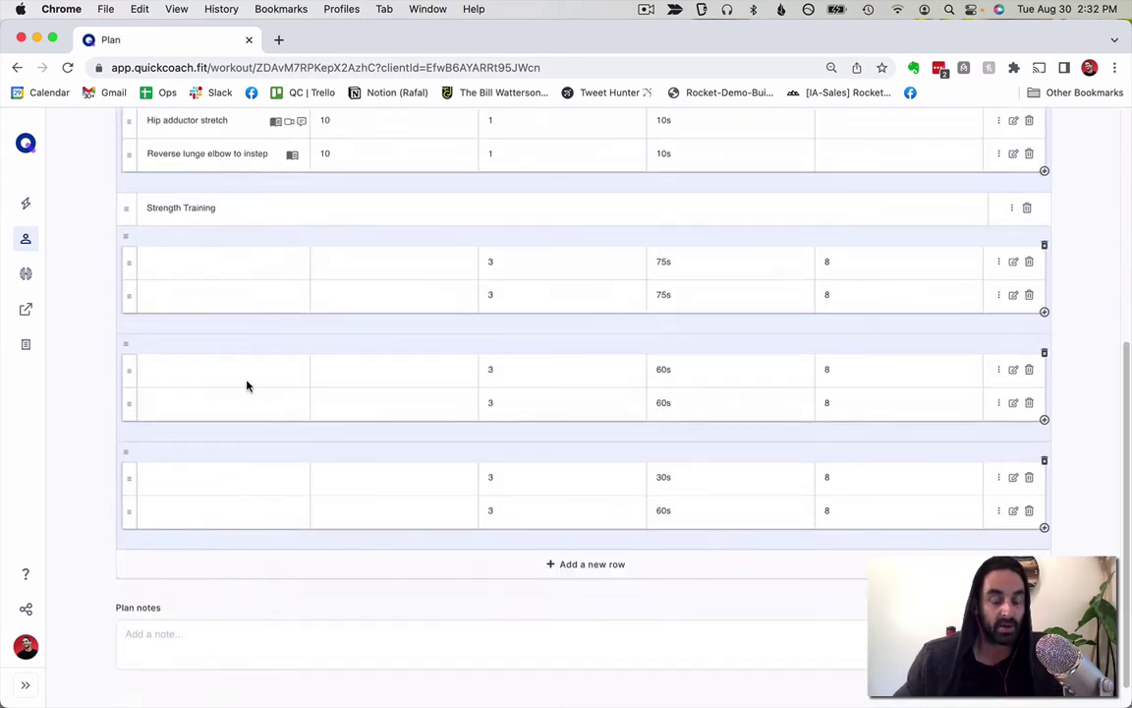
scroll(251, 386, up, 7)
scroll(264, 391, down, 3)
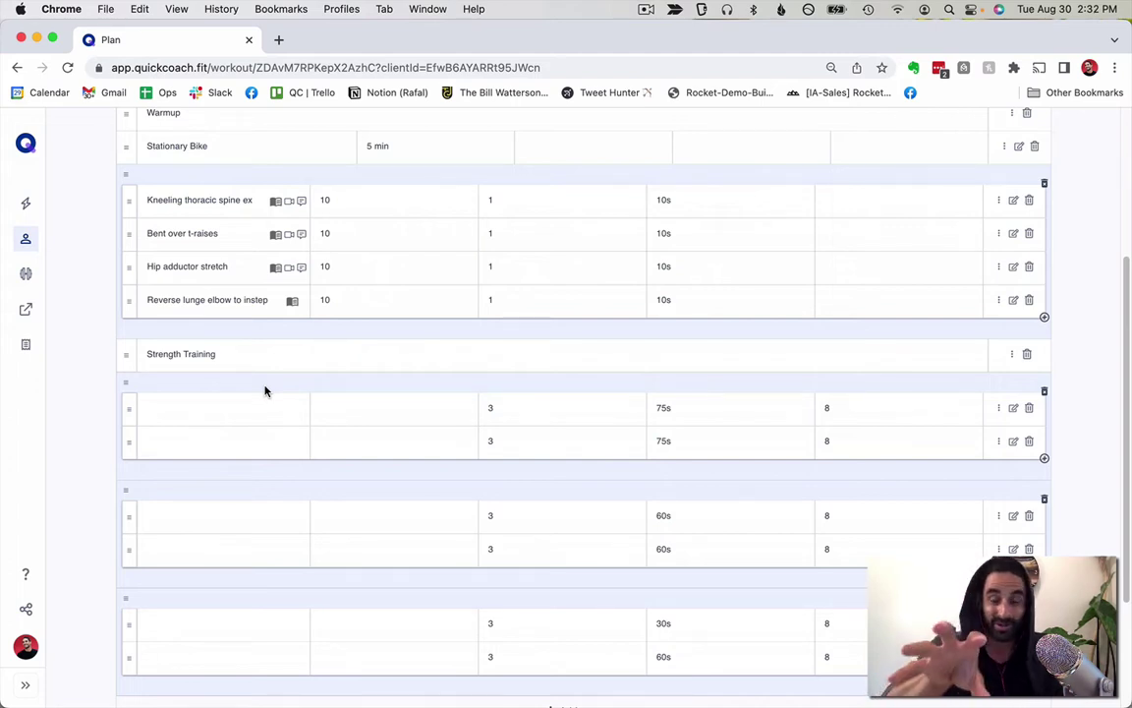
scroll(295, 422, down, 2)
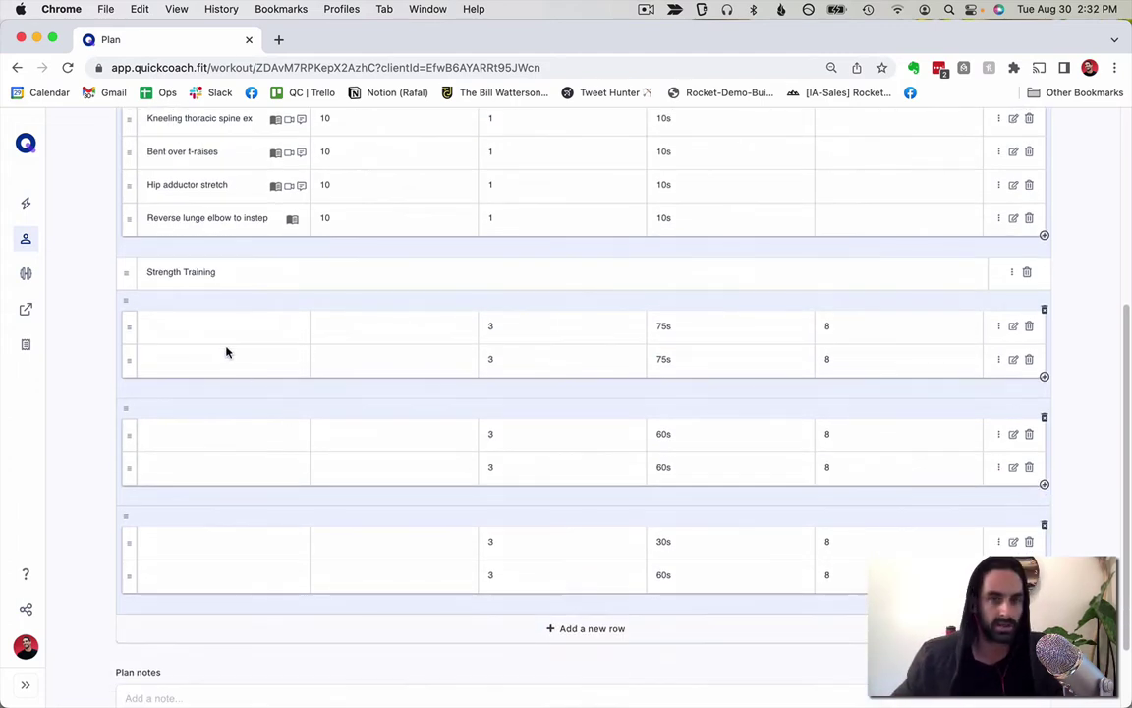
click(220, 323)
text(Rom)
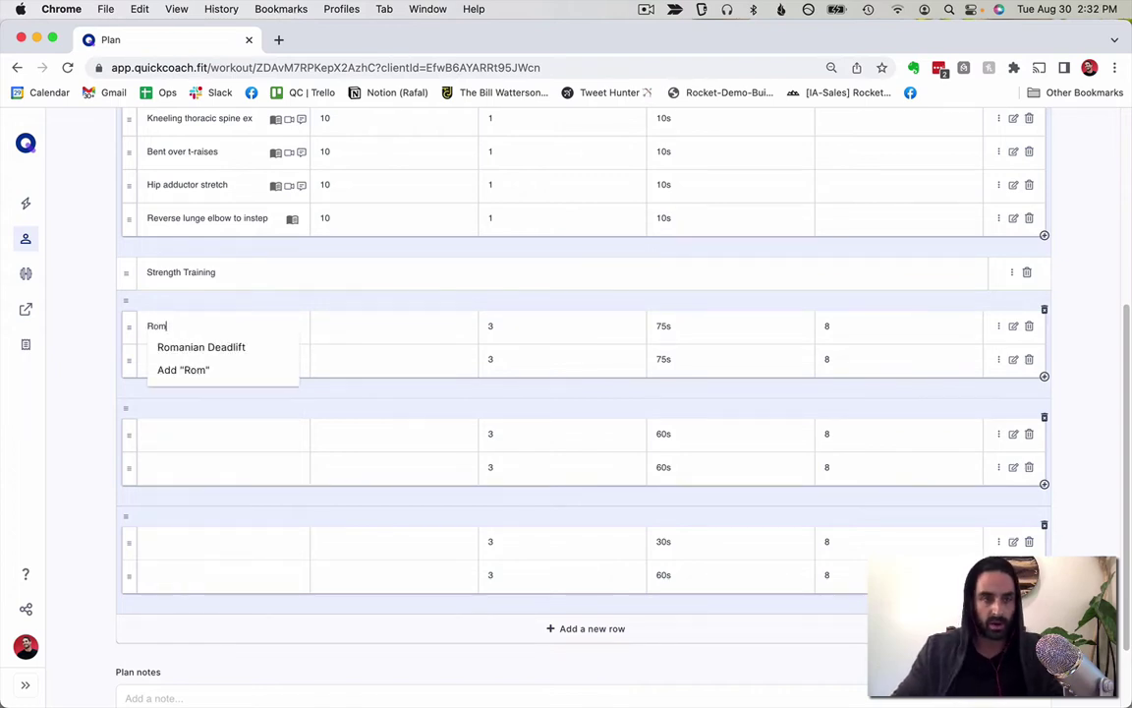
key(Down)
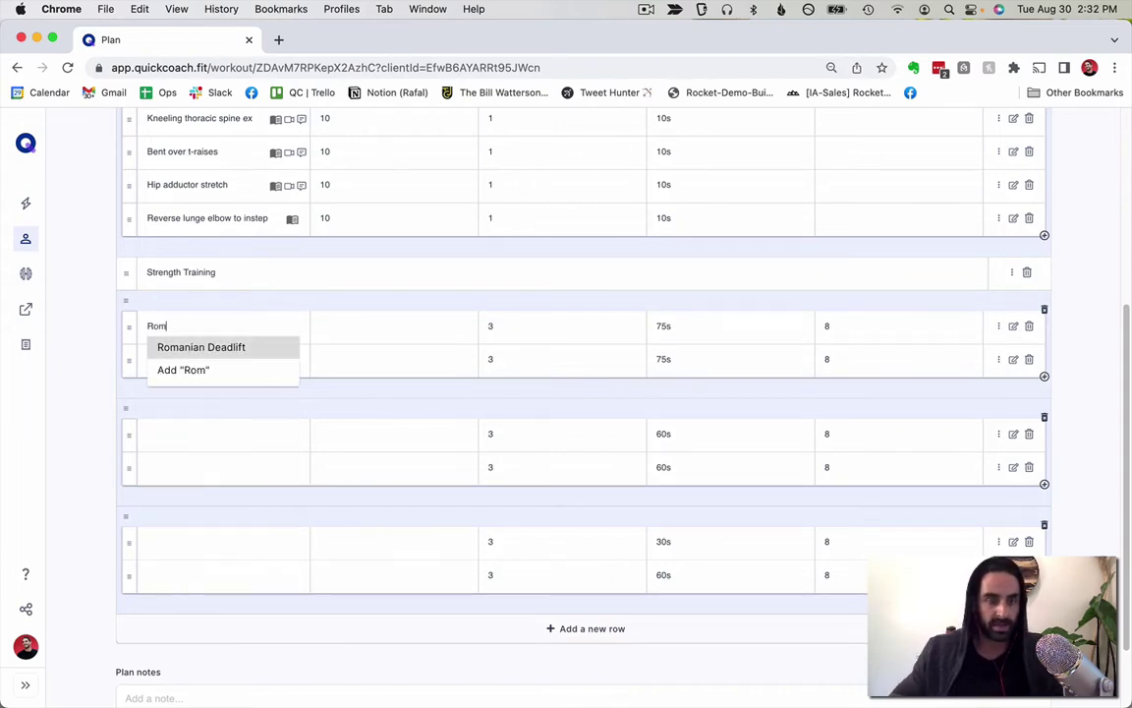
click(203, 348)
click(190, 357)
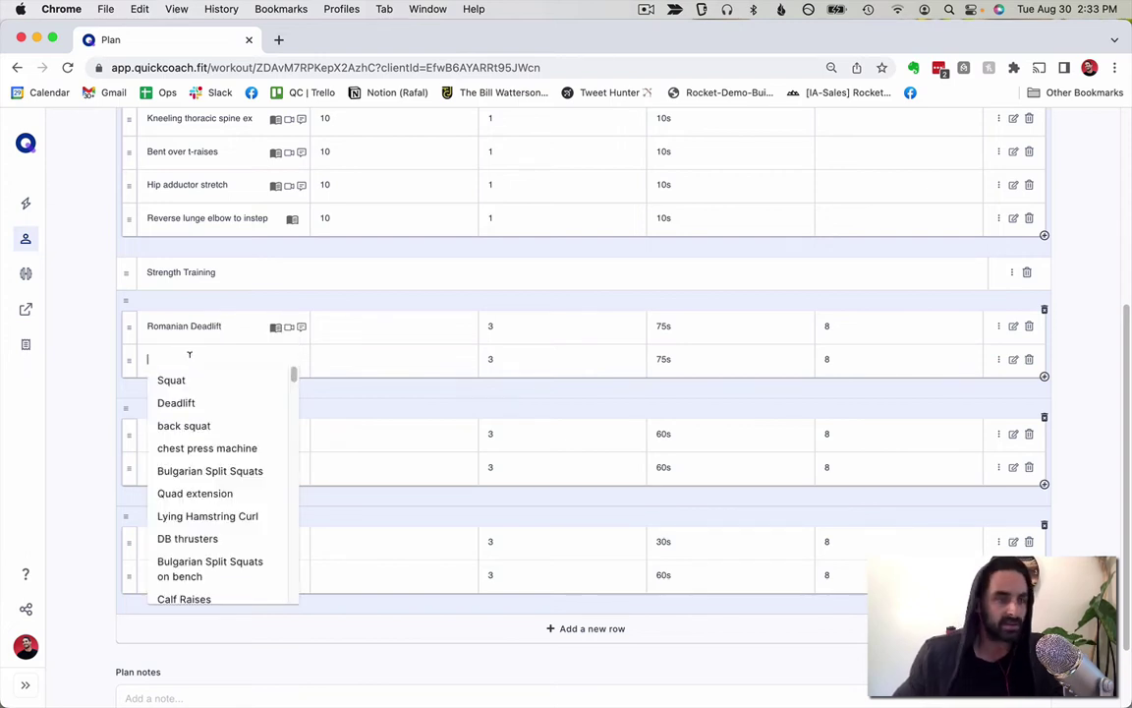
text(Pol)
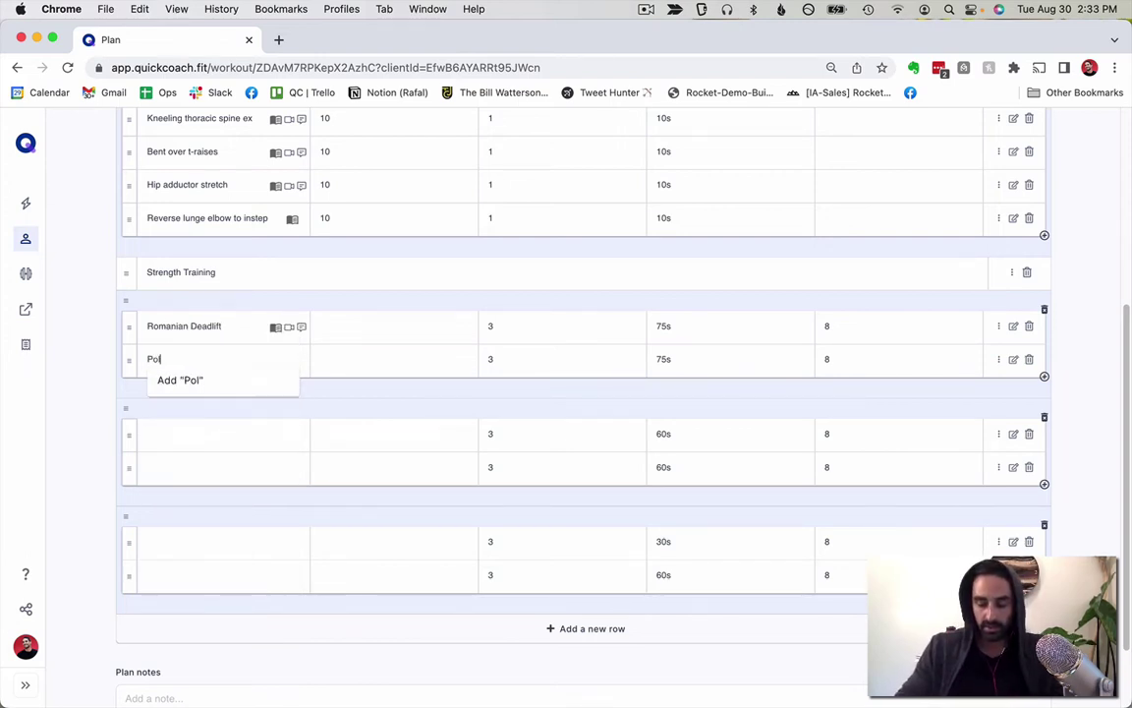
Rename the client's plan to "Wk 1 (1): Legs + Shoulders Phase 2"
scroll(190, 353, up, 5)
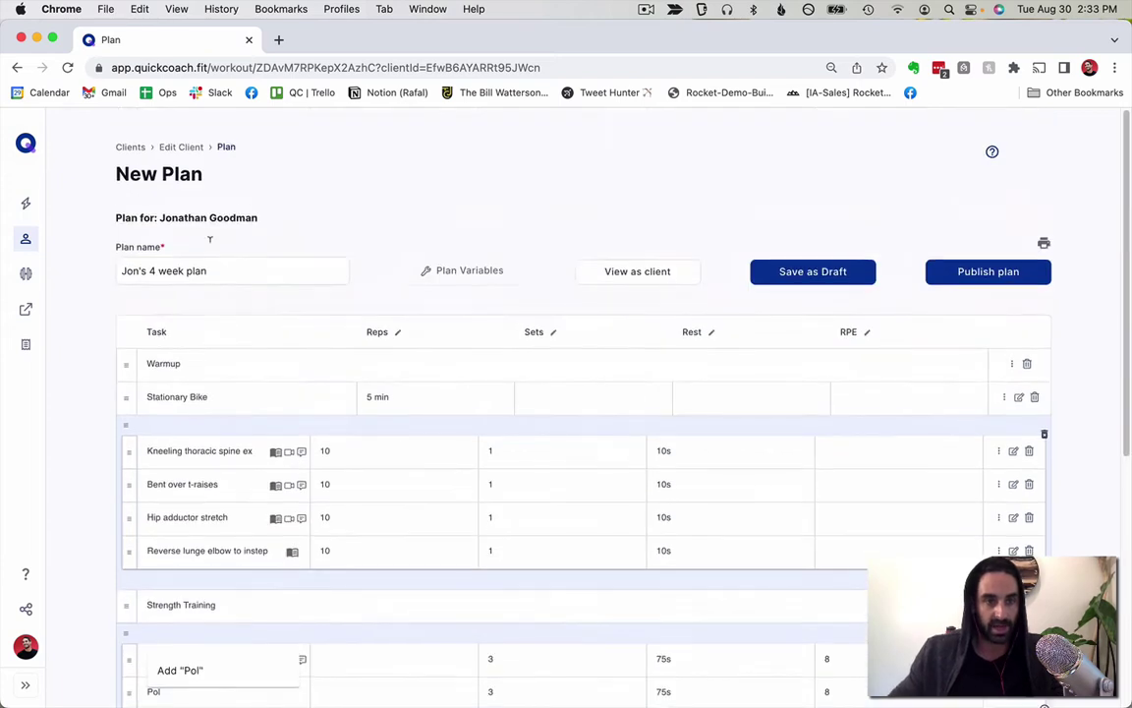
drag(210, 270, 94, 267)
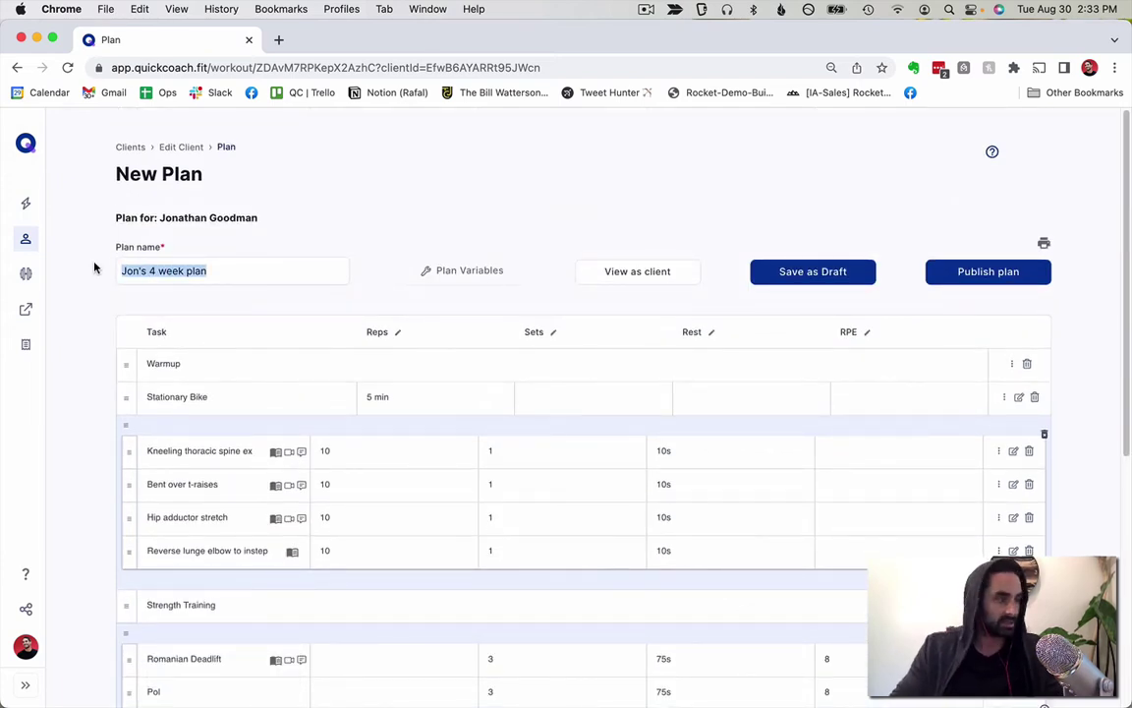
text(Wk1)
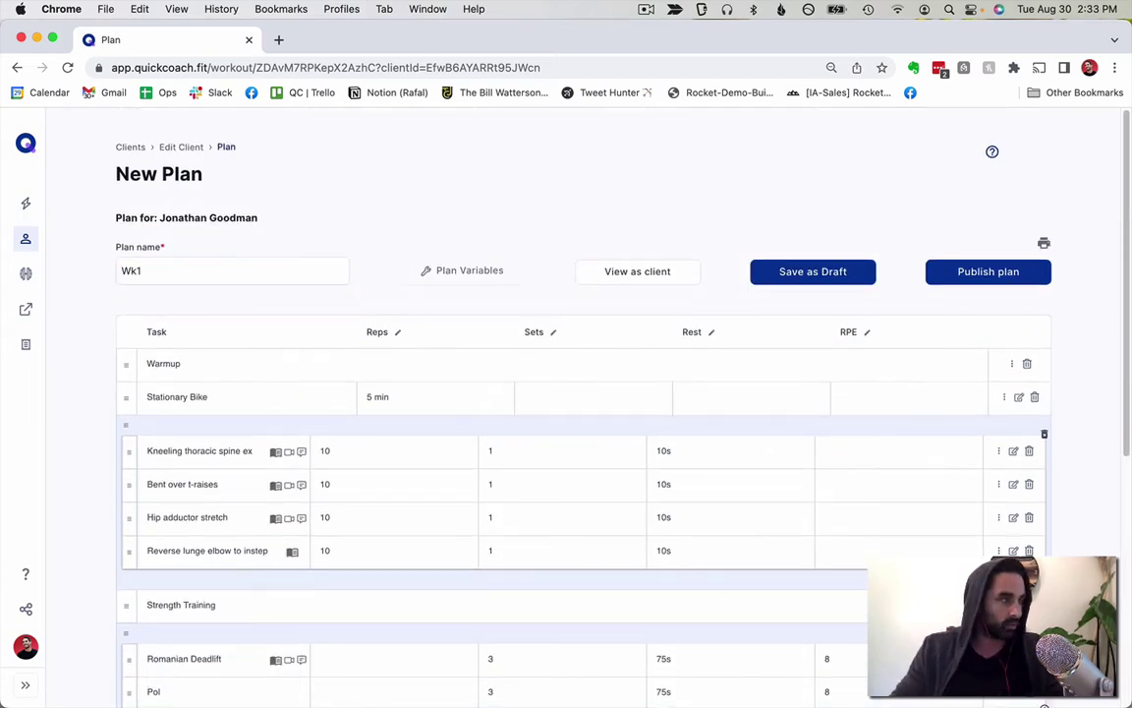
key(BackSpace)
text(1)
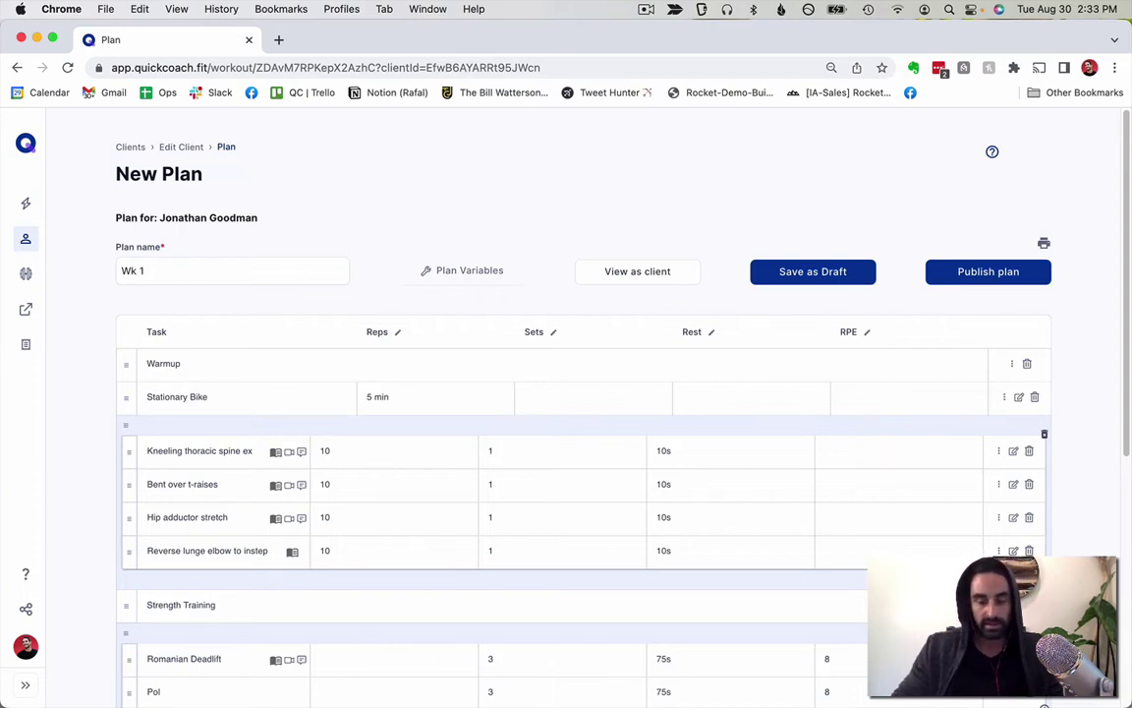
text( (1))
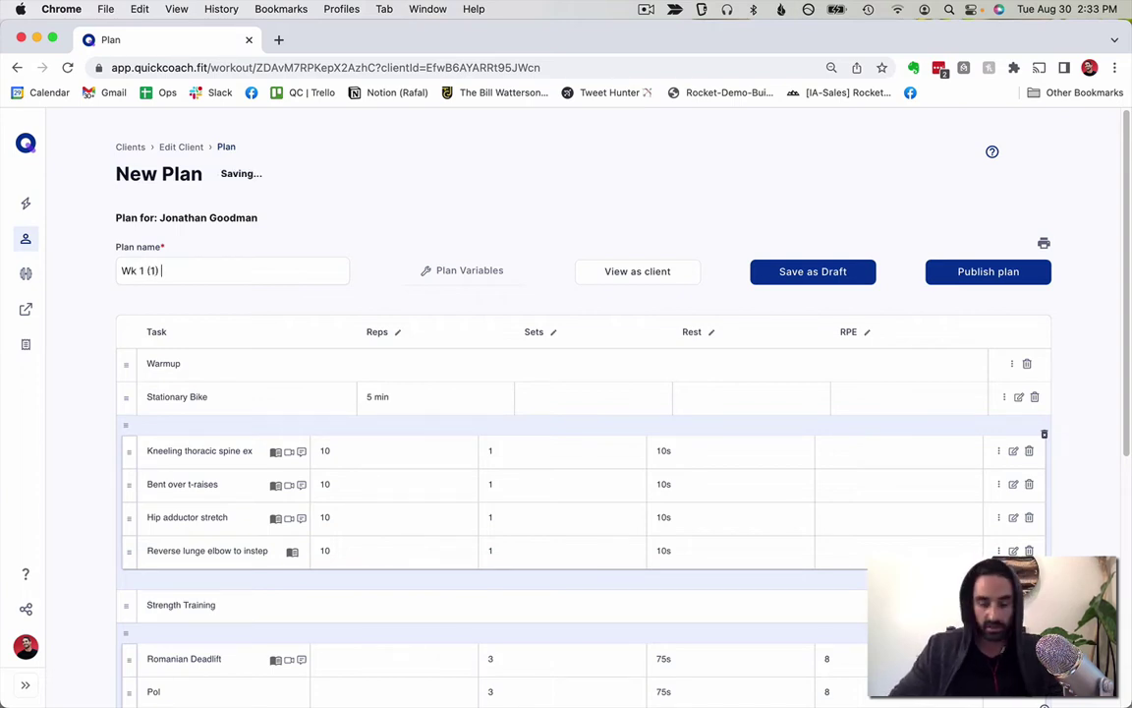
text( : Leg)
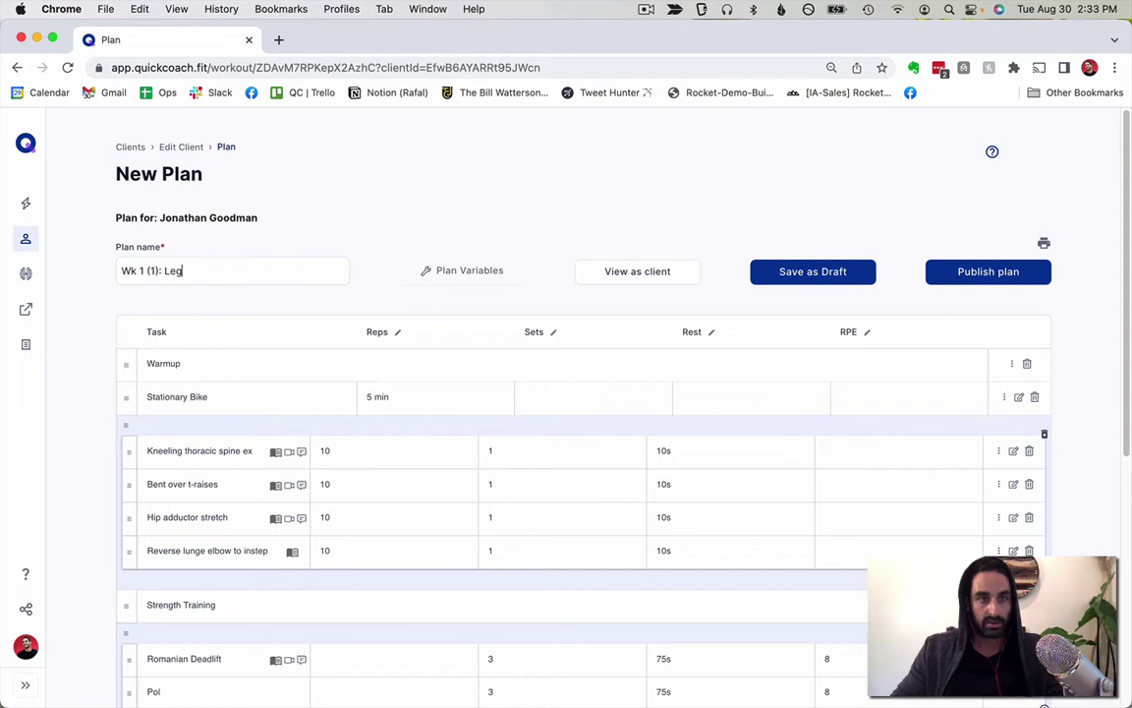
text(s + Shoulders)
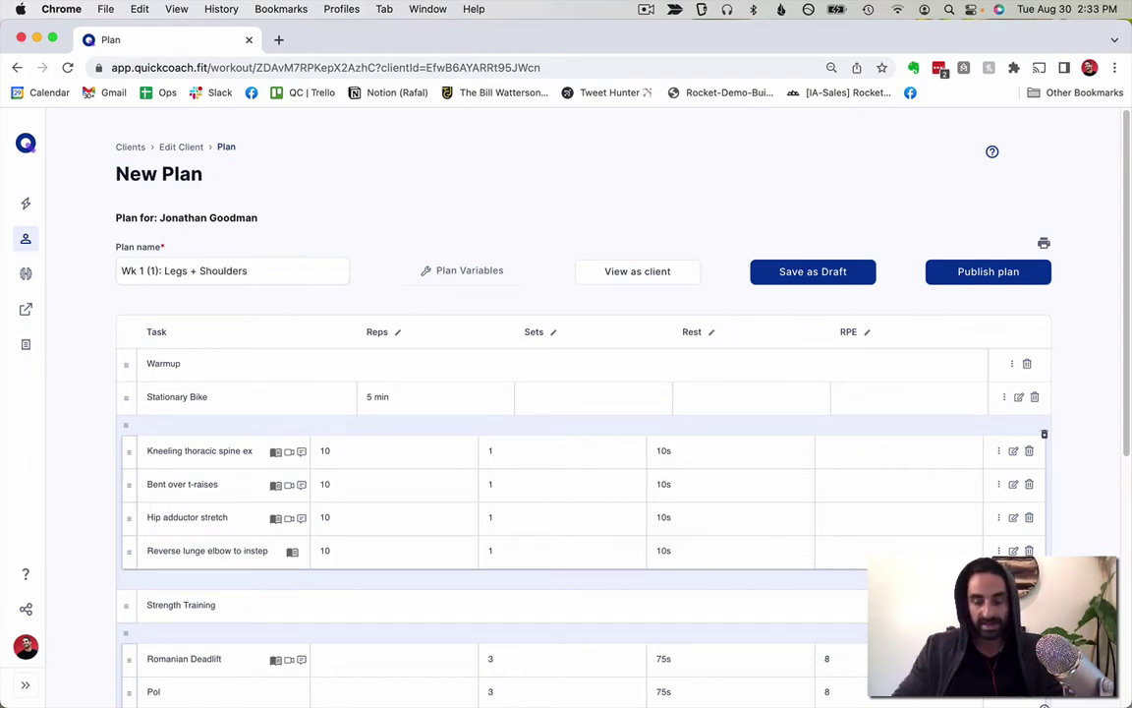
text( Phase 3)
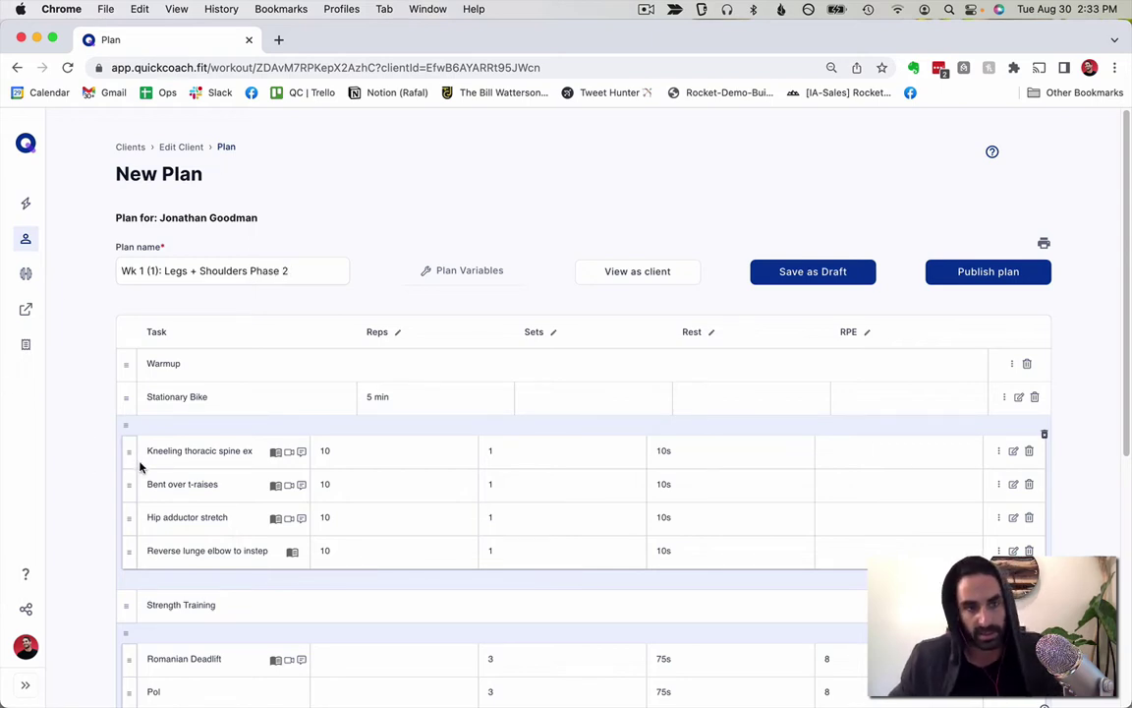
drag(288, 271, 118, 272)
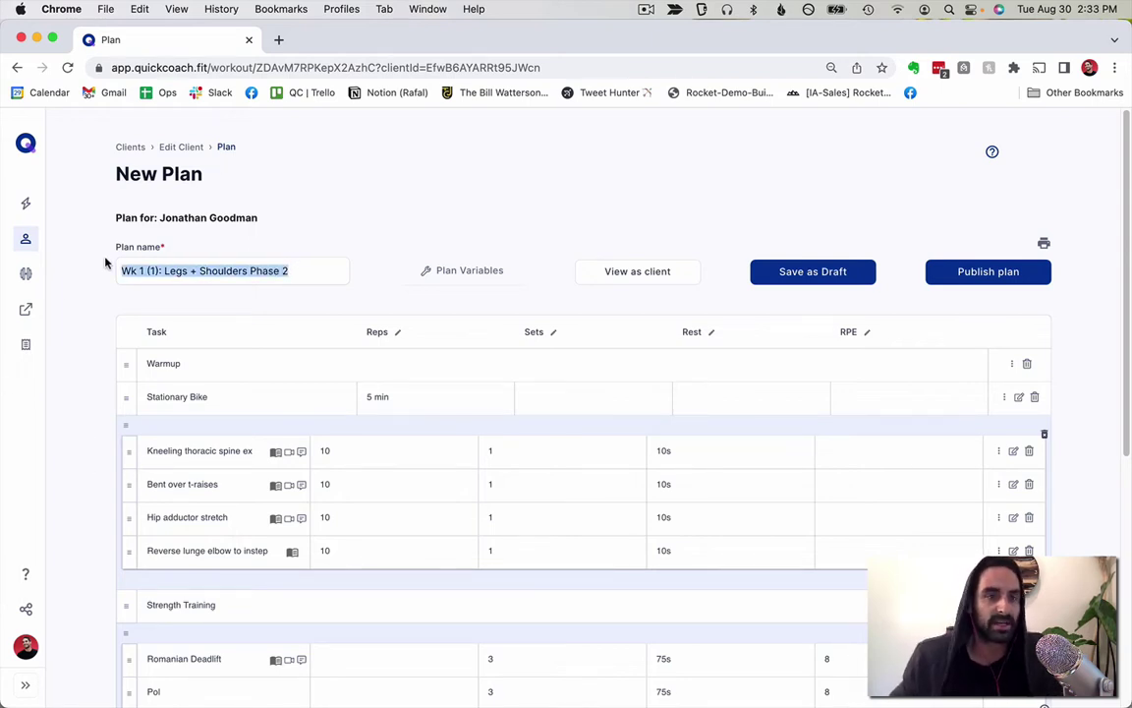
click(161, 272)
Complete the second exercise of the first Strength Training superset as "Poliquin single arm press" and add it as a new task
scroll(117, 432, down, 5)
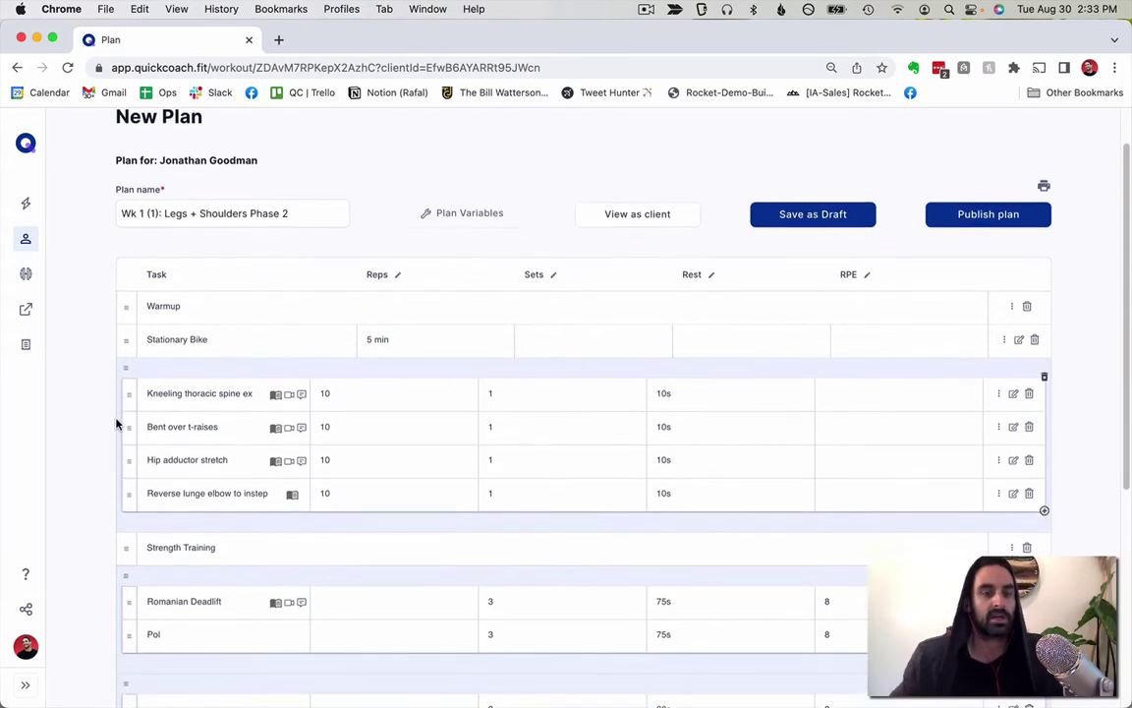
click(180, 368)
text(Pol)
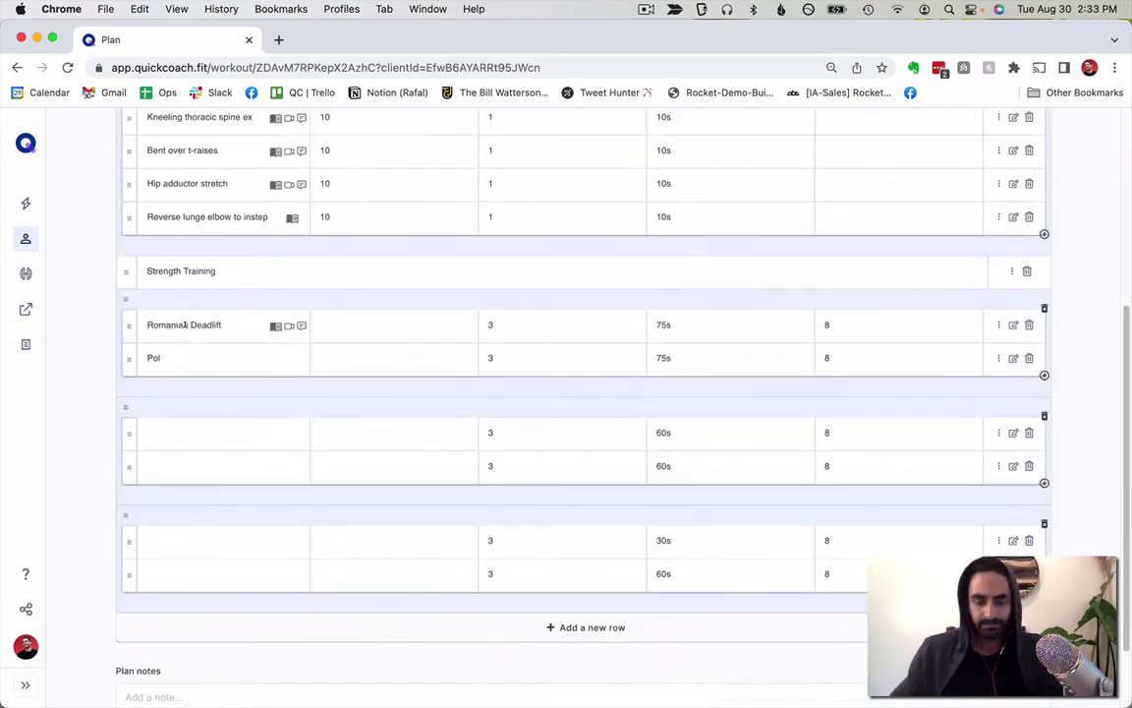
text(i)
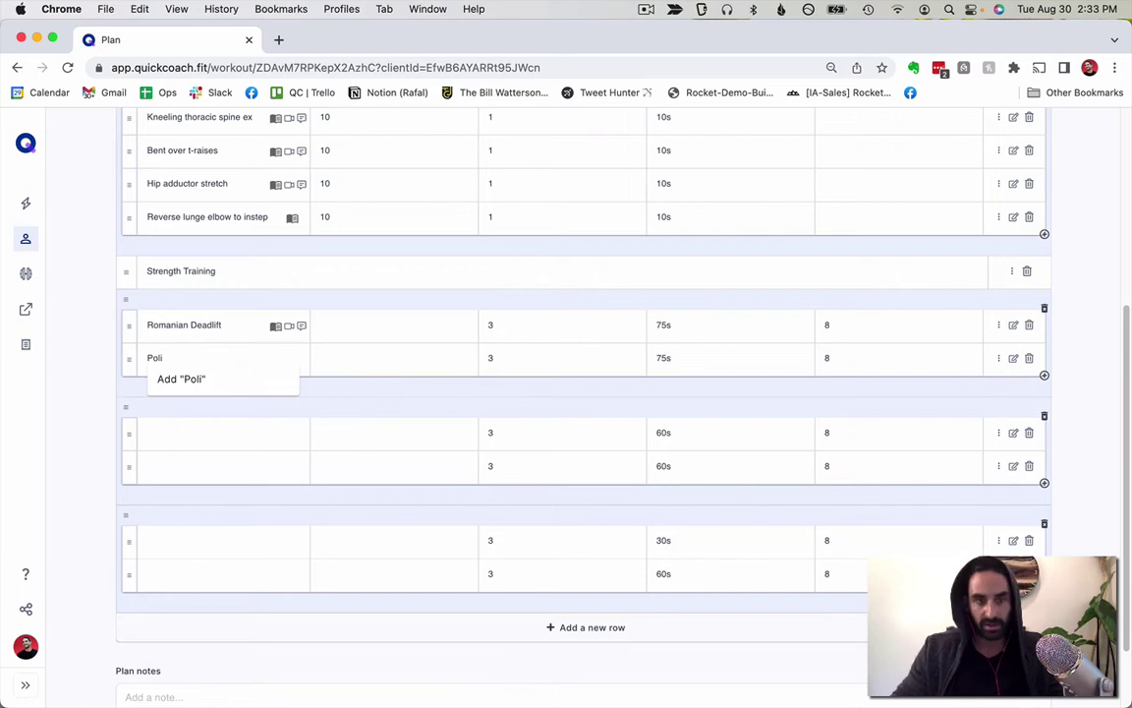
text(quin single arm)
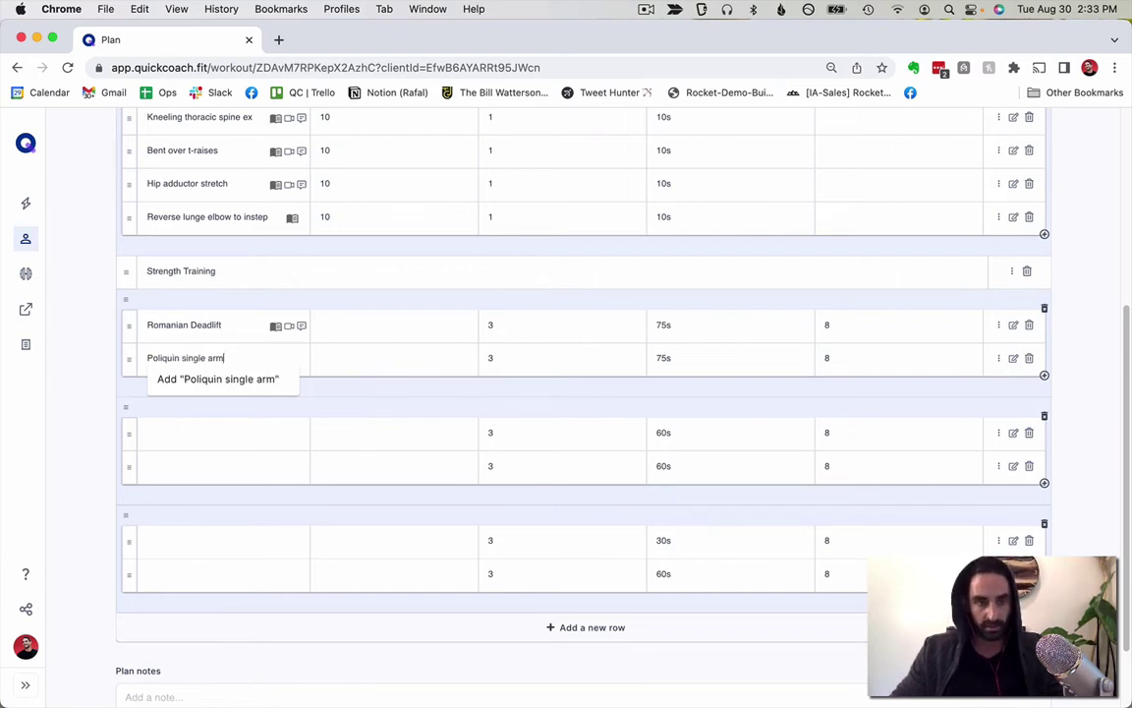
text( press)
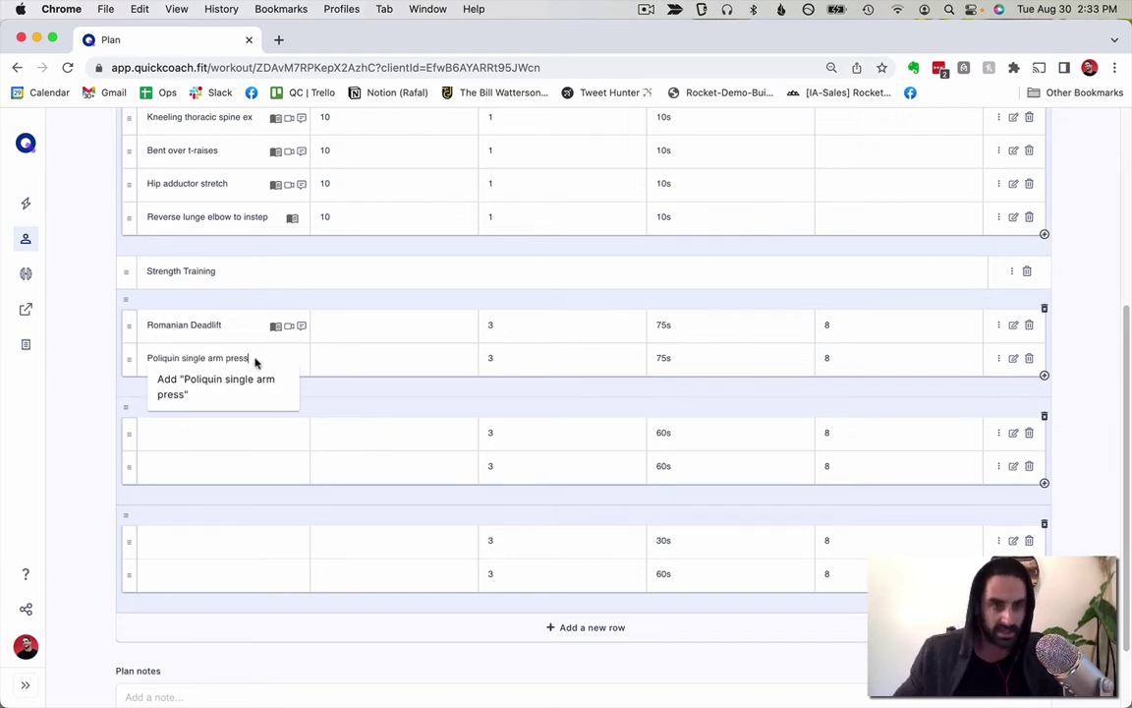
click(185, 395)
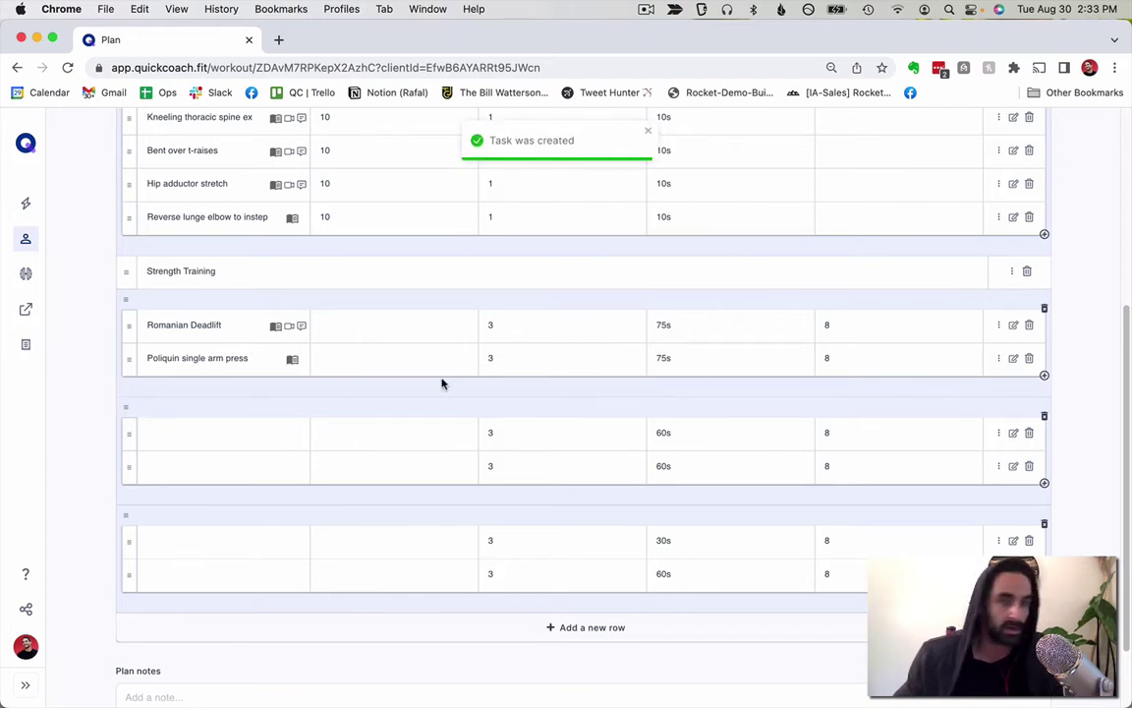
Set the reps to 6-8 for Romanian Deadlift and 8-10 for Poliquin single arm press
click(415, 323)
text(6-8)
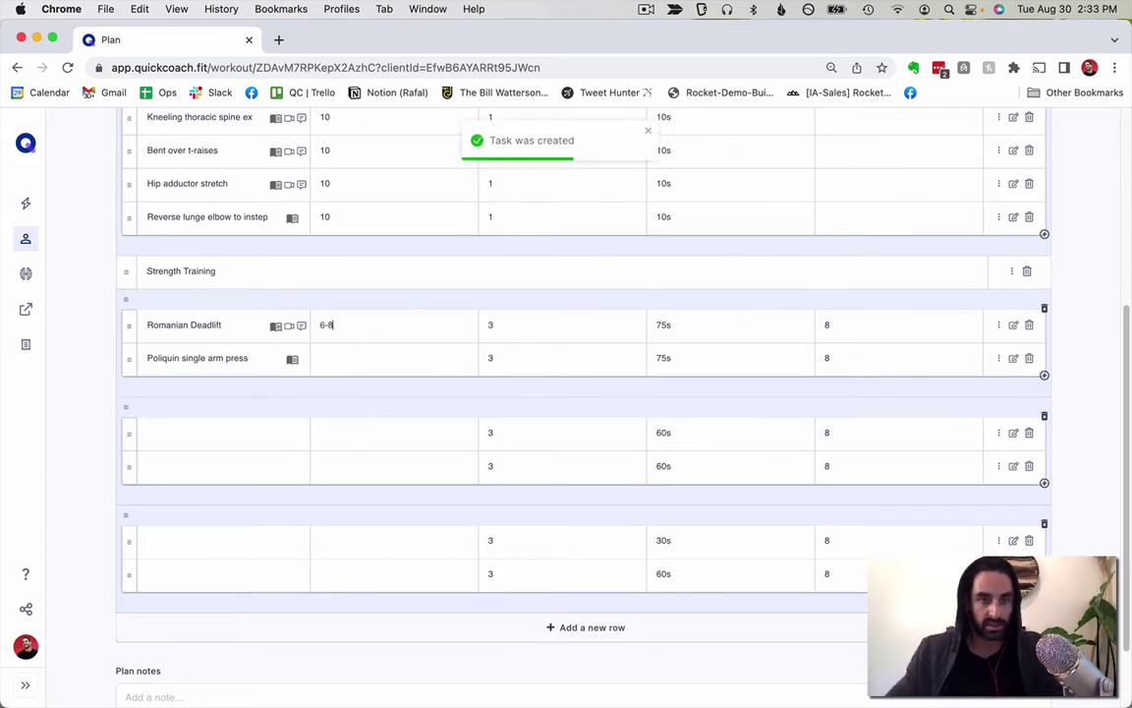
click(422, 355)
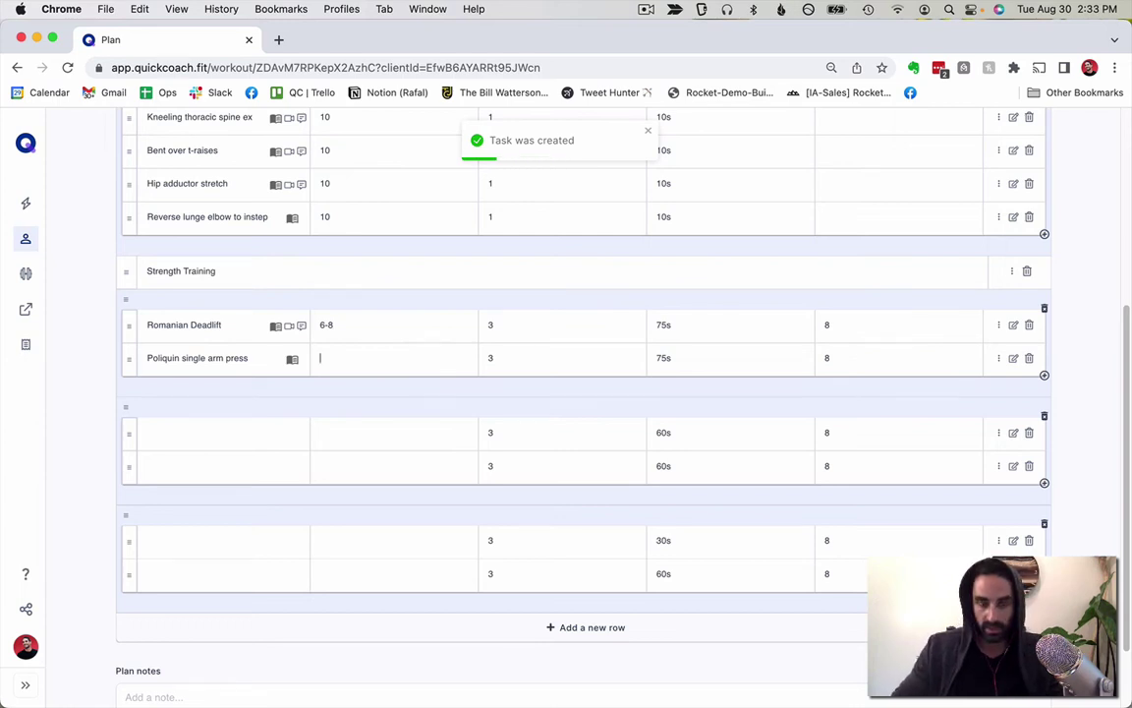
text(8-10)
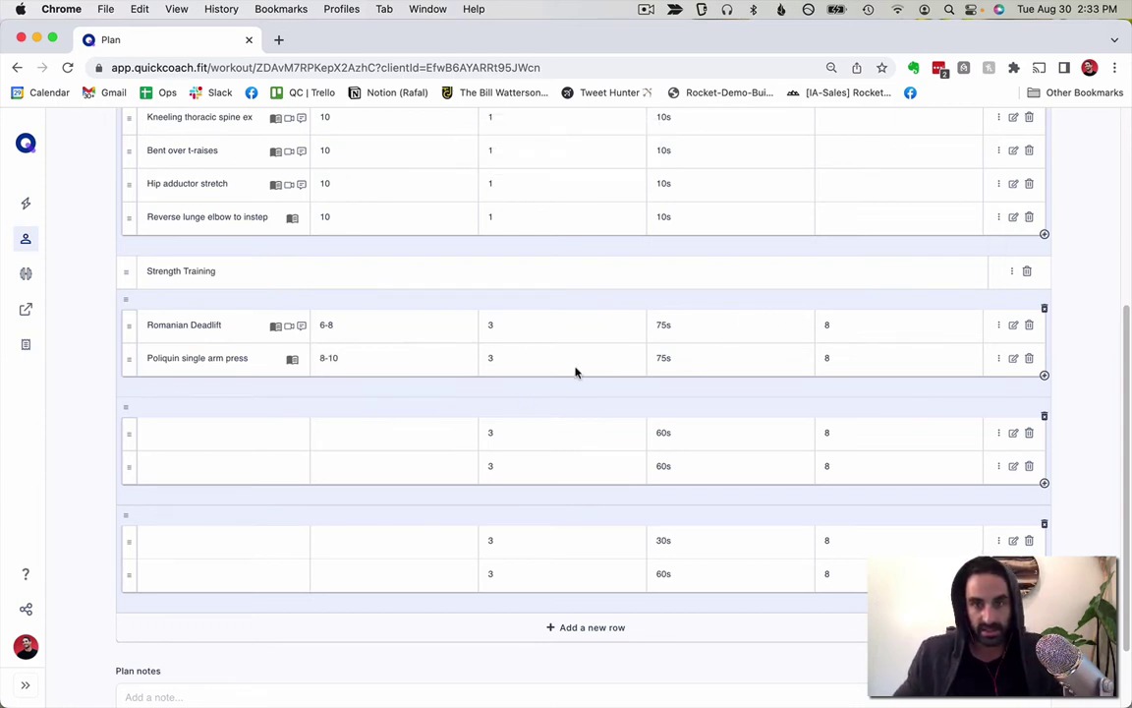
Fill the second Strength Training superset with Bulgarian Split Squats and "Rear delt flye machine"
click(233, 426)
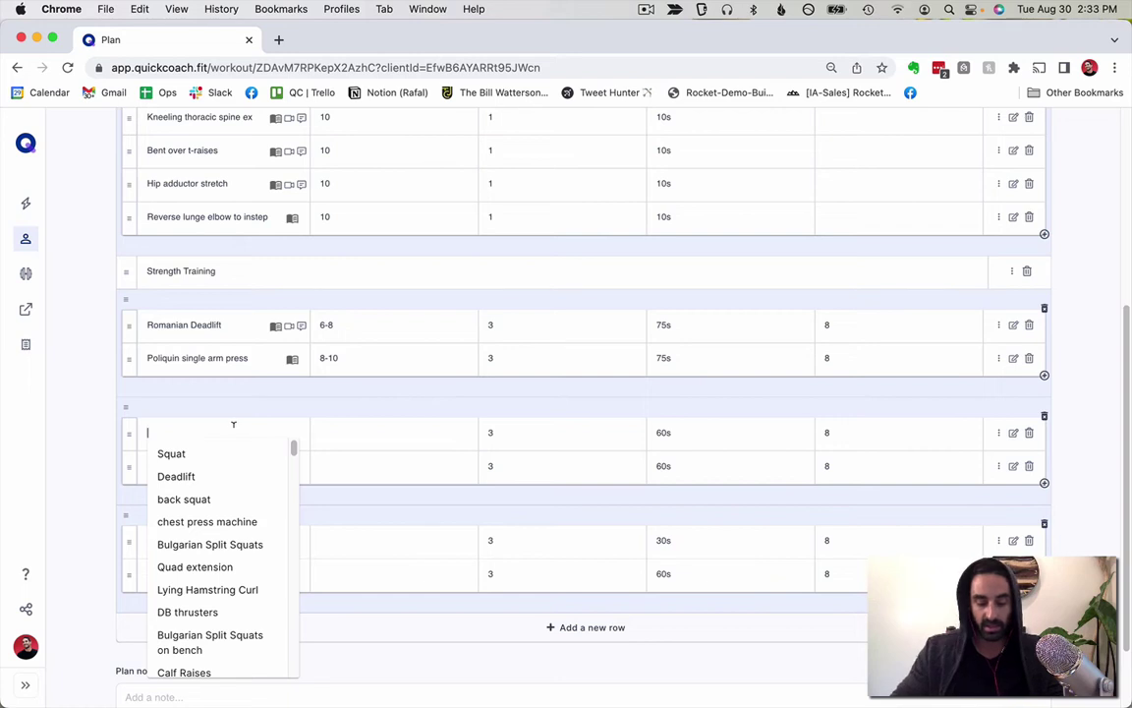
text(Bulga)
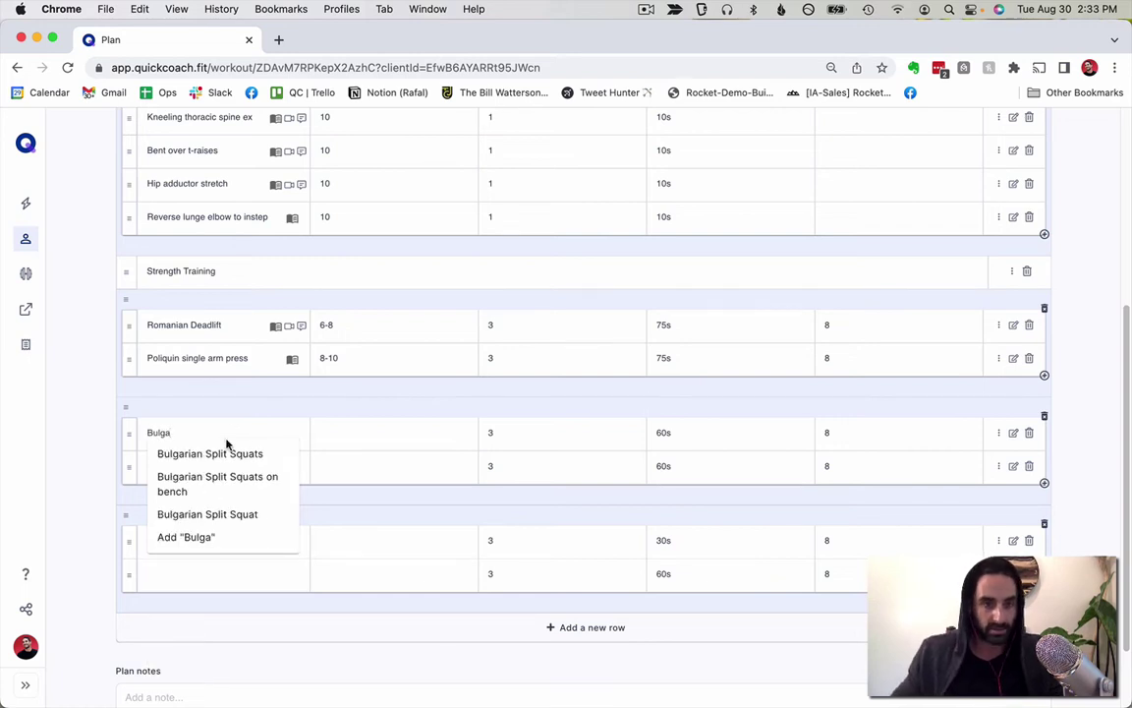
click(224, 453)
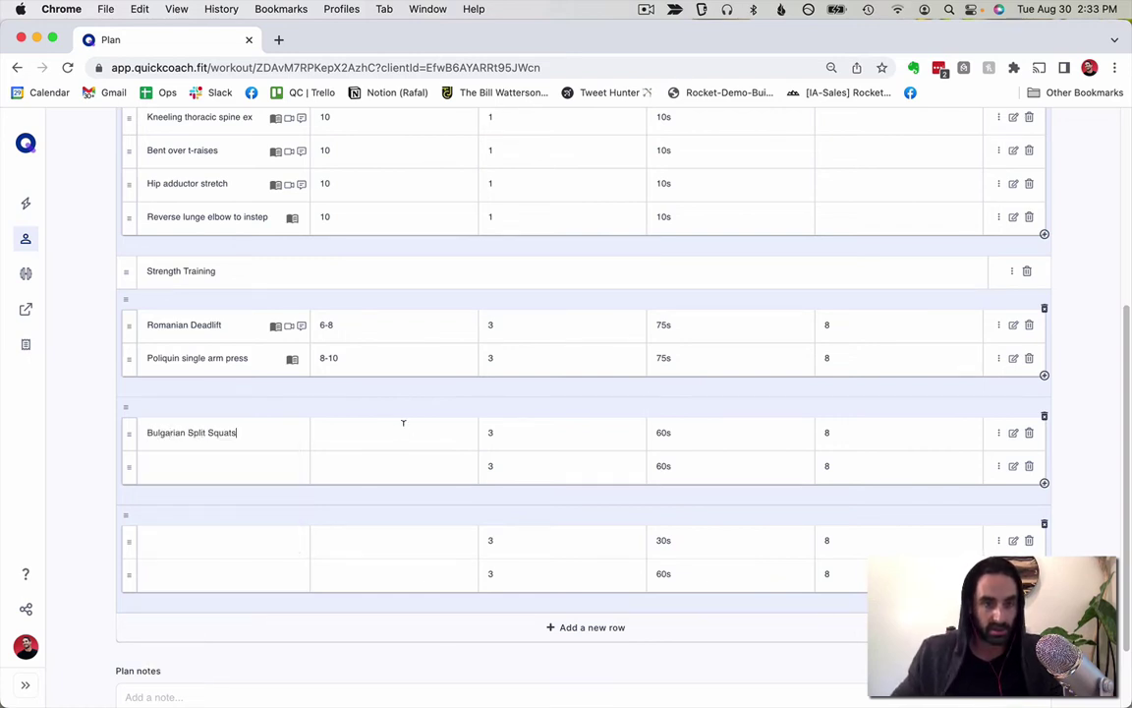
click(210, 466)
text(Rear)
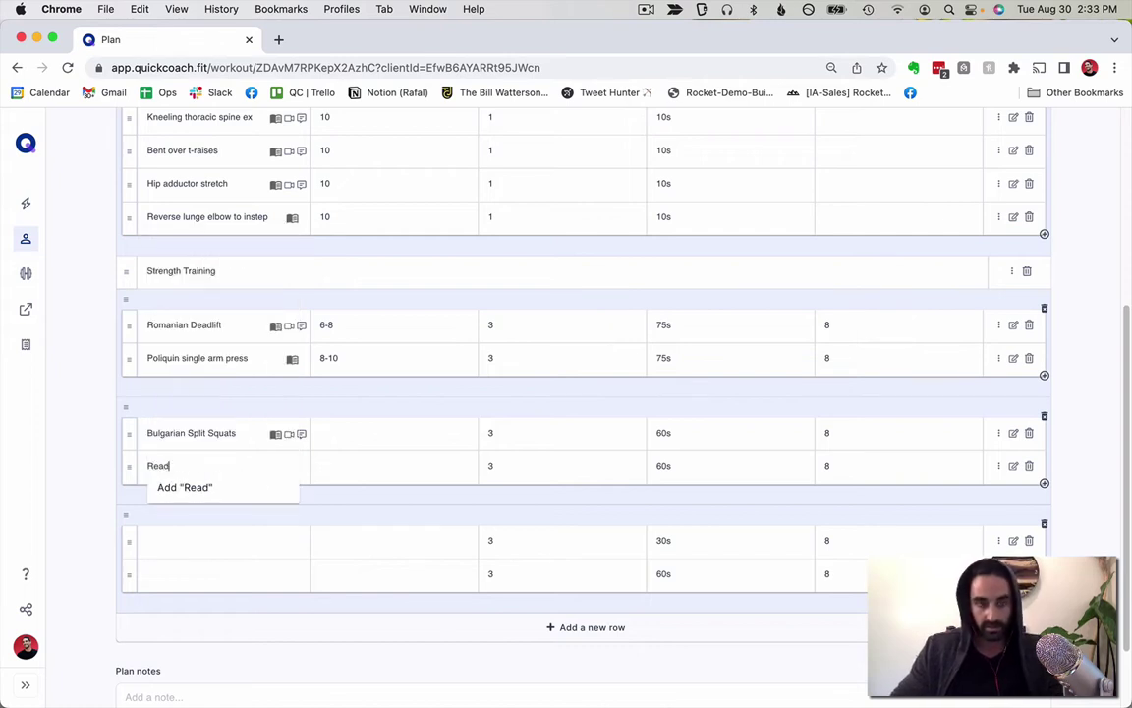
Set the reps of Bulgarian Split Squats to 8-10 and copy that value to Rear delt flye machine
click(381, 429)
text(8-10)
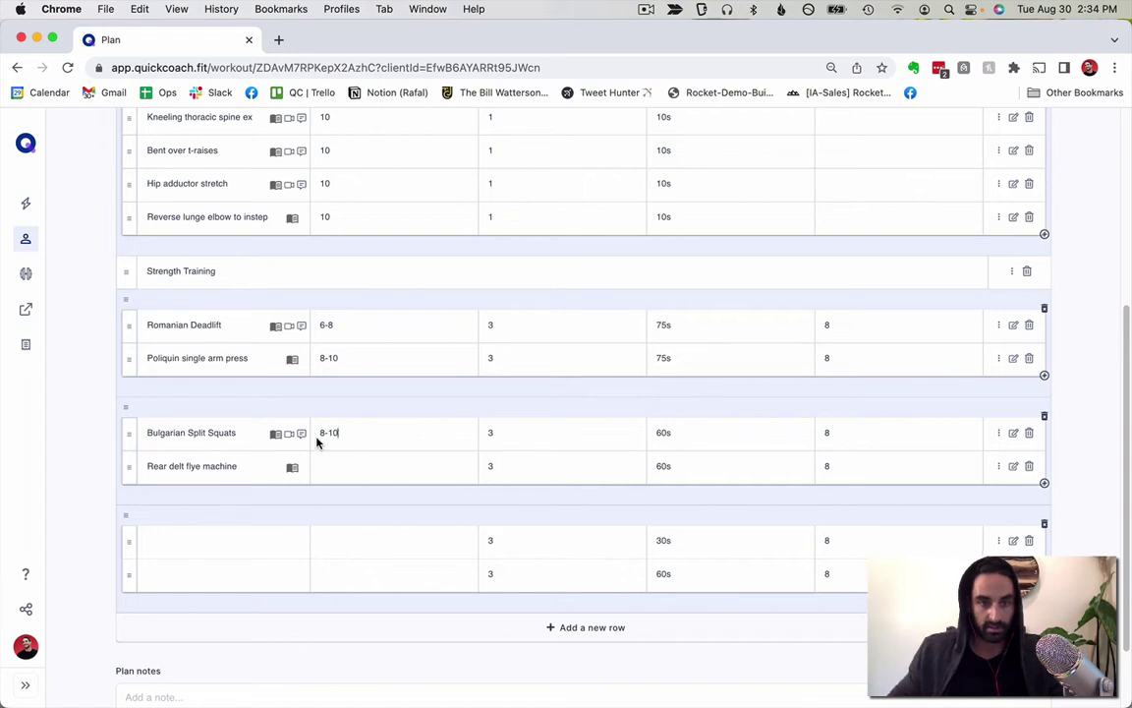
key(super+a)
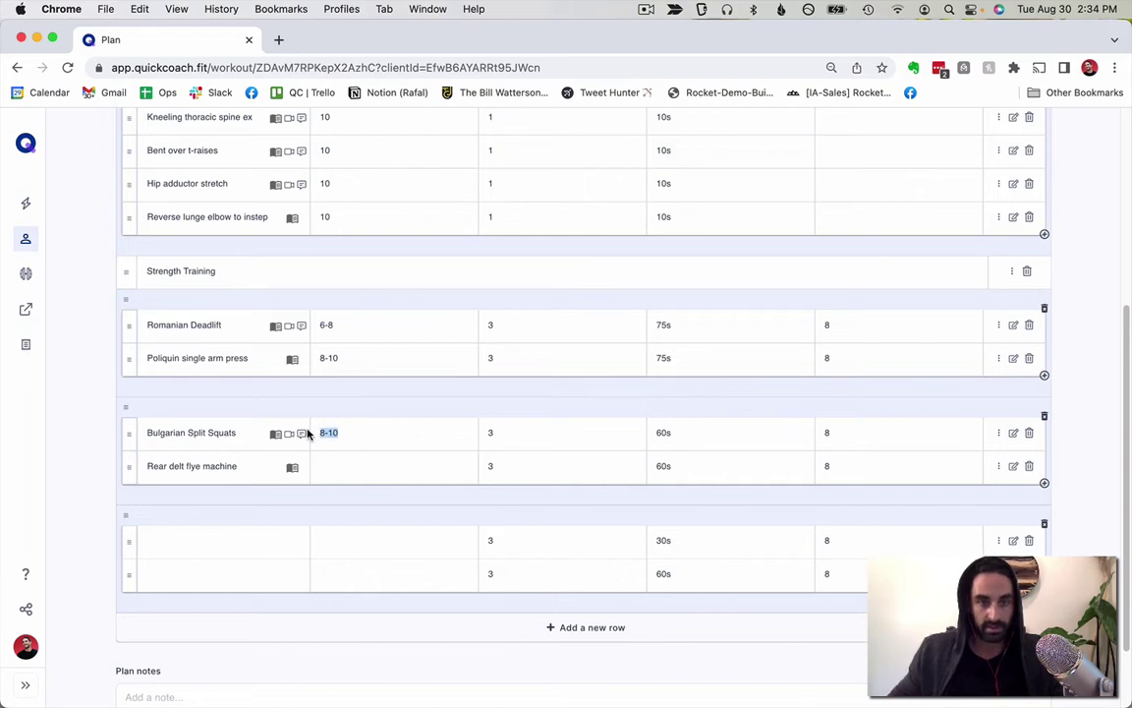
key(super+c)
click(342, 473)
key(super+v)
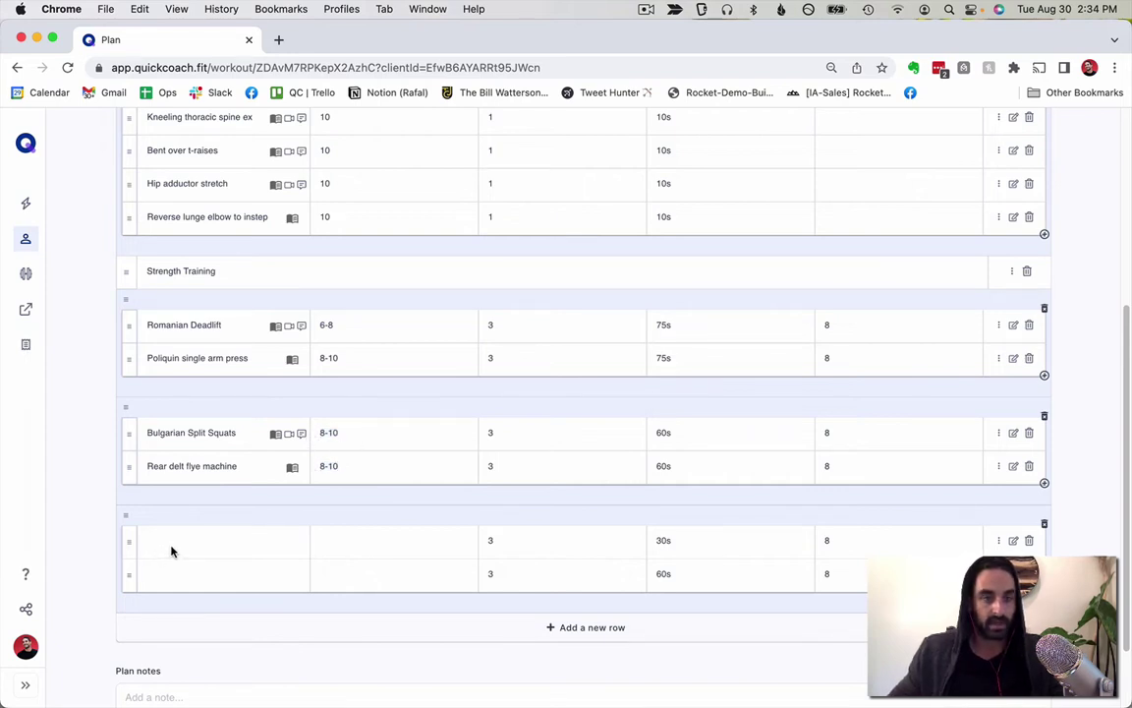
Enter "Calf Raise" as the first exercise of the third superset and add a new row below the supersets
click(170, 551)
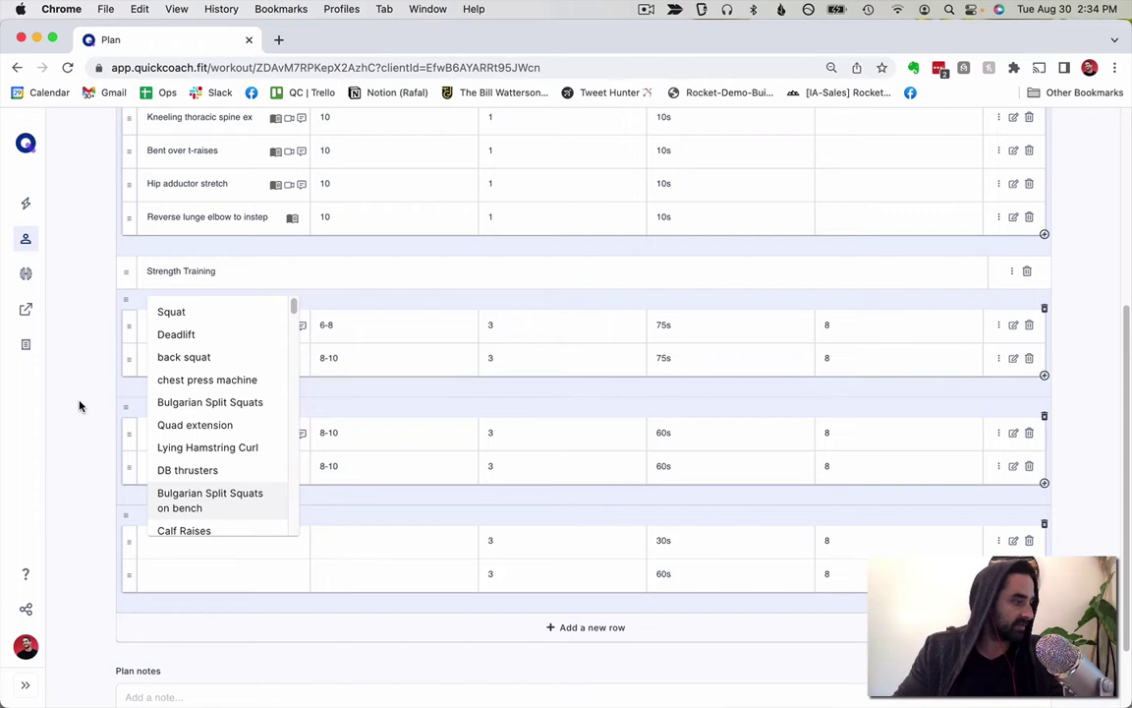
text(Cal)
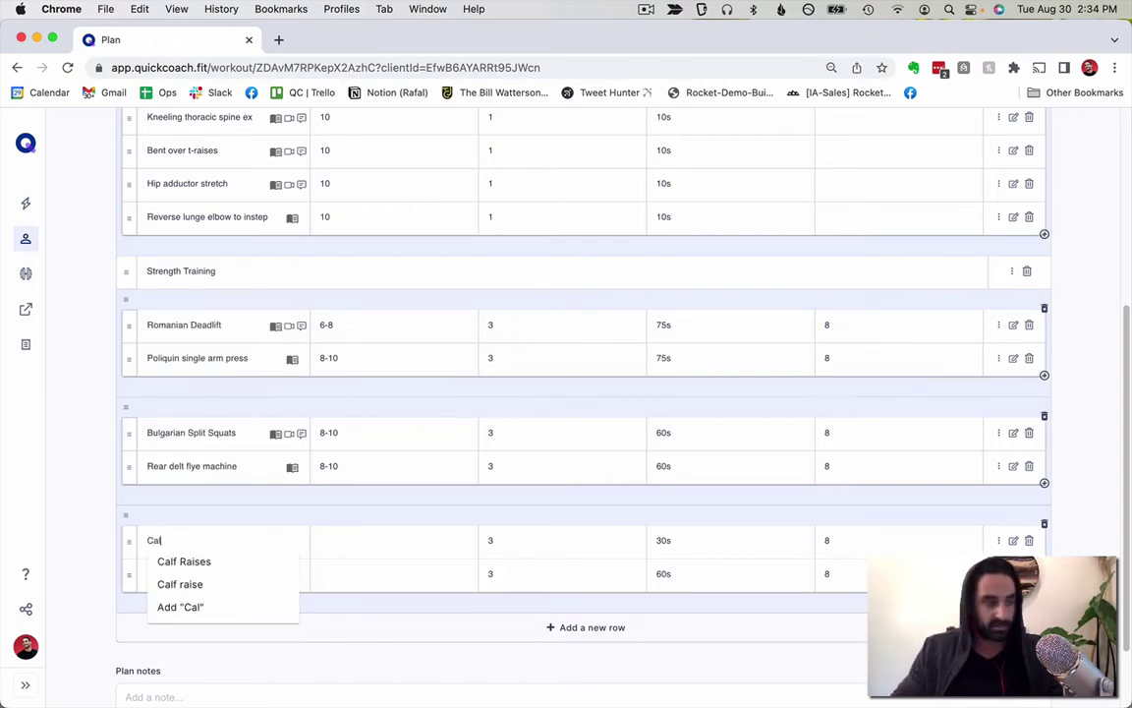
text(f Raise)
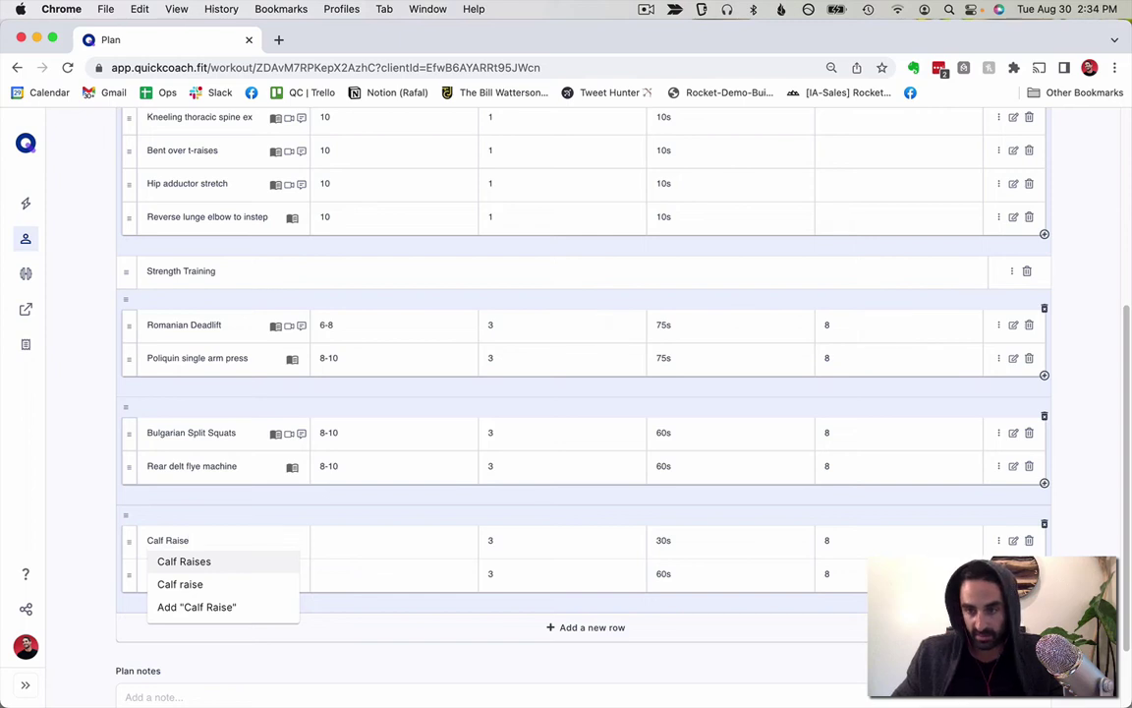
click(521, 593)
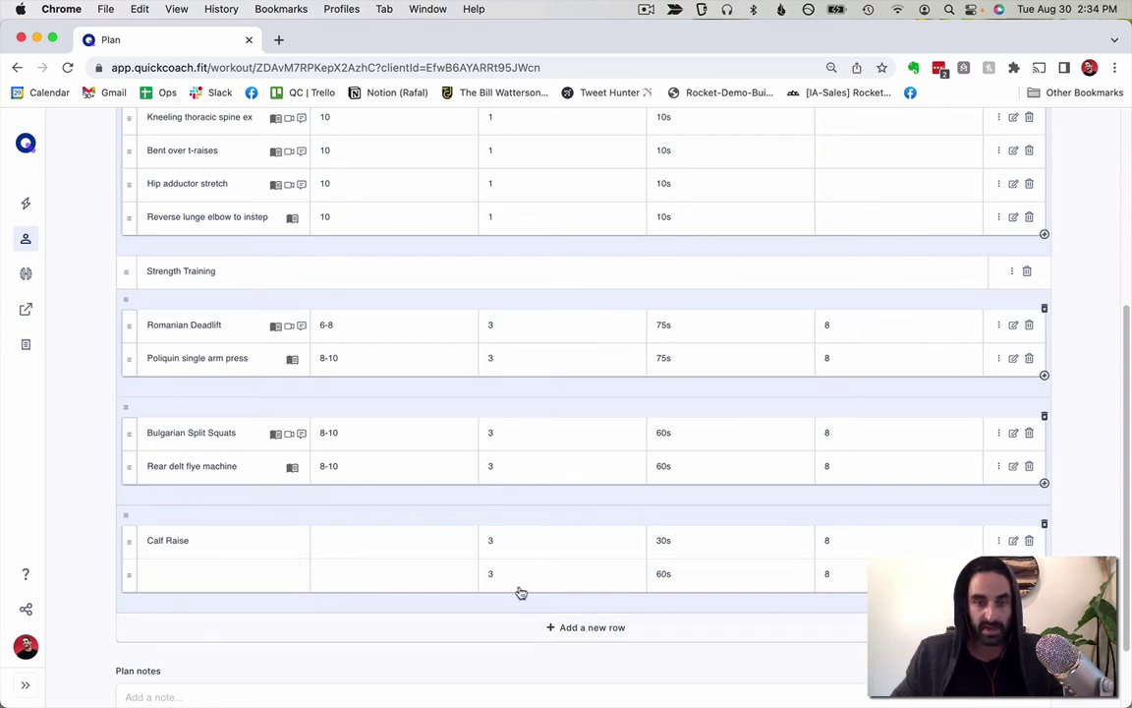
scroll(300, 492, down, 2)
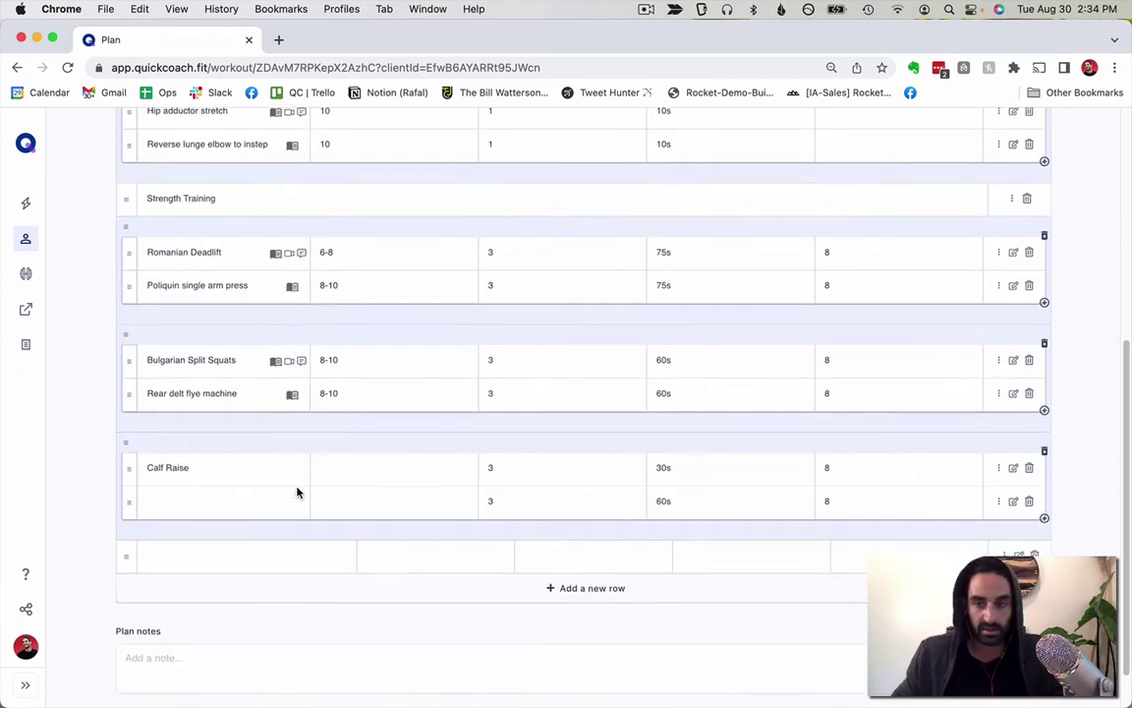
Delete the empty second row of the third superset and set the Calf Raise reps to 12-15
click(1030, 501)
click(571, 408)
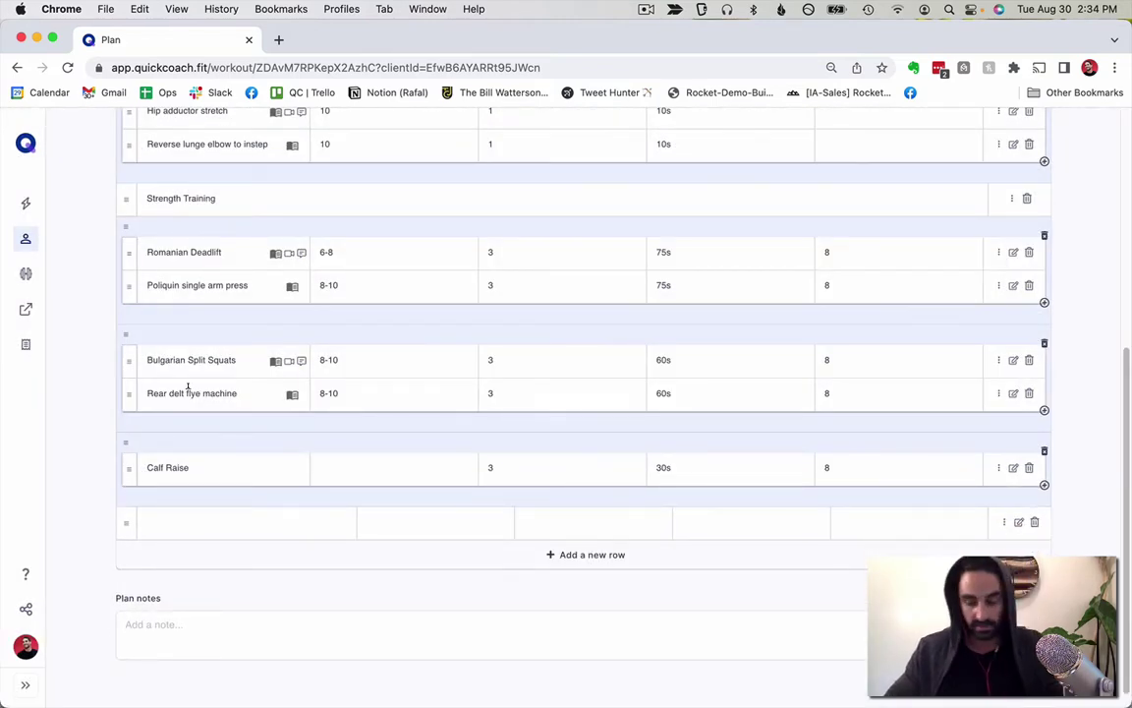
text(12-15)
Delete the third Strength Training superset together with all its tasks
click(205, 513)
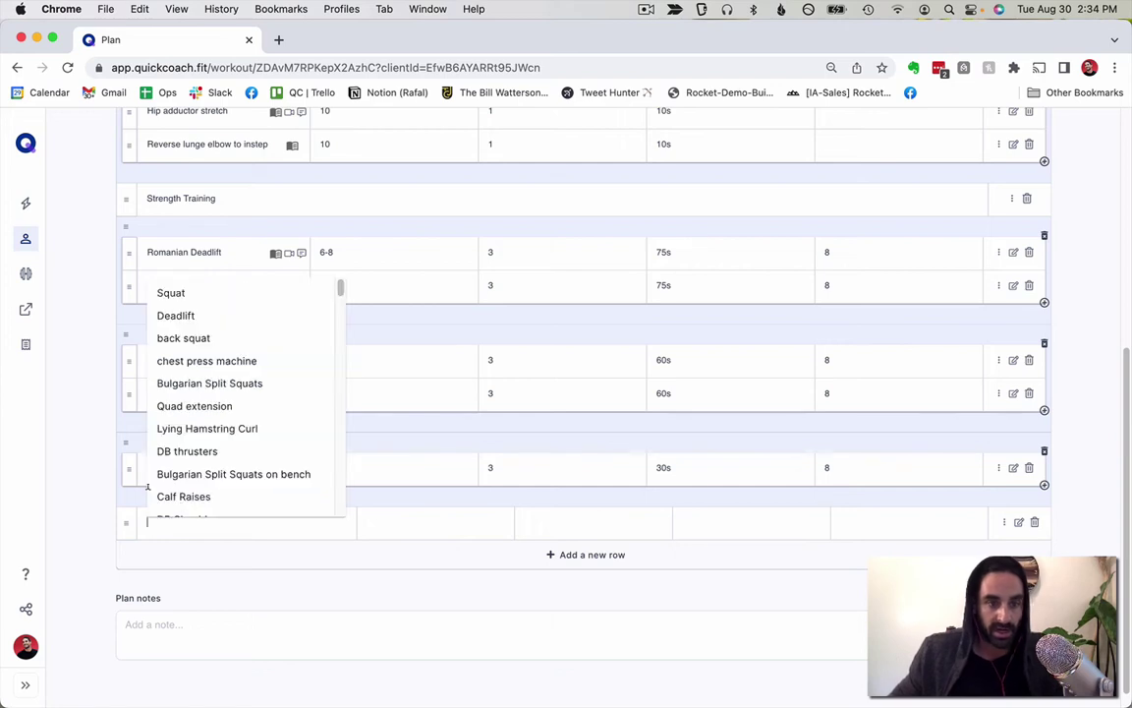
click(1046, 456)
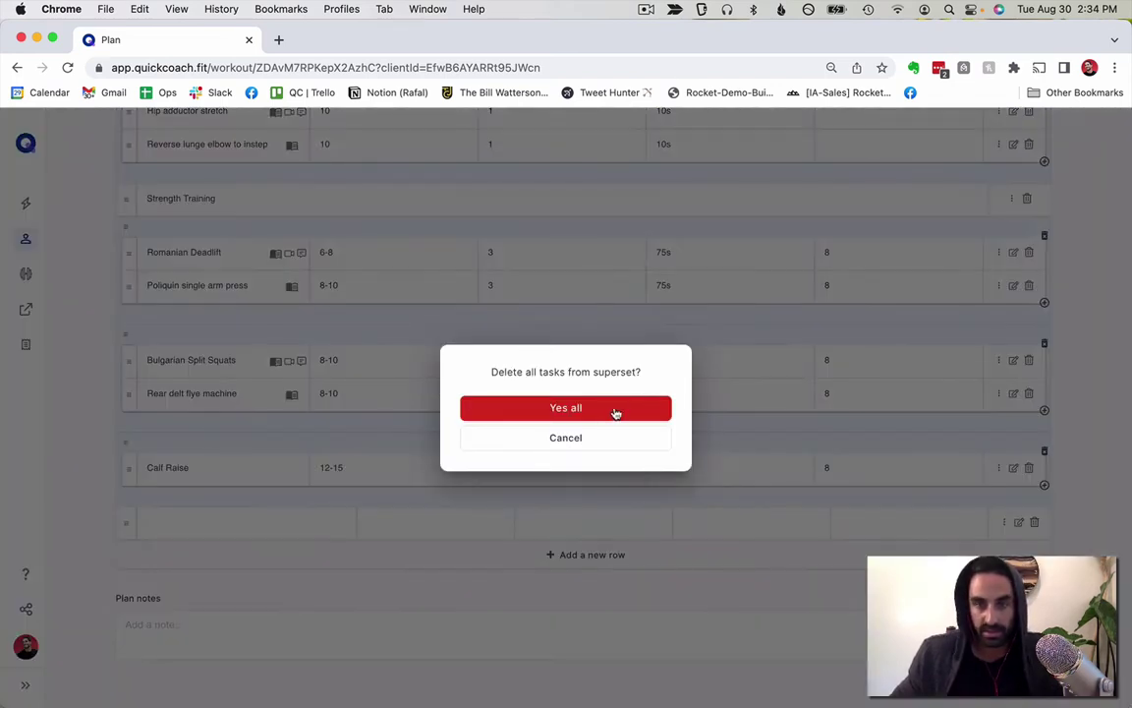
key(Return)
Fill the standalone row below the supersets with Calf raise, 12-15 reps, 3 sets and 30s rest
click(215, 496)
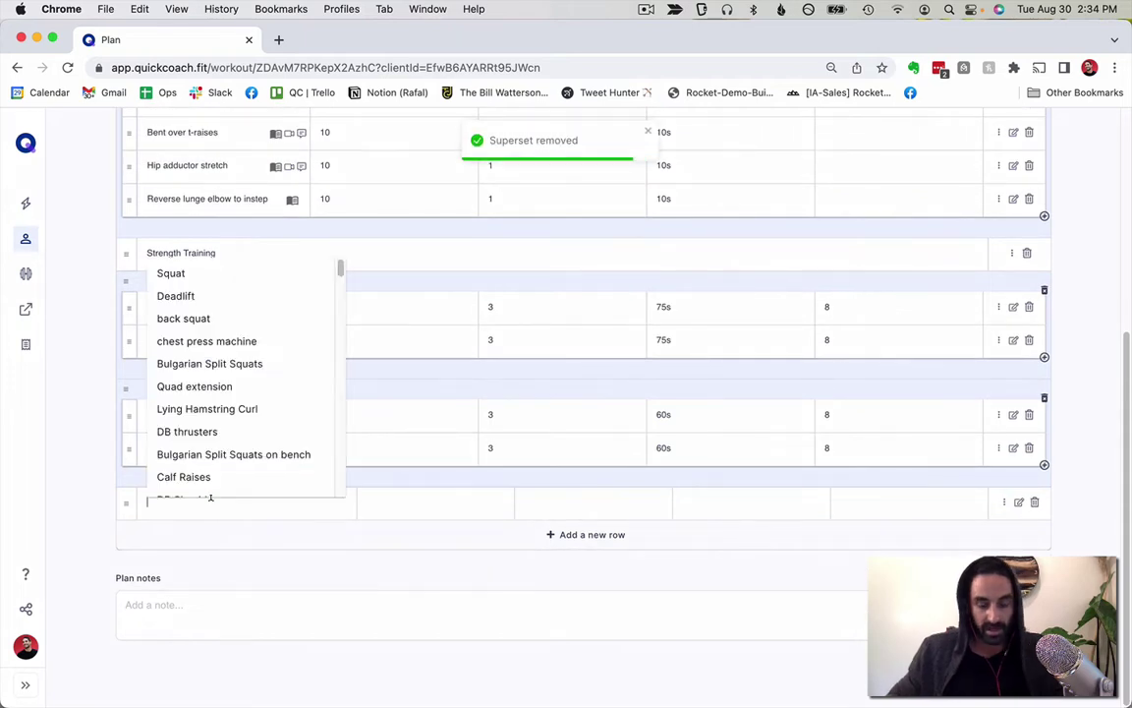
text(Calf)
click(203, 544)
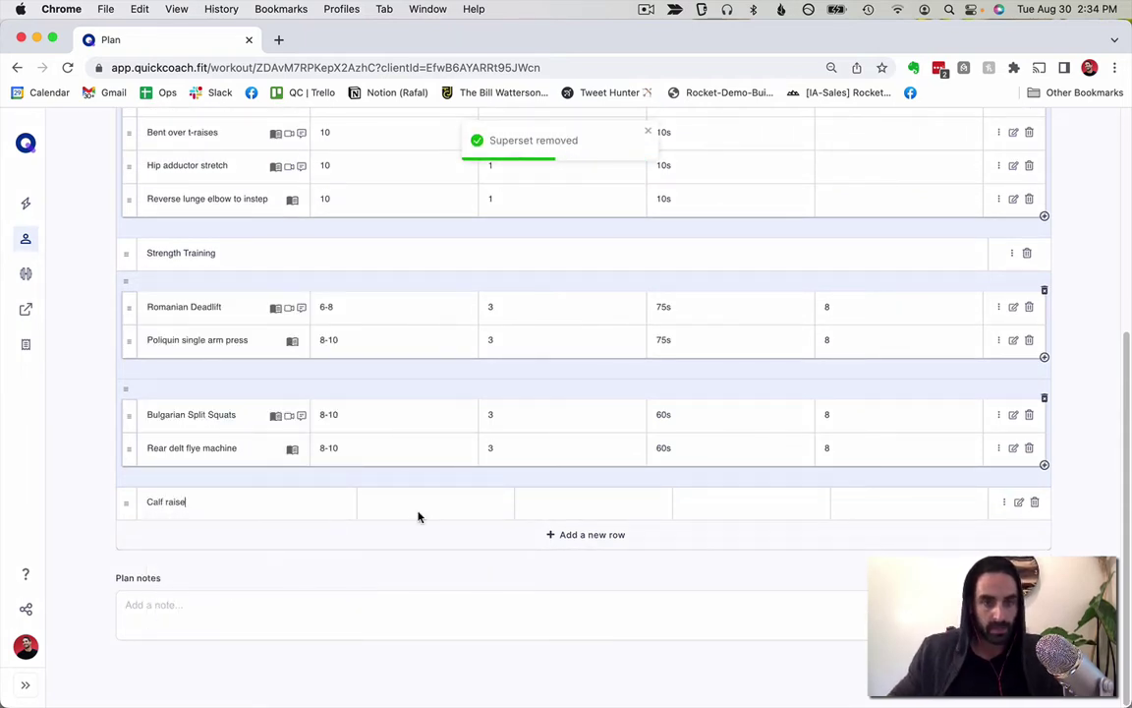
click(412, 502)
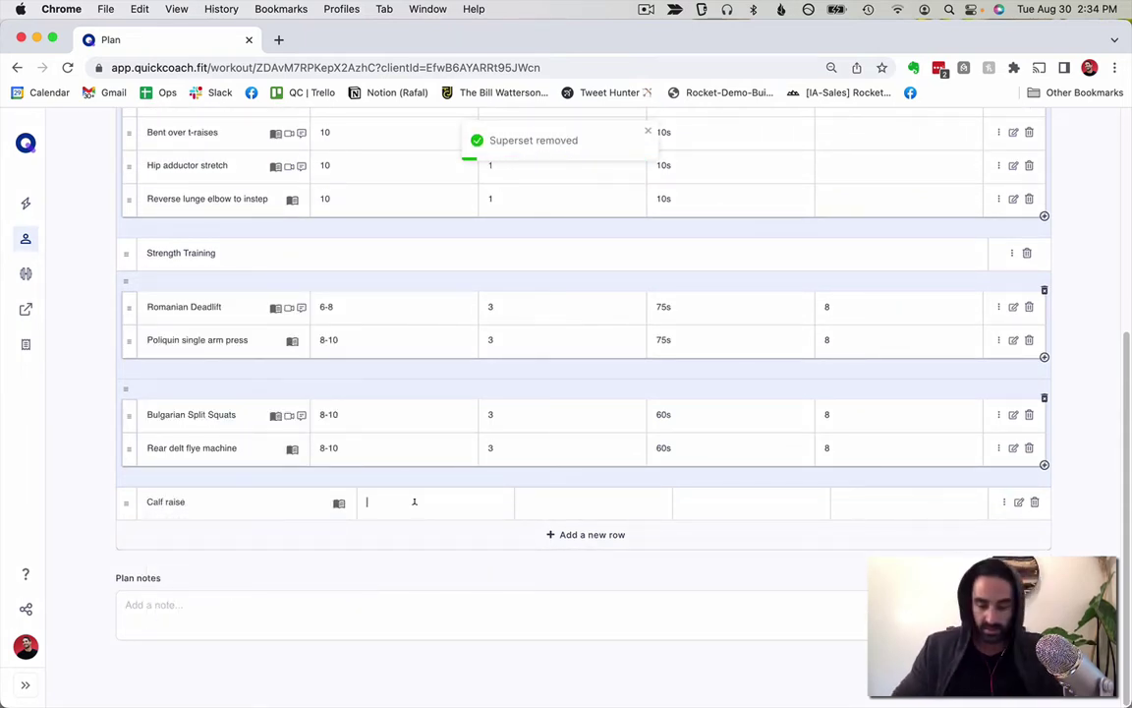
text(12-15)
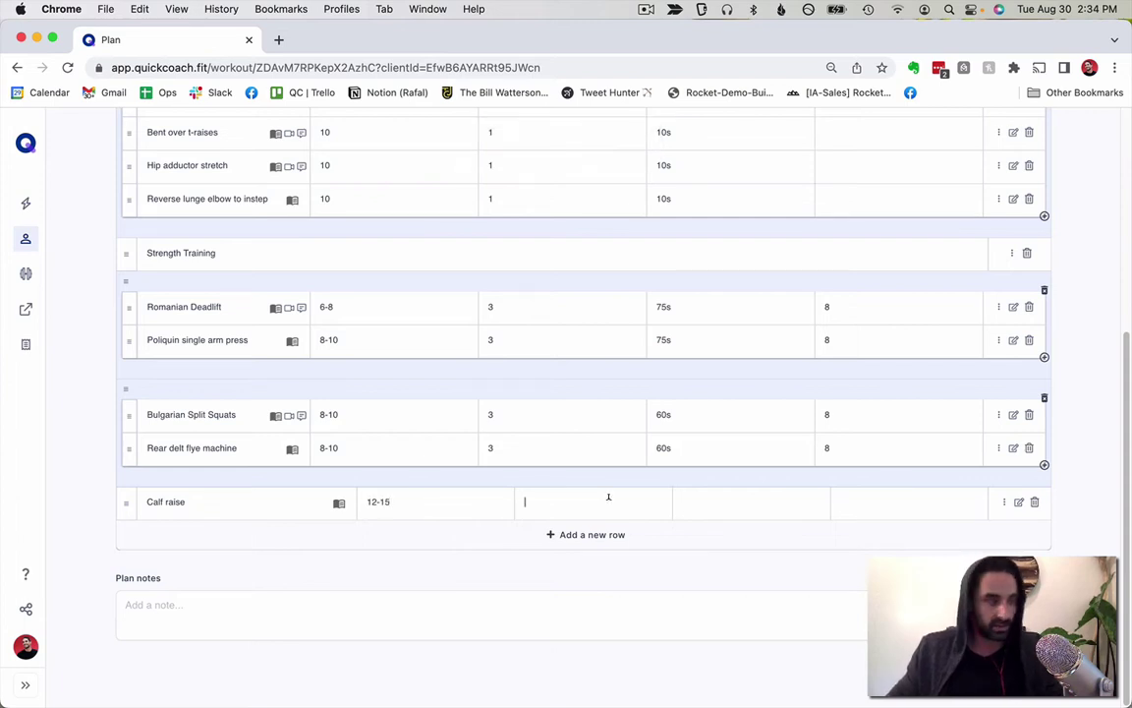
text(3)
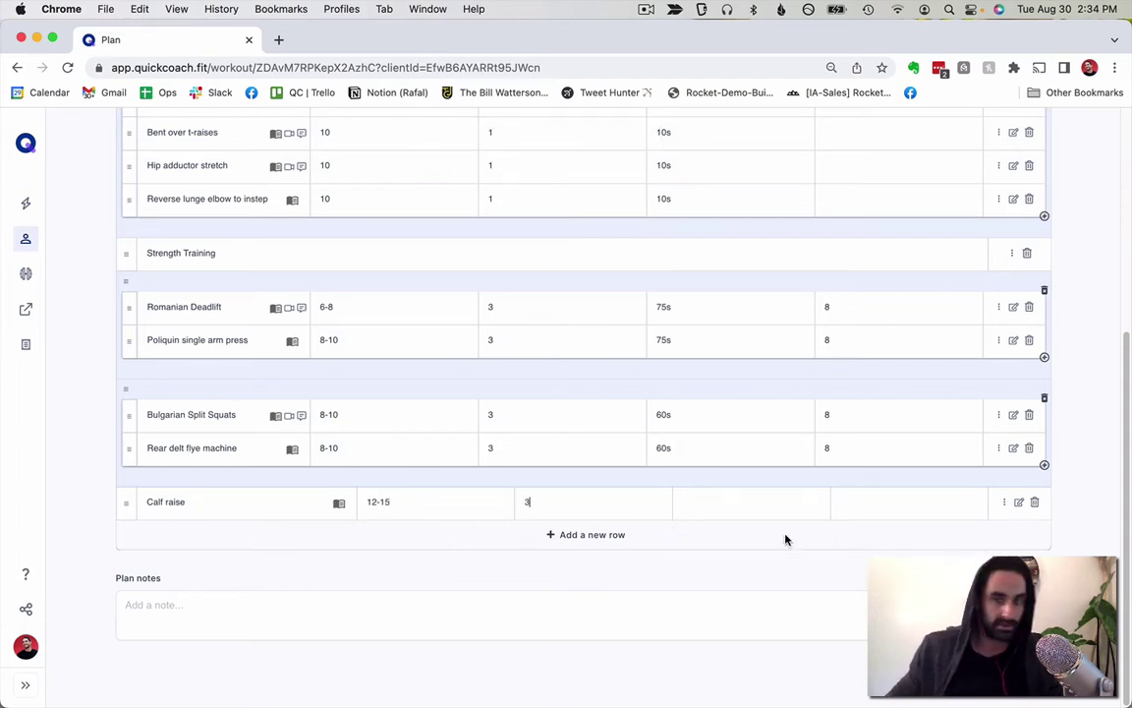
click(737, 506)
text(30s)
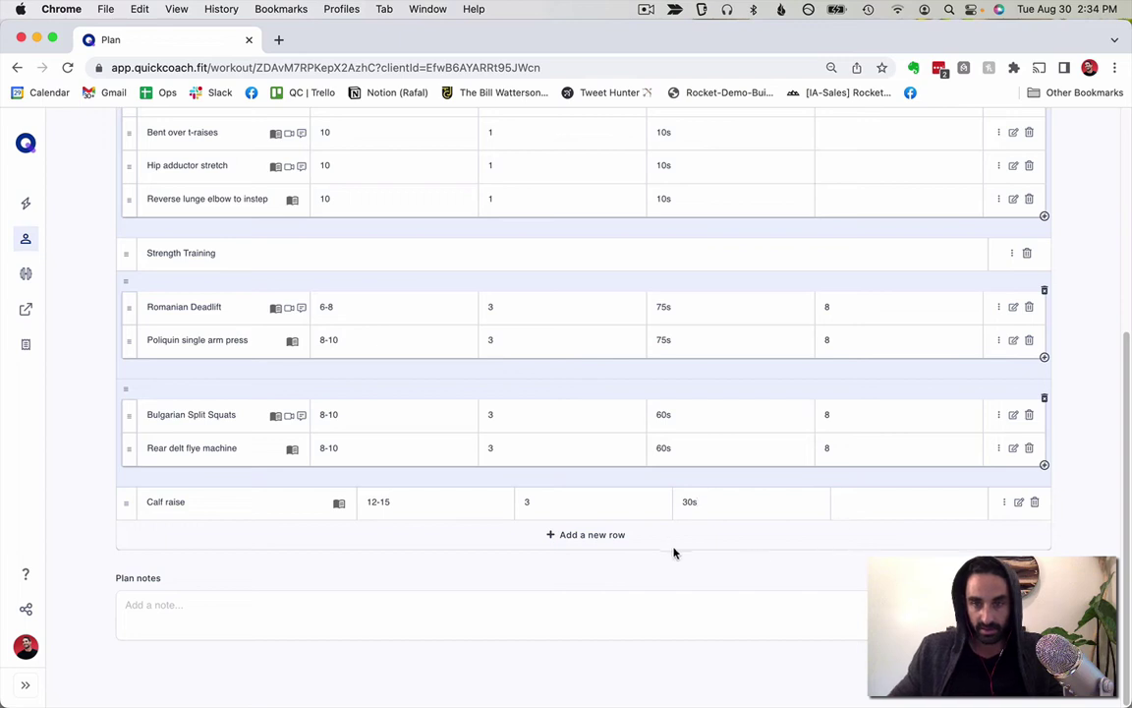
Add a row below Calf raise for "Lat raise" with 6*6 reps and 1 set
click(213, 544)
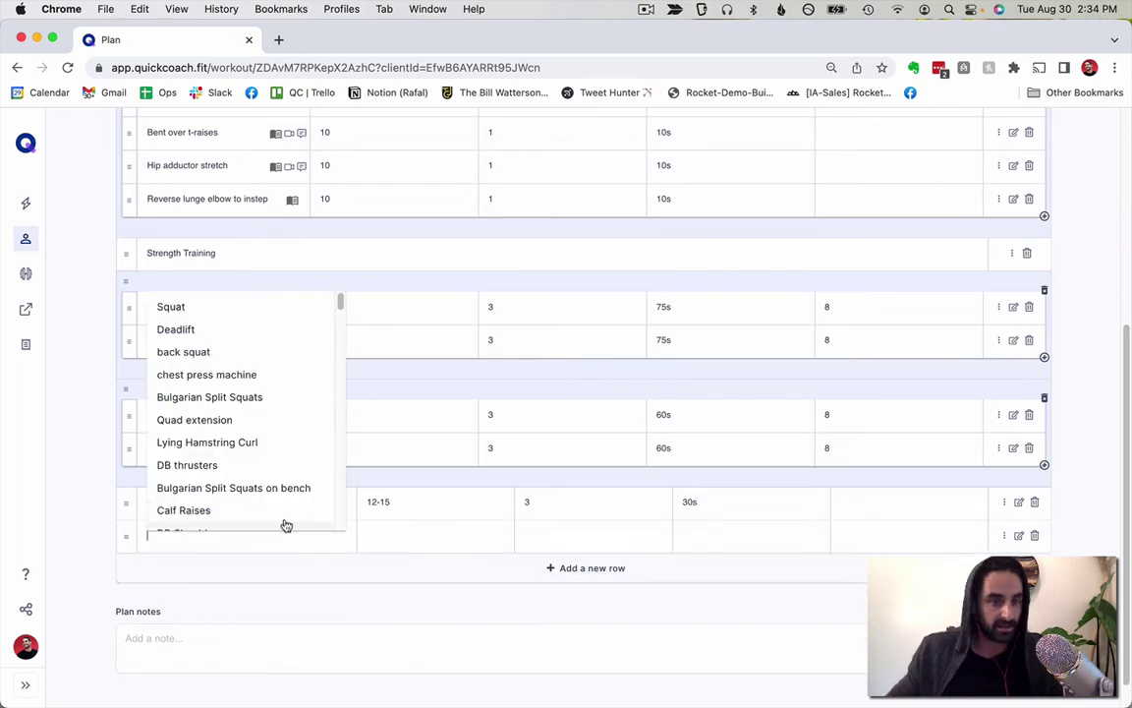
text(Lat raise)
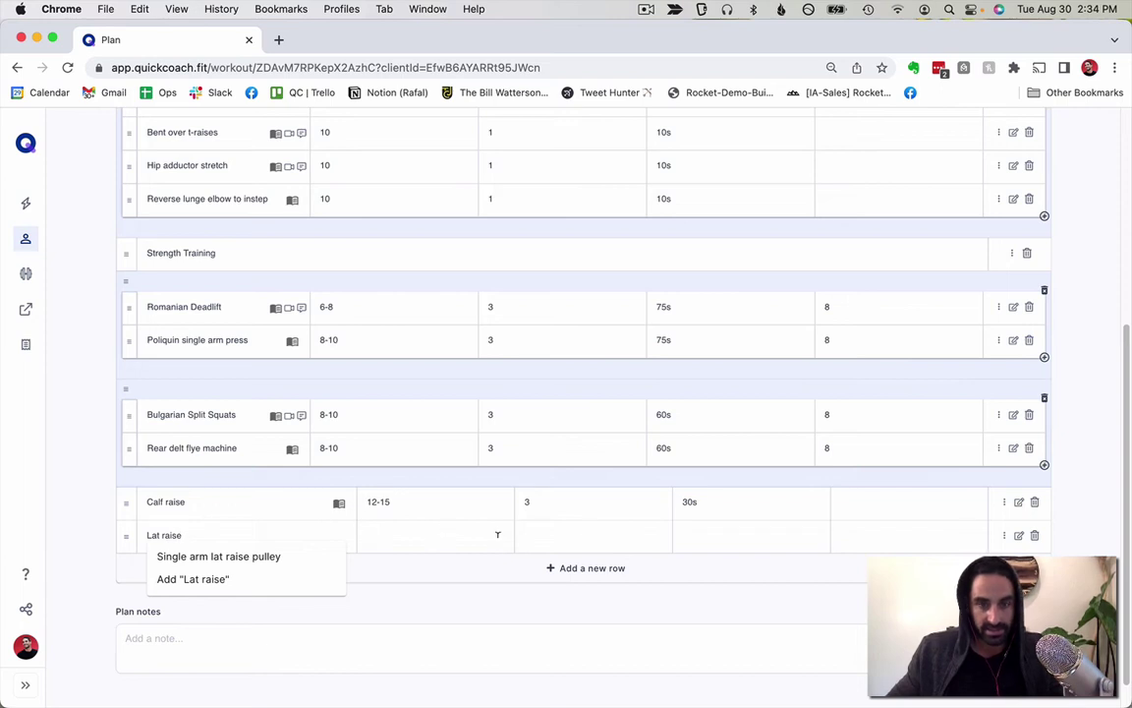
click(497, 534)
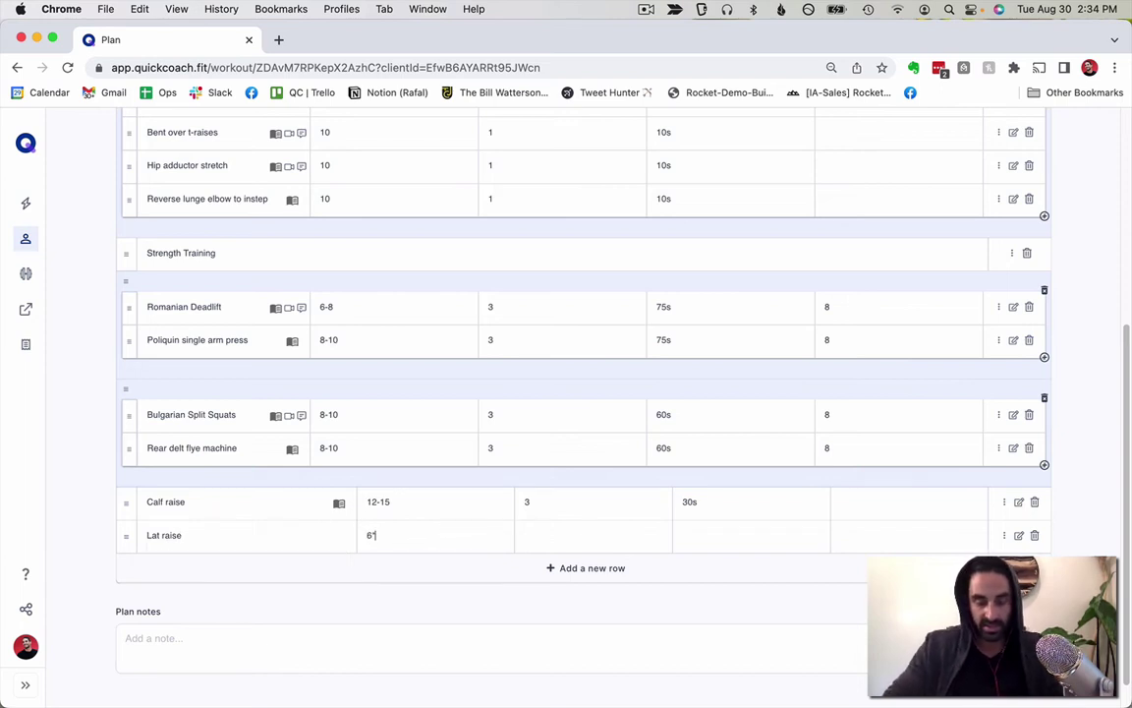
click(602, 530)
text(1)
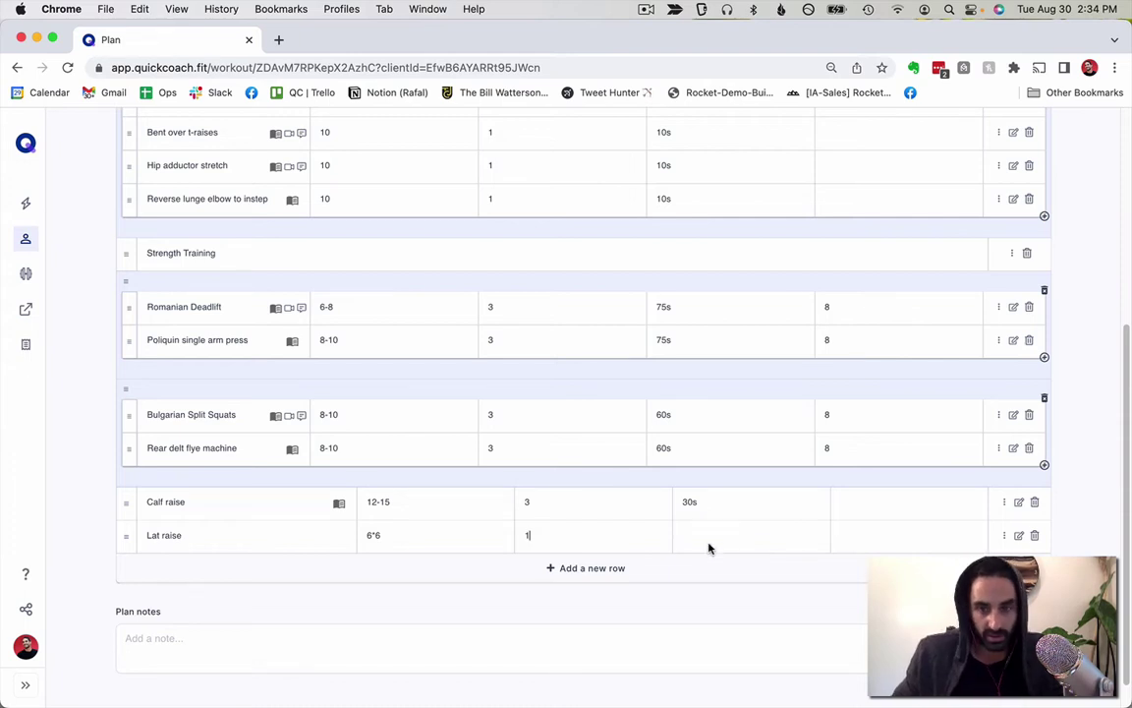
Publish the client's plan and check its entry among the client's upcoming published plans
scroll(746, 531, up, 15)
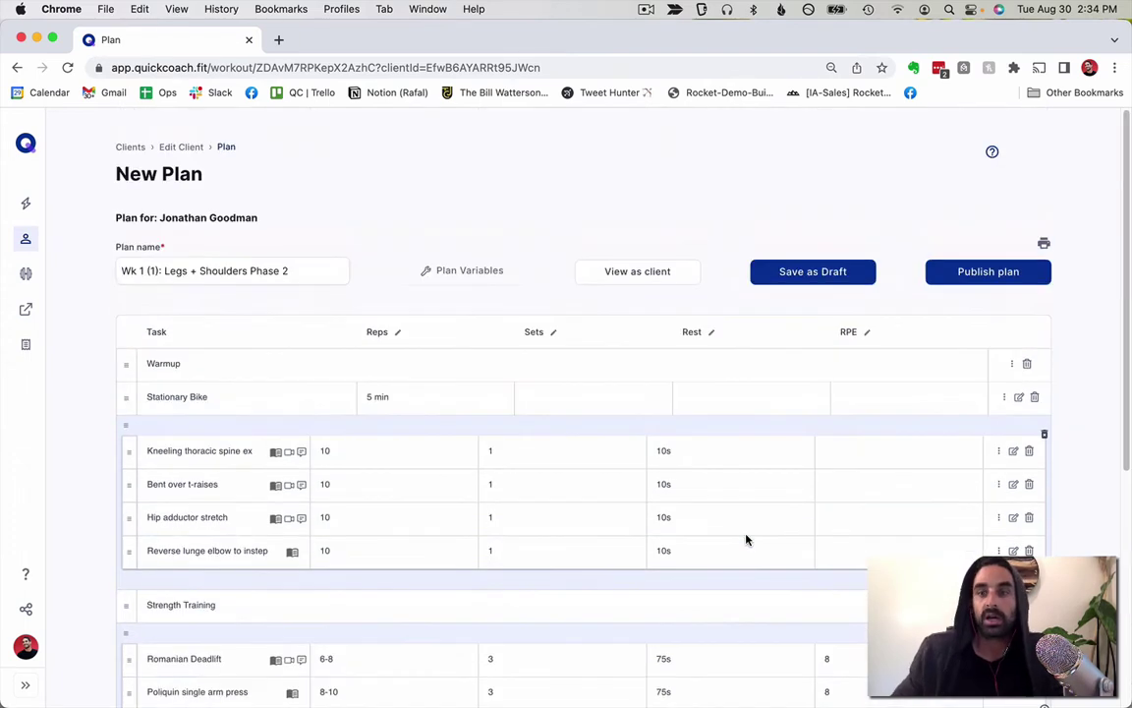
click(973, 273)
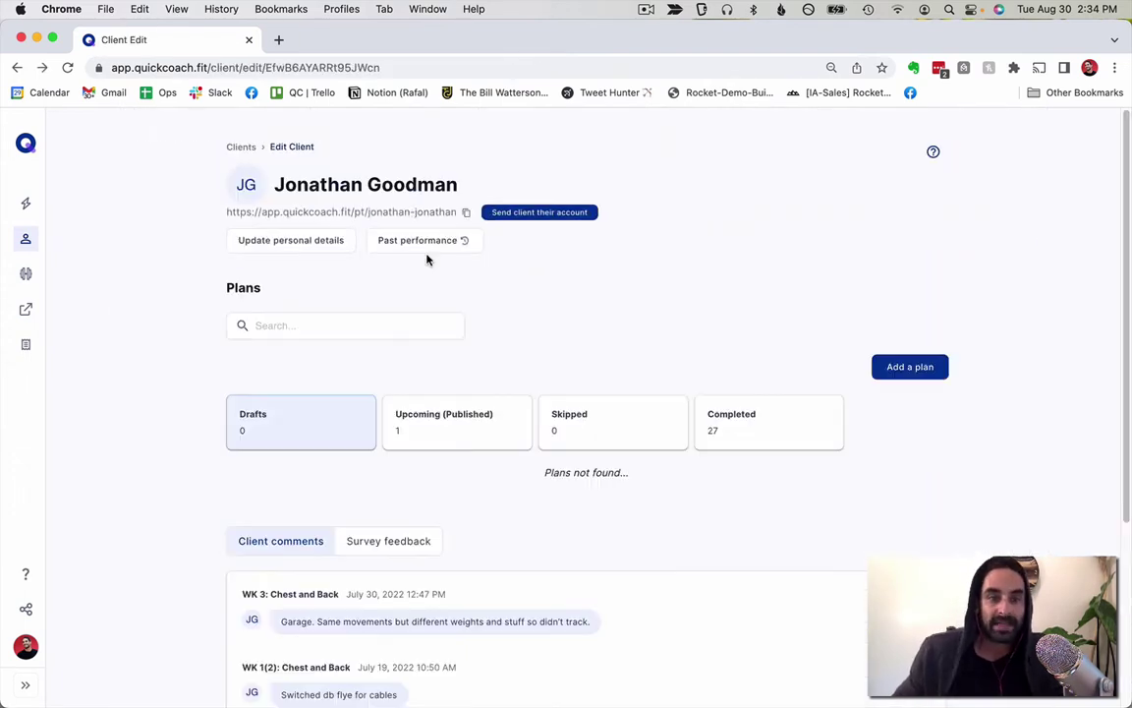
click(424, 437)
scroll(376, 328, down, 3)
drag(424, 335, 258, 341)
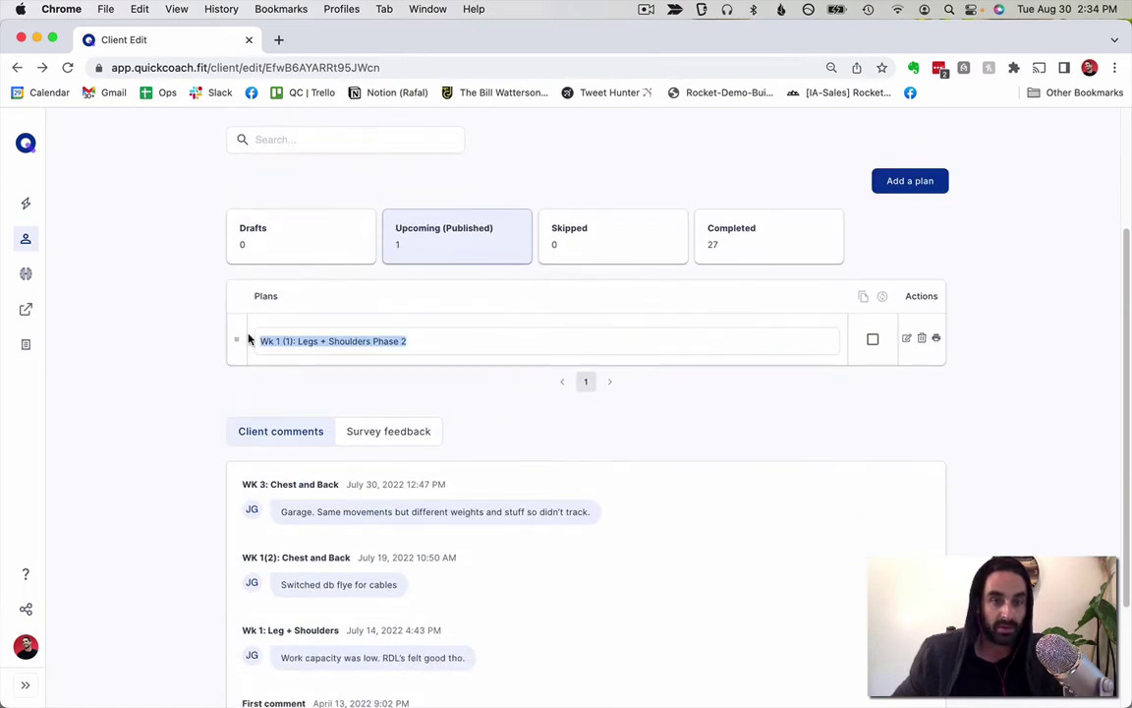
click(480, 338)
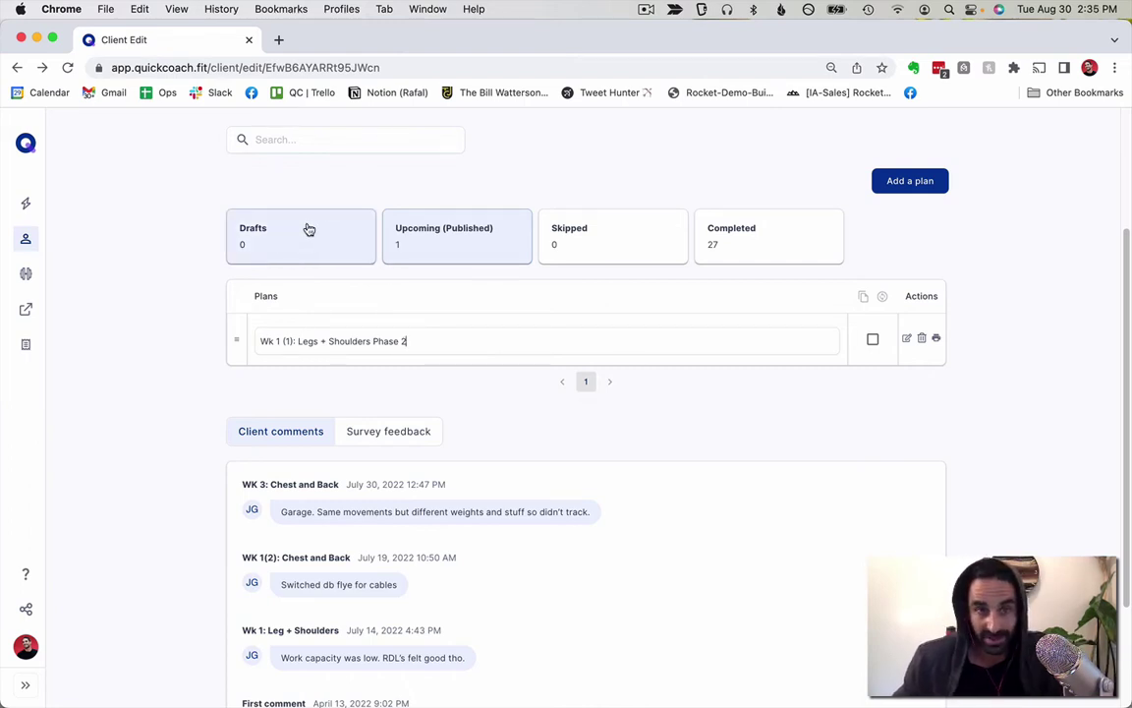
Compare the client's draft plans with the upcoming published plans
click(276, 261)
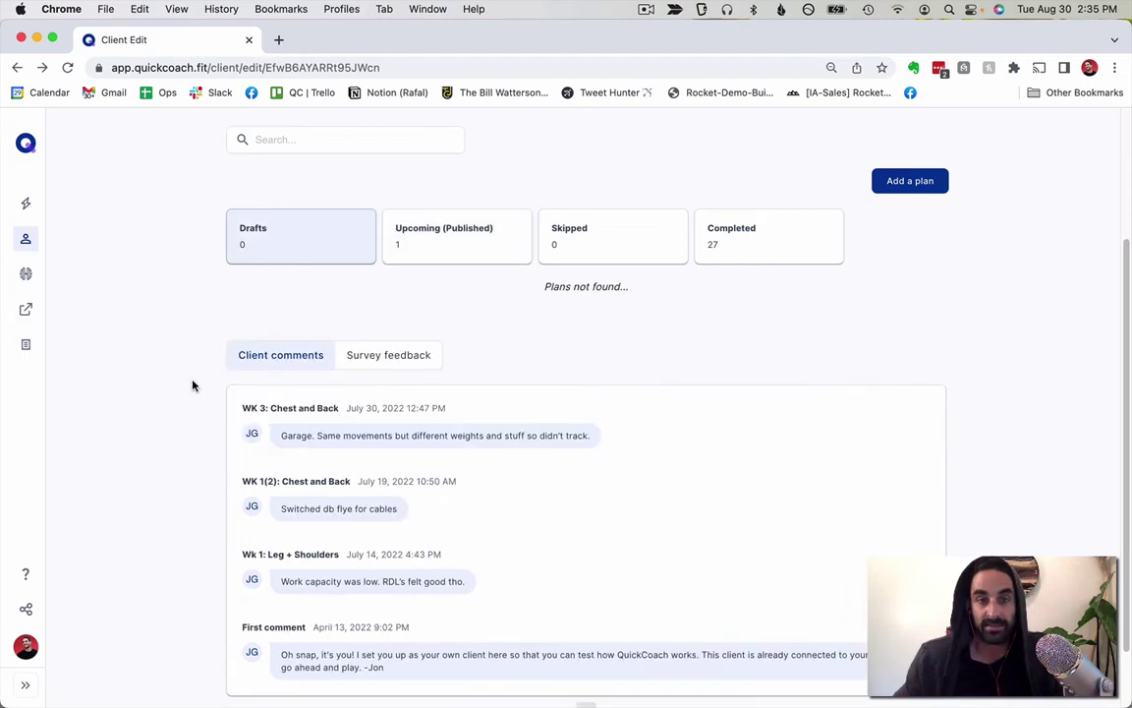
click(452, 253)
click(286, 253)
Assign the "Program Starts" program template to the client
click(25, 203)
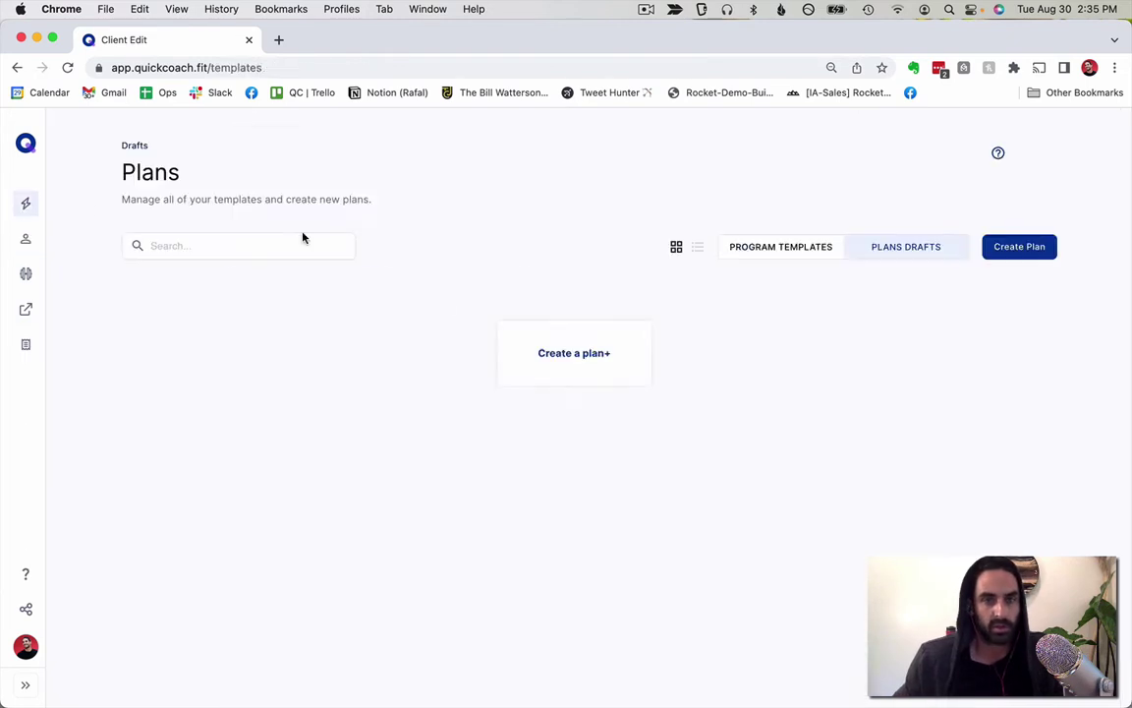
click(814, 252)
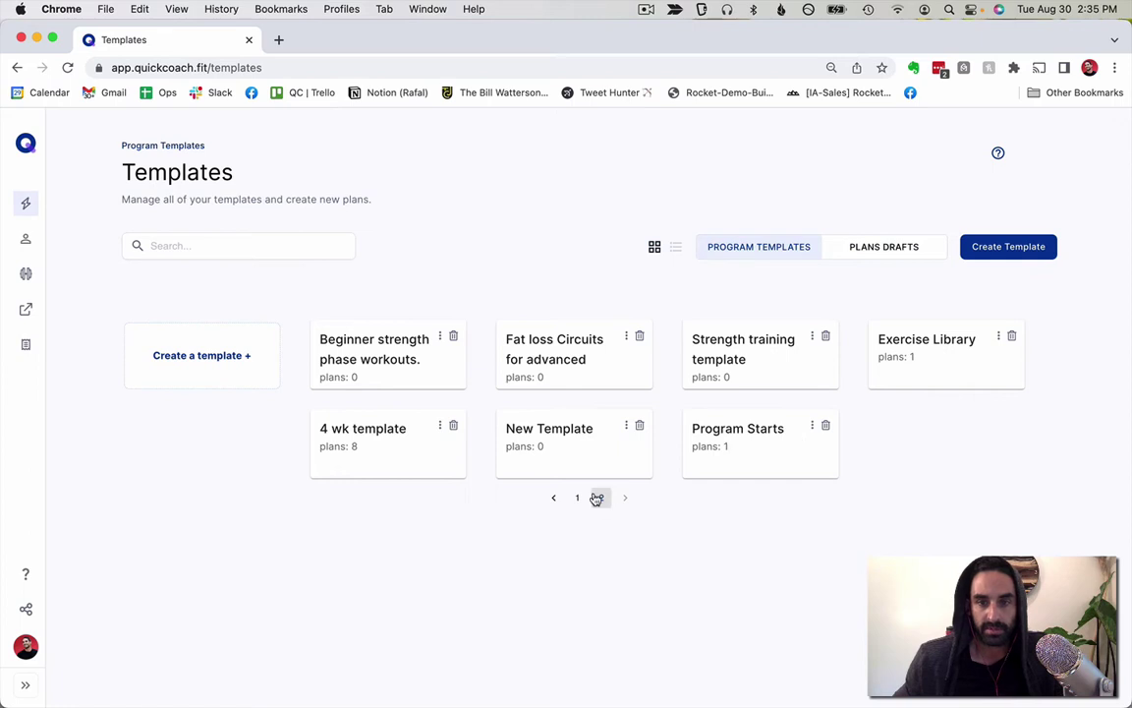
click(812, 426)
click(776, 471)
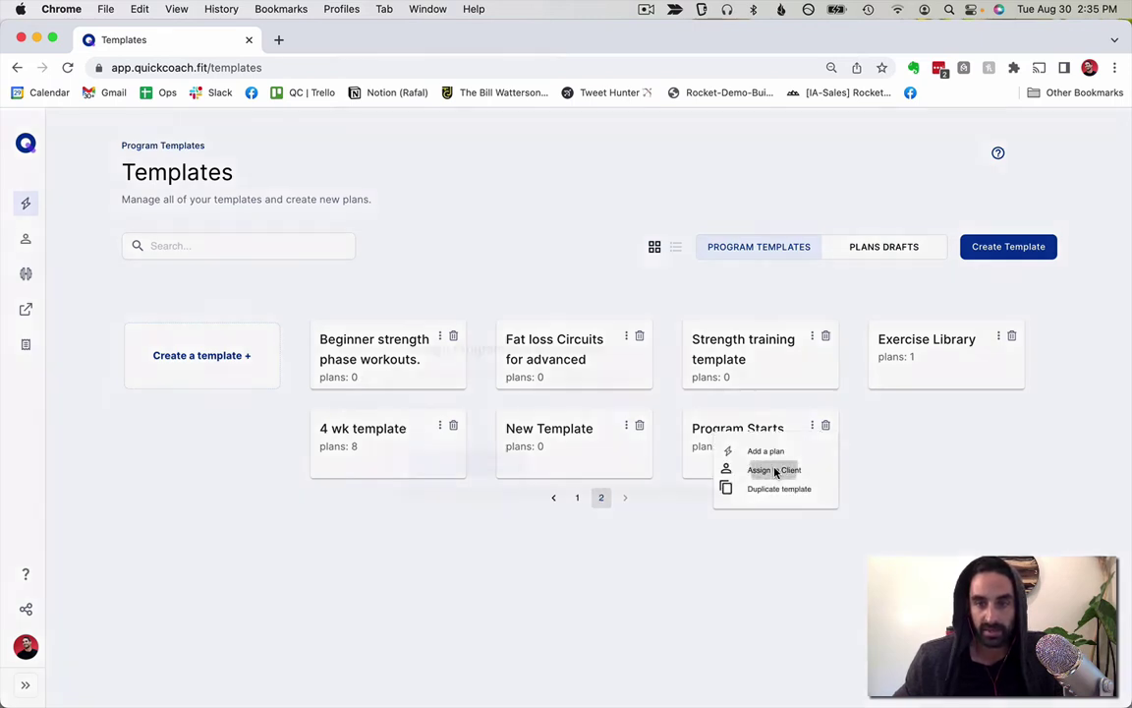
click(531, 417)
click(480, 444)
click(505, 465)
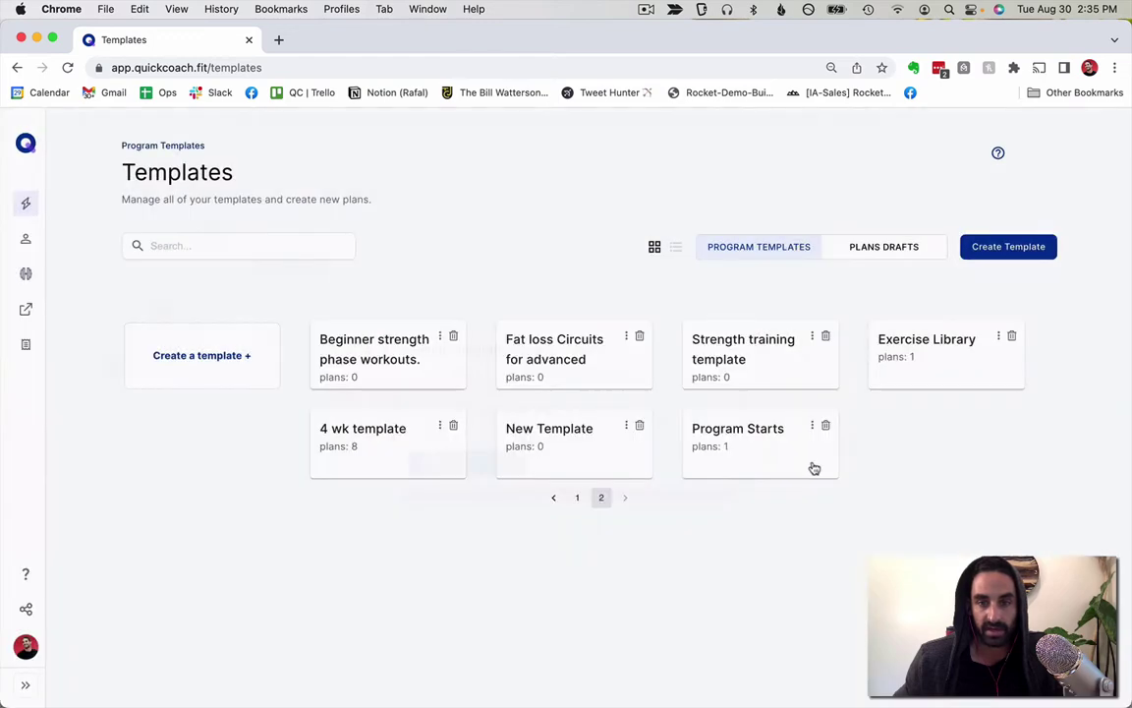
Assign the "Program Starts" template to the same client a second time
click(812, 427)
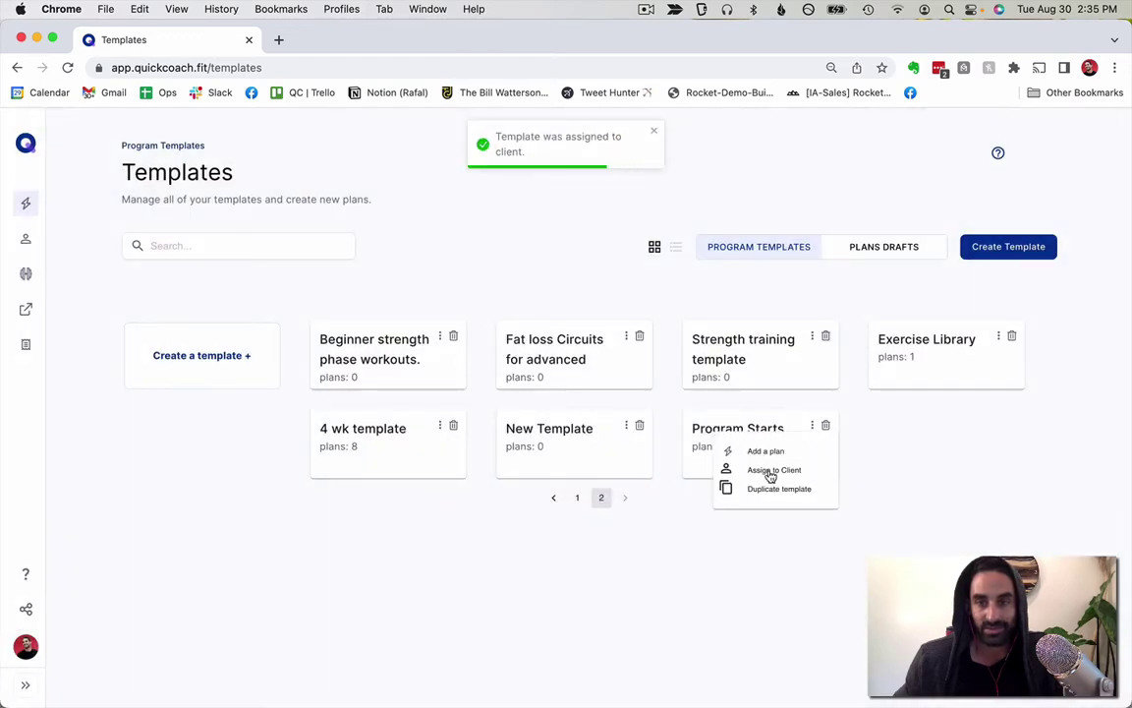
click(774, 470)
click(495, 413)
click(496, 444)
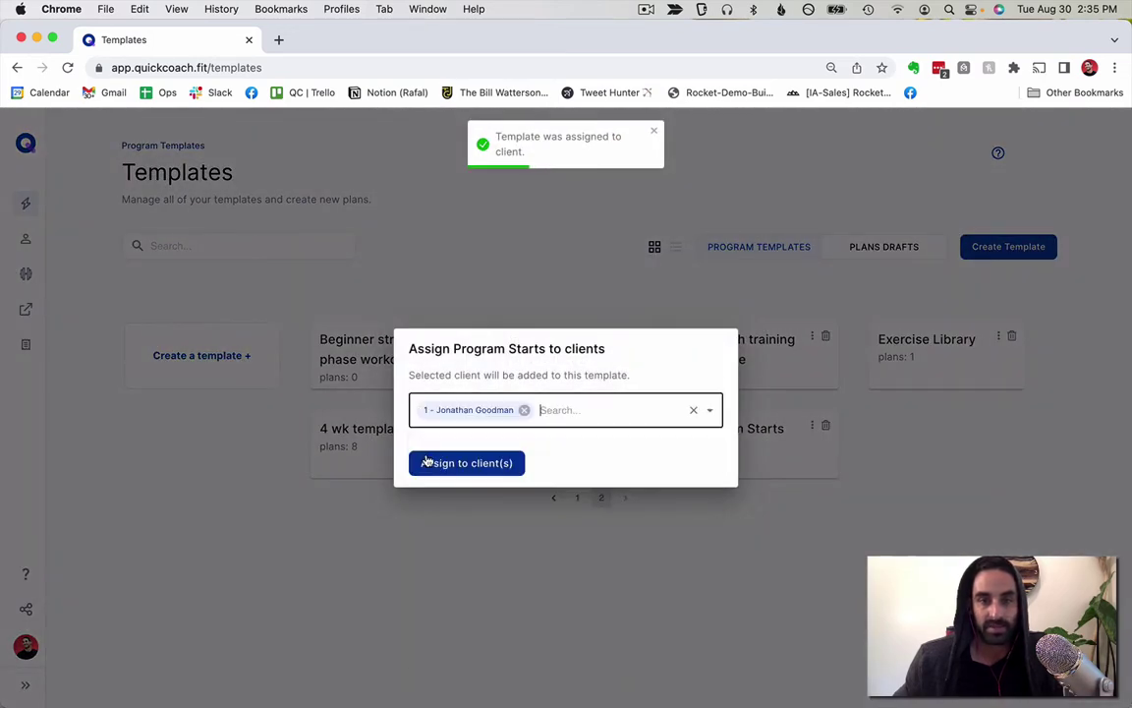
click(462, 463)
Open the client's record and show their upcoming published plans
click(32, 252)
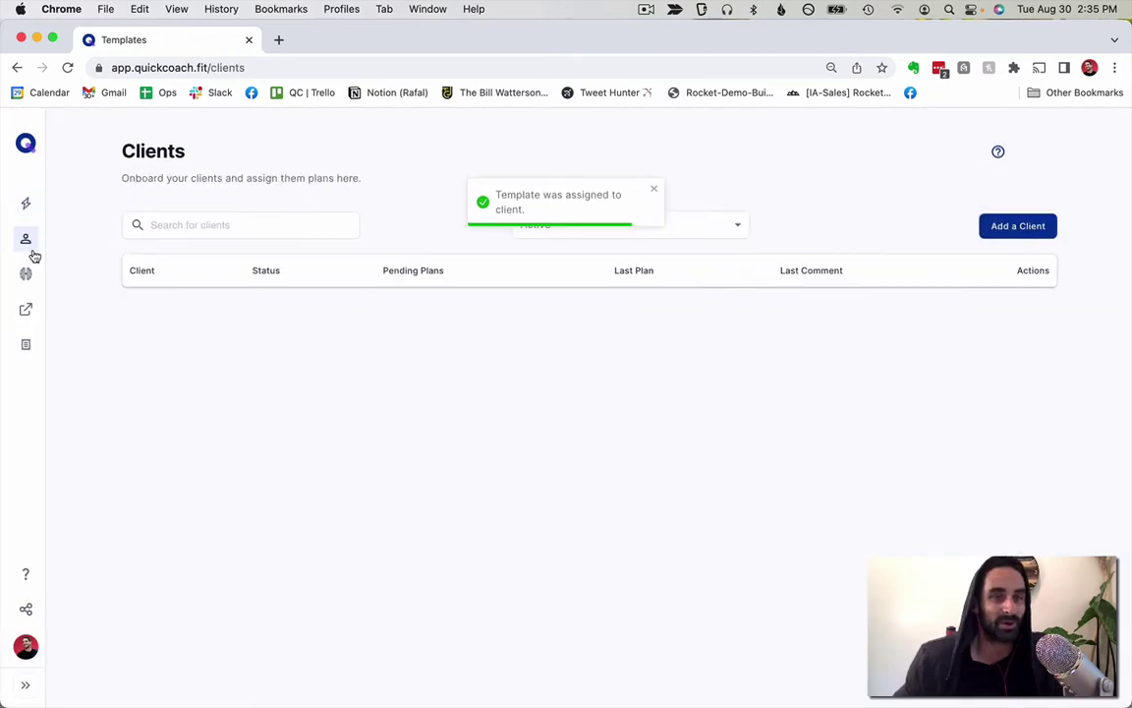
click(159, 310)
scroll(492, 423, down, 2)
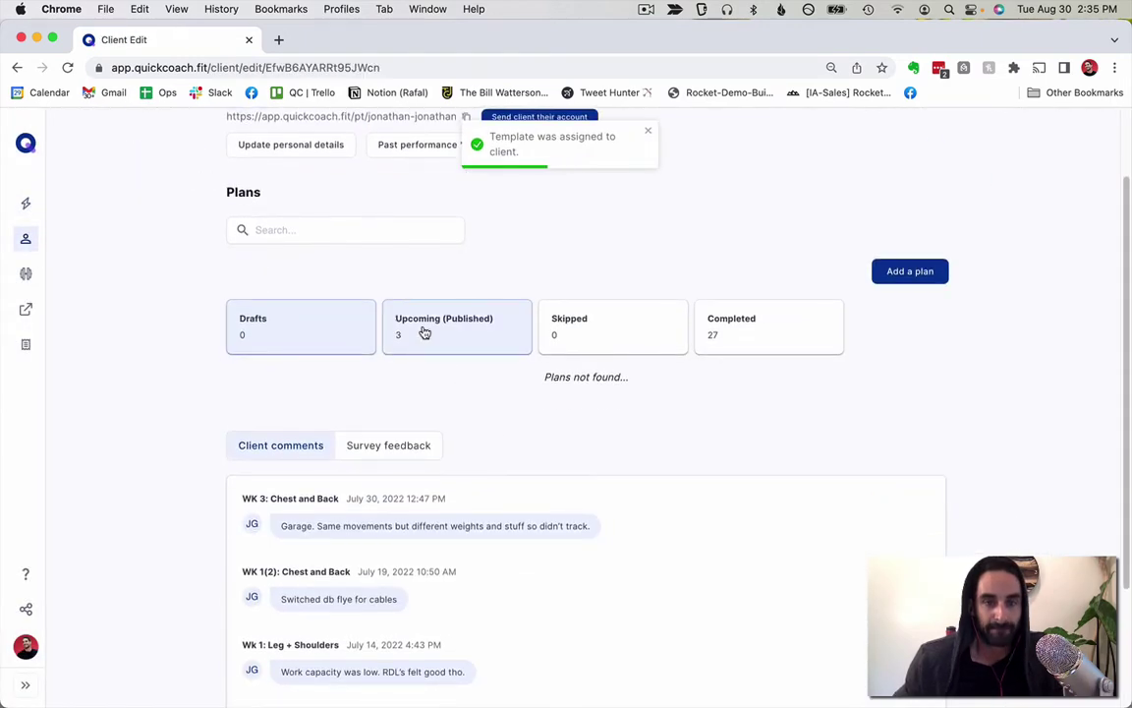
click(425, 333)
scroll(584, 488, down, 2)
Rename the second upcoming plan "Wk 1 (1): Chest and Back Phase 2", reusing the first plan's name as the base
drag(380, 296, 218, 283)
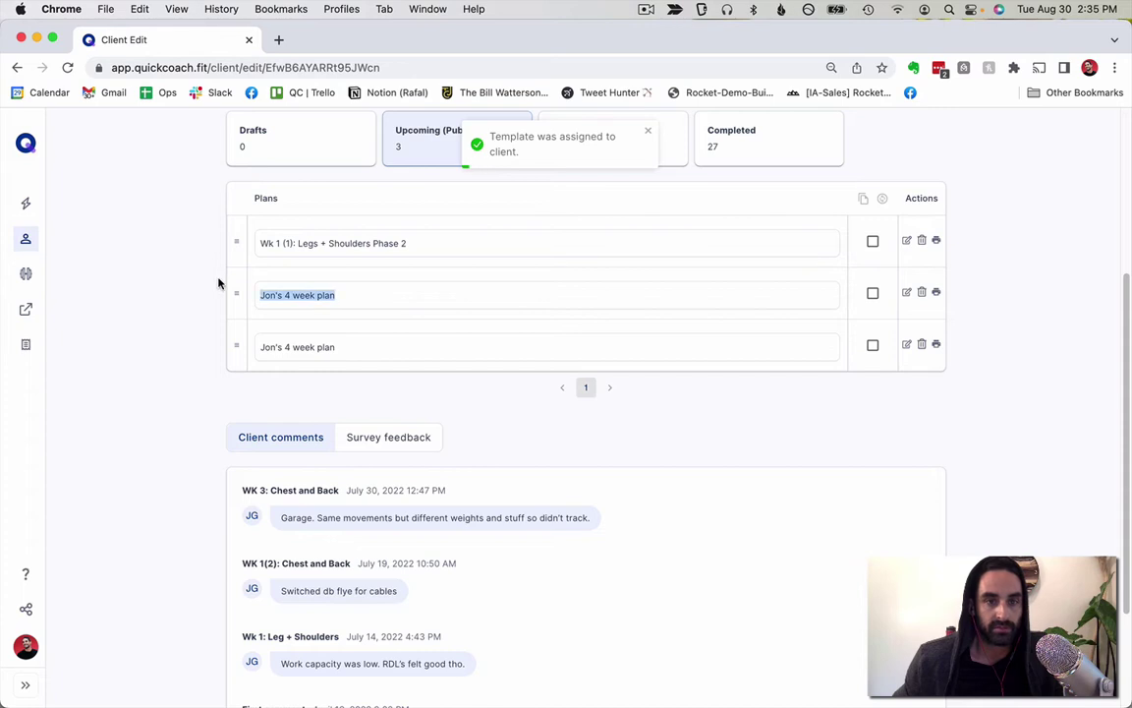
click(372, 243)
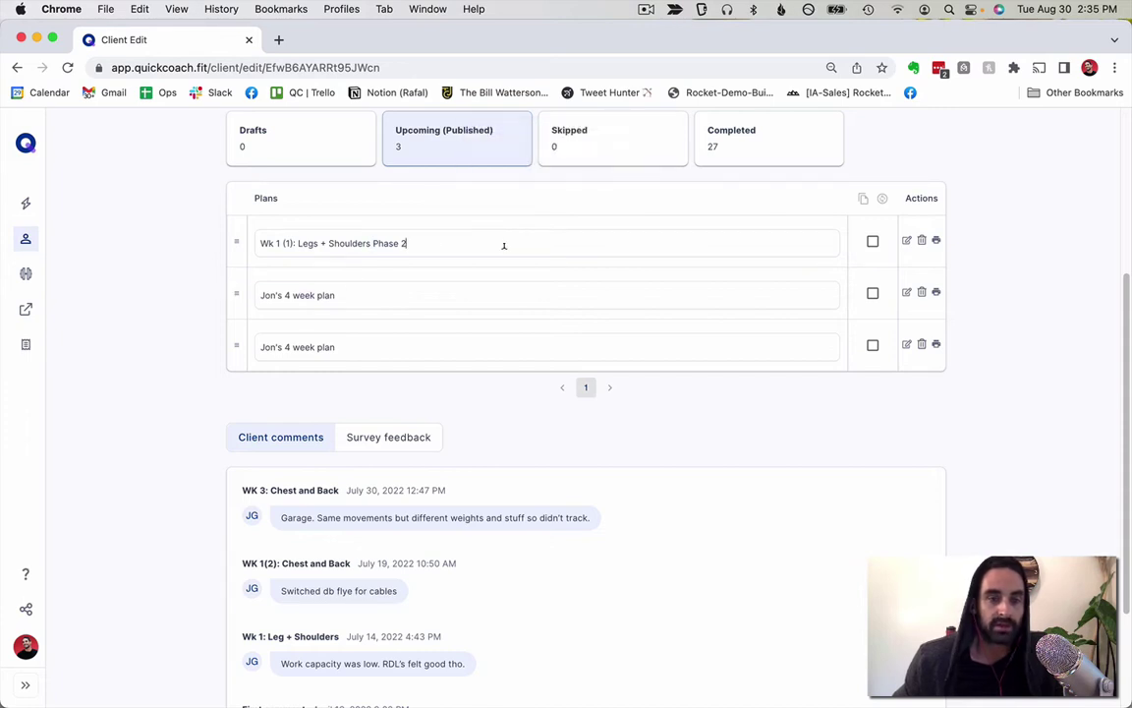
text(Phase 2)
drag(504, 245, 295, 245)
key(super+c)
mouse_move(362, 293)
mouse_down()
mouse_move(254, 300)
mouse_move(373, 295)
mouse_up()
key(super+v)
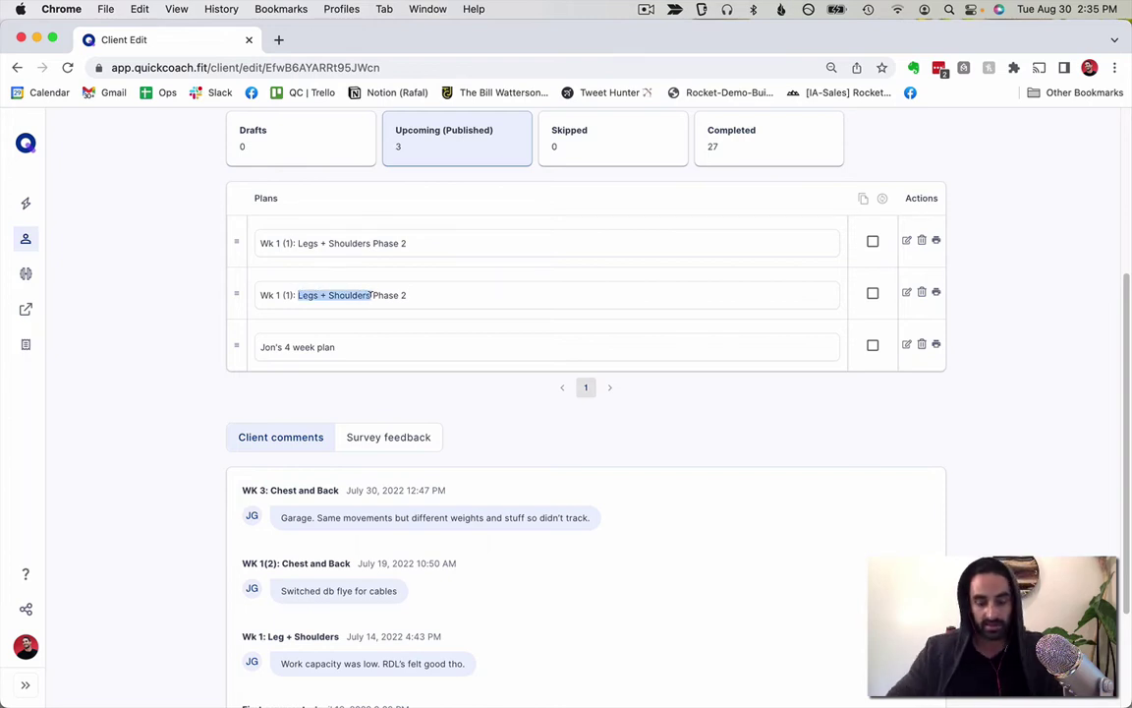
text(Chest and)
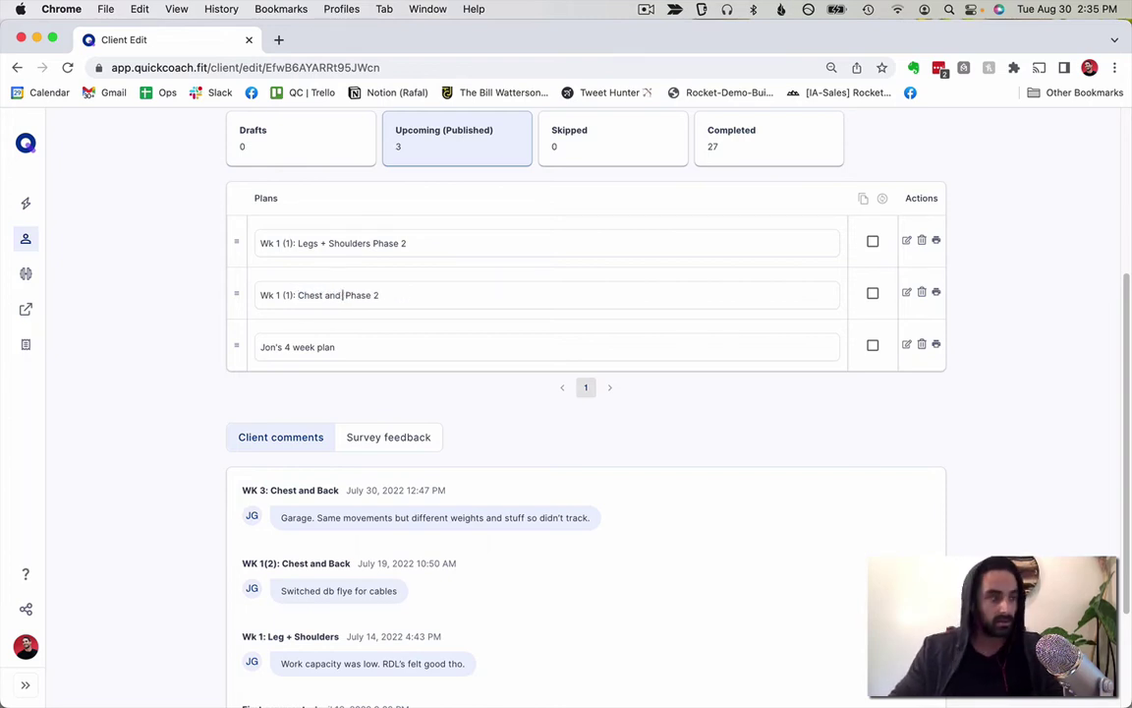
text( Back)
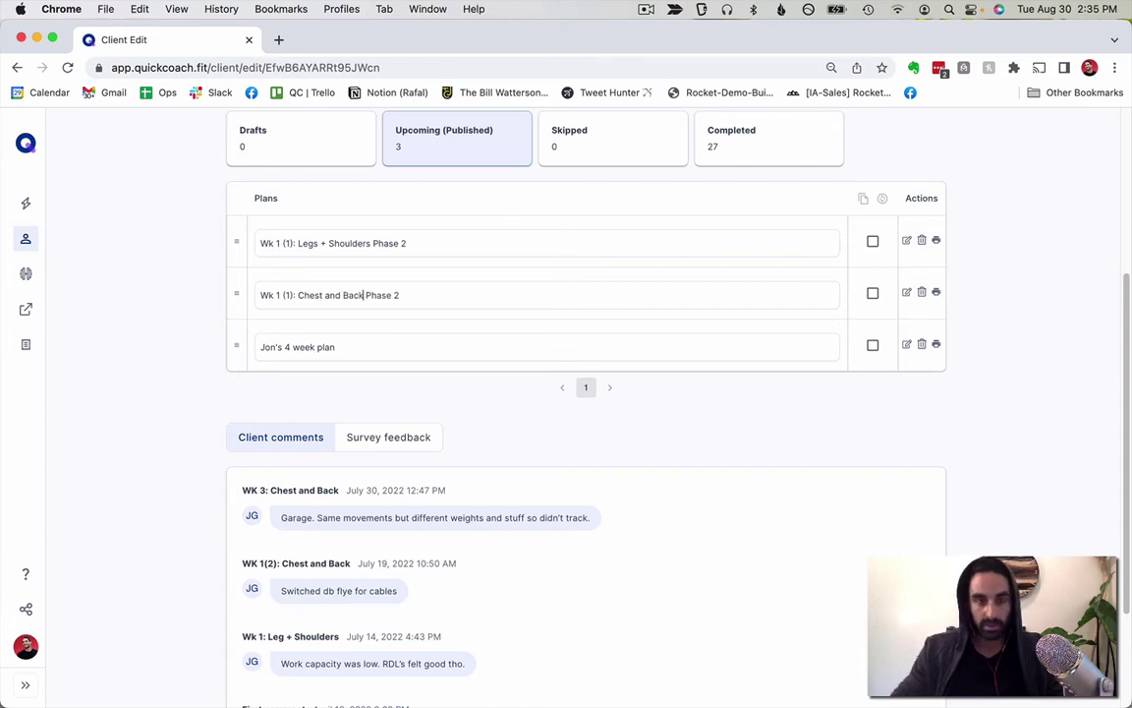
Rename the third upcoming plan "Wk 1 (1): Arms and Core Phase 2", reusing the first plan's name as the base
drag(336, 346, 227, 344)
key(cmd+v)
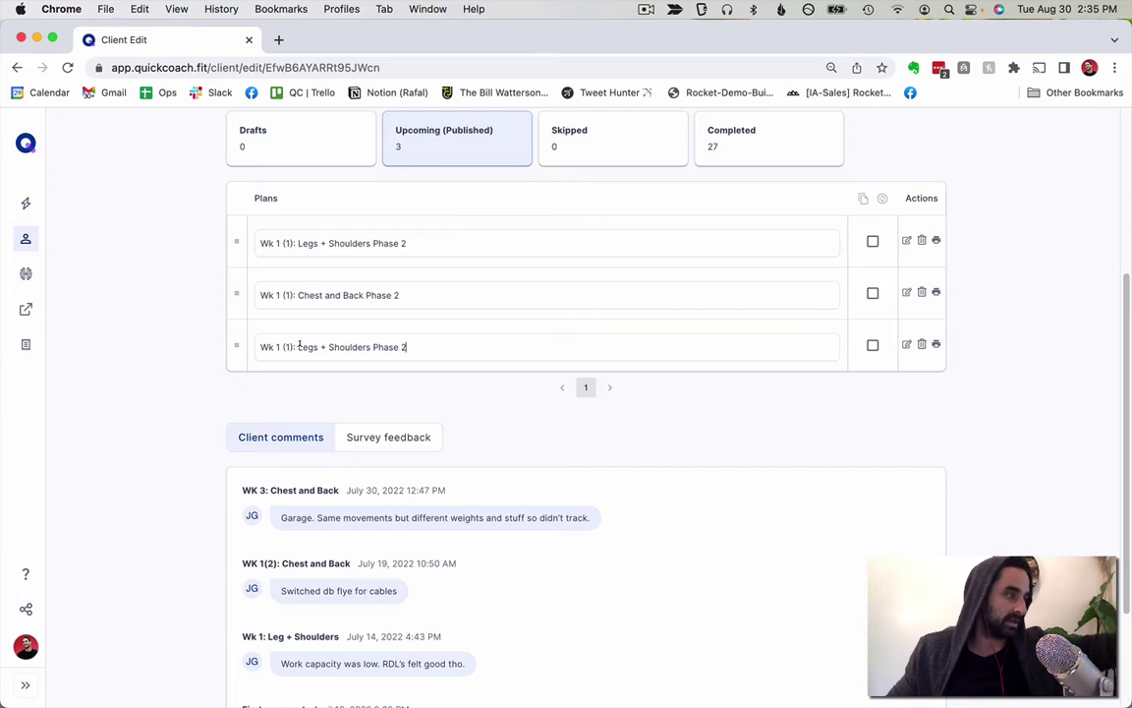
double_click(350, 347)
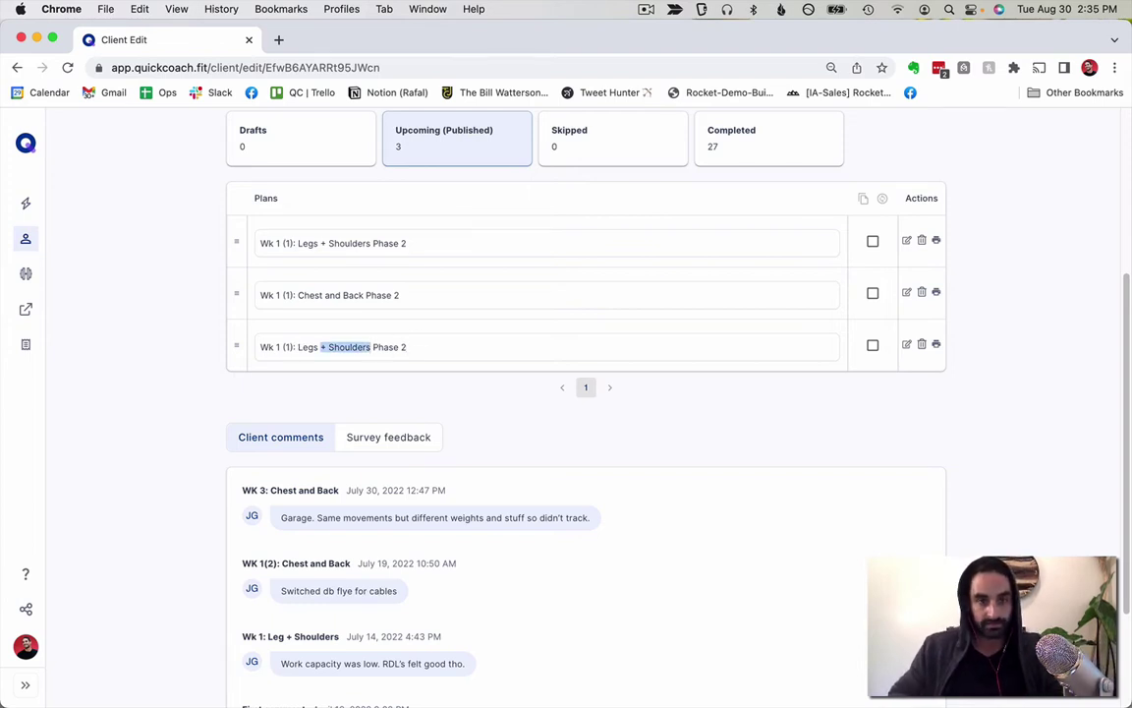
key(BackSpace)
key(BackSpace)
key(BackSpace)
key(BackSpace)
key(BackSpace)
key(BackSpace)
text(Arms and Core)
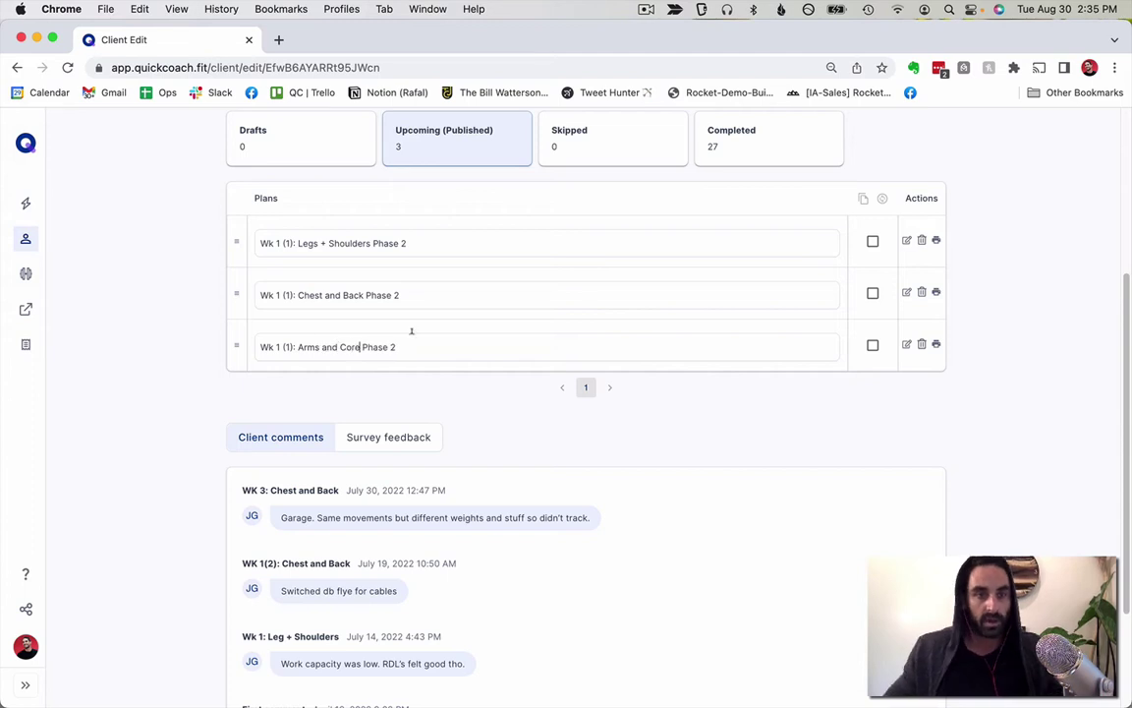
Open the Chest and Back plan and replace the warmup's "Reverse lunge elbow to instep" with the new exercise "High Cable Pull"
click(906, 291)
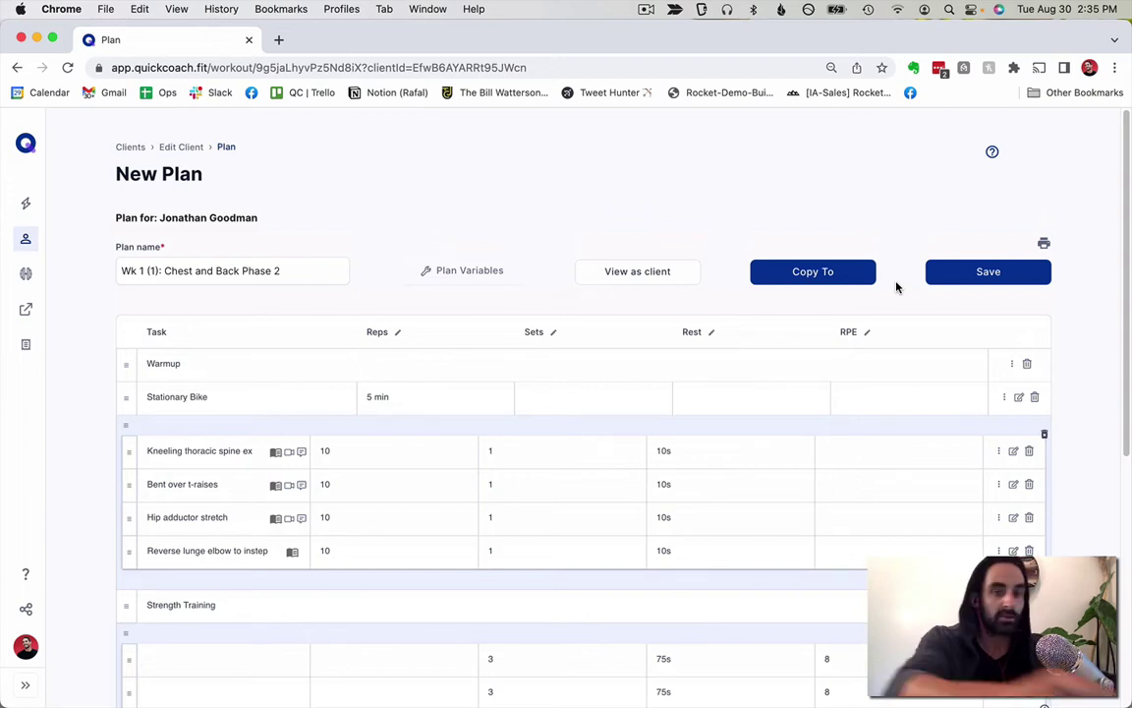
scroll(545, 447, down, 5)
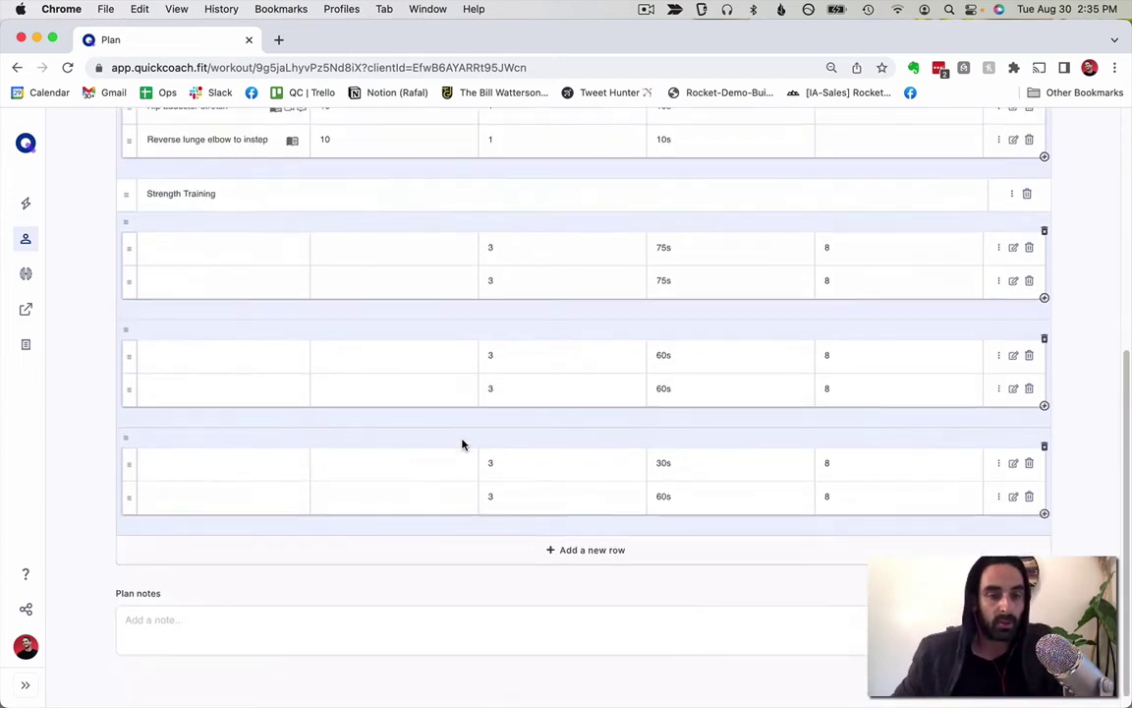
scroll(350, 413, up, 2)
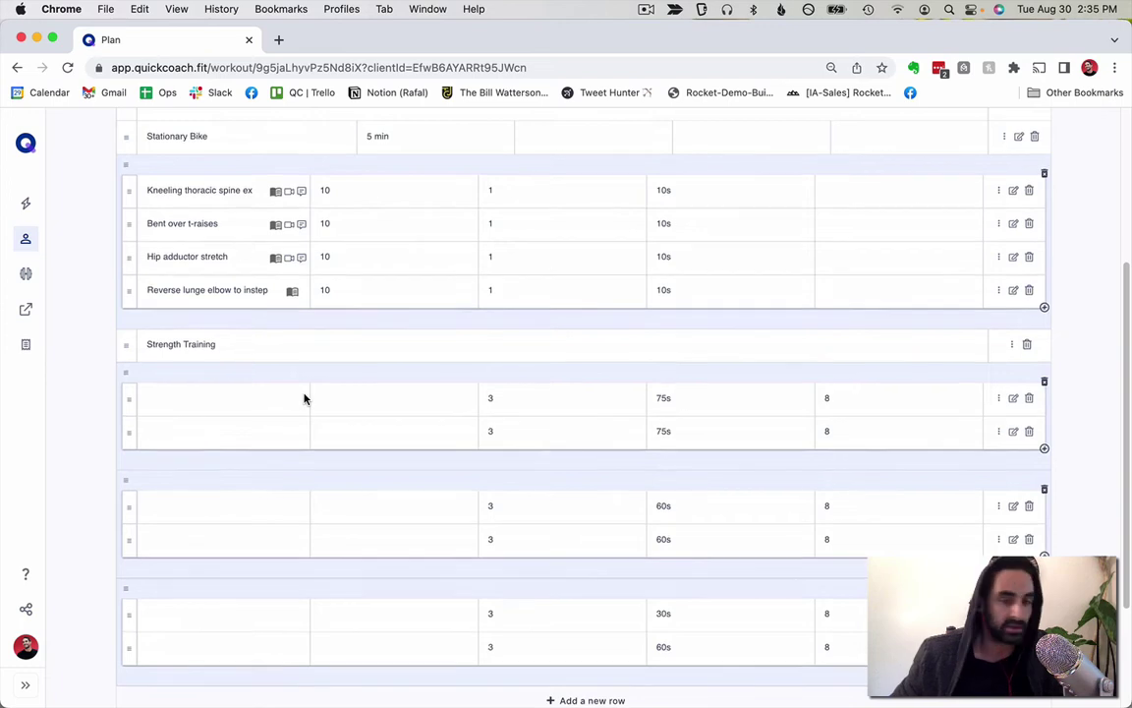
scroll(304, 397, up, 1)
double_click(200, 346)
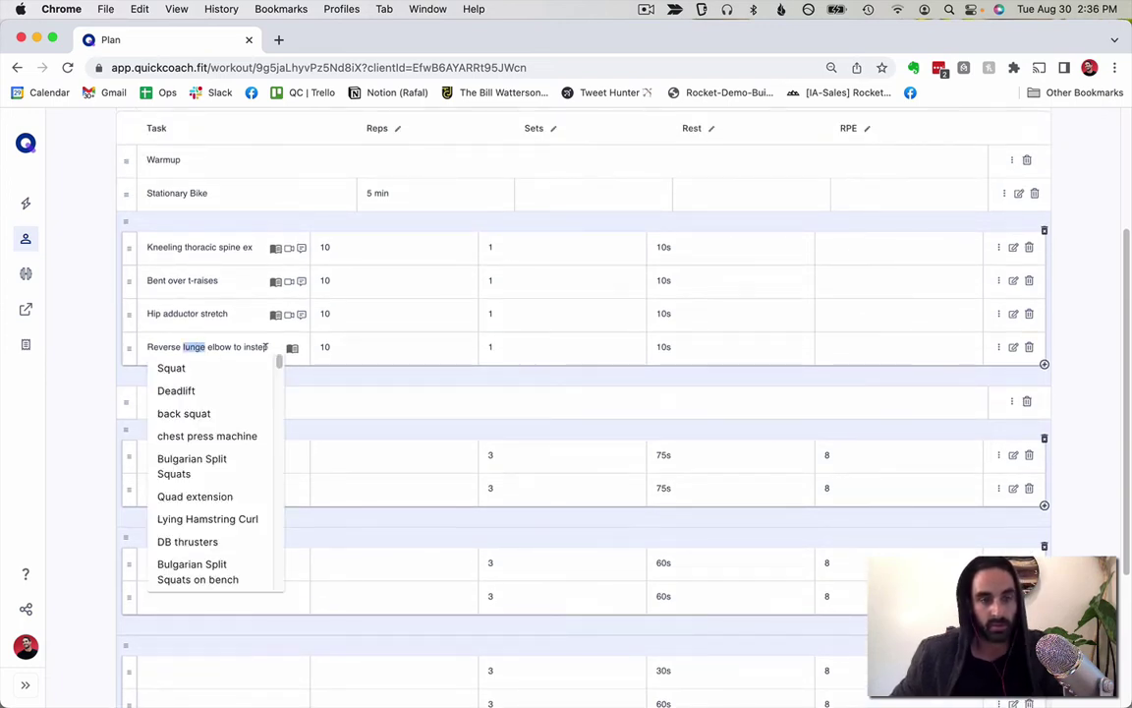
click(249, 346)
drag(266, 346, 136, 317)
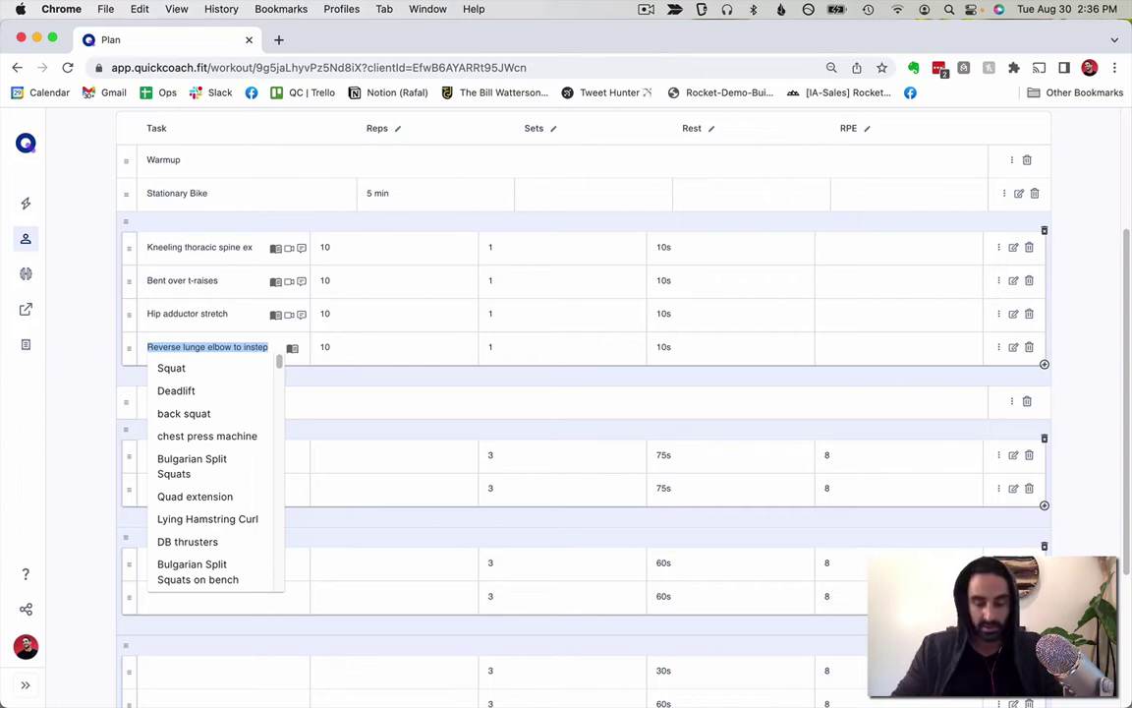
text(High Ca)
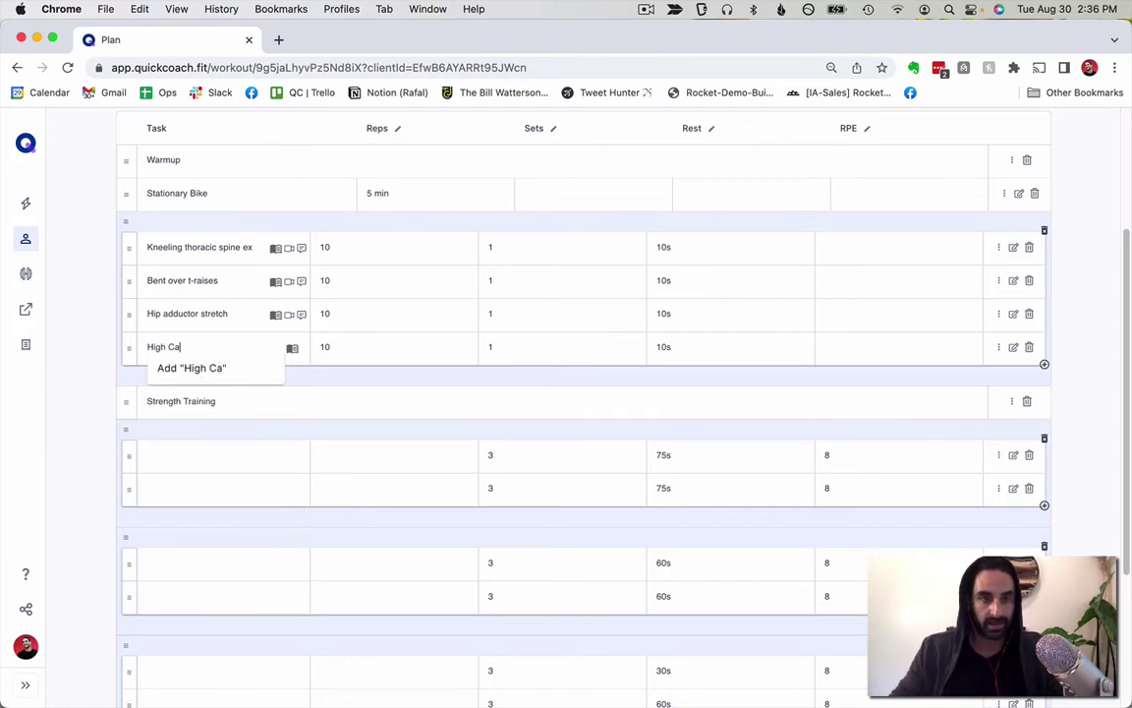
text(ble Pull)
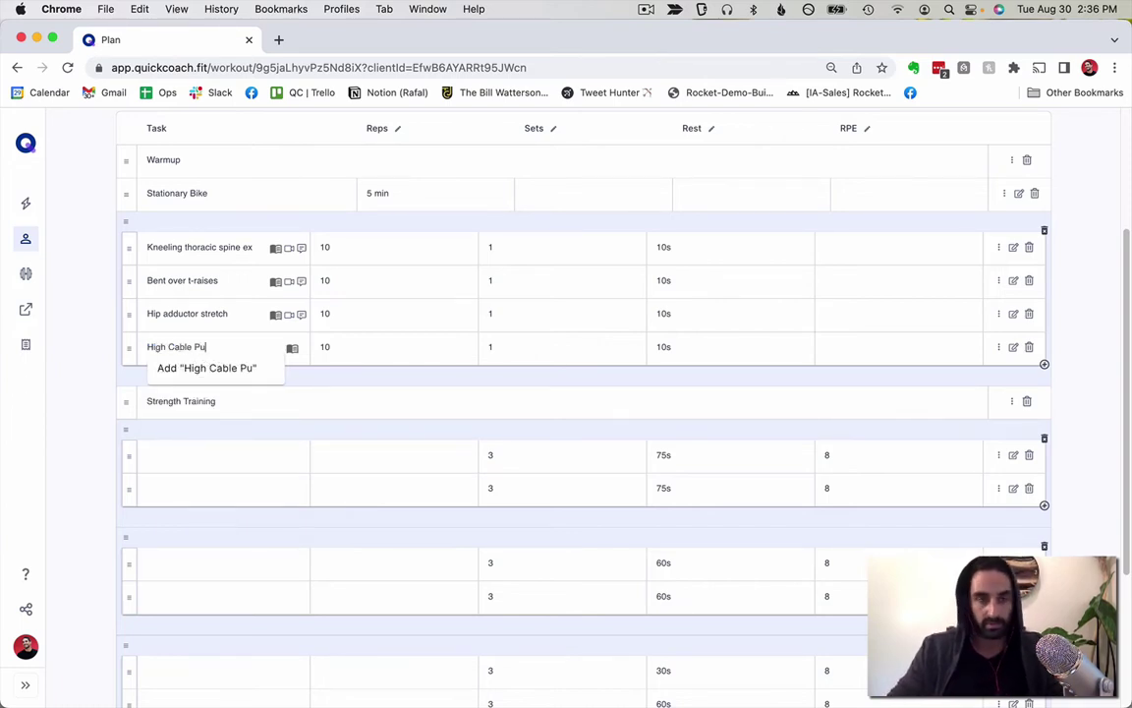
click(204, 370)
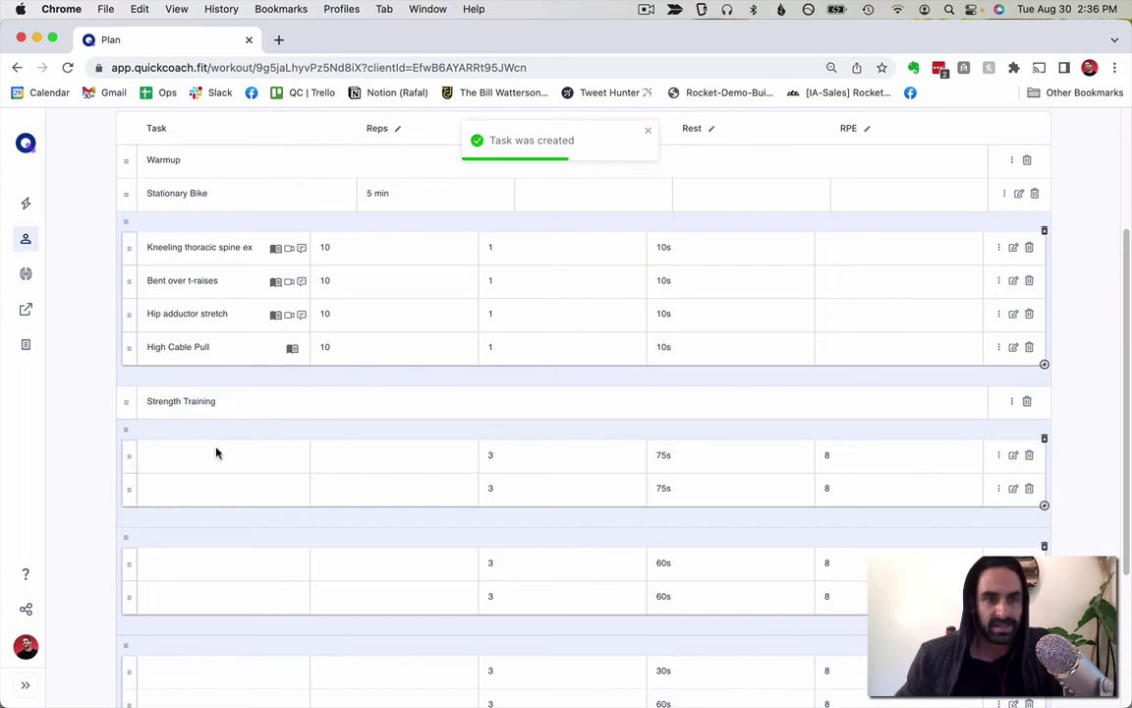
Fill the first row of the first strength superset with Incline BB press and 6-8 reps
scroll(209, 422, down, 1)
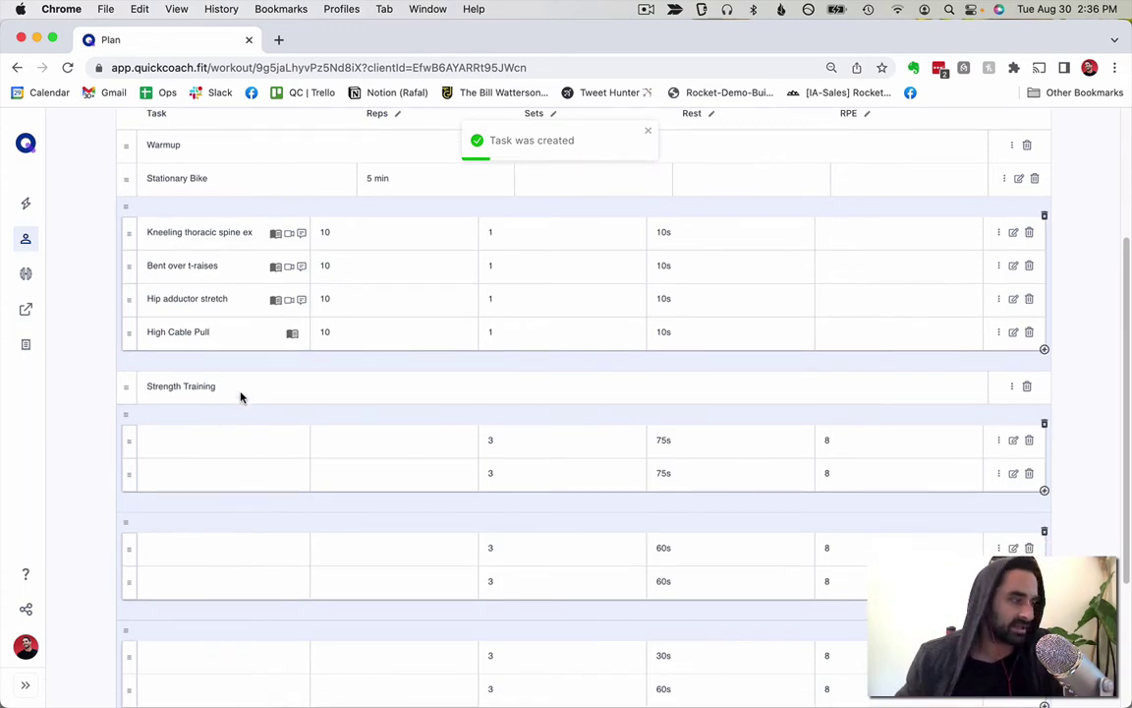
click(356, 427)
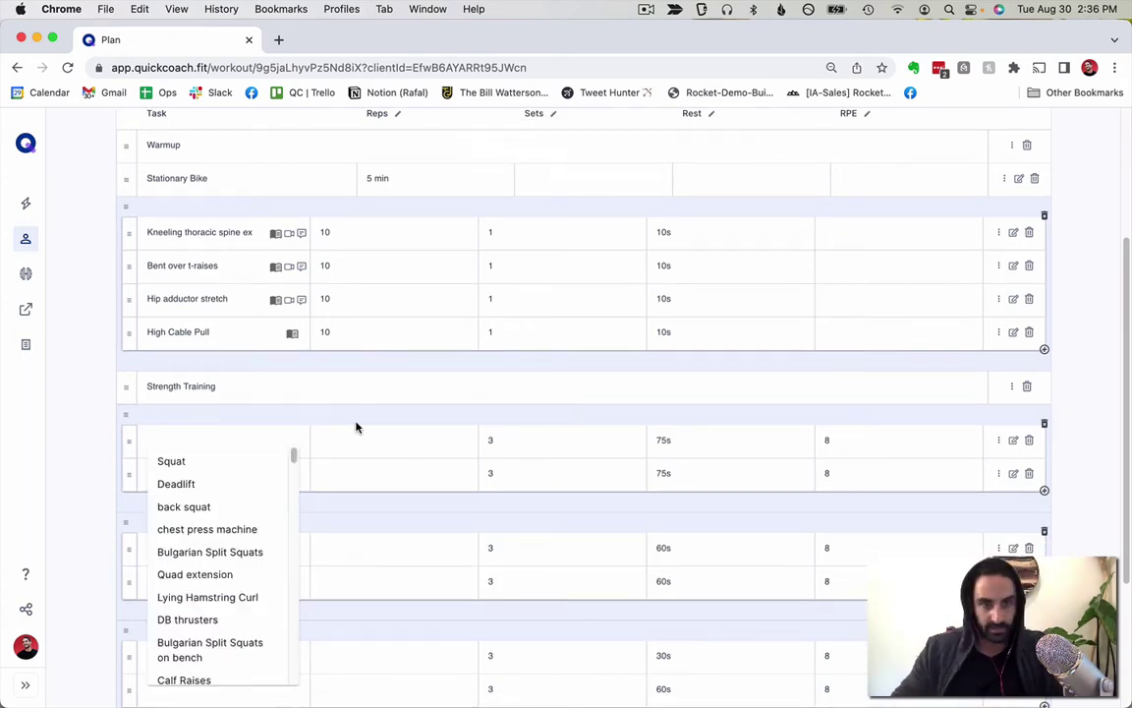
text(Incline)
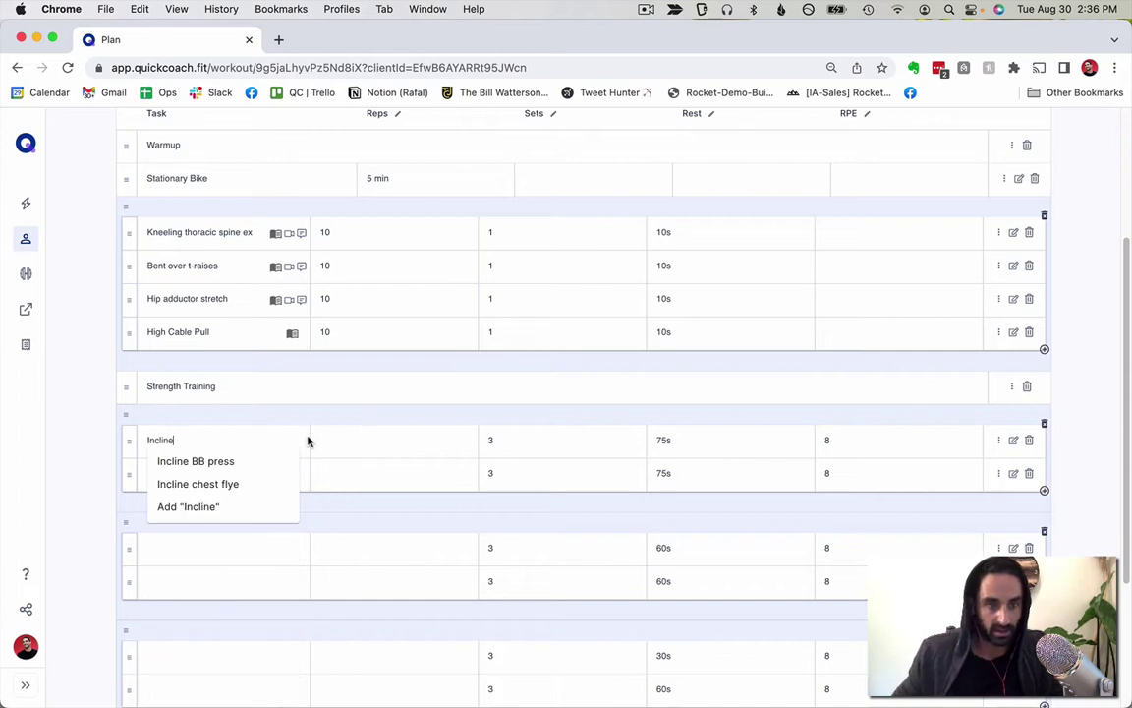
click(198, 461)
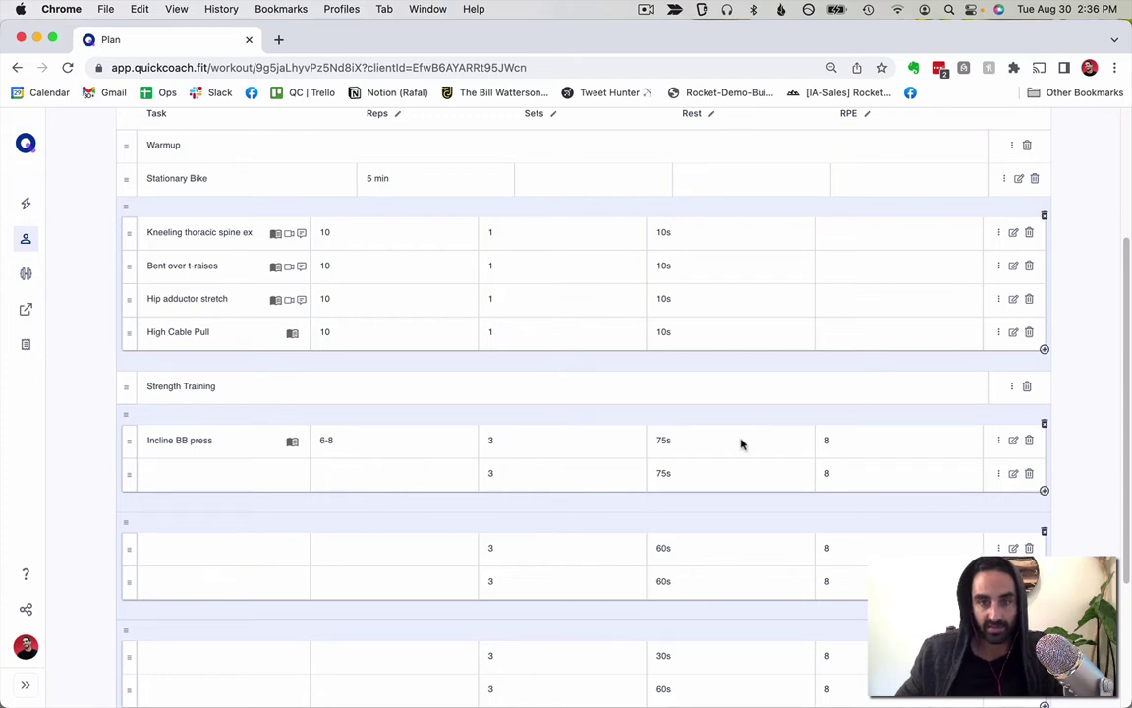
Fill the second row of the first strength superset with "Bench Supported DB Row" and 8-10 reps
click(220, 472)
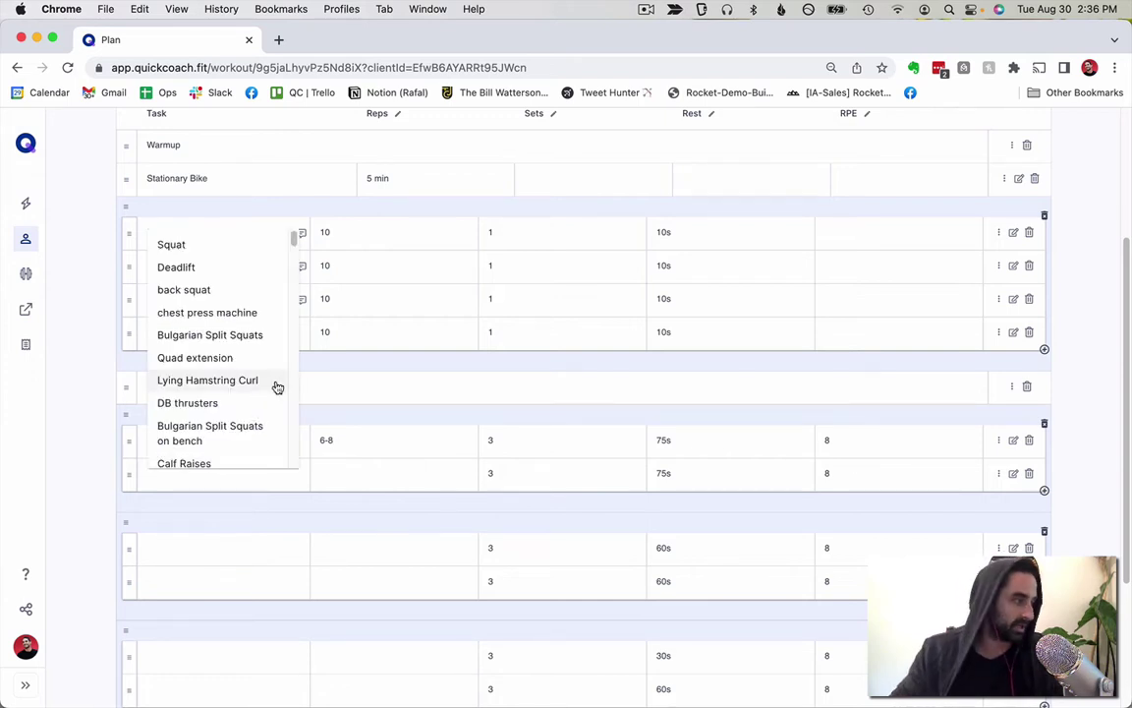
text(Bench )
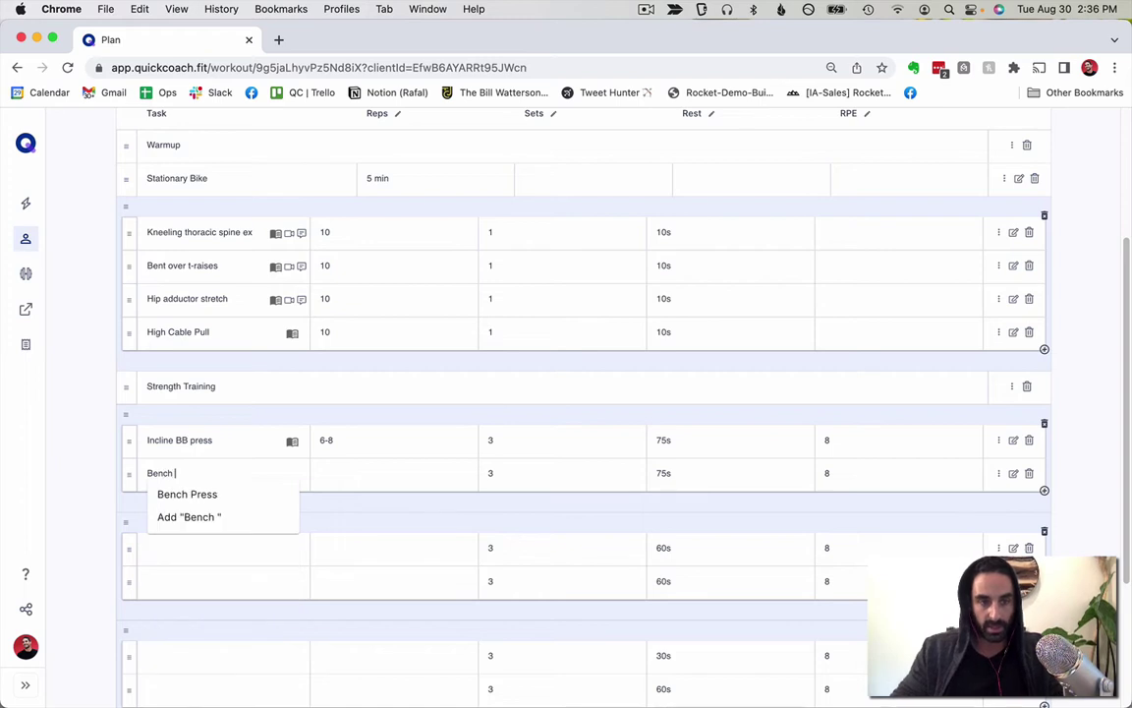
text(Supported DB Row)
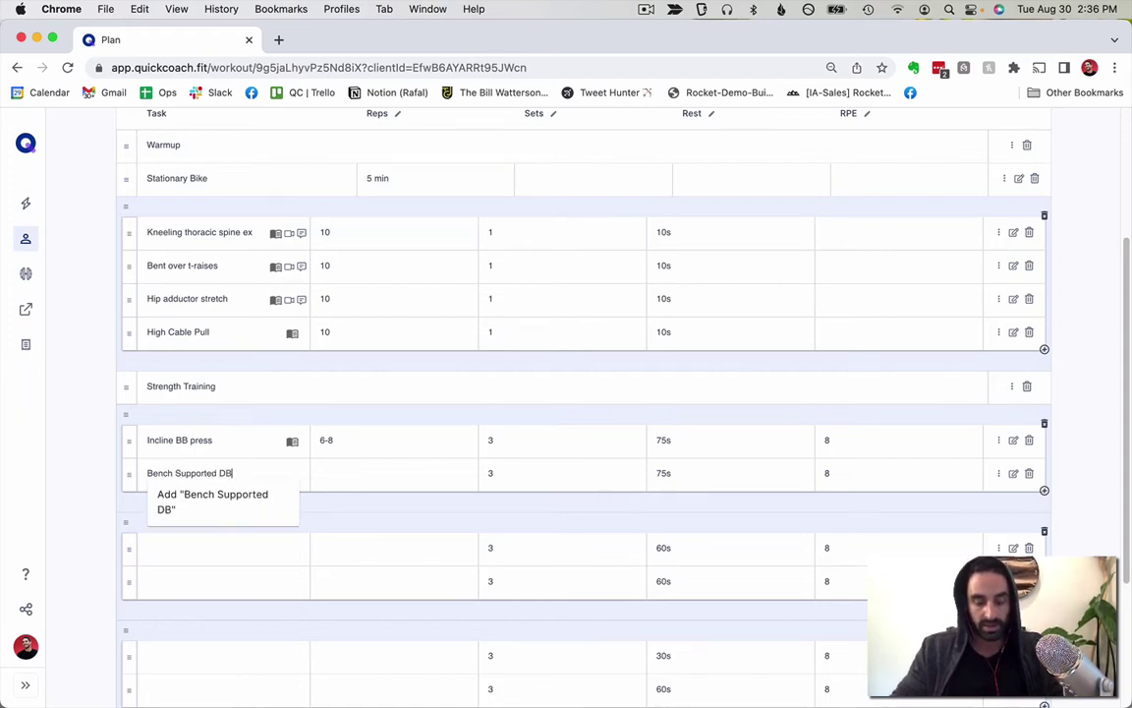
click(393, 471)
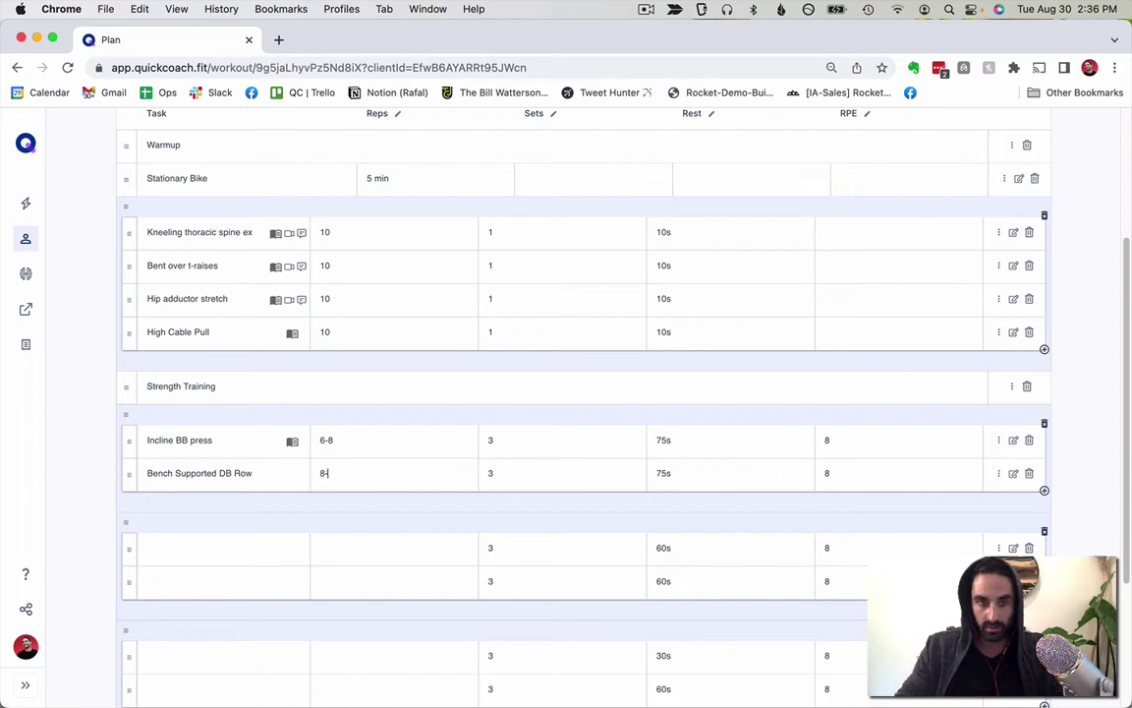
Fill the first row of the second strength superset with "Incline DB Alternating press" and 10-12 reps
scroll(402, 411, down, 3)
click(198, 337)
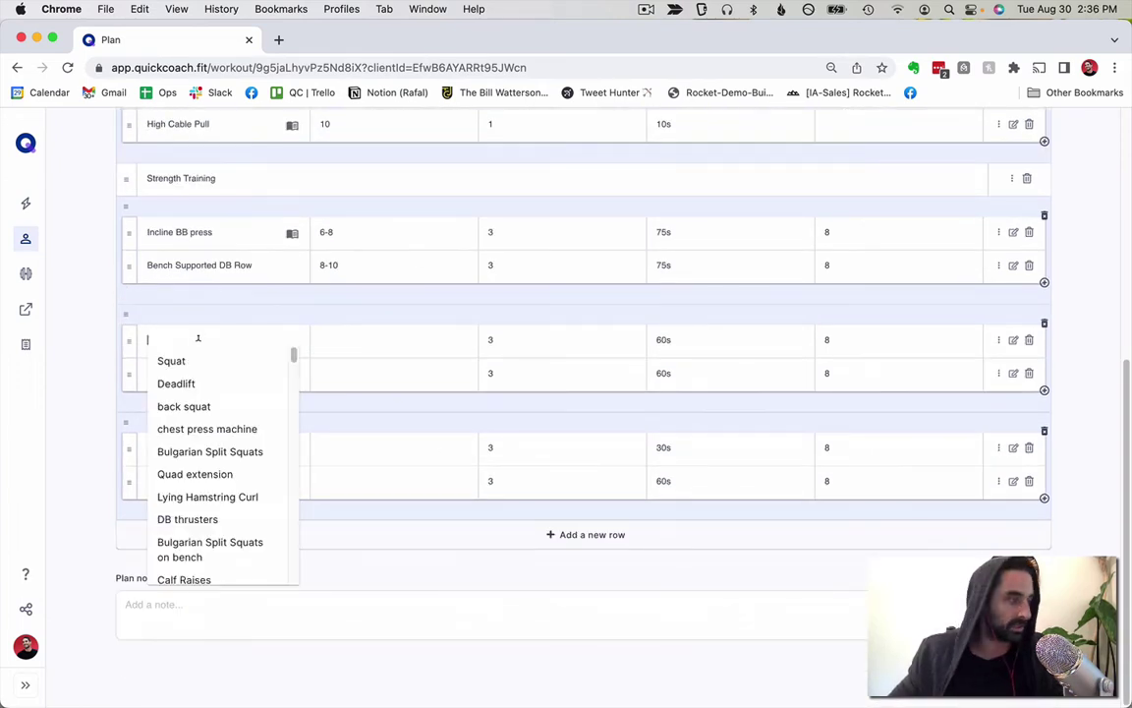
text(Inclu)
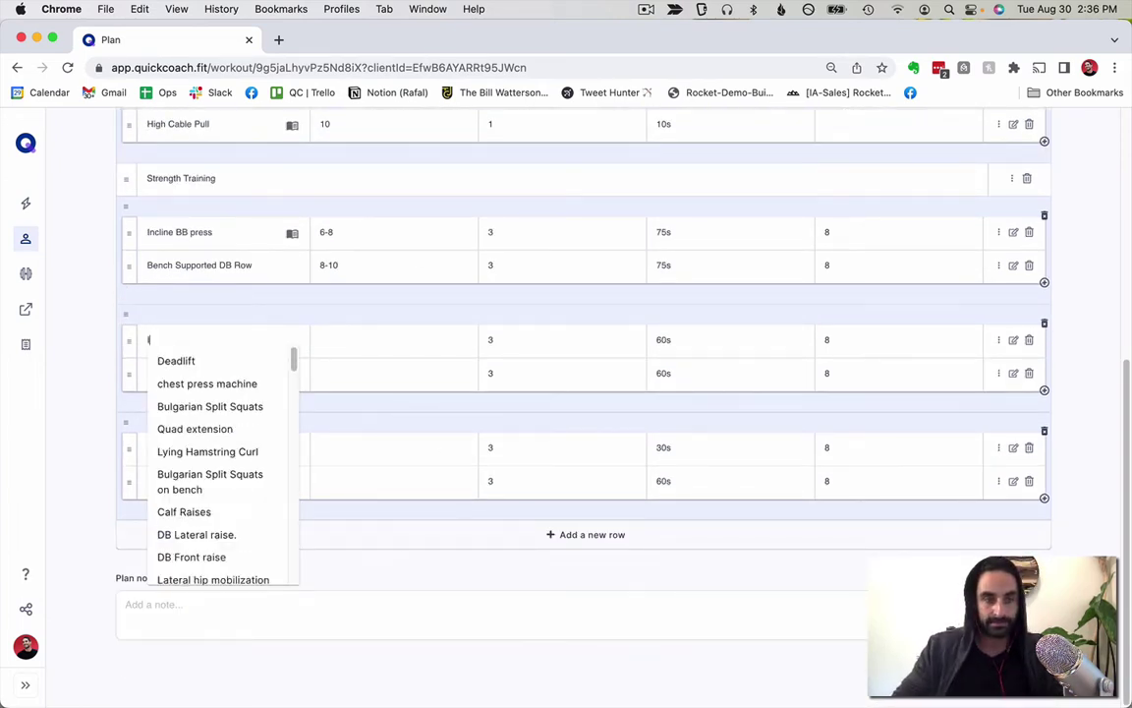
text(n)
key(BackSpace)
key(BackSpace)
text(une)
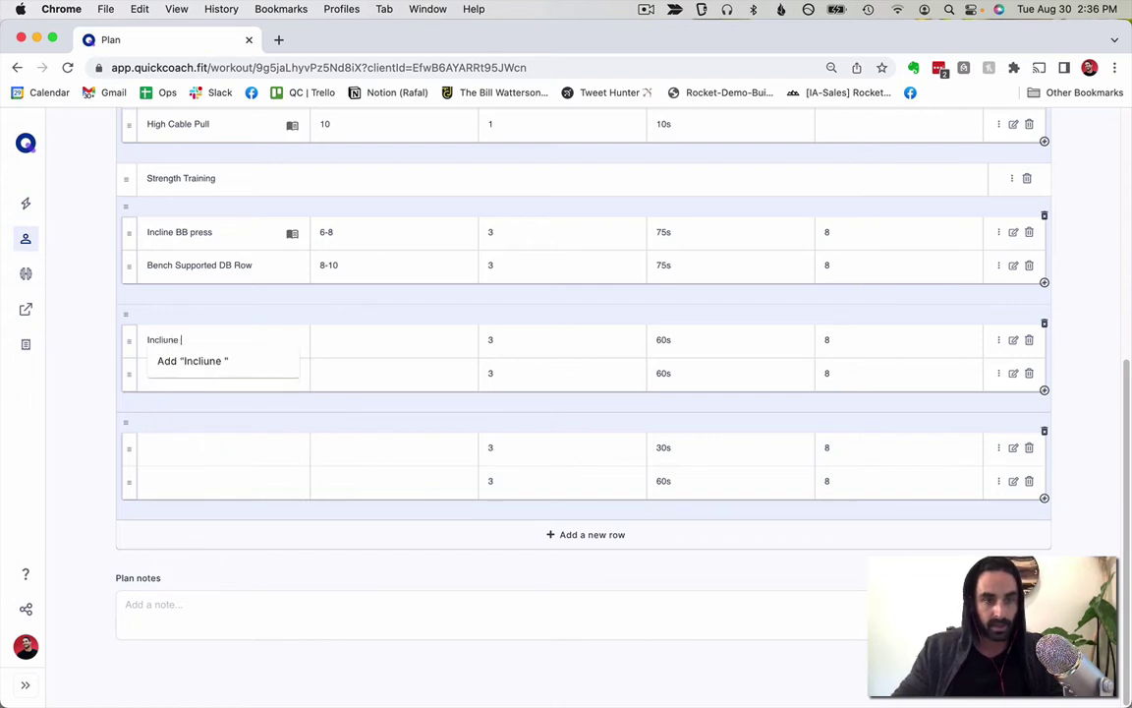
key(BackSpace)
key(BackSpace)
key(BackSpace)
key(BackSpace)
text(ne DB)
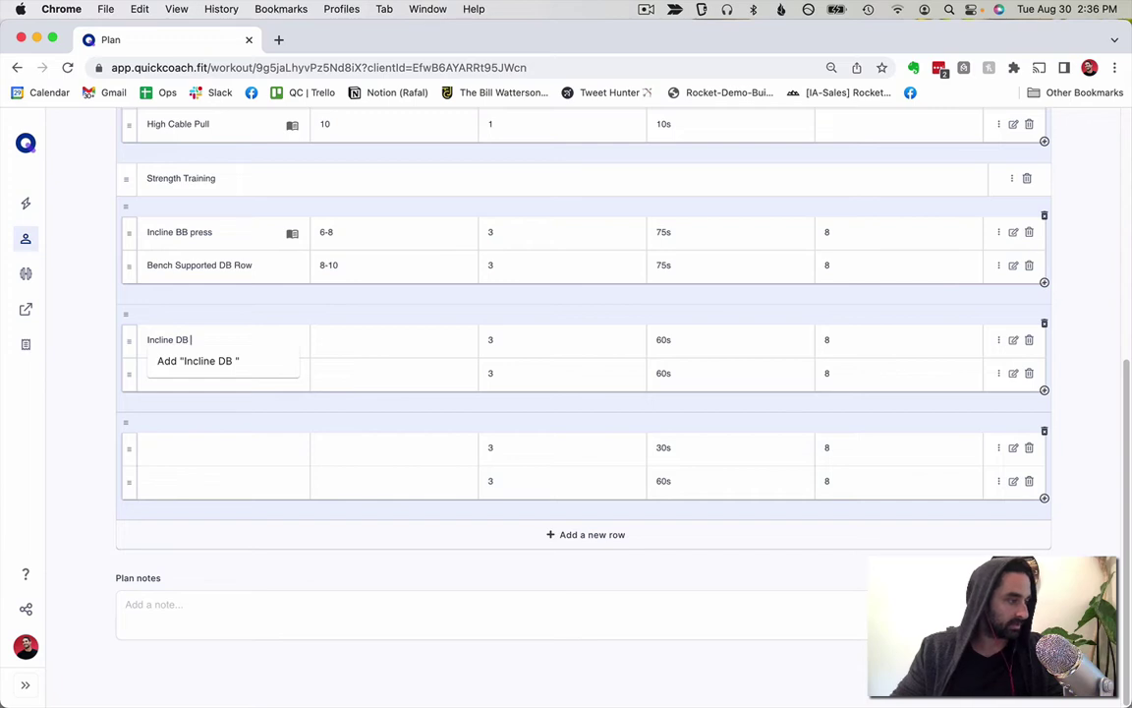
text( Alterna)
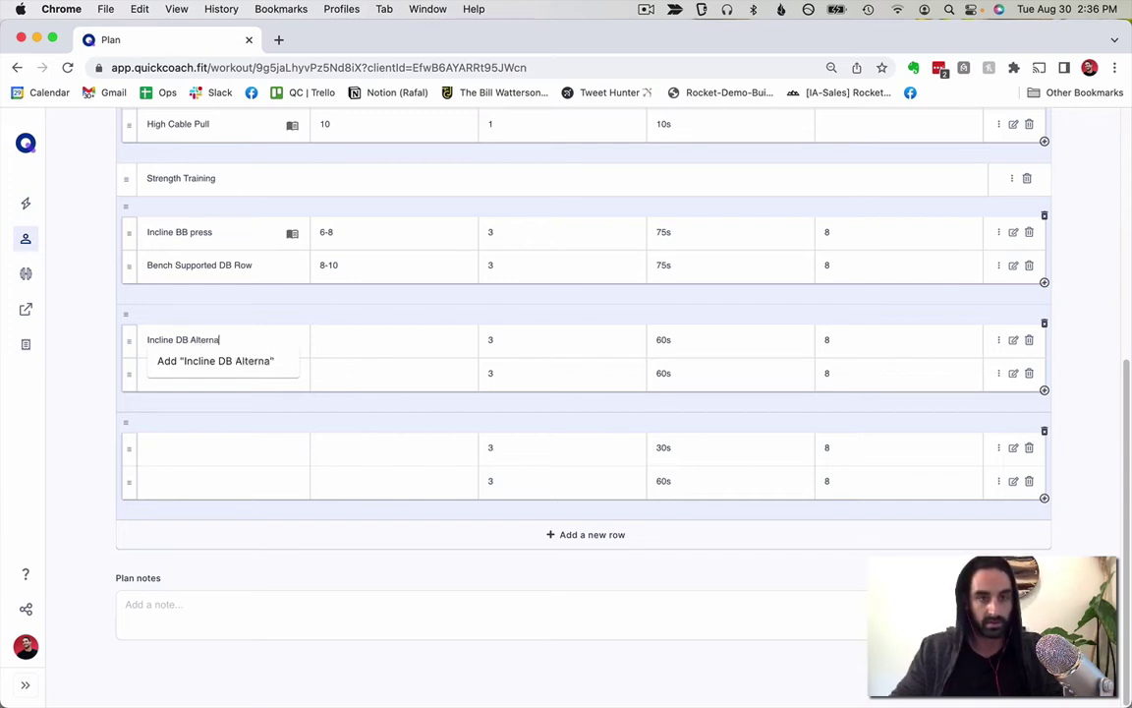
text(ting press)
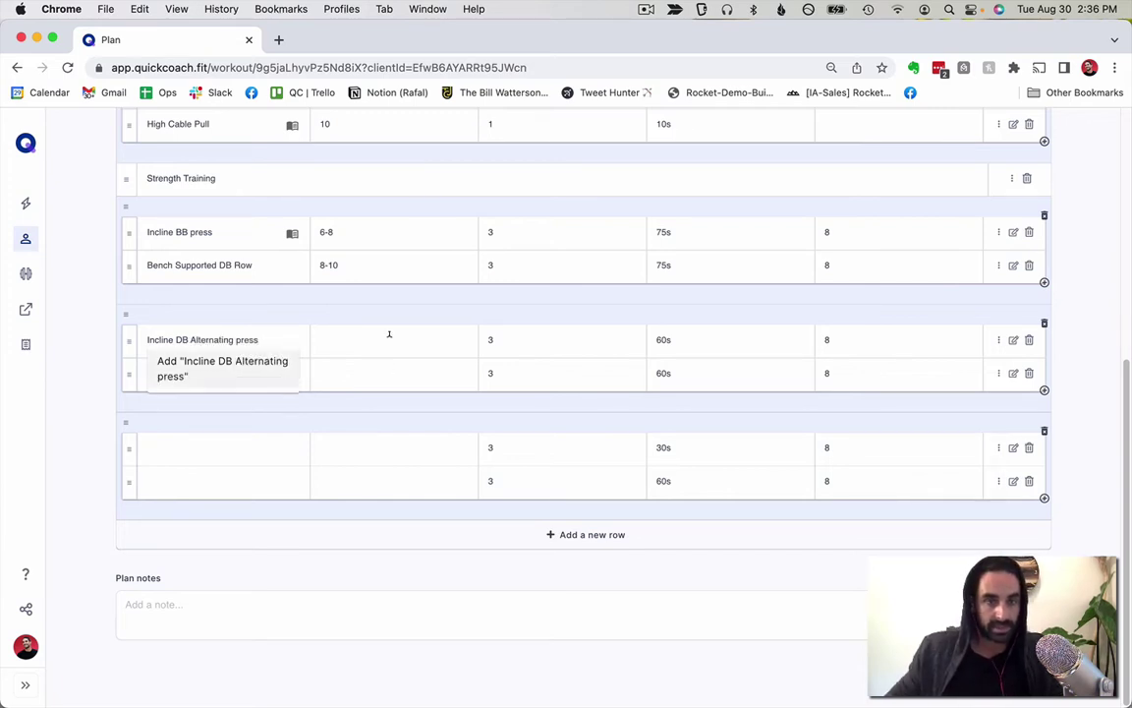
click(389, 335)
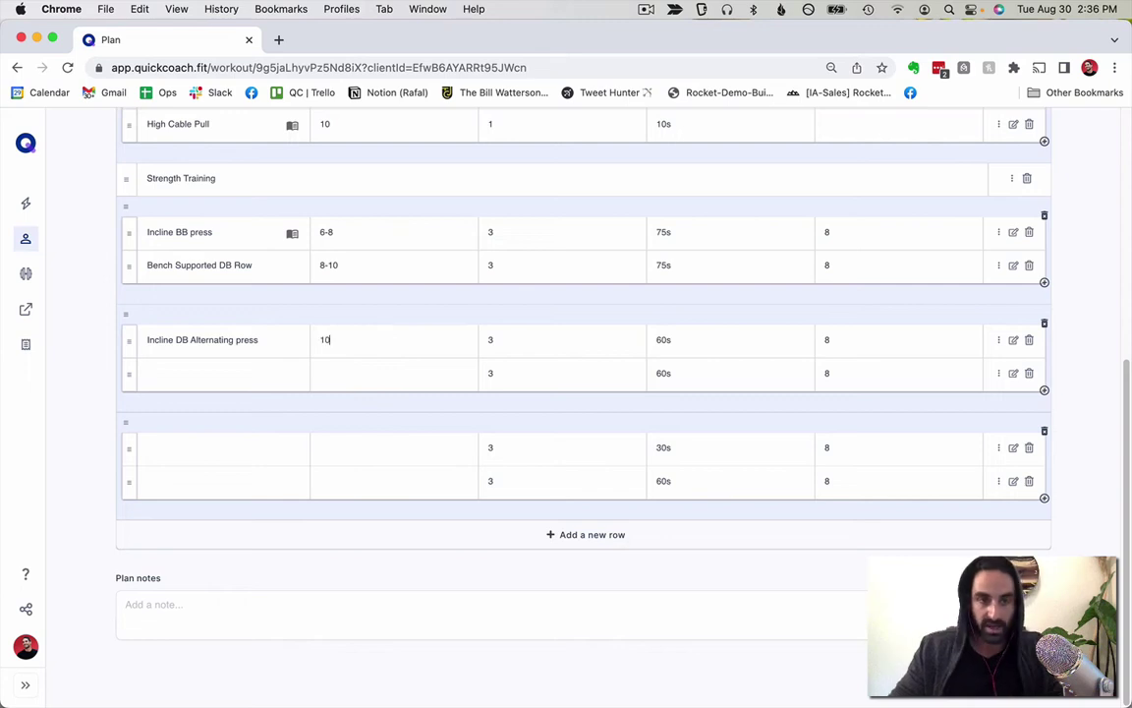
Fill the second row of the second strength superset with the existing exercise "Lat pulldown medium grip" and 10-12 reps
click(207, 371)
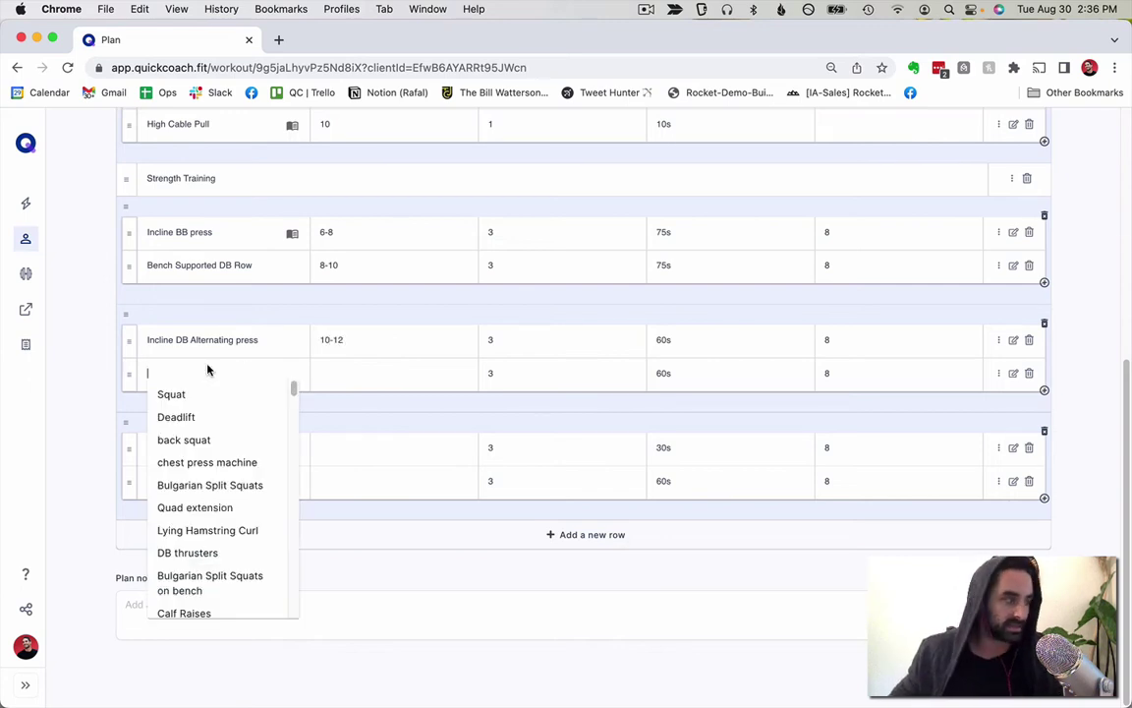
text(Lat )
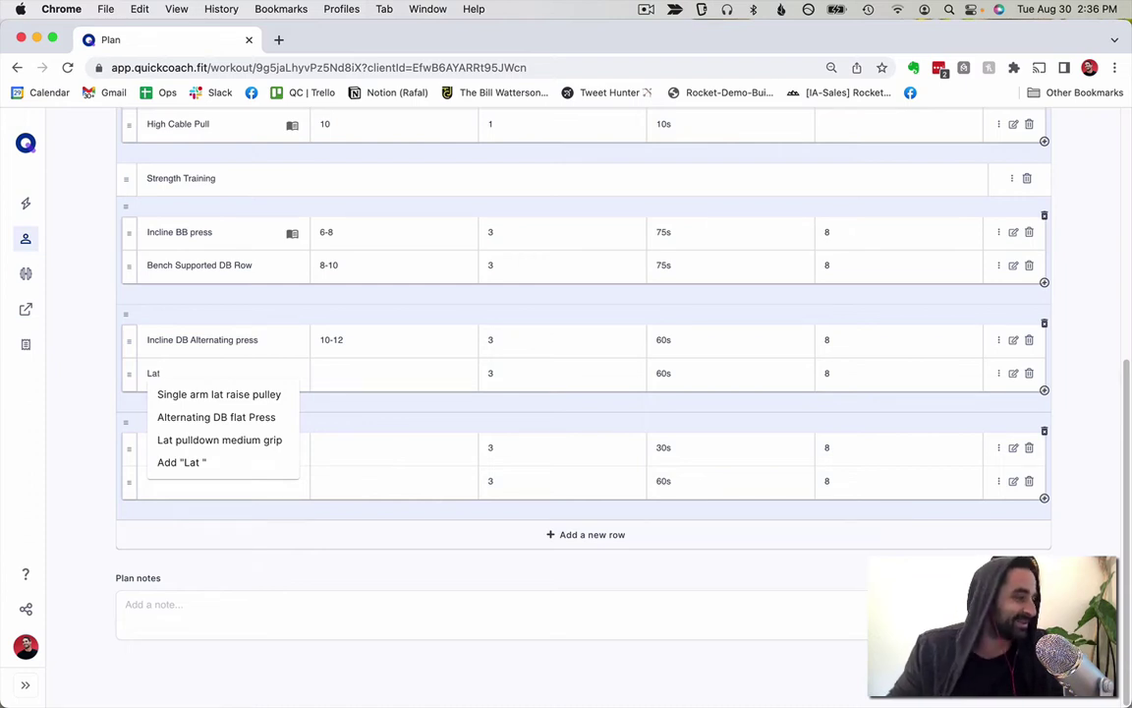
text(L)
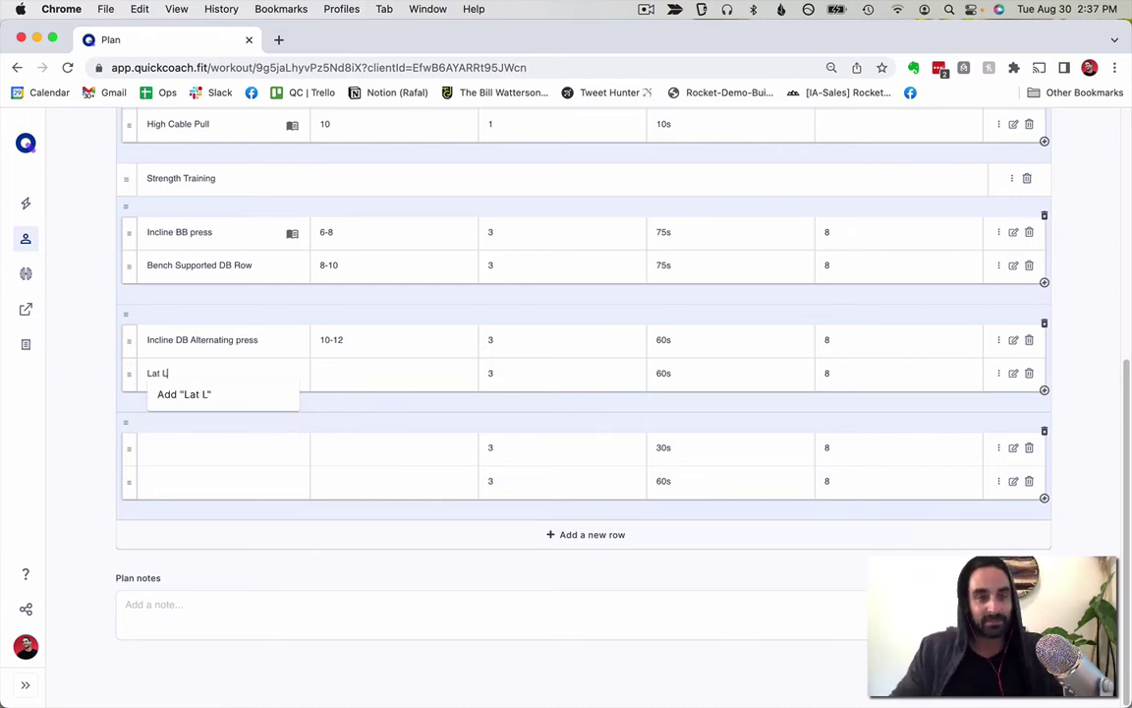
key(BackSpace)
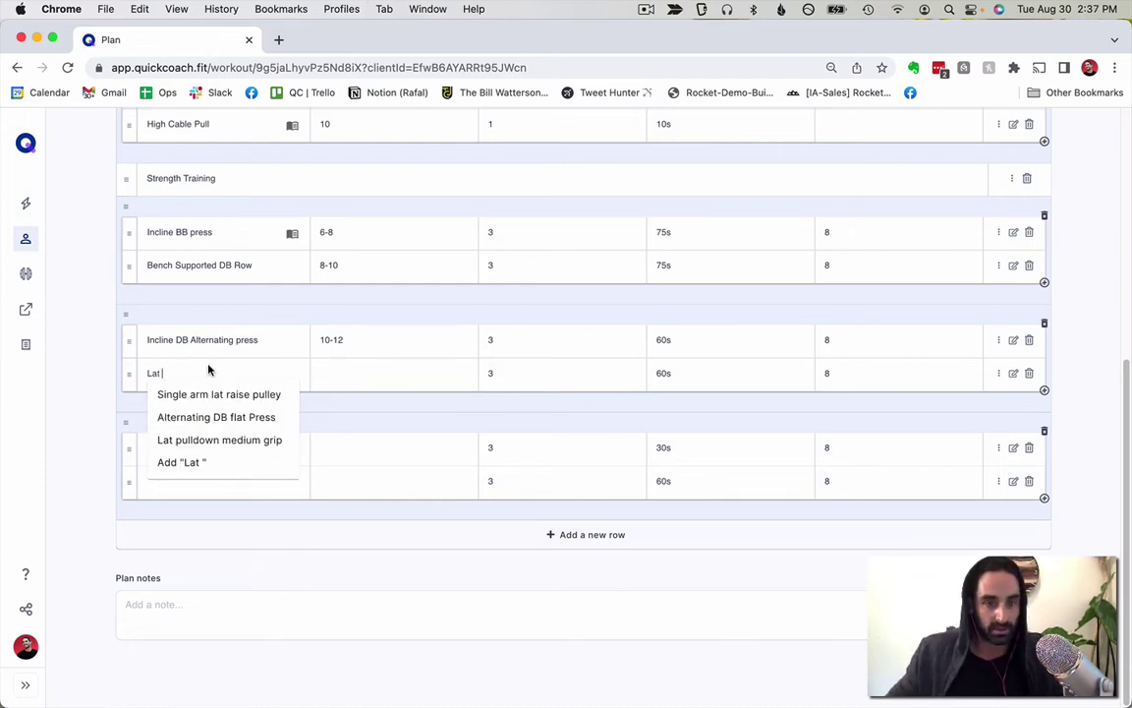
click(241, 439)
click(379, 368)
text(10)
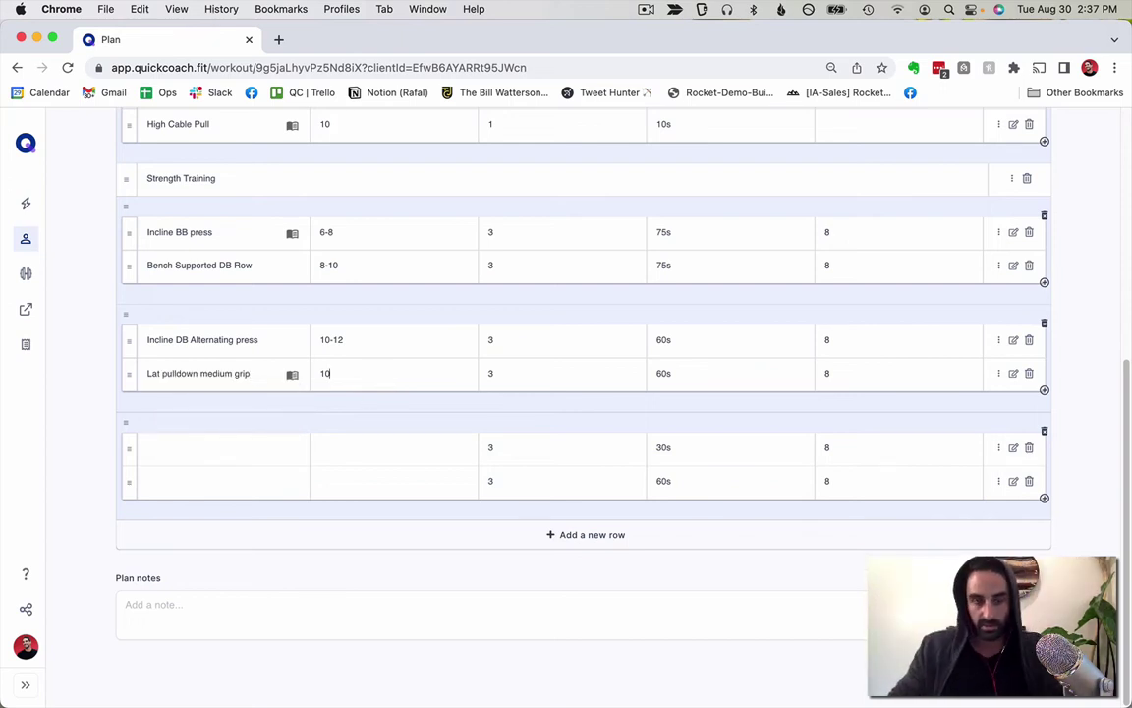
text(-12)
Fill the first row of the third strength superset with "Chest flye machine" and 12-15 reps
click(237, 447)
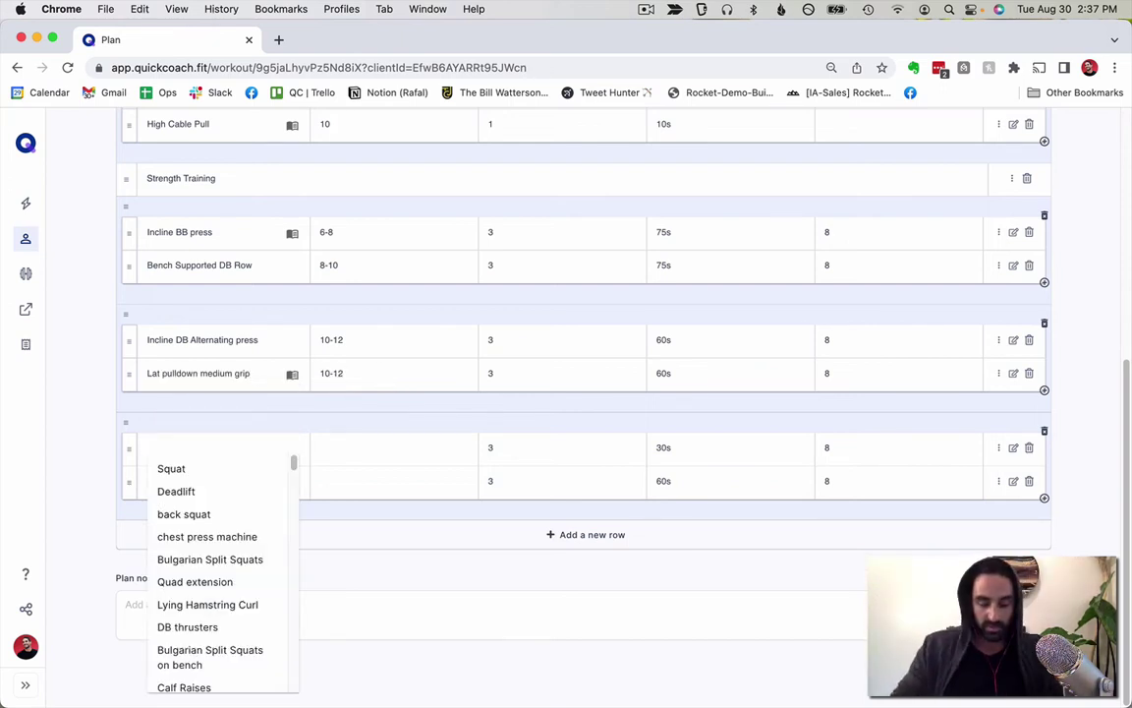
text(Chest flye machine)
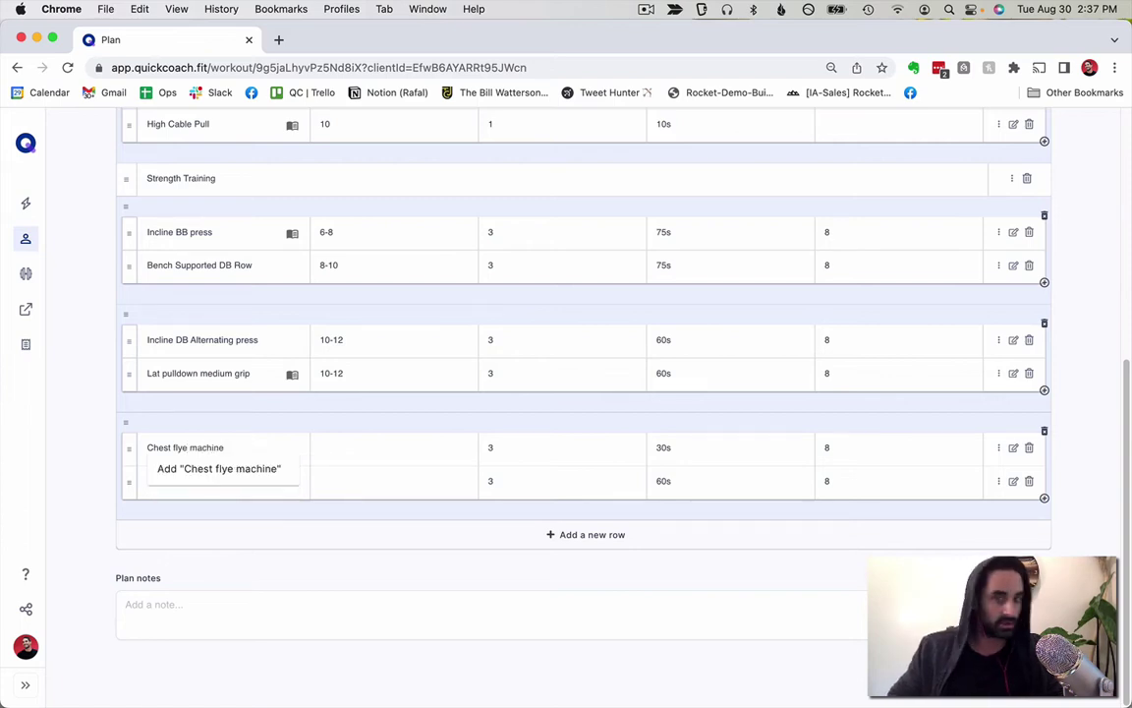
key(Tab)
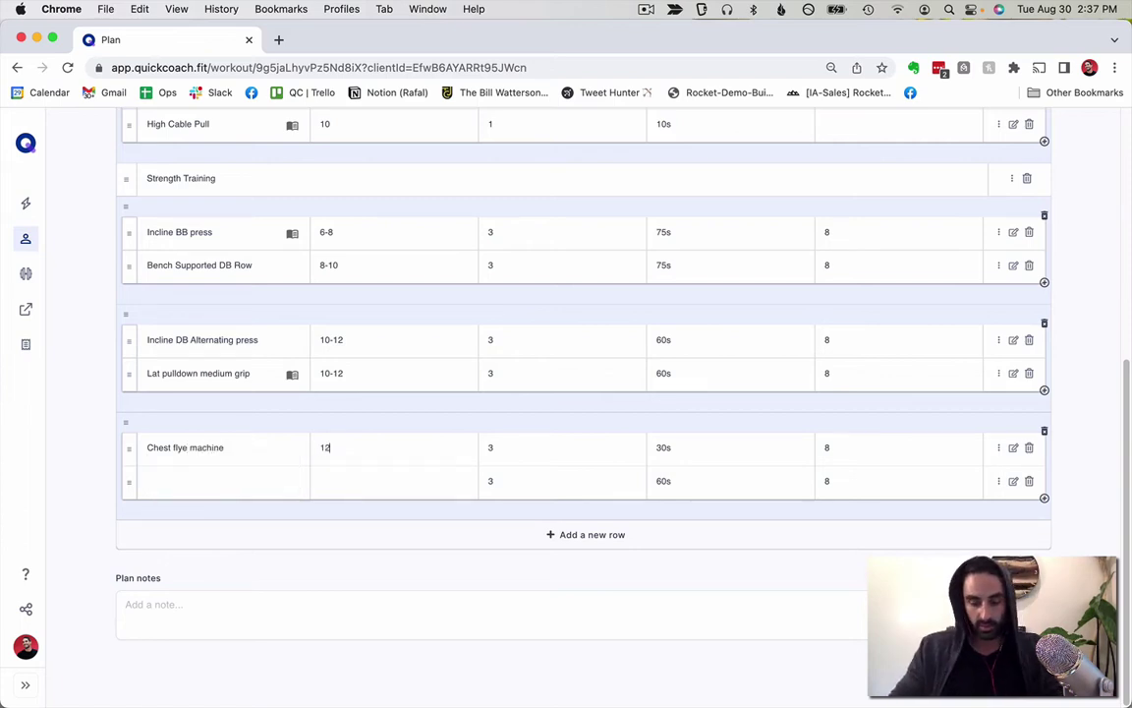
text(12-15)
Fill the second row of the third strength superset with "Inverted row" and 15 reps
click(189, 481)
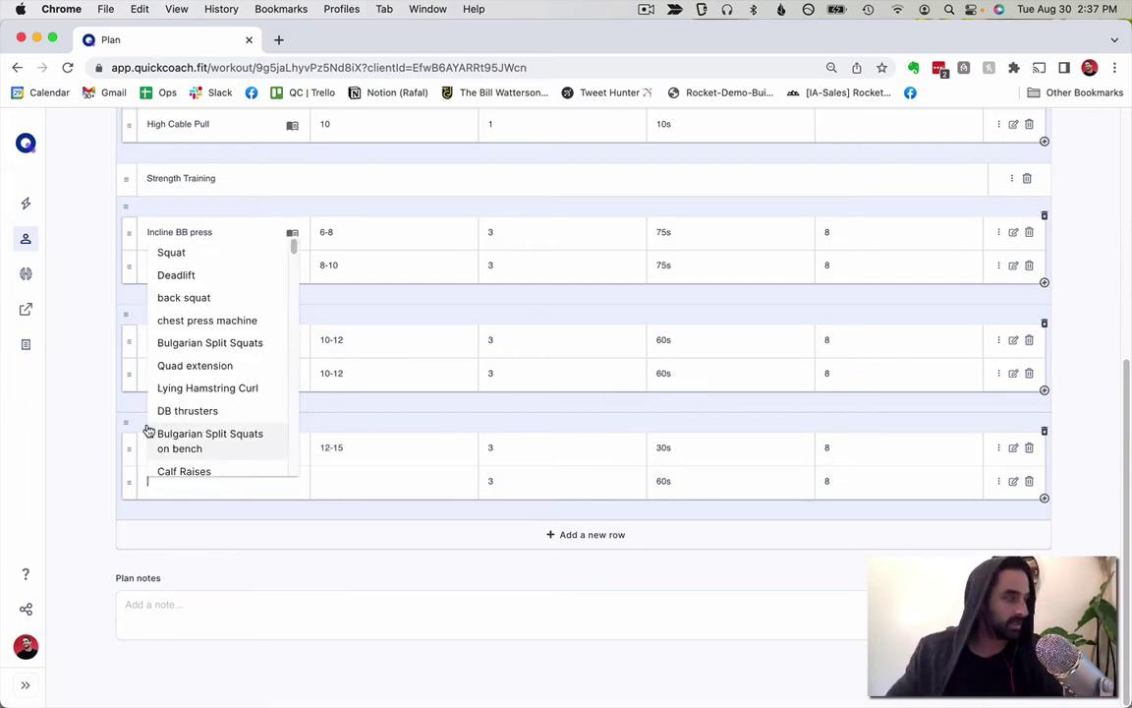
text(Inverted )
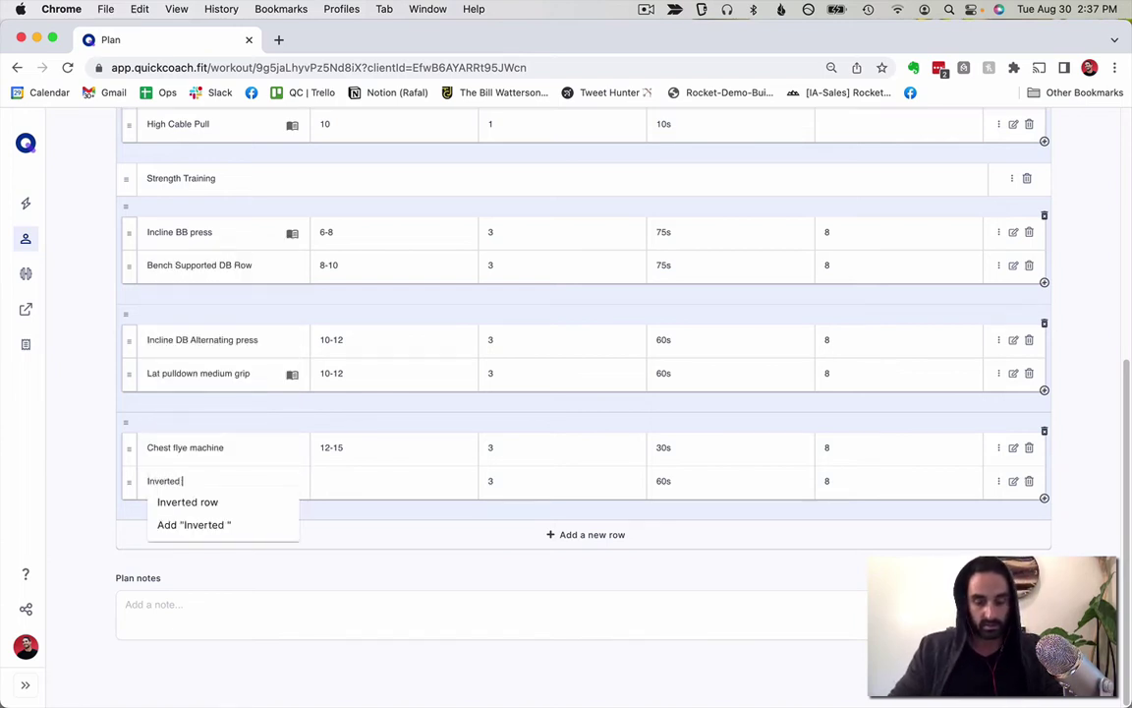
text(row)
key(Tab)
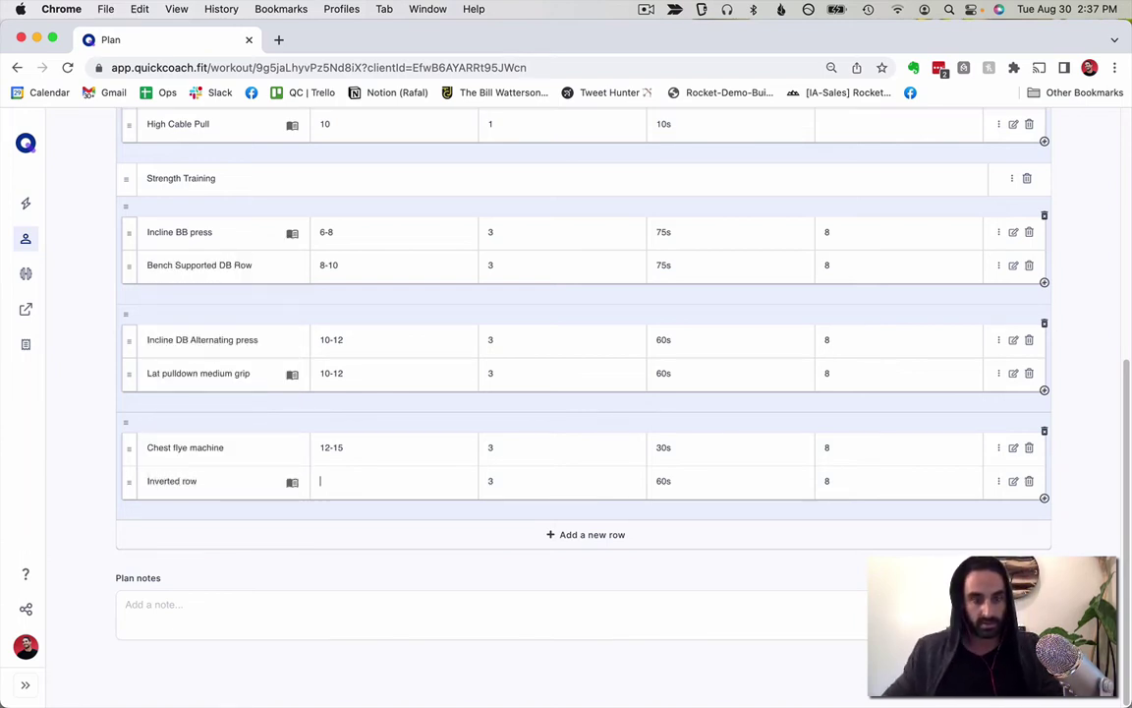
text(15)
key(Return)
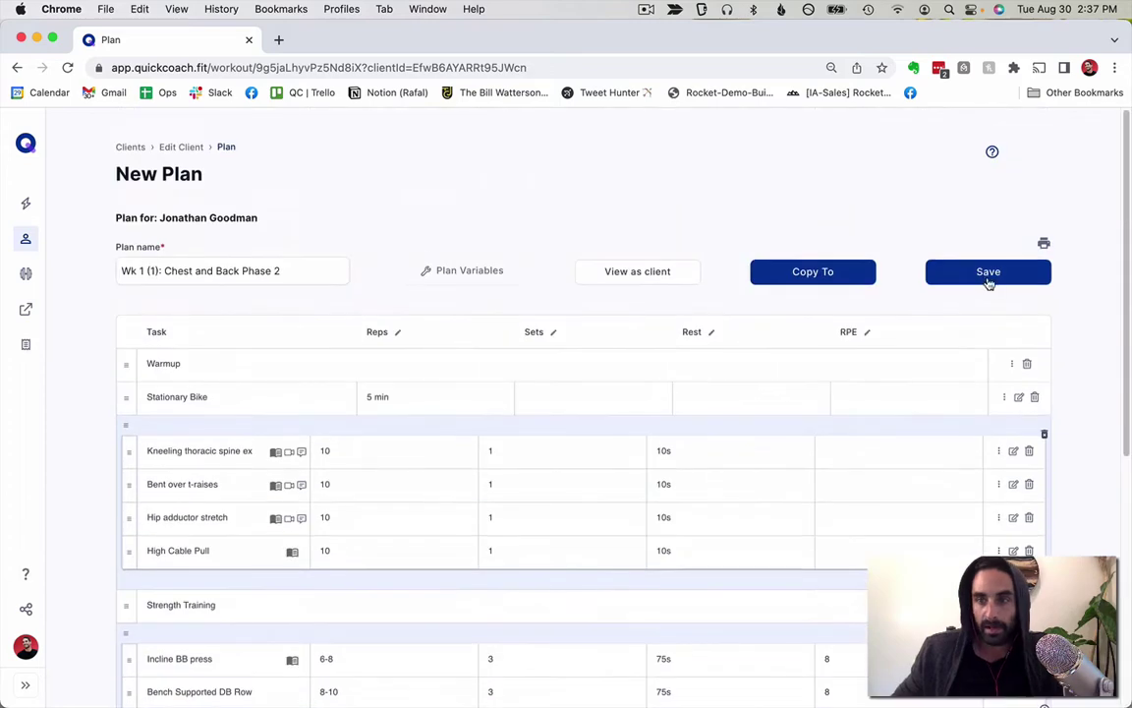
Add "Chest flye machine" and "Incline DB Alternating press" as new exercises from their rows in the plan
scroll(490, 404, down, 5)
click(269, 527)
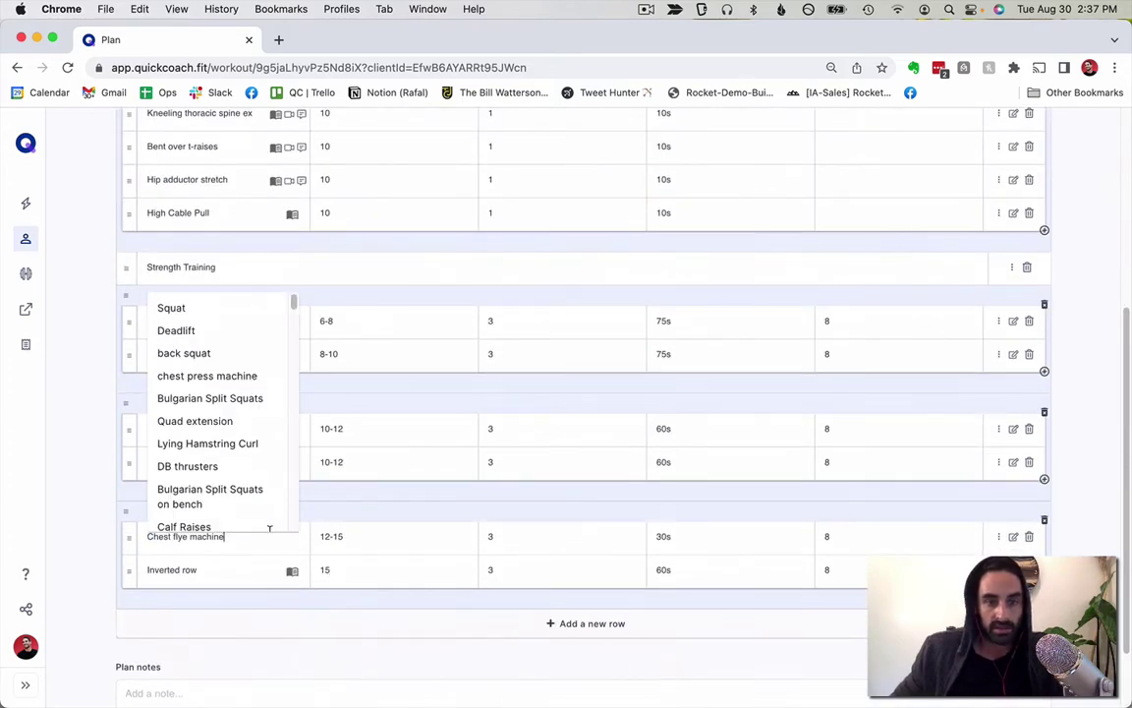
click(260, 553)
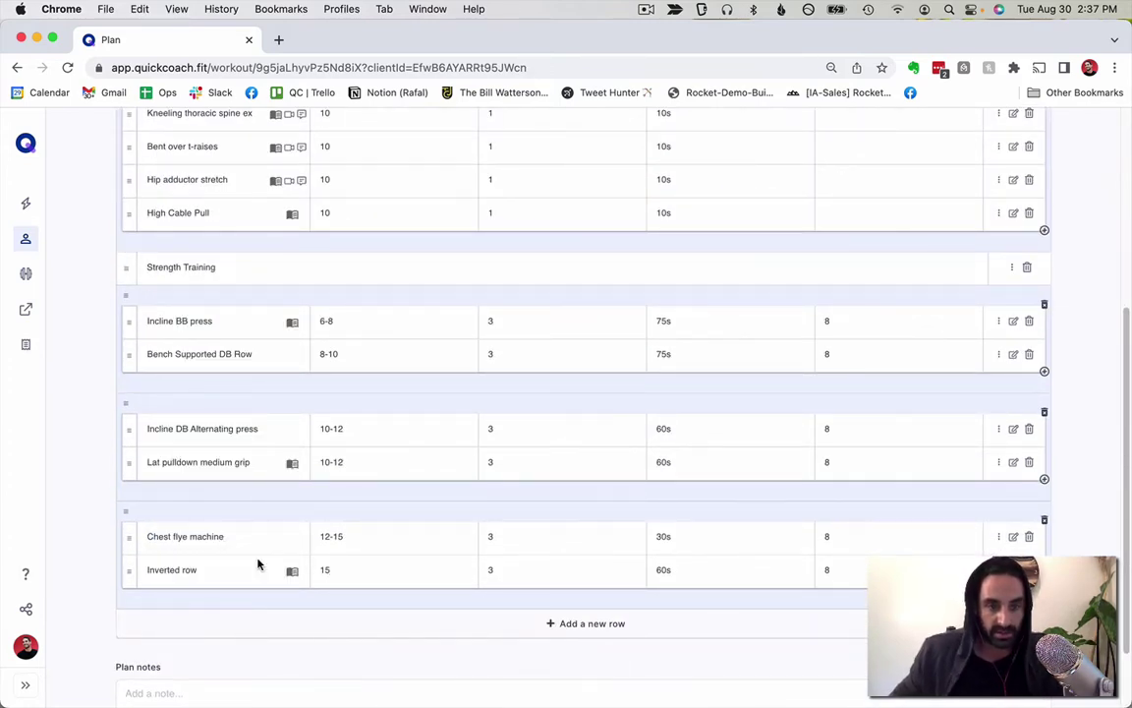
click(272, 426)
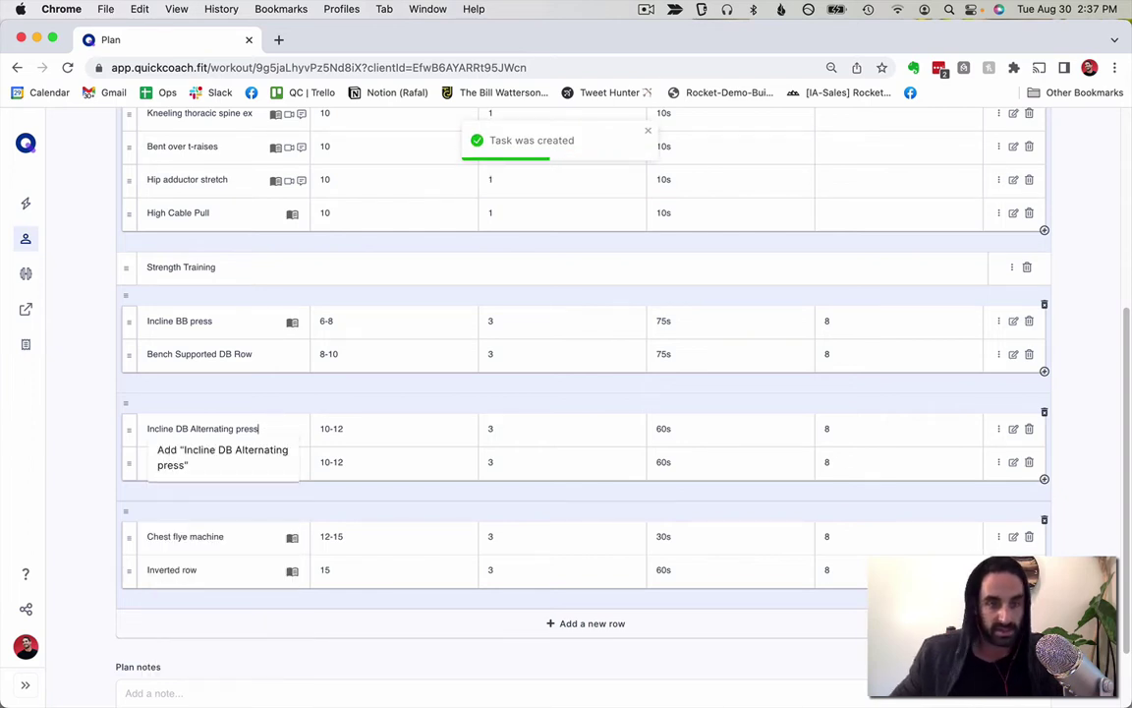
click(220, 456)
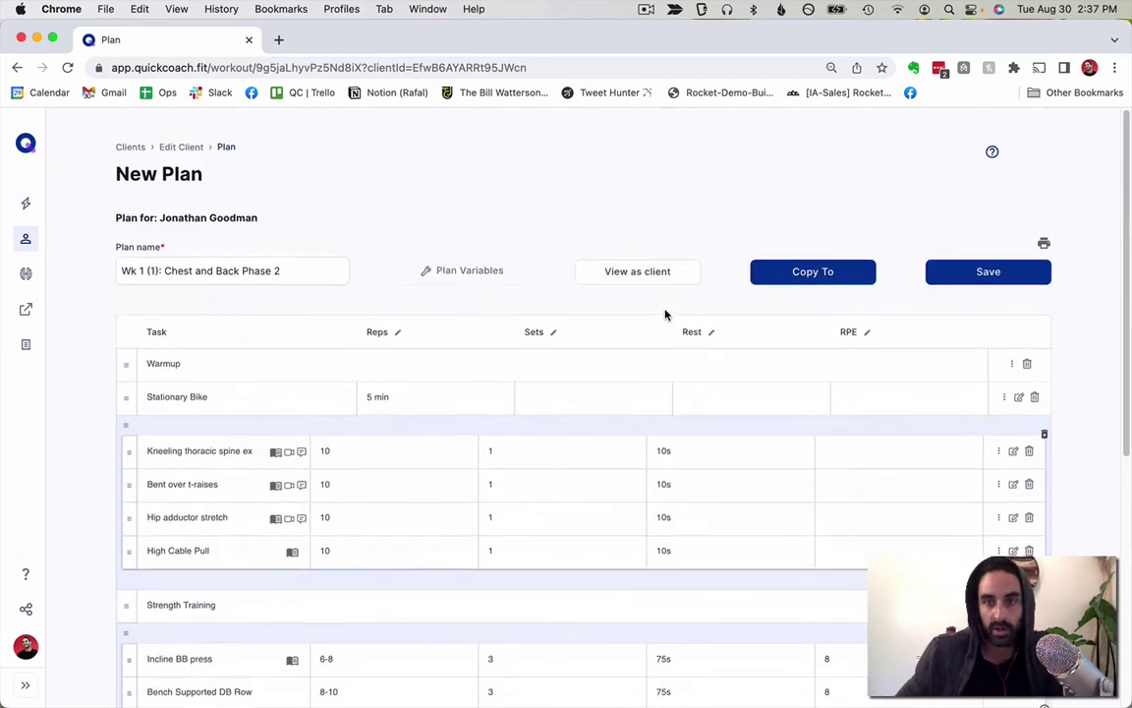
Preview the plan as the client sees it and examine the last recorded results under Incline BB press
scroll(599, 285, up, 5)
click(648, 270)
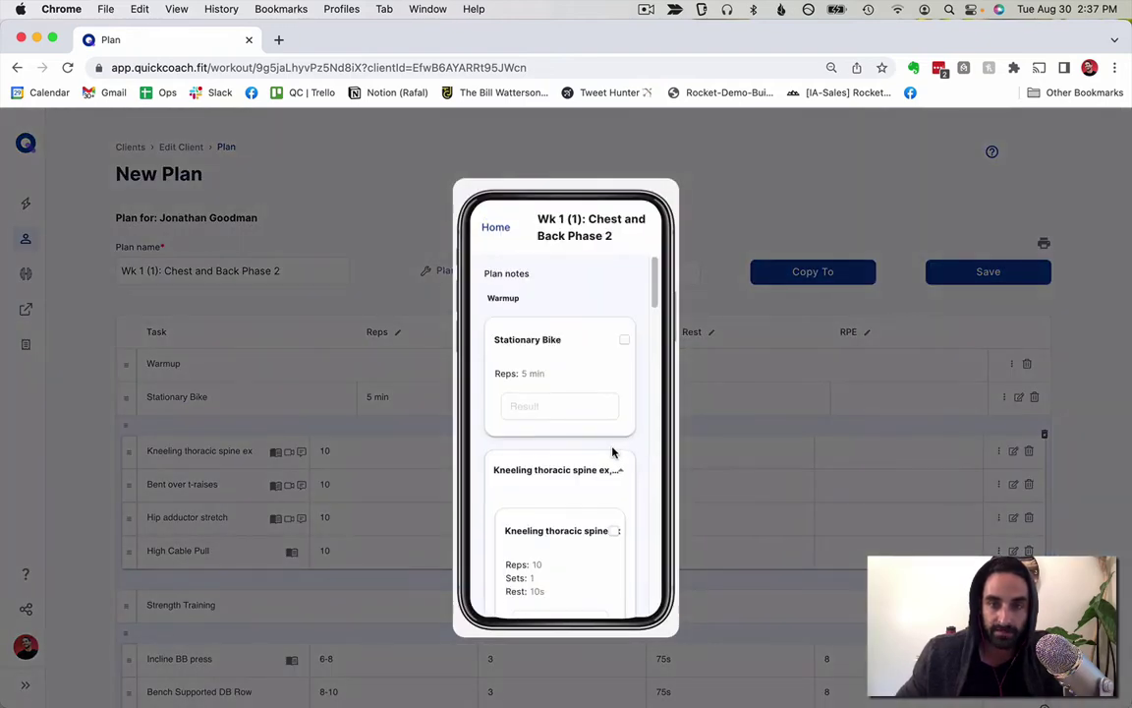
scroll(590, 452, down, 10)
scroll(588, 456, down, 5)
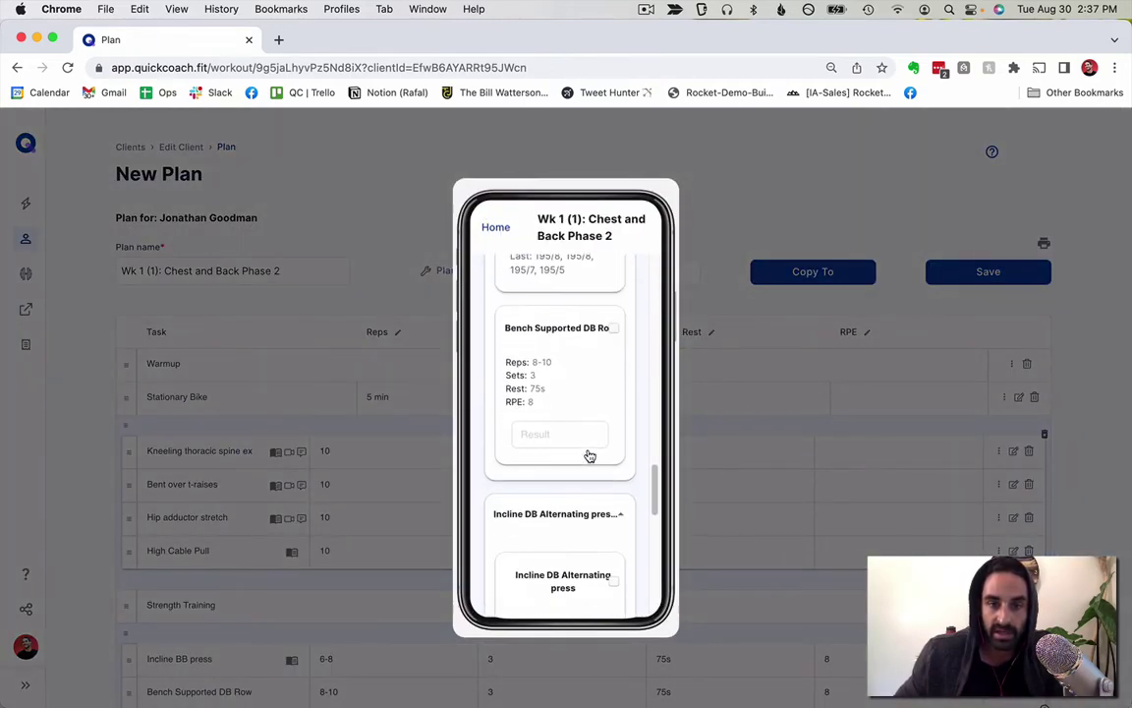
scroll(587, 455, down, 3)
scroll(588, 455, up, 5)
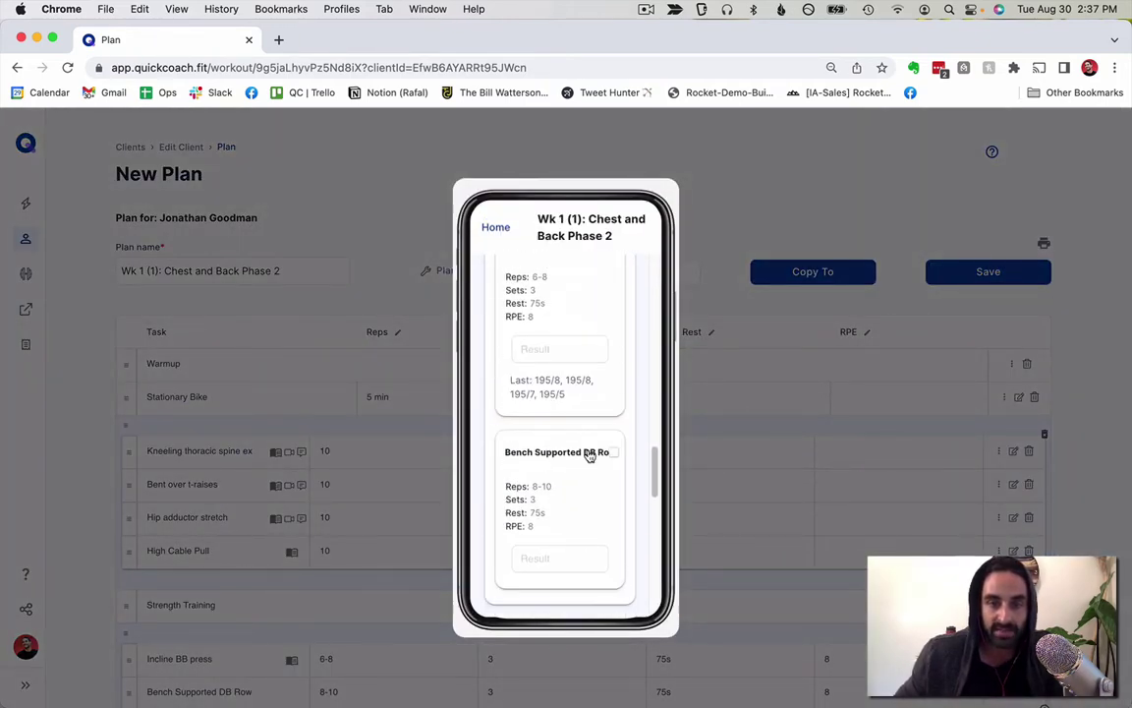
scroll(588, 455, up, 5)
scroll(589, 455, down, 3)
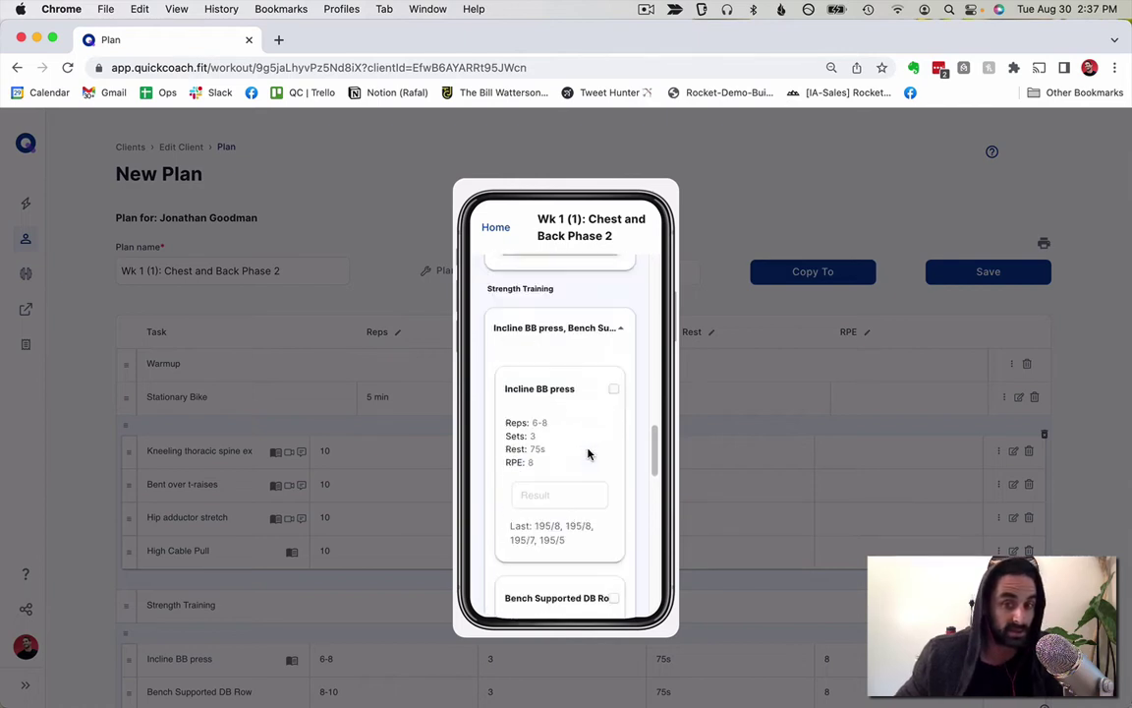
scroll(587, 455, down, 1)
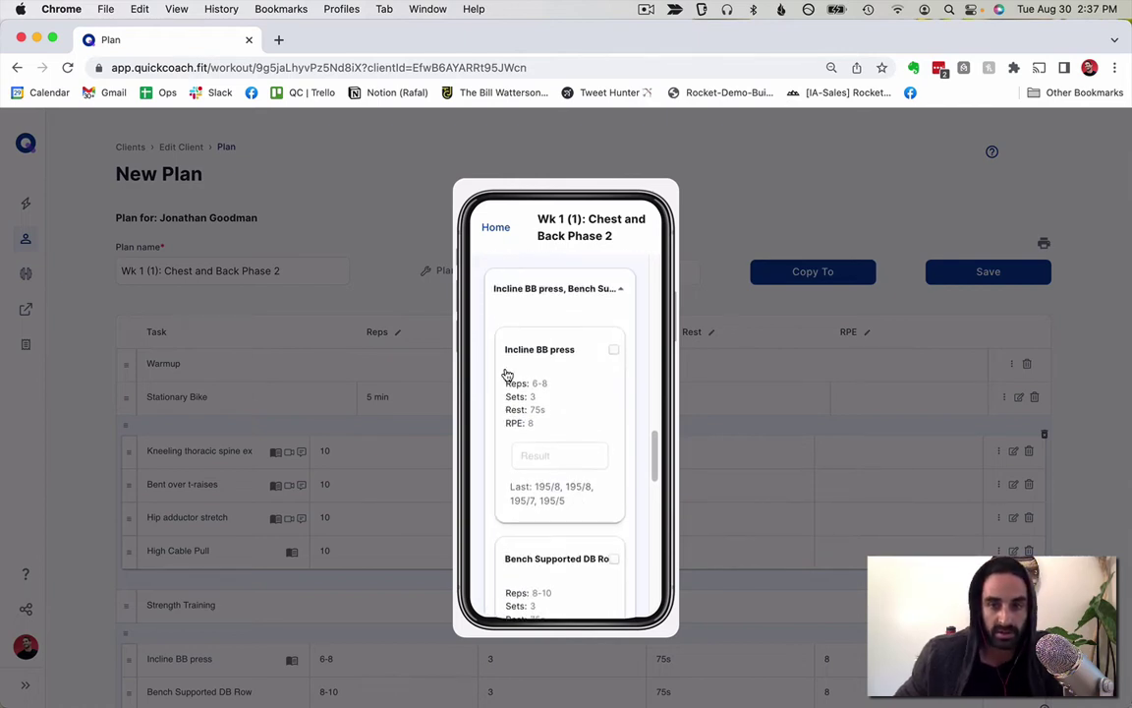
drag(568, 505, 510, 487)
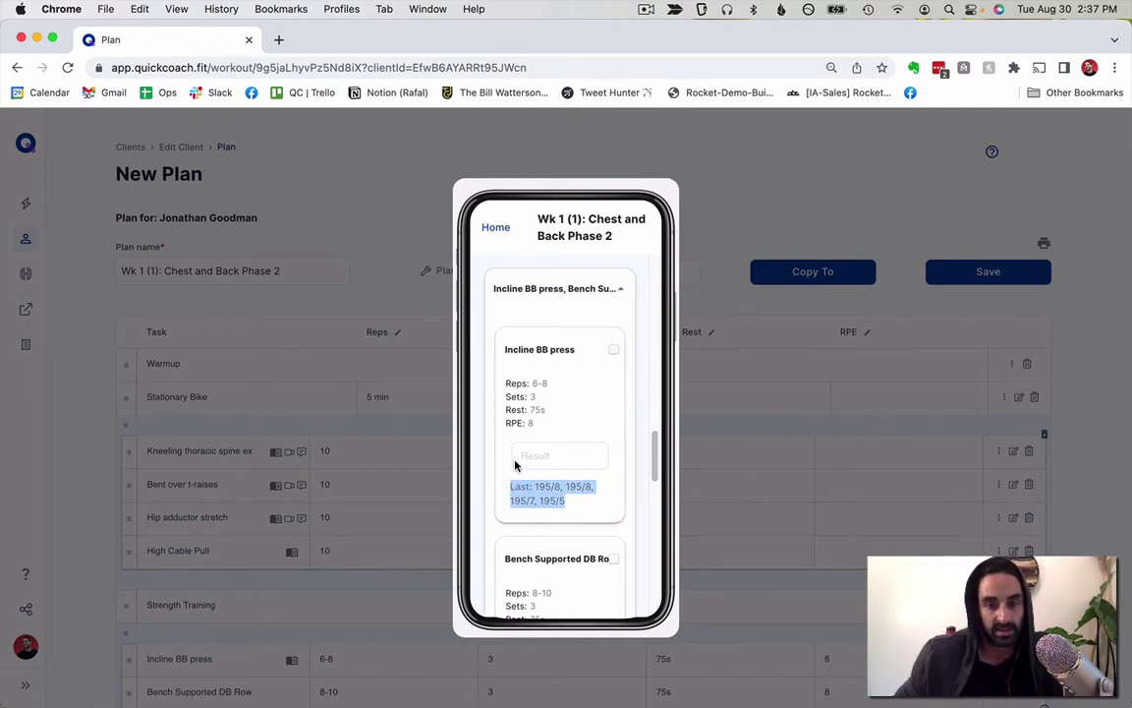
Examine the remaining strength exercises in the client preview, including the last recorded results under Lat pulldown medium grip
scroll(515, 466, down, 3)
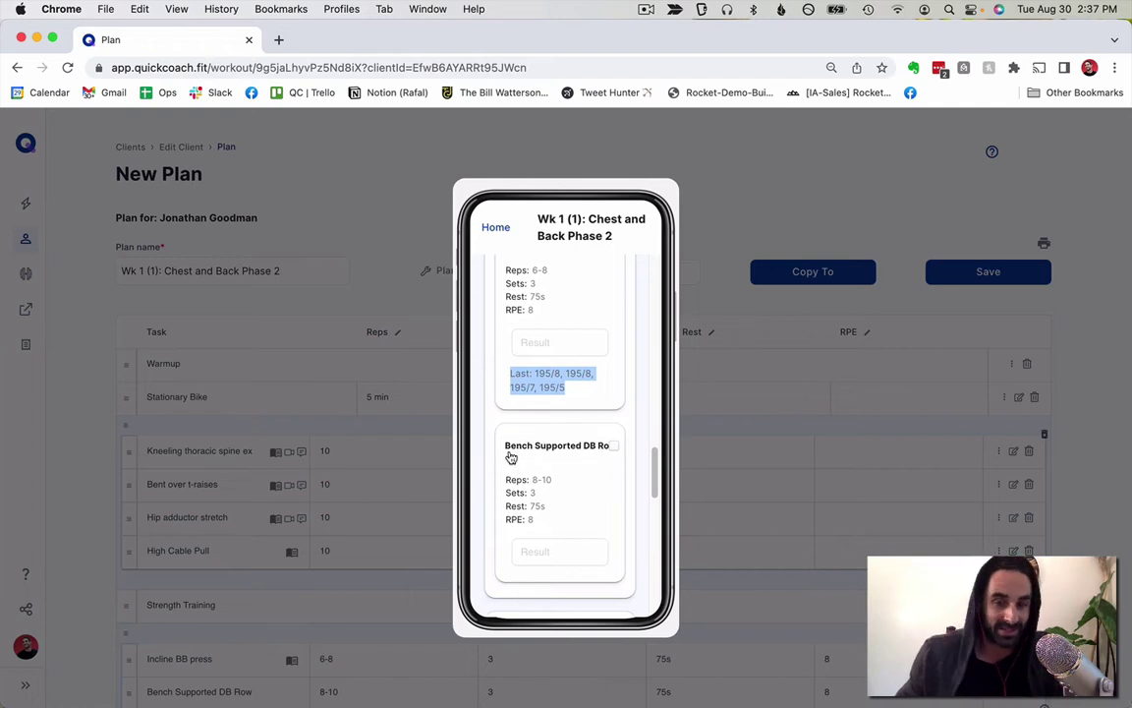
scroll(555, 564, down, 6)
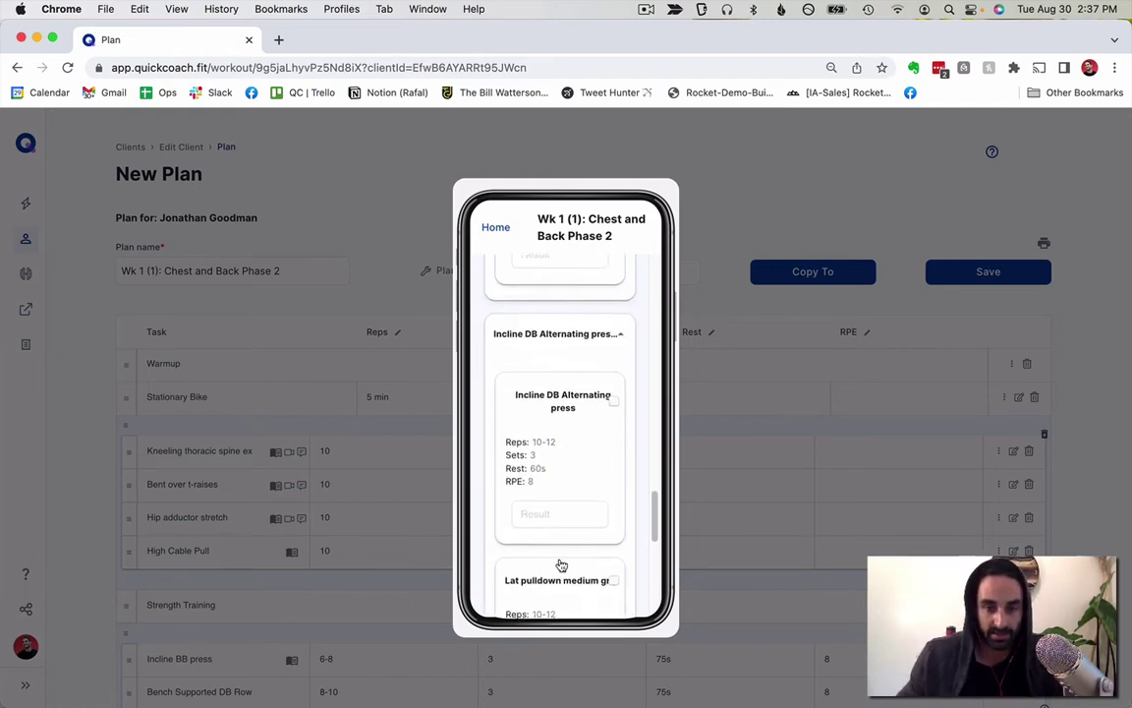
scroll(559, 564, down, 5)
drag(528, 422, 509, 425)
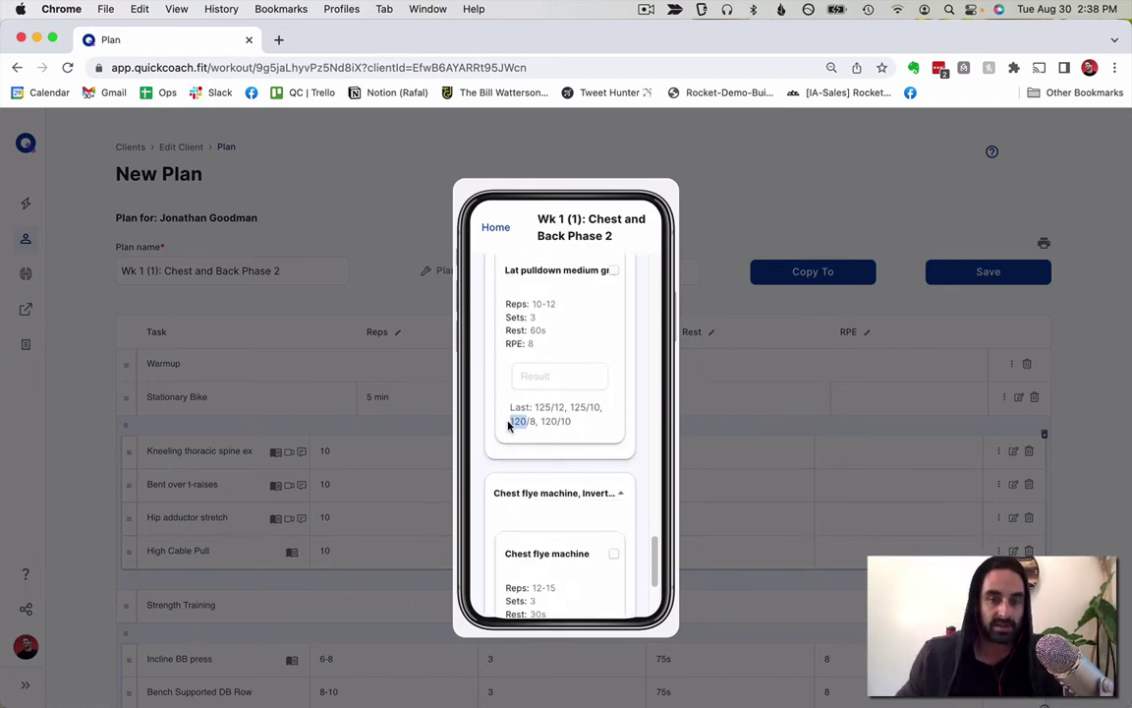
triple_click(509, 425)
click(575, 444)
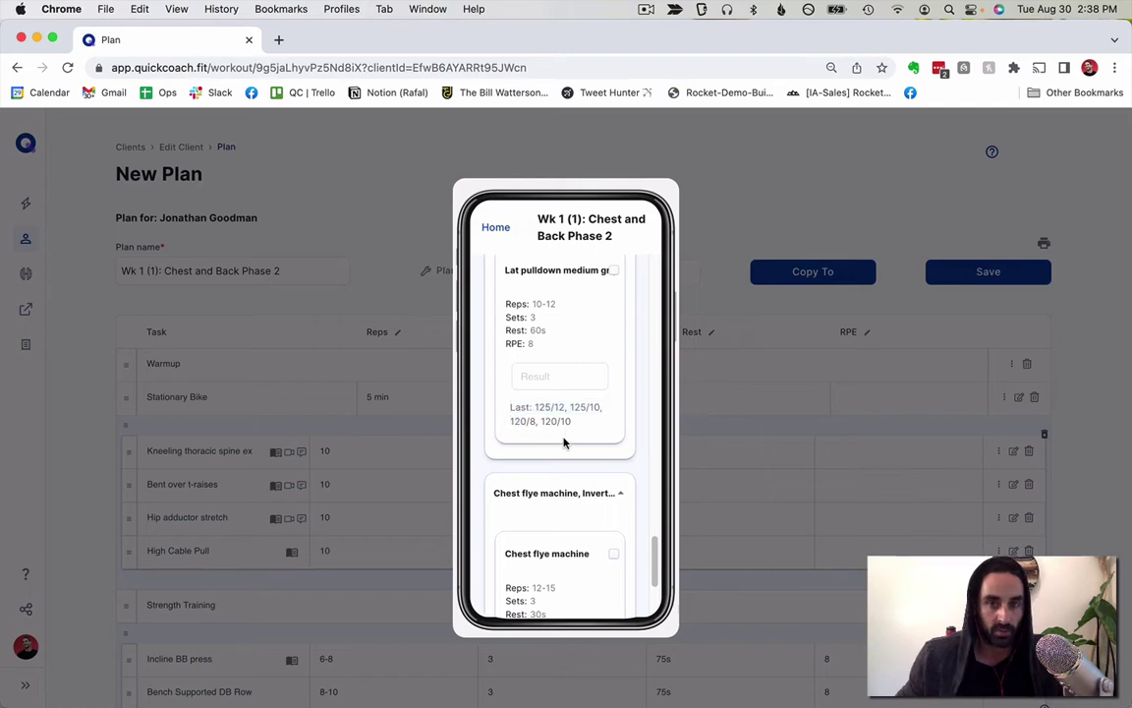
Close the client preview and save the Chest and Back plan
click(403, 212)
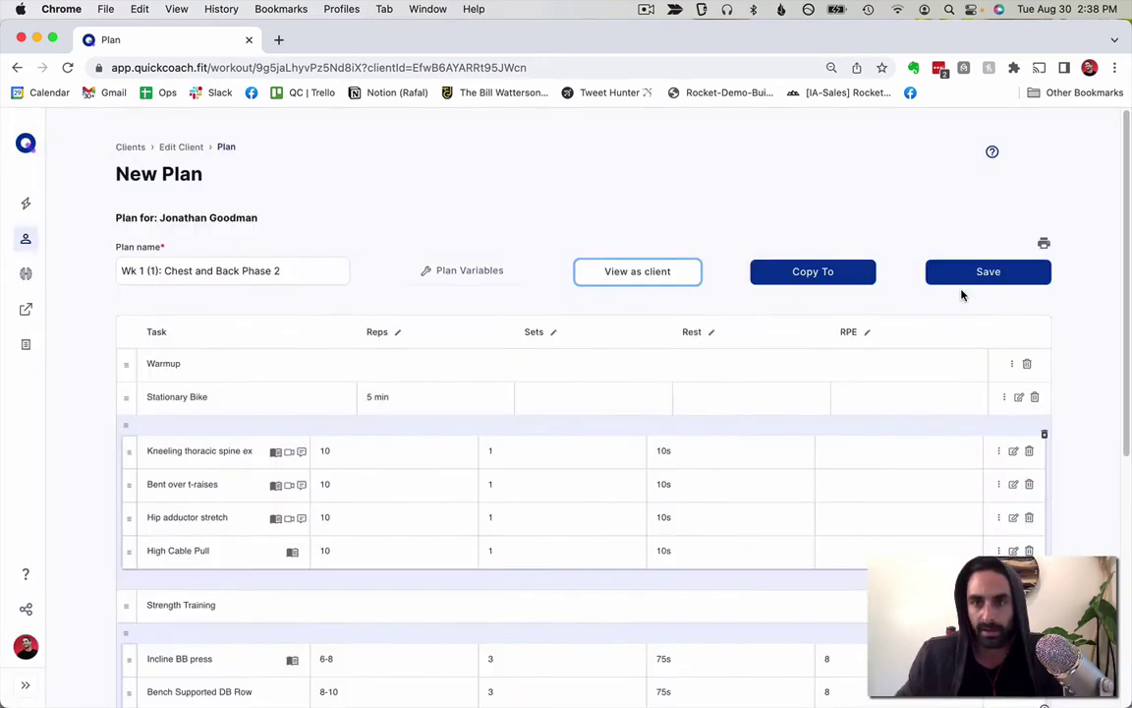
click(1008, 273)
scroll(423, 295, down, 3)
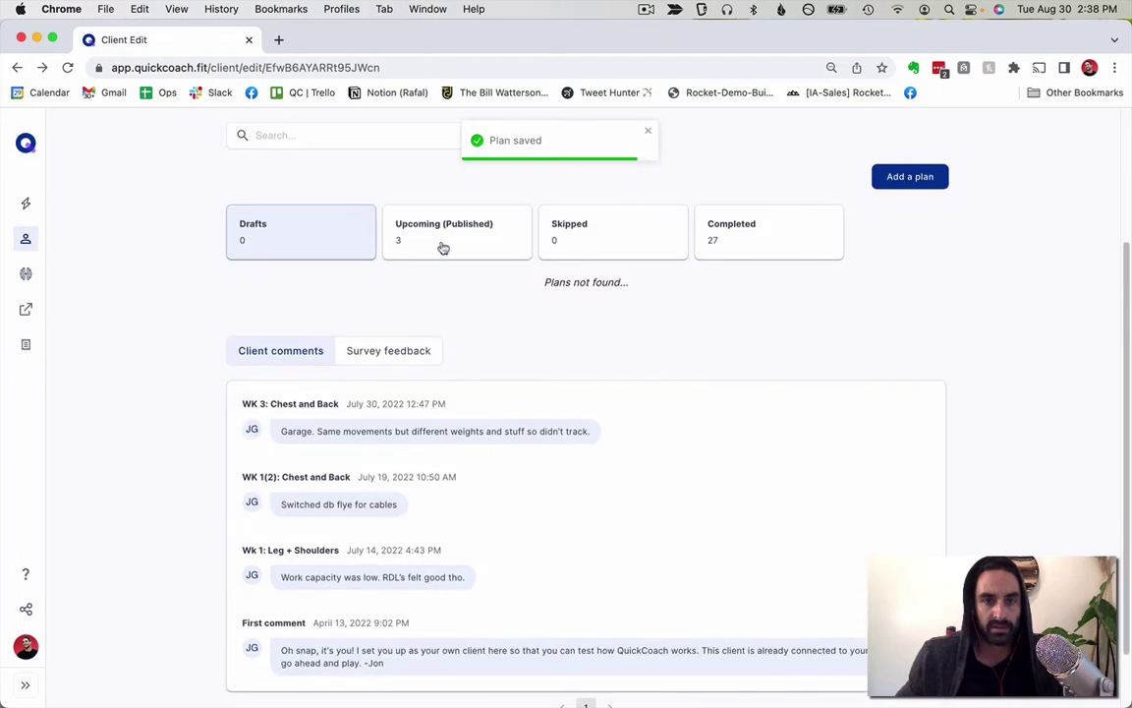
Open the client's upcoming "Wk 1 (1): Arms and Core Phase 2" plan for editing
click(442, 245)
scroll(462, 403, down, 3)
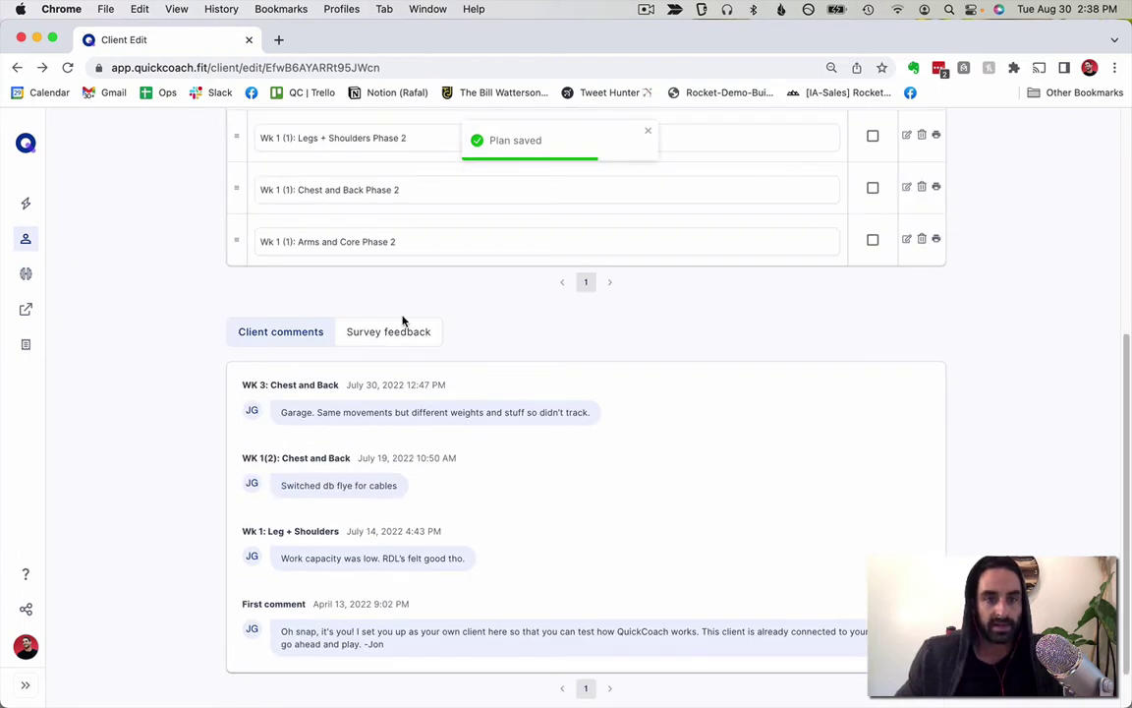
click(908, 241)
Fill the first strength training row with the existing exercise "Seated db biceps curls" at 6-8 reps
scroll(399, 354, down, 3)
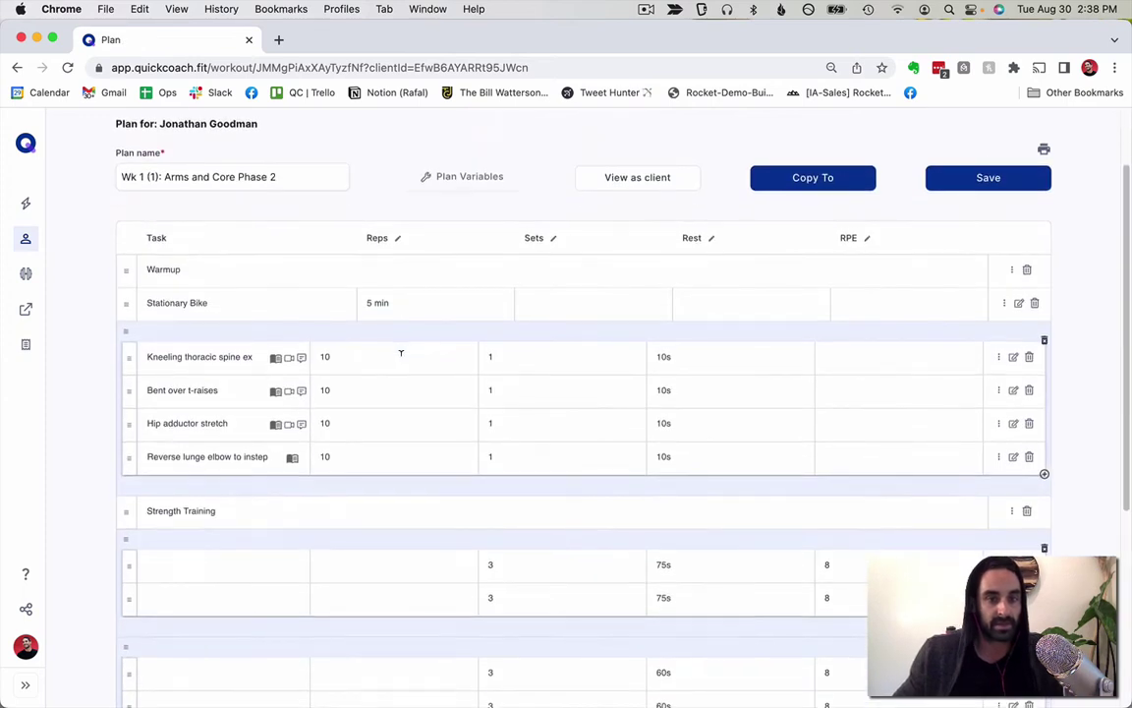
click(258, 457)
text(Seated)
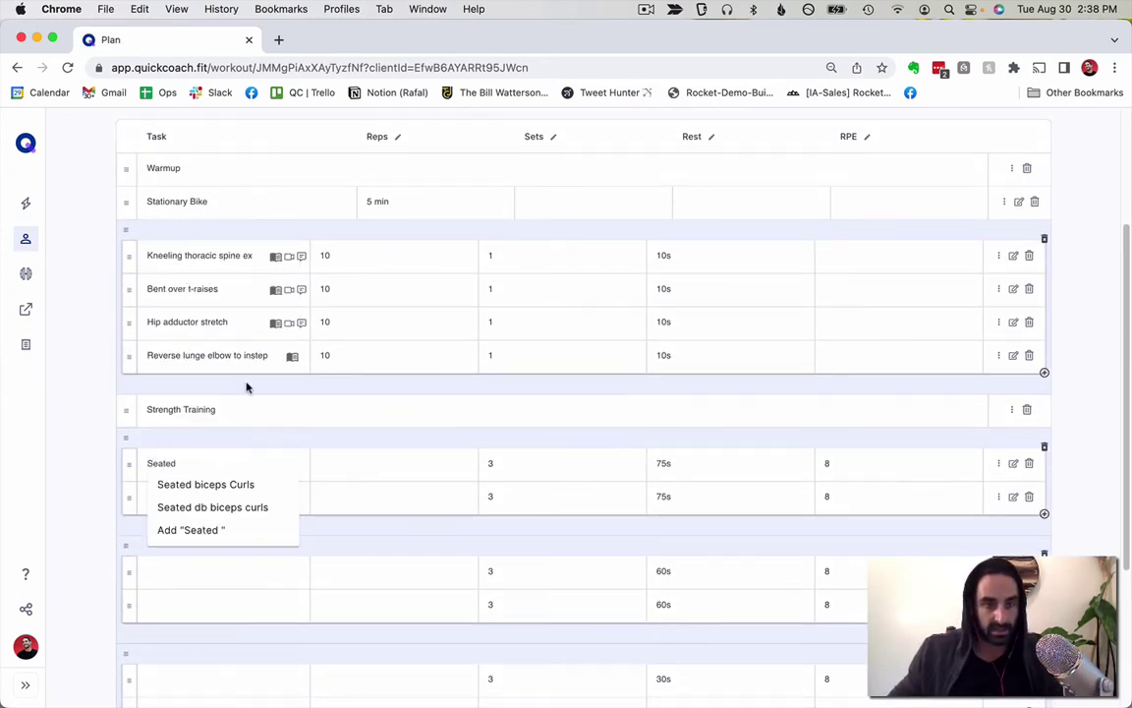
click(206, 508)
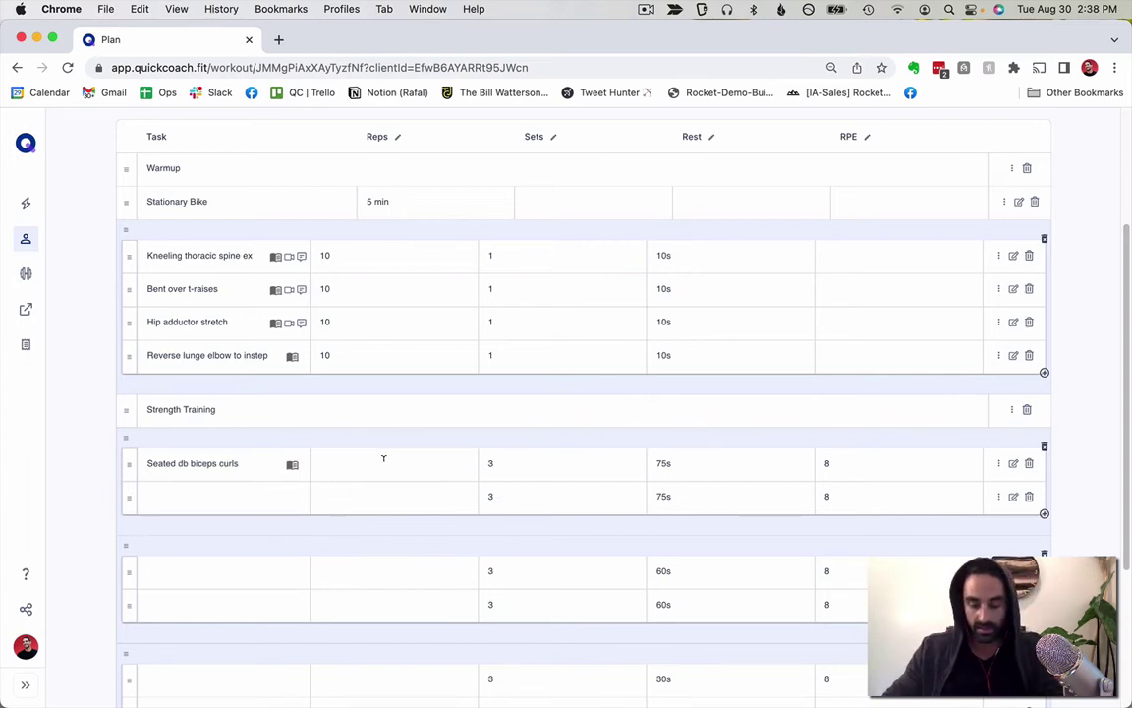
Add "Ab rollouts" as a new exercise in the row below the biceps curls, with 8-10 reps
click(210, 493)
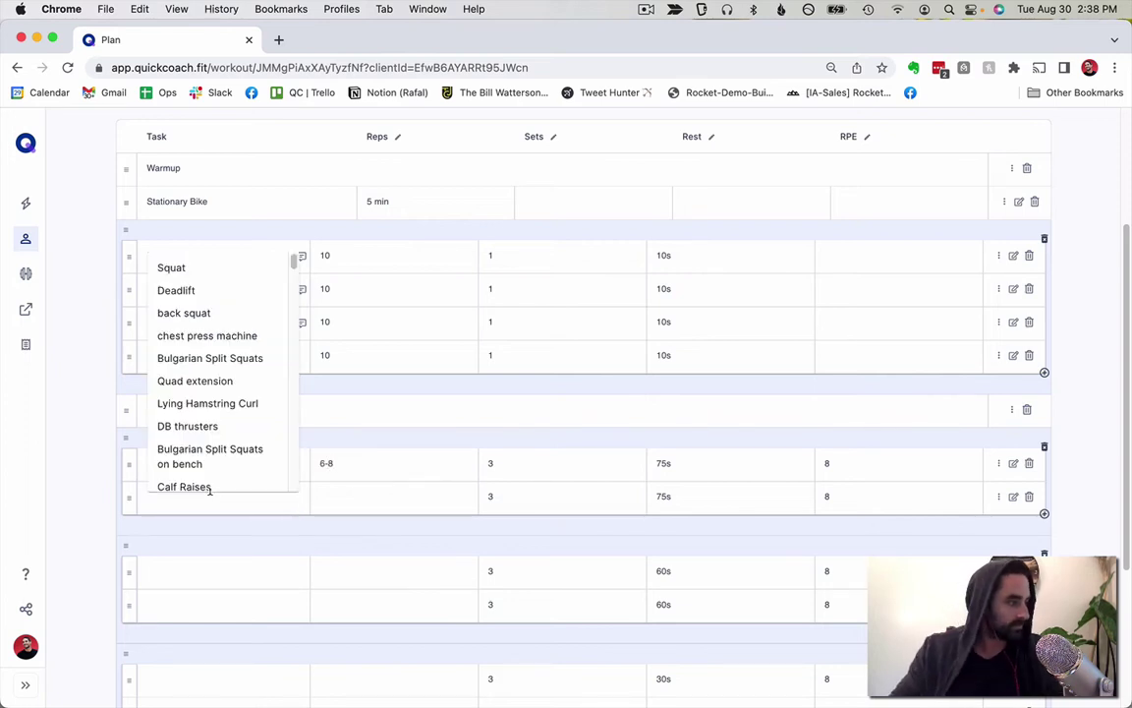
text(Ab rollouts)
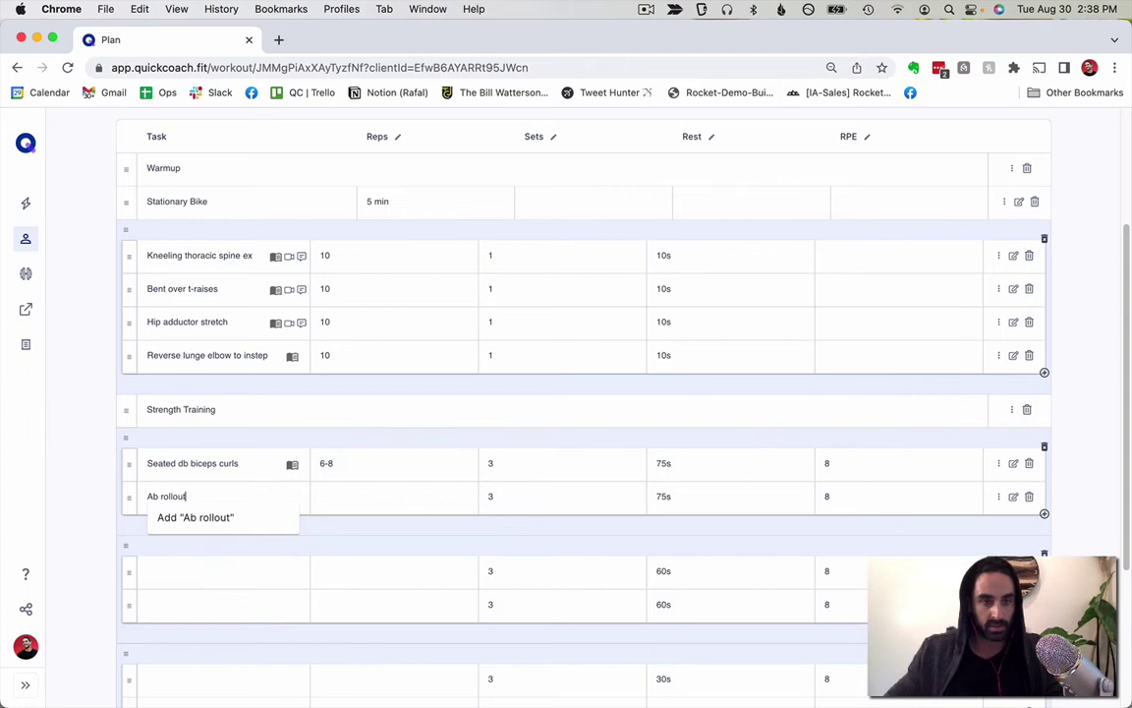
click(410, 490)
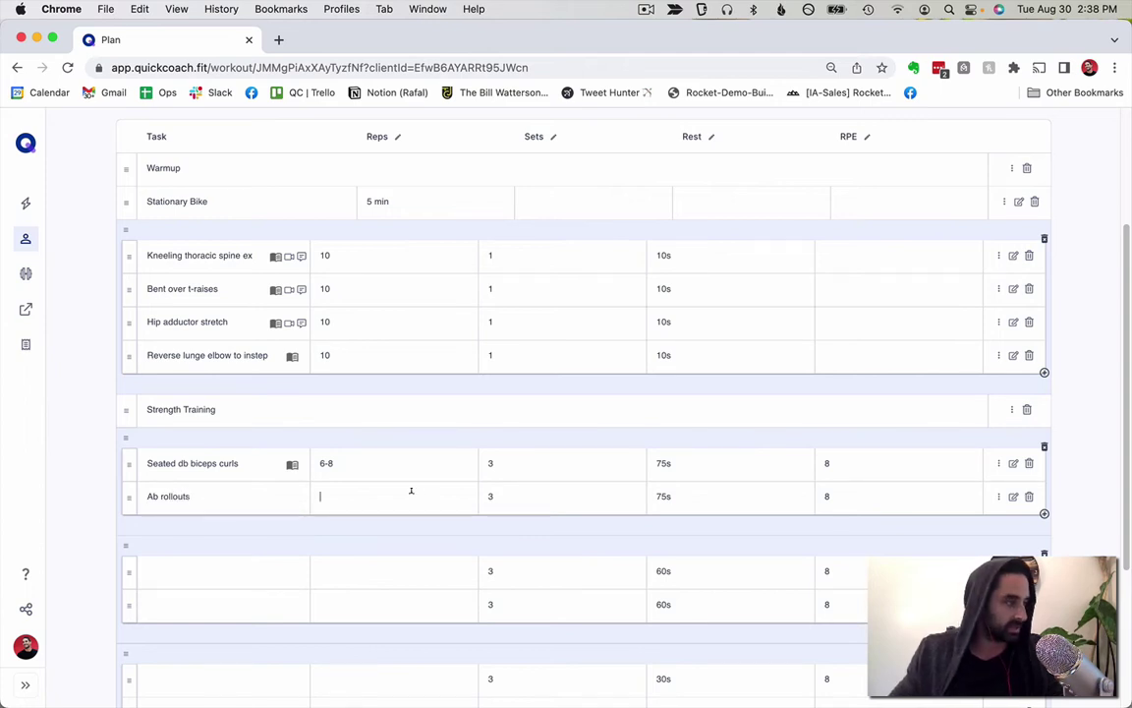
click(210, 496)
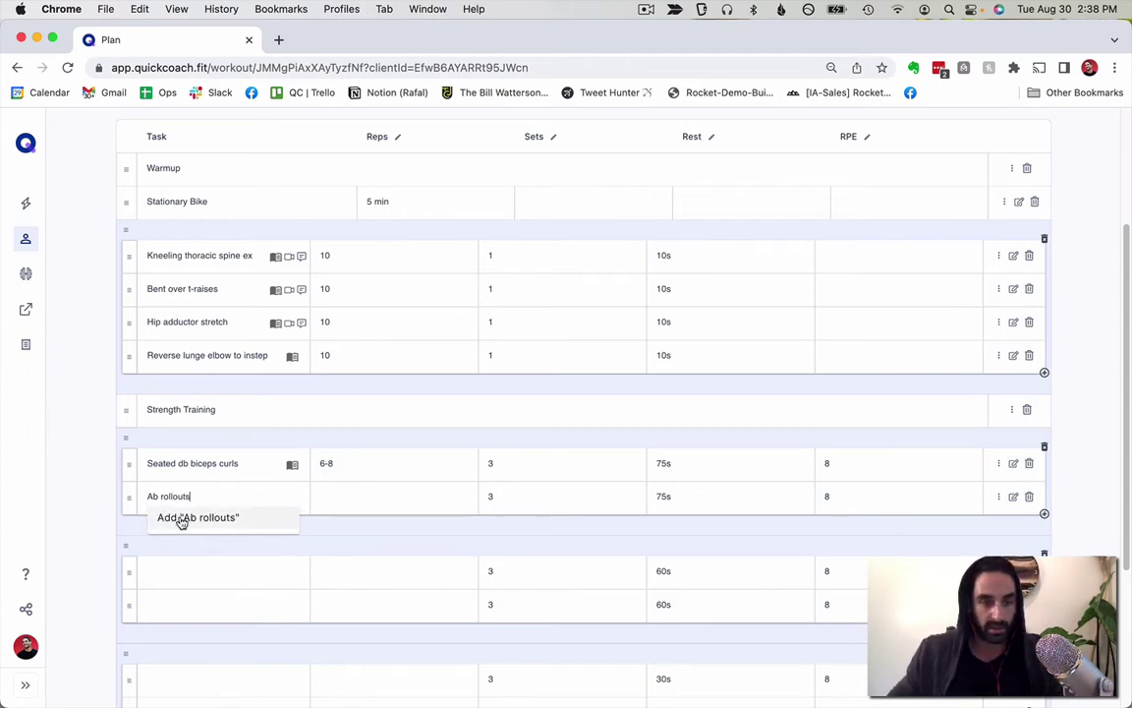
click(378, 496)
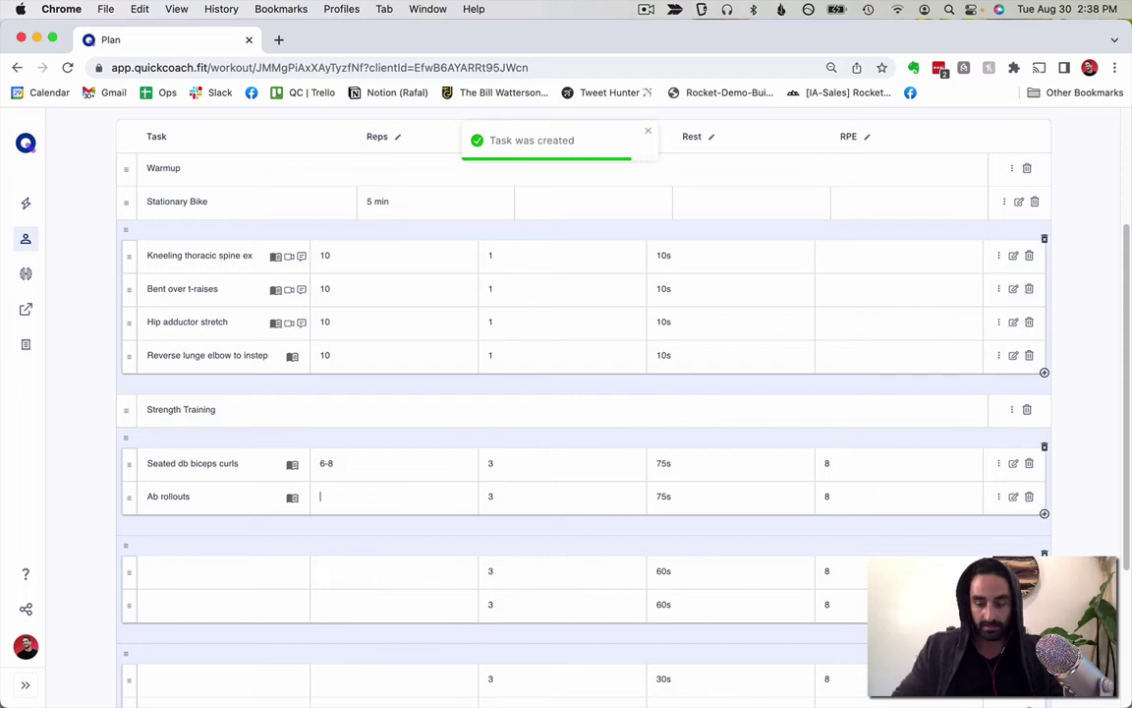
text(8-10)
Add "DB triceps extensions" as a new exercise in the first row of the second strength superset, with 10-12 reps
scroll(371, 497, down, 3)
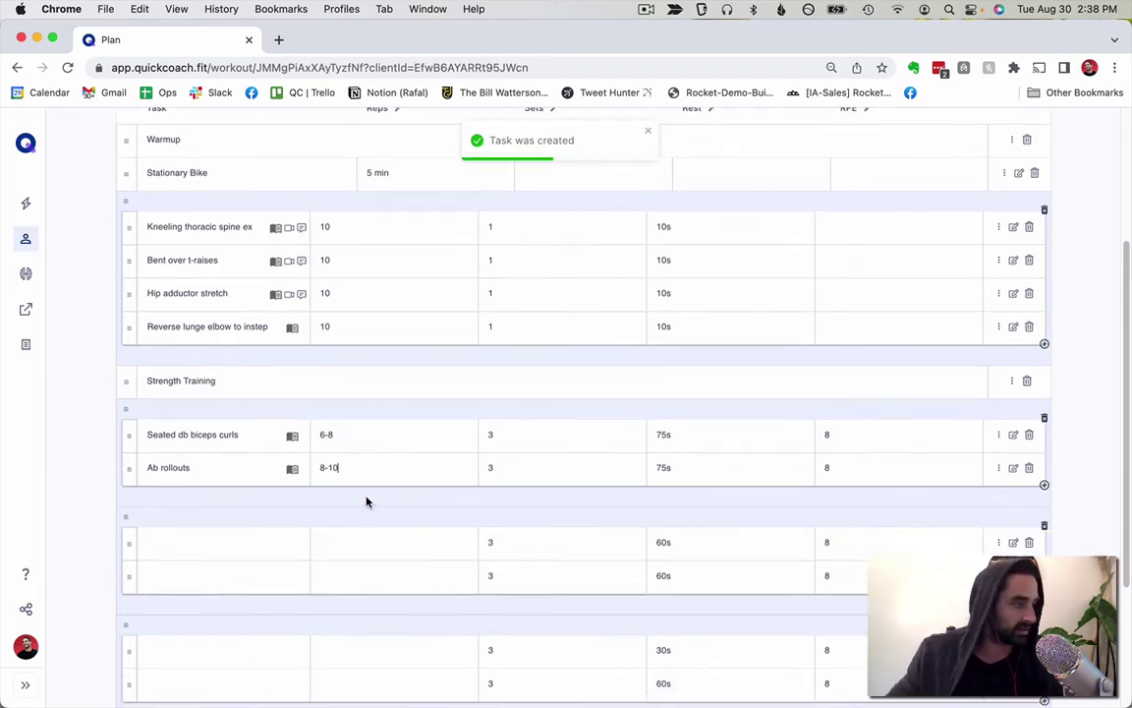
click(194, 482)
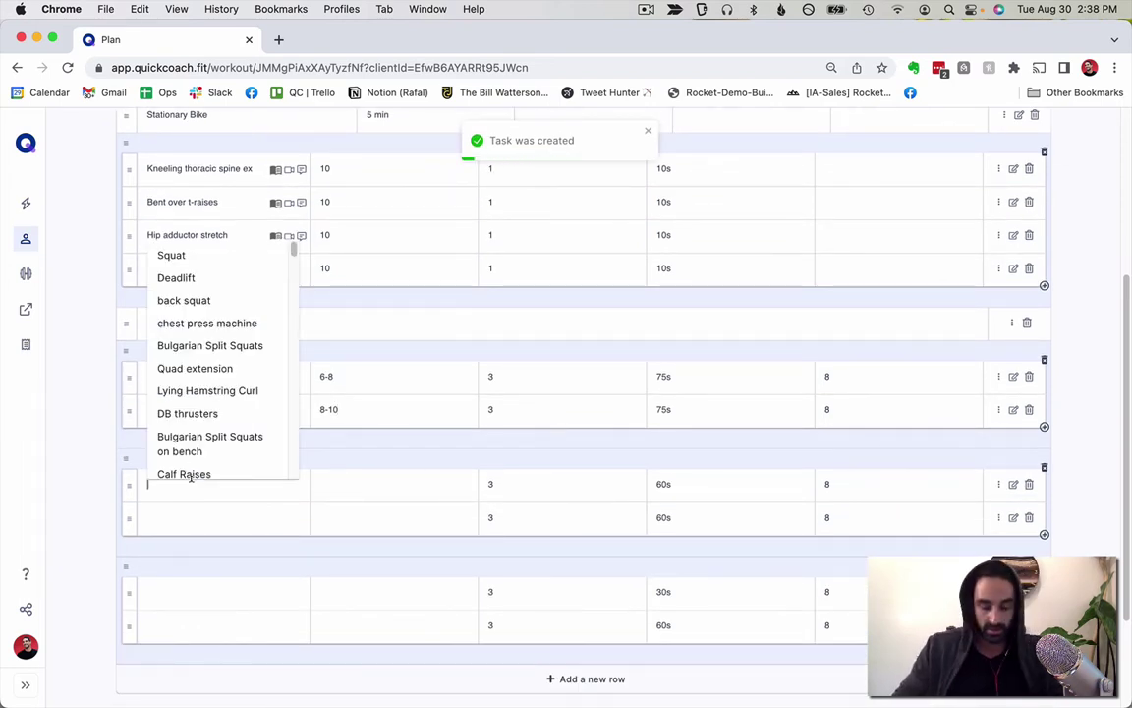
text(DB triceps extensions)
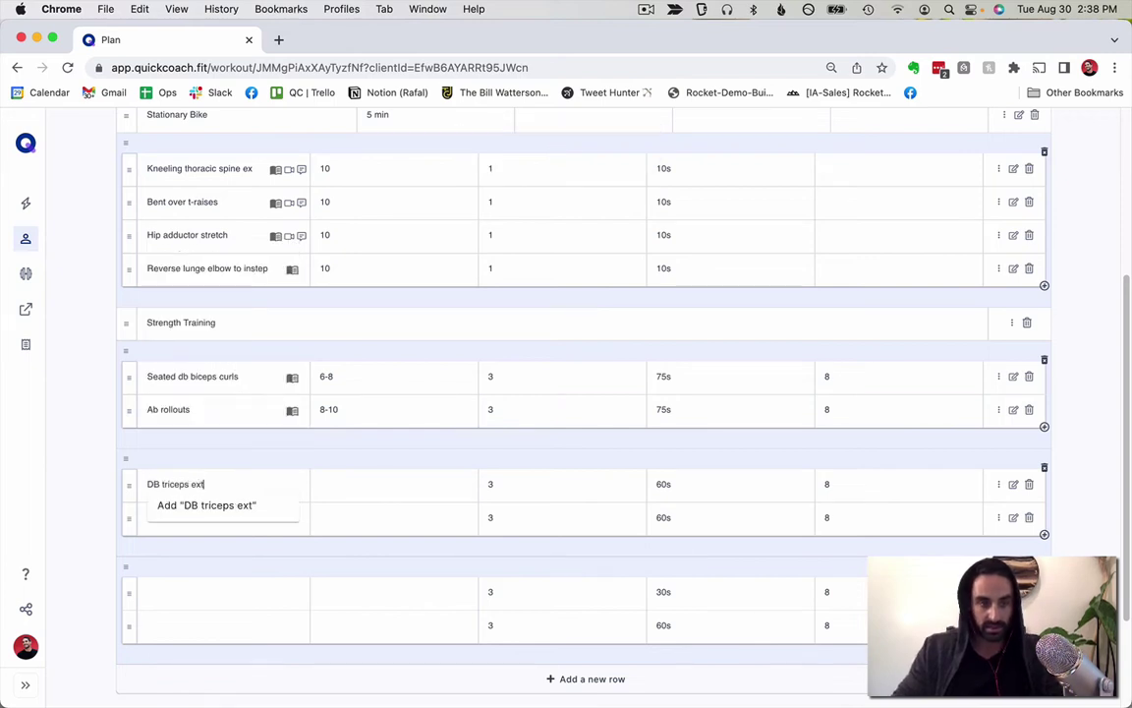
click(150, 503)
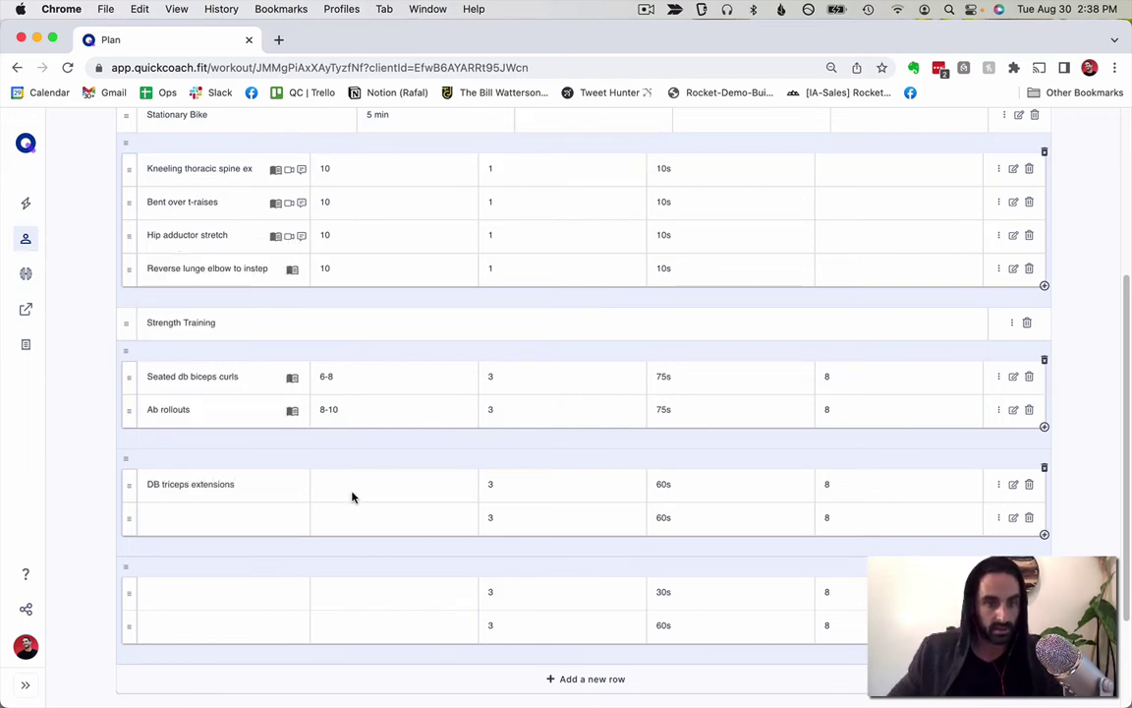
click(352, 494)
text(10-1)
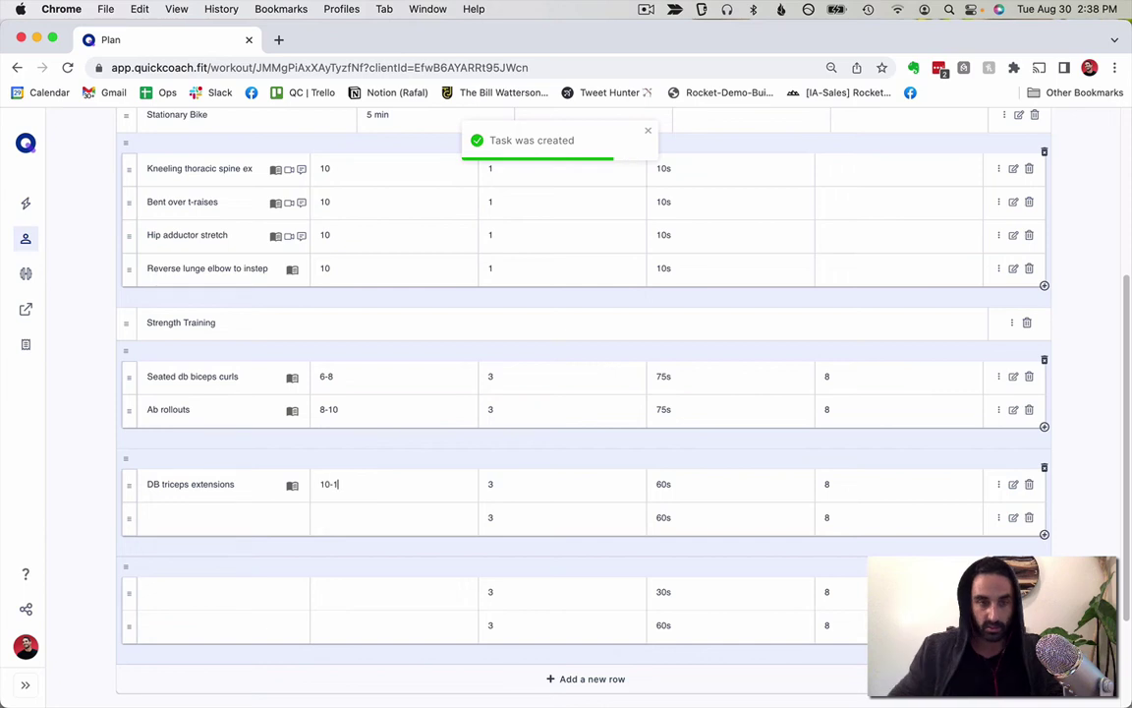
text(2)
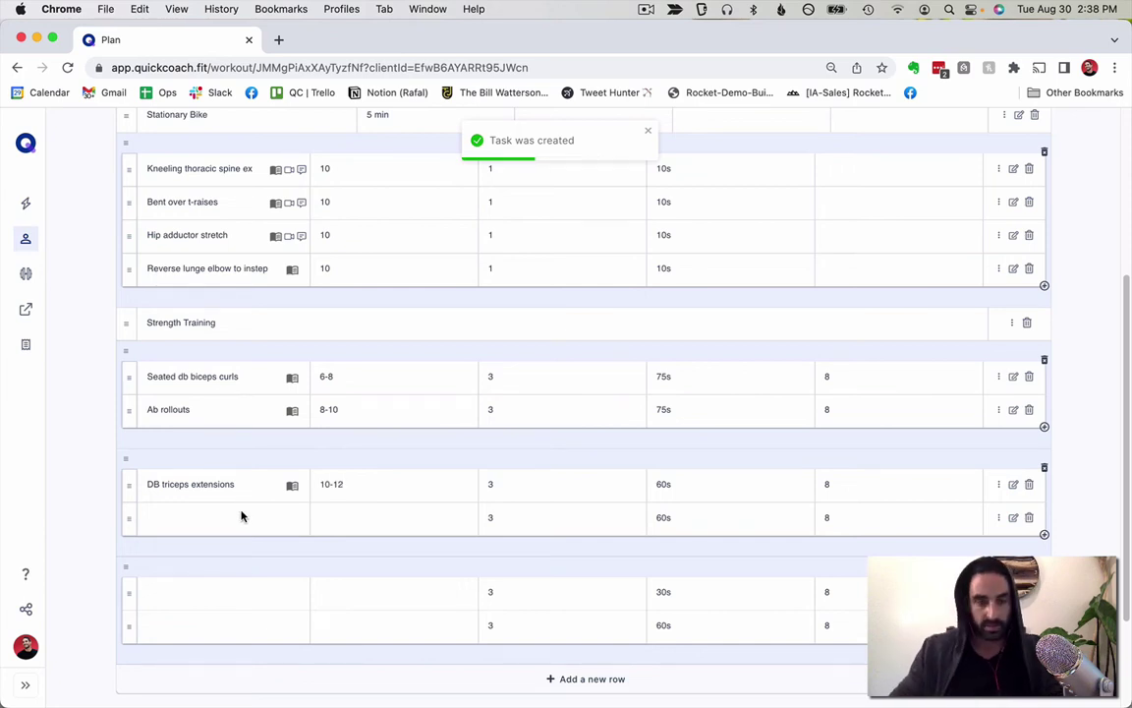
Add "Suitcase Carries" as a new exercise below the triceps extensions and set its reps to 50-60ft
click(240, 515)
text(suit)
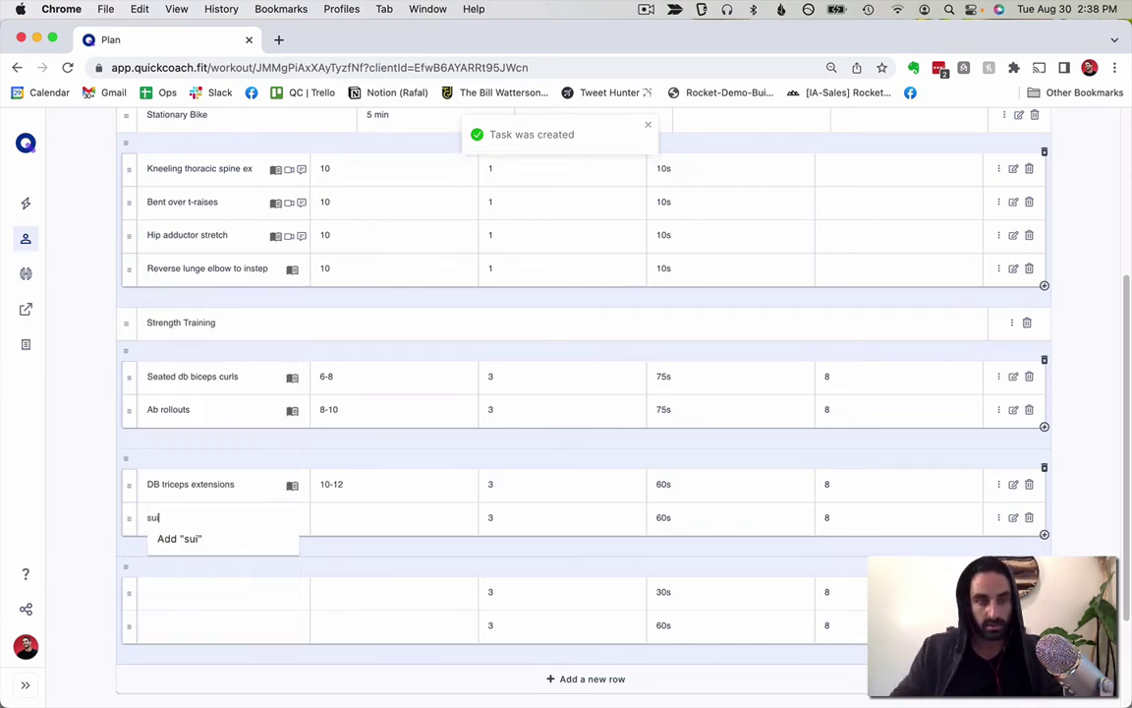
double_click(143, 515)
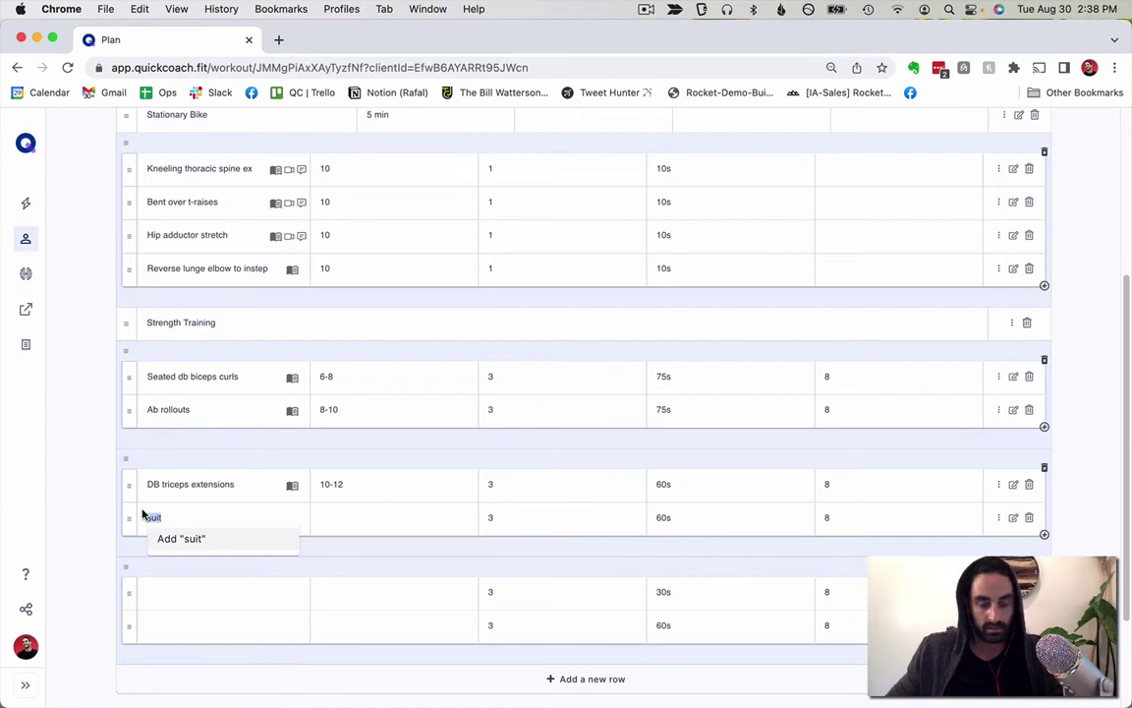
text(Sui)
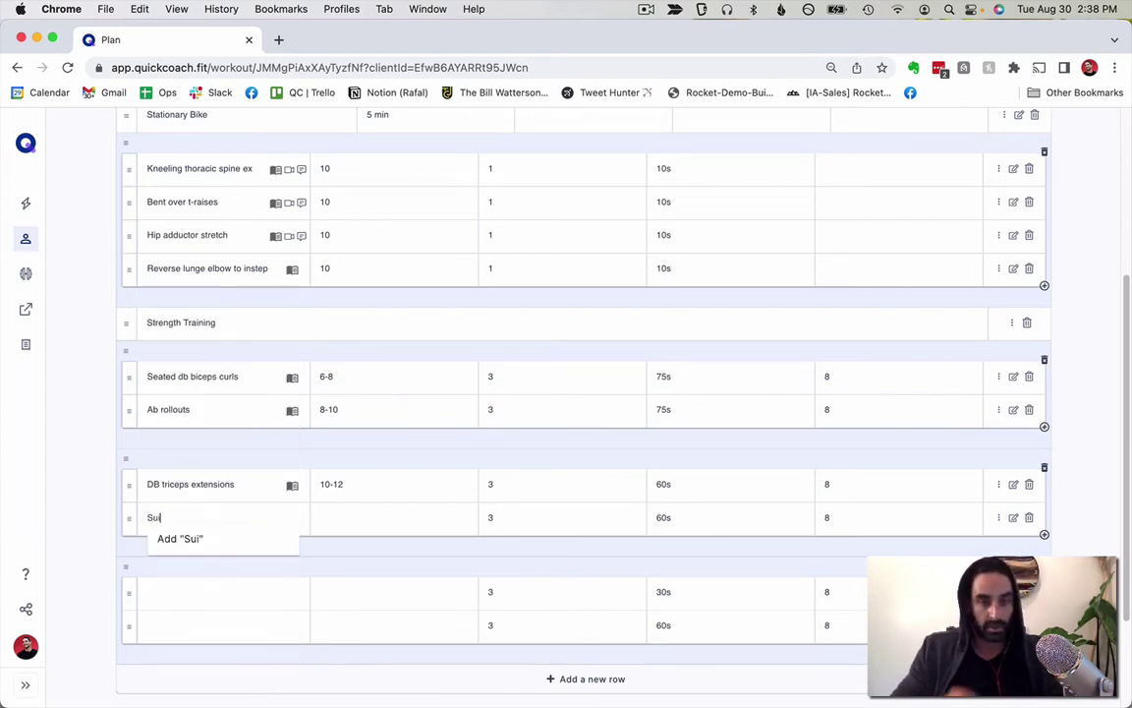
text(tcase Carries)
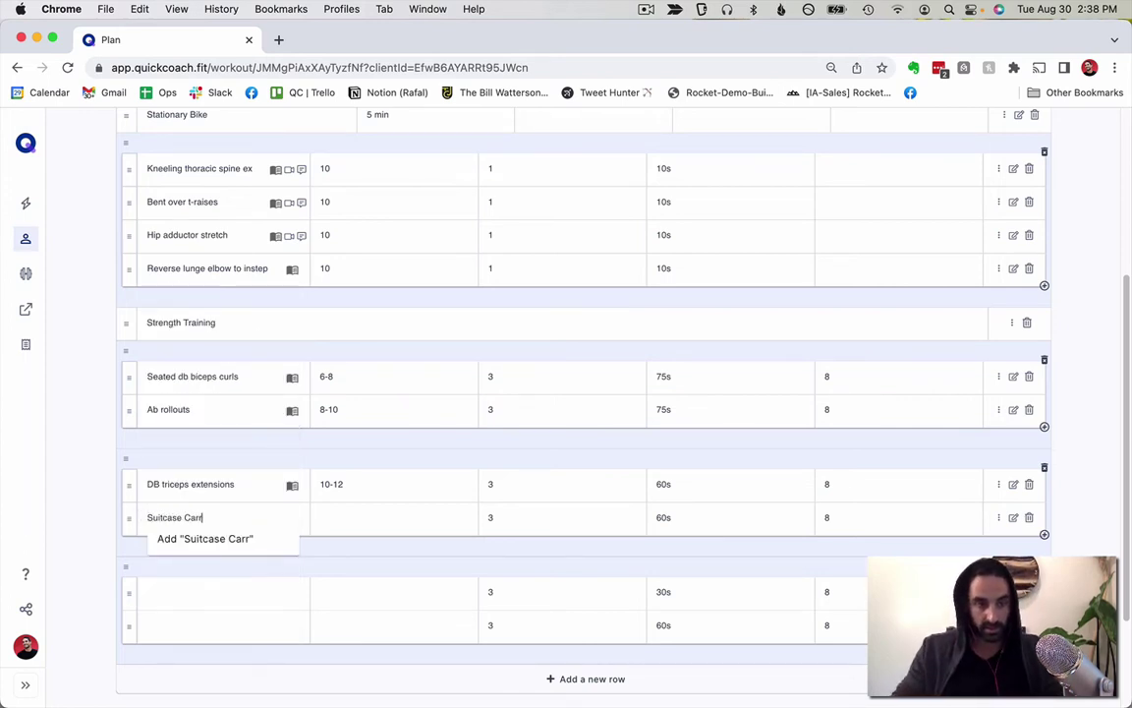
click(196, 539)
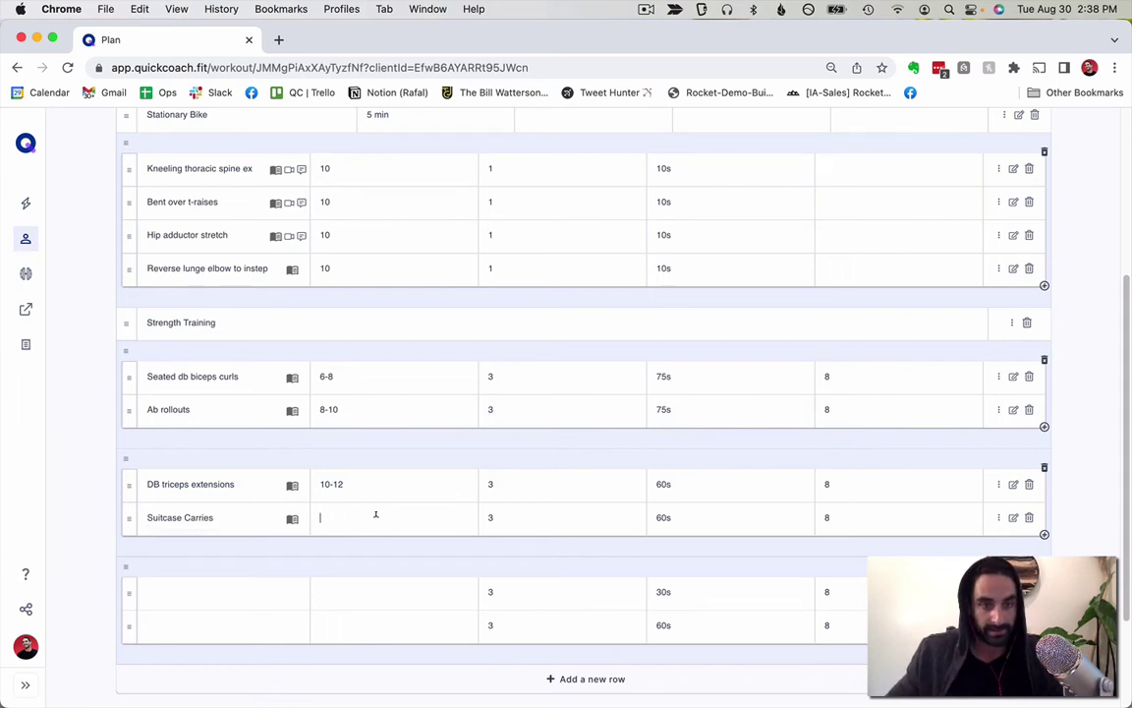
text(5)
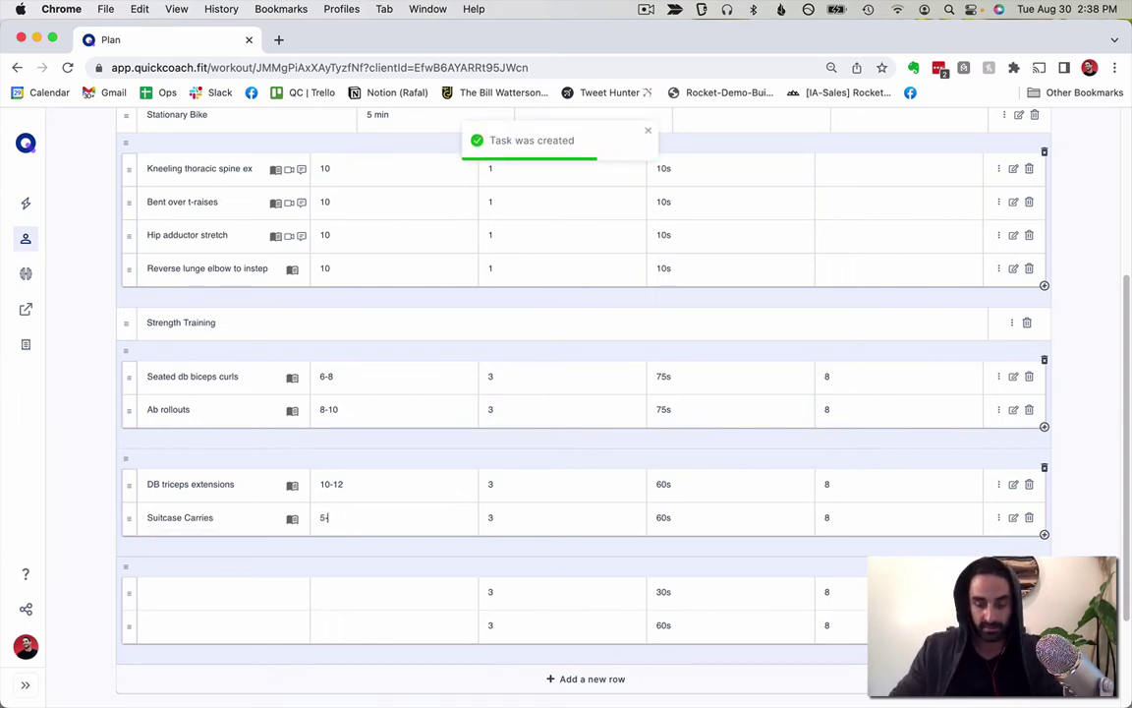
text(--60ft)
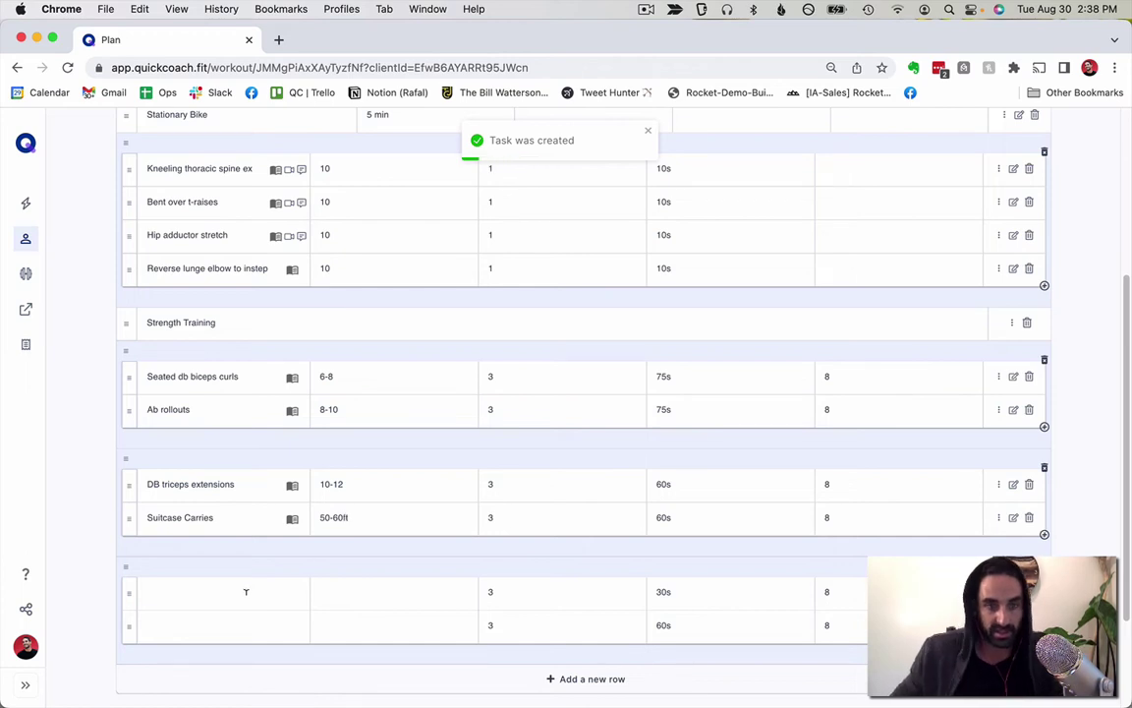
Choose the existing exercise "Low pulley ez-bar curl" for the first row of the third strength superset
click(244, 589)
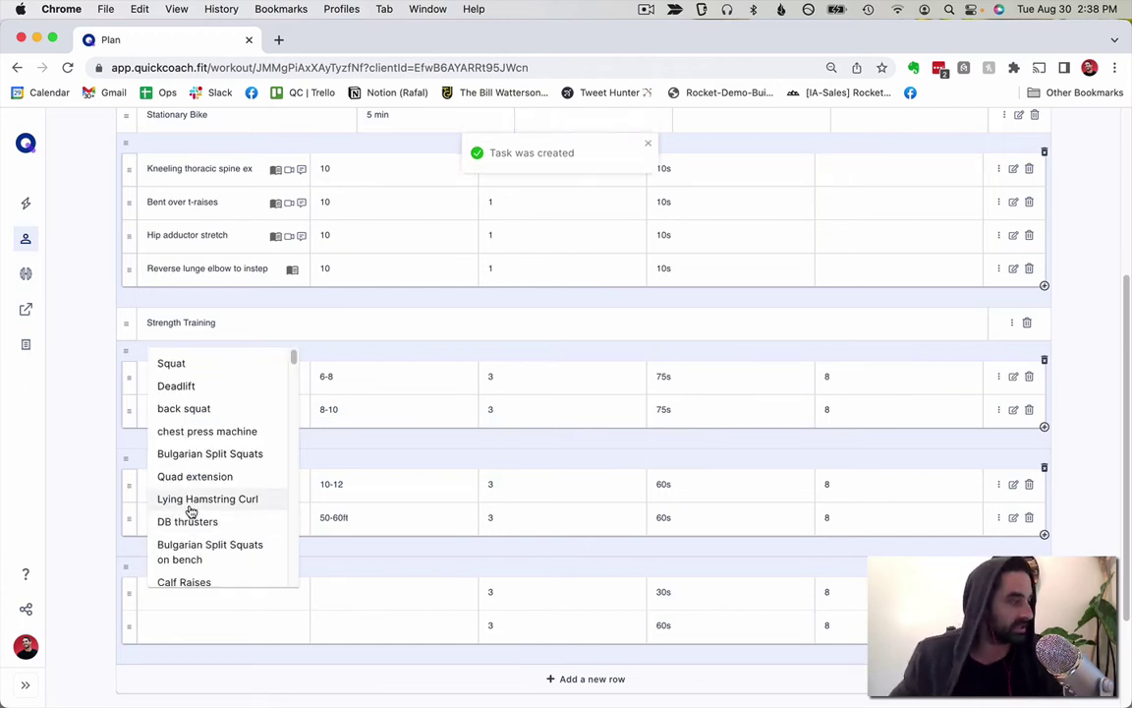
text(Low)
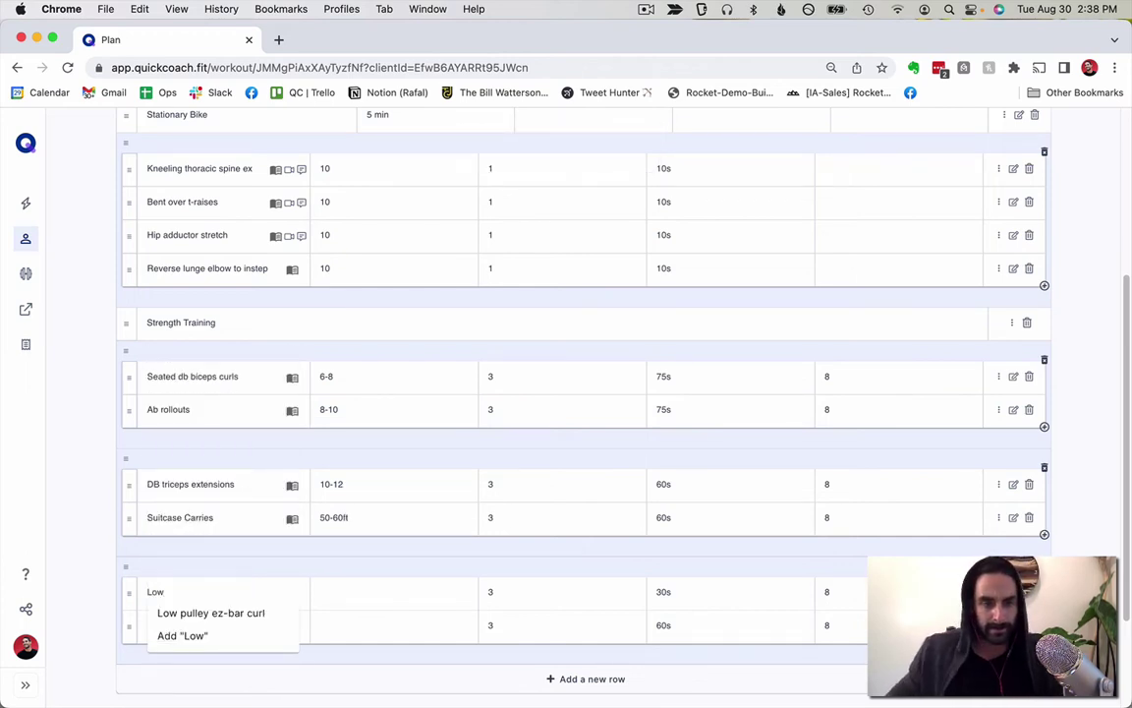
click(187, 613)
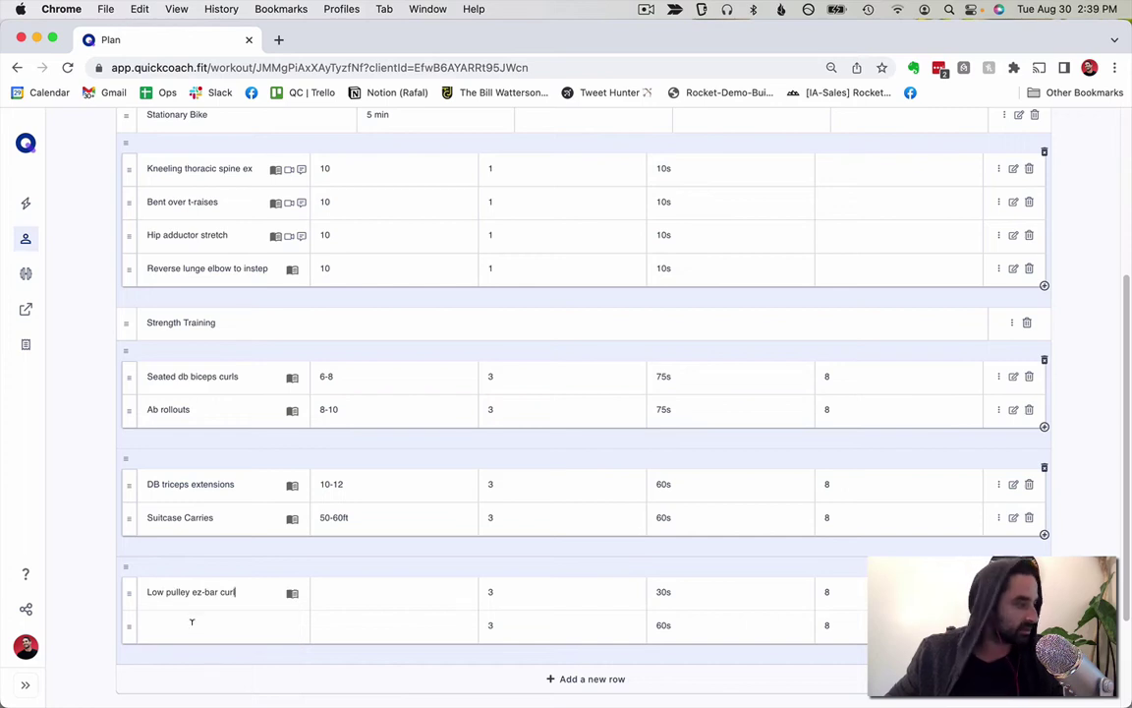
Add "Side Hold" as a new exercise in the last row with reps of 30s, and set the low pulley curl to 15-20 reps
click(192, 621)
text(S)
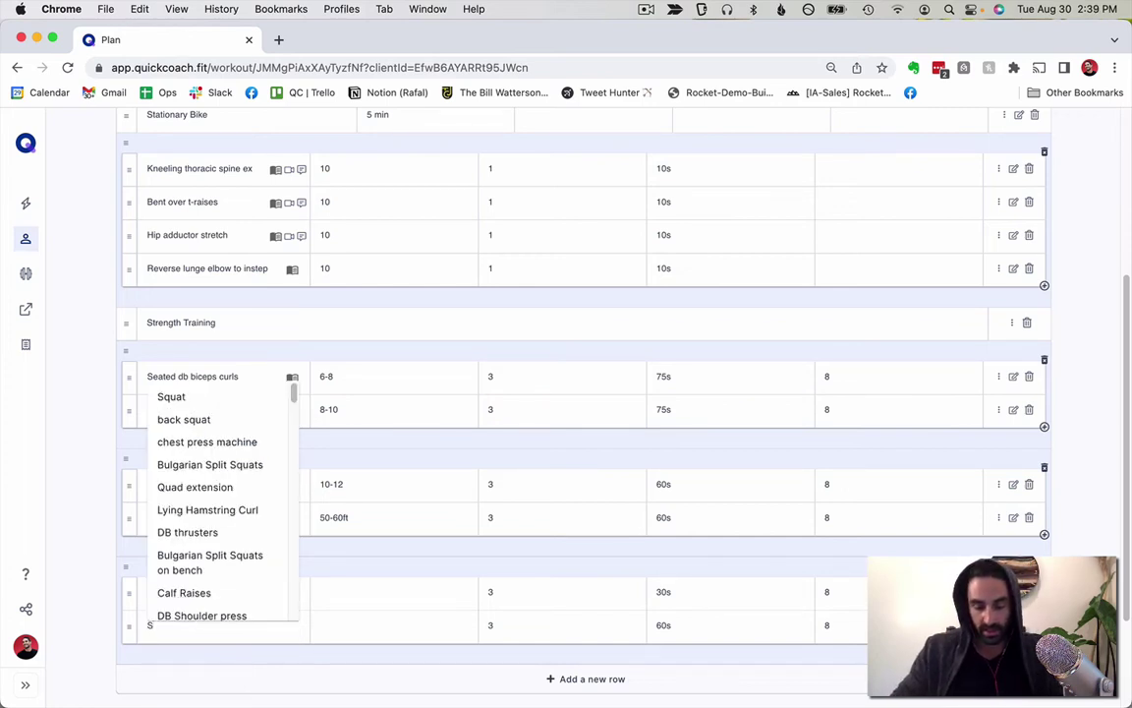
text(ide Hold)
click(334, 621)
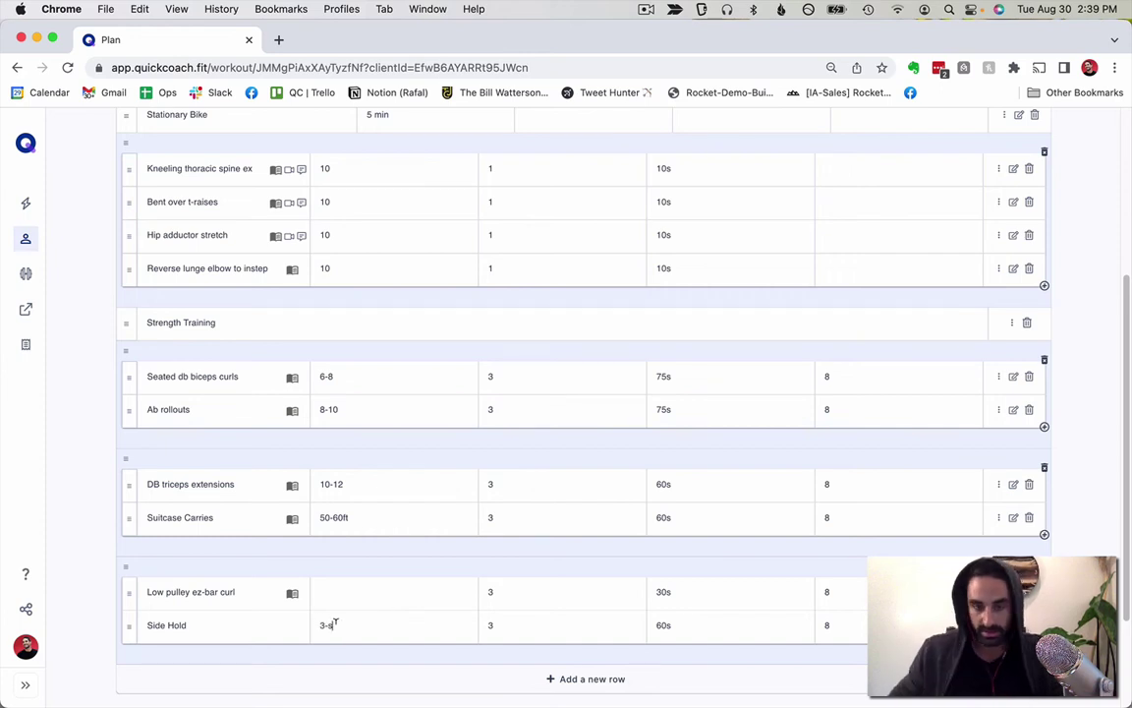
click(236, 625)
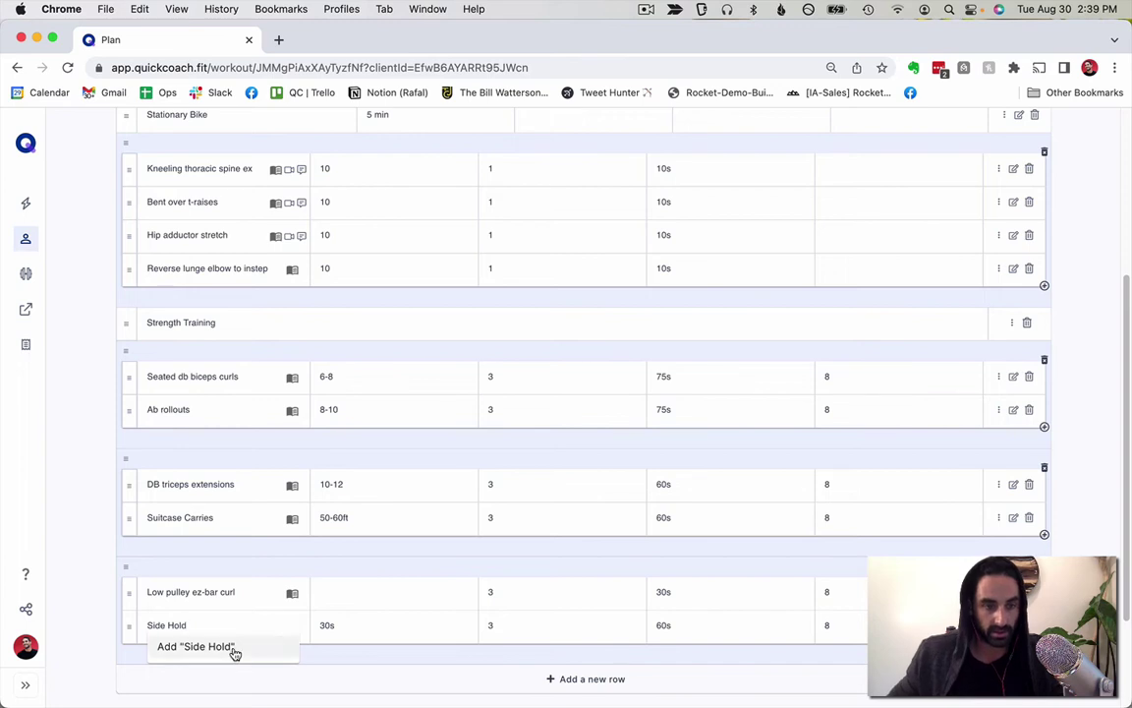
click(232, 650)
click(388, 590)
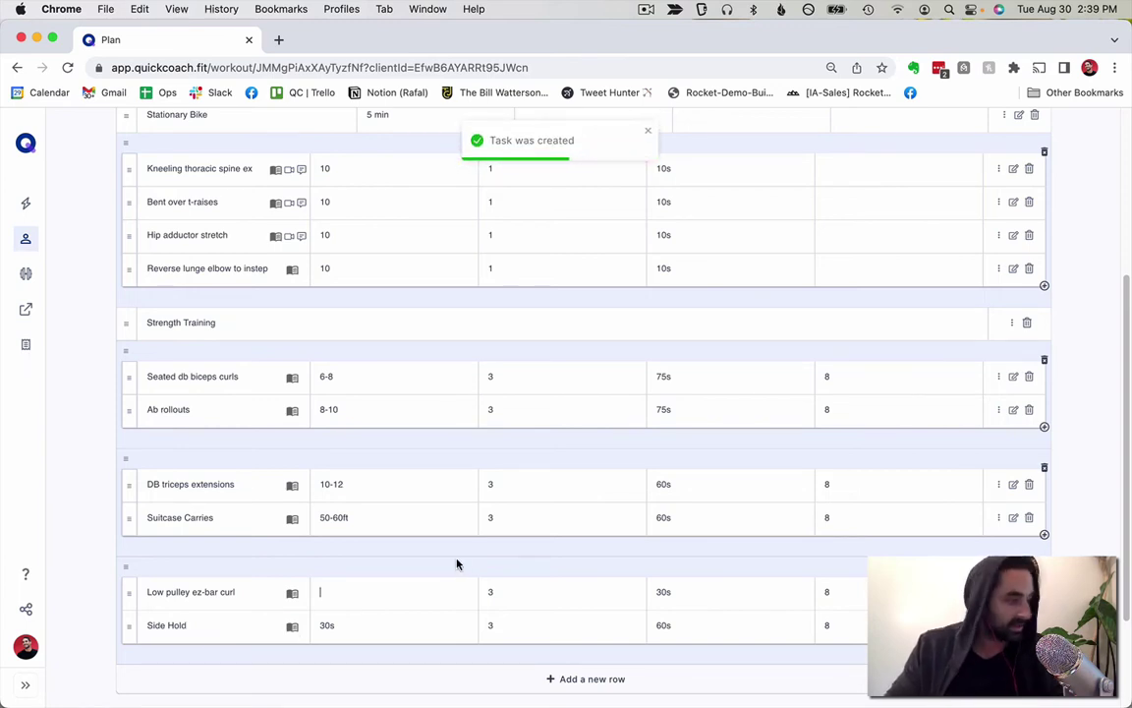
text(15-20)
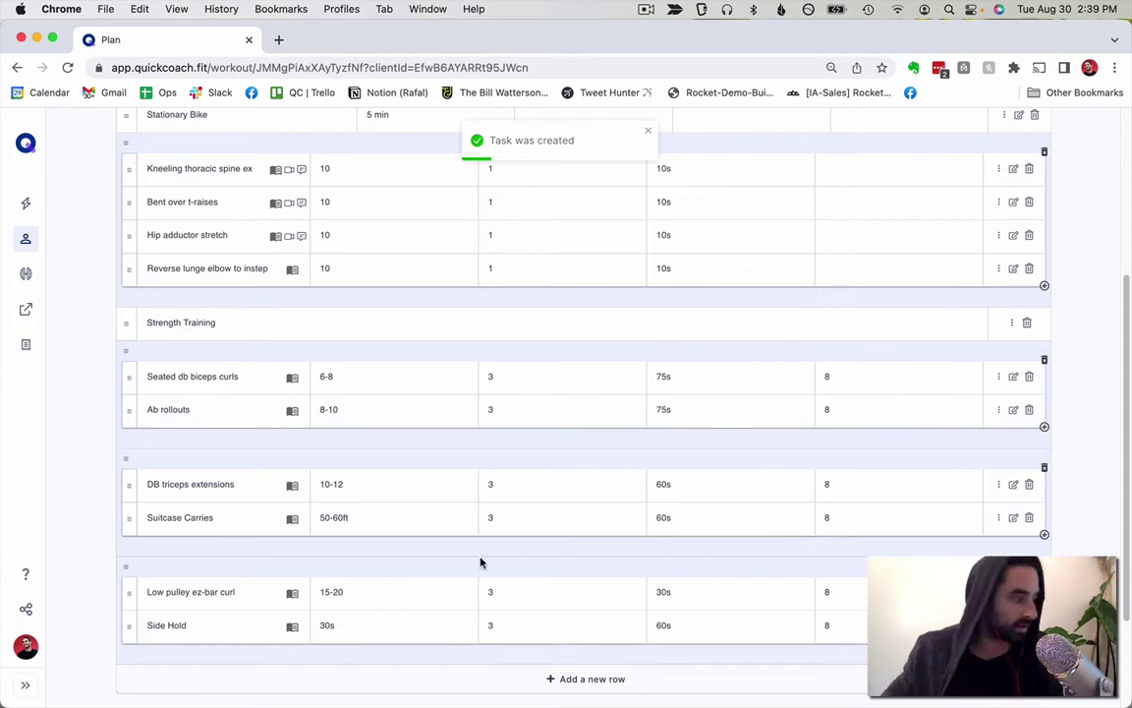
Add a new section row titled "Conditioning (optional)" below the last strength superset
scroll(502, 503, down, 3)
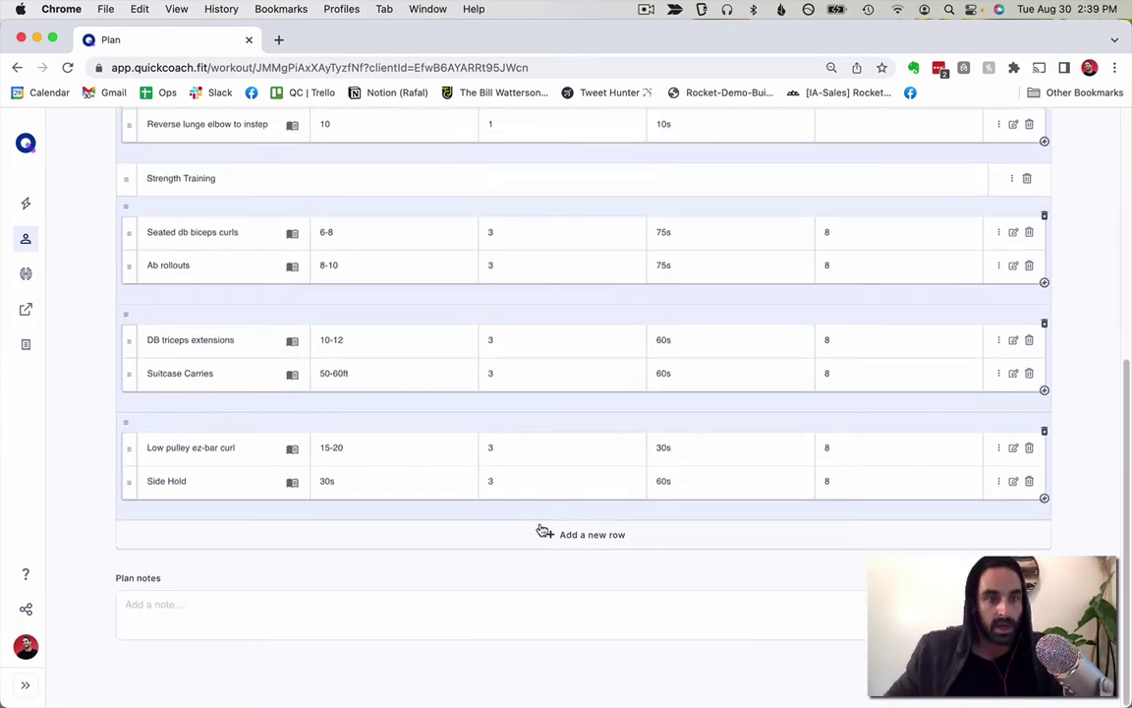
scroll(472, 493, up, 5)
scroll(438, 422, down, 9)
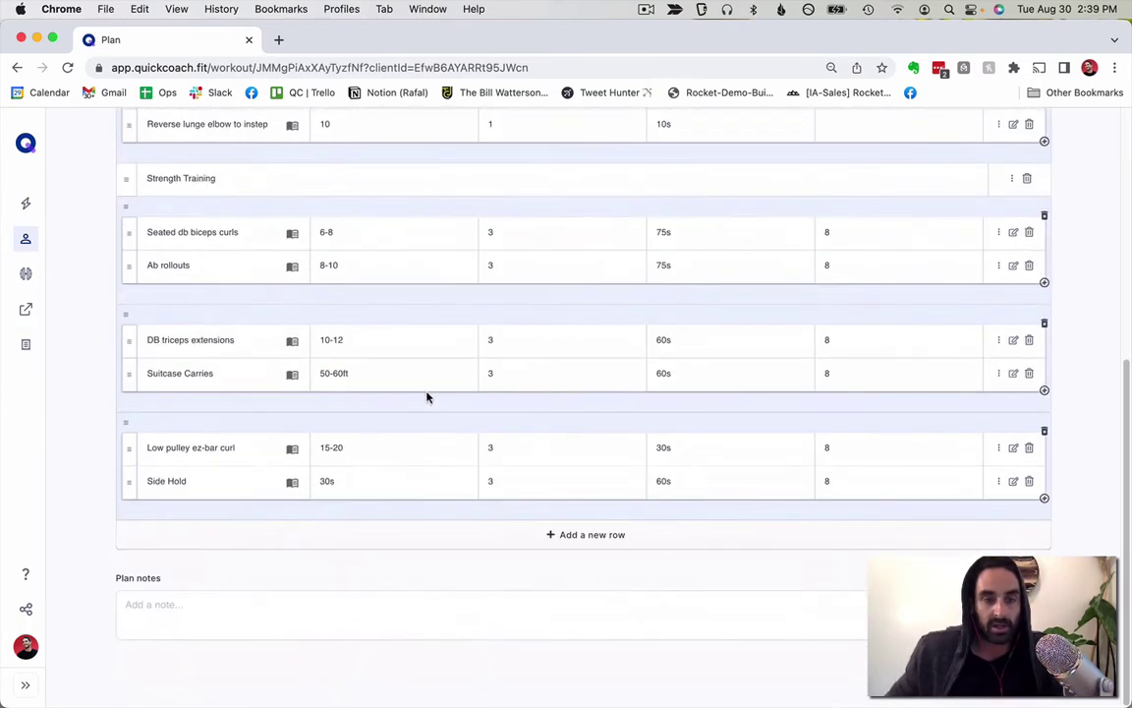
click(600, 536)
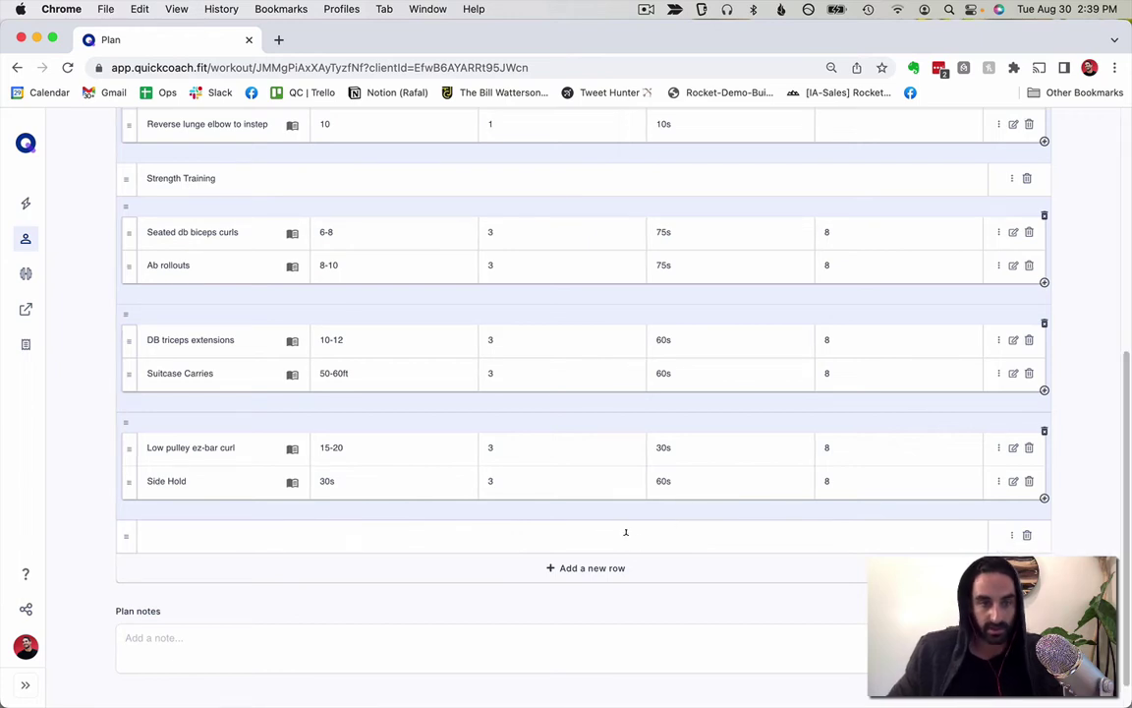
text(Condi)
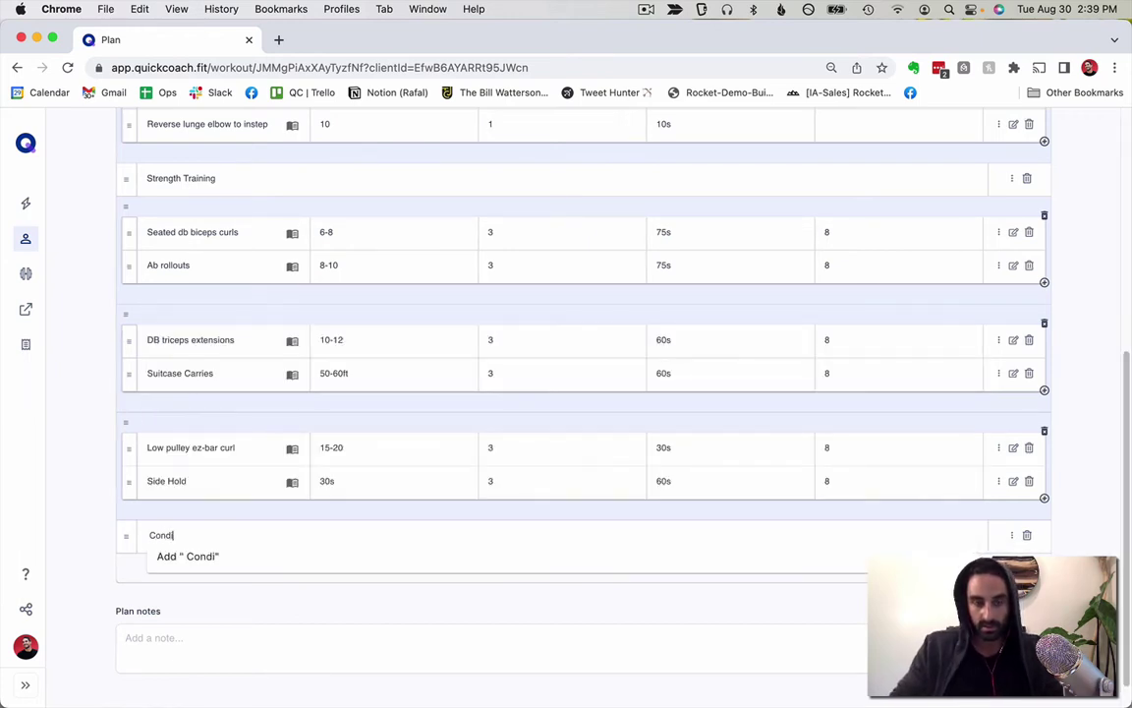
text(tioning (optio)
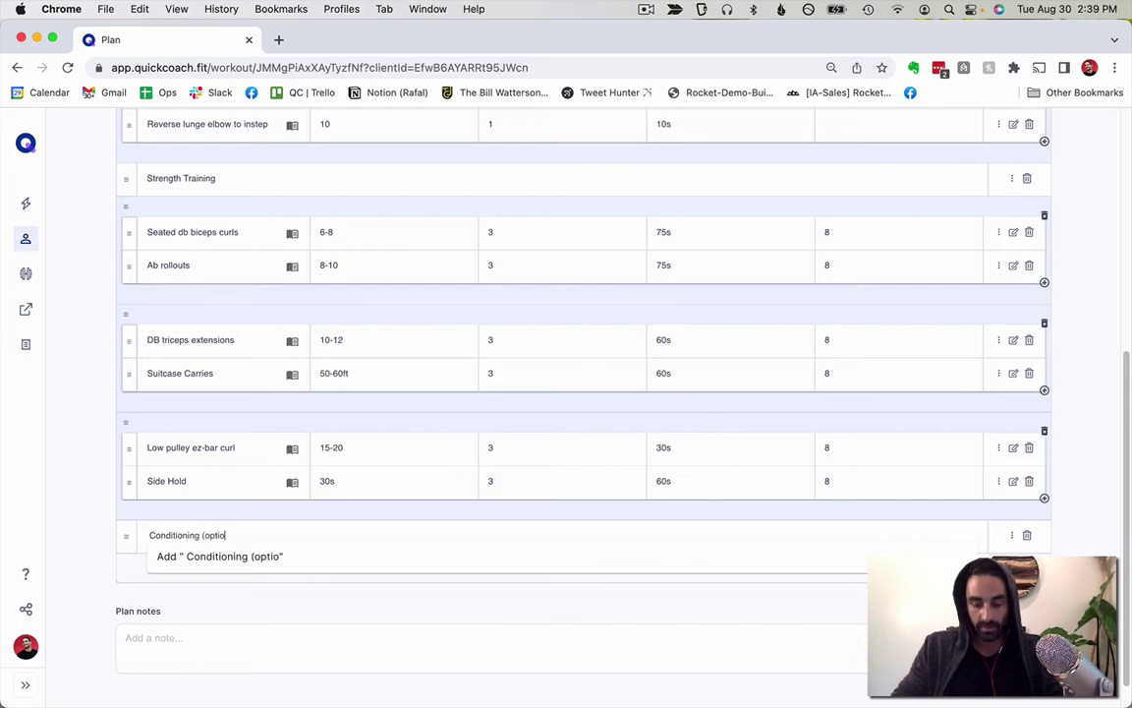
text(nal))
key(Return)
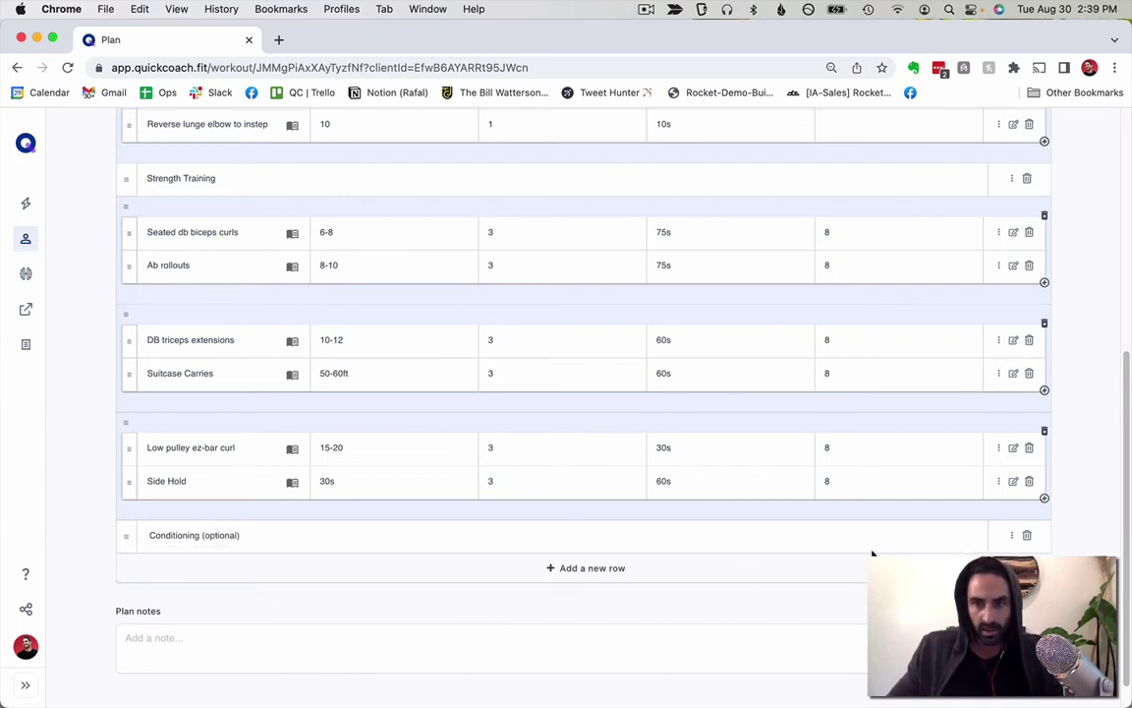
Add the existing exercise "Rower" under the conditioning heading with 45s reps, 6 sets and 90s rest
click(284, 564)
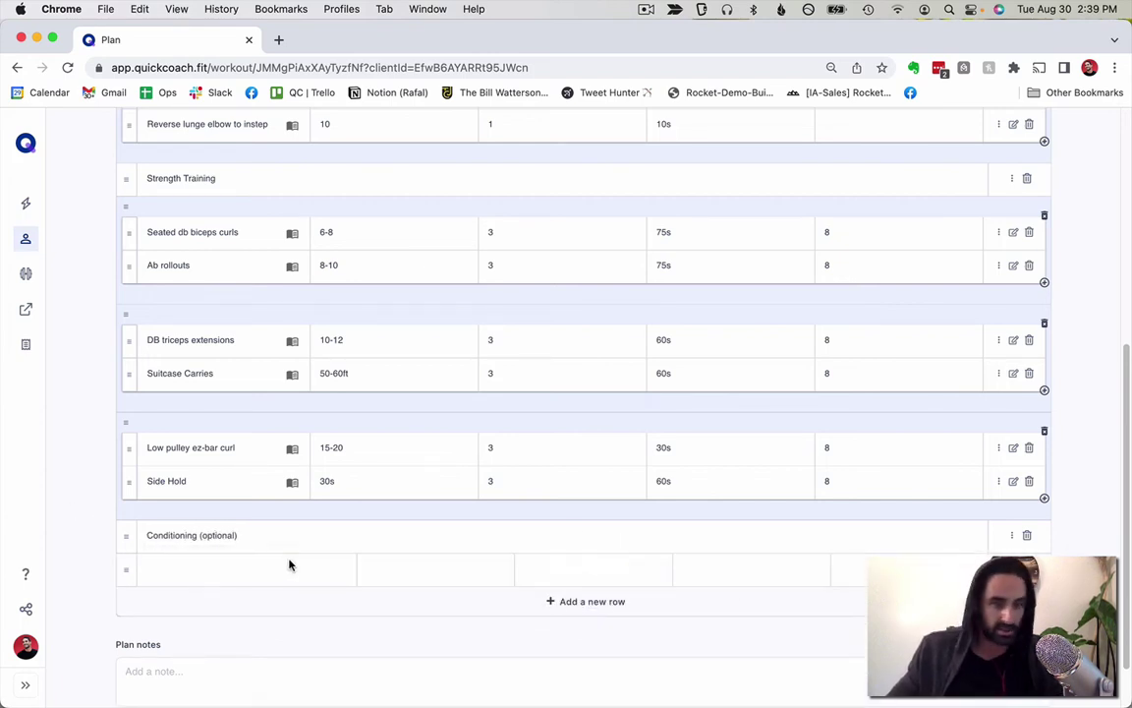
click(279, 567)
text(Rower)
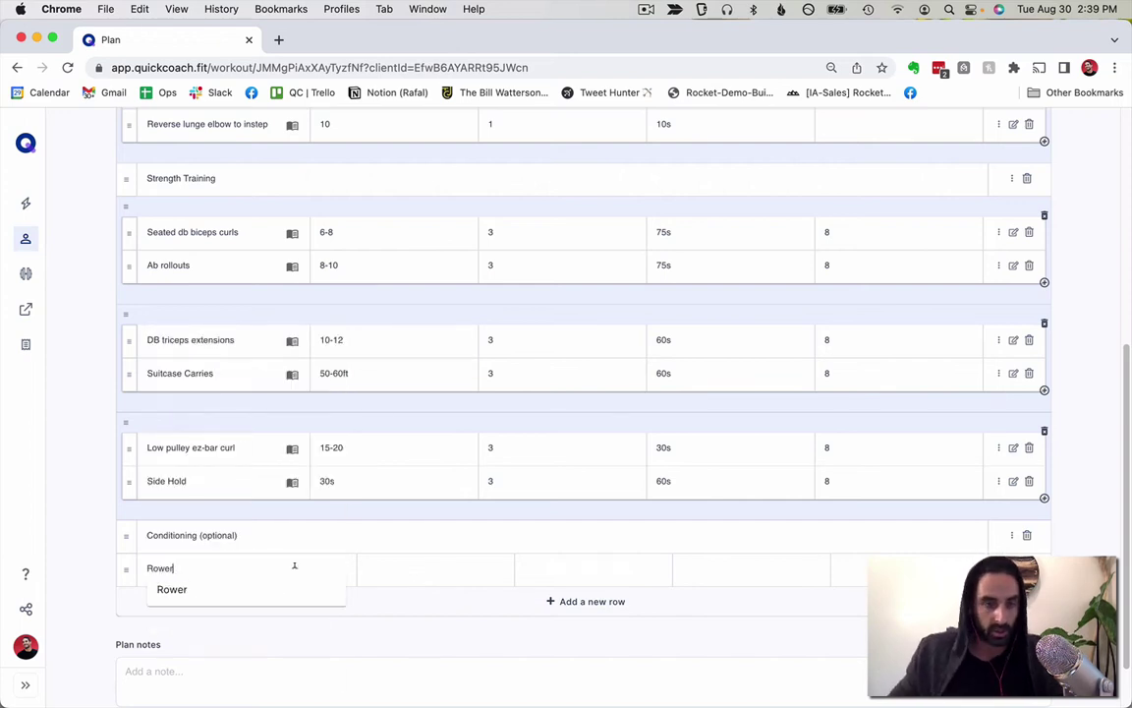
click(273, 595)
click(405, 572)
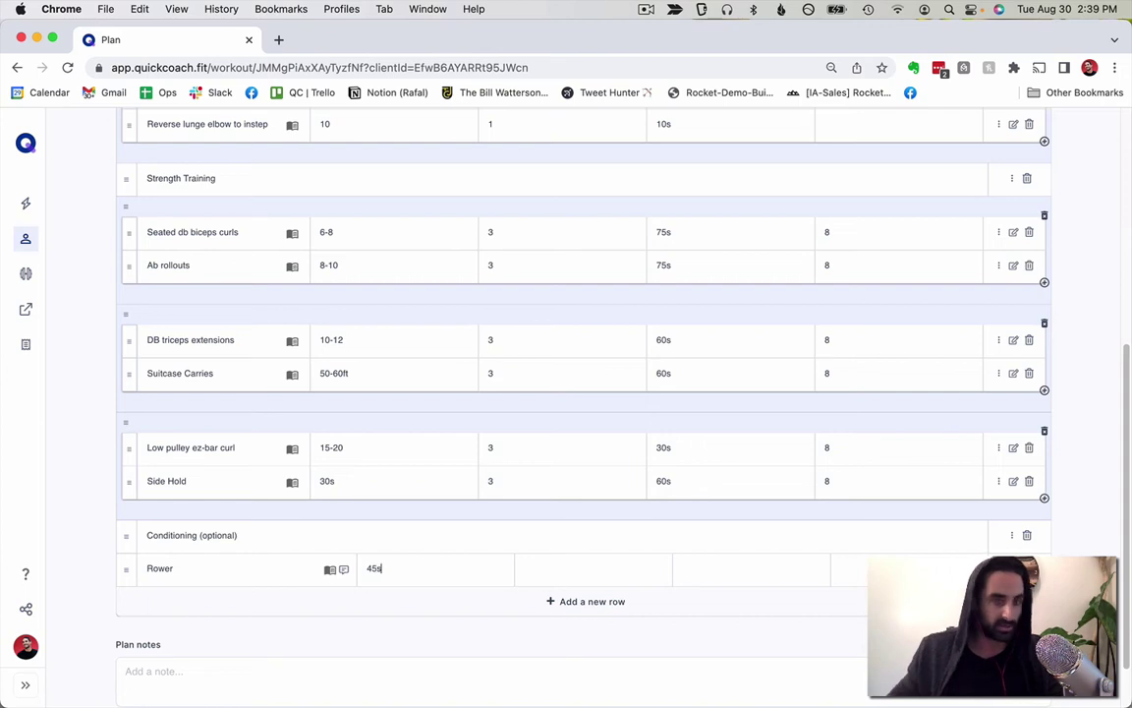
click(638, 563)
text(6)
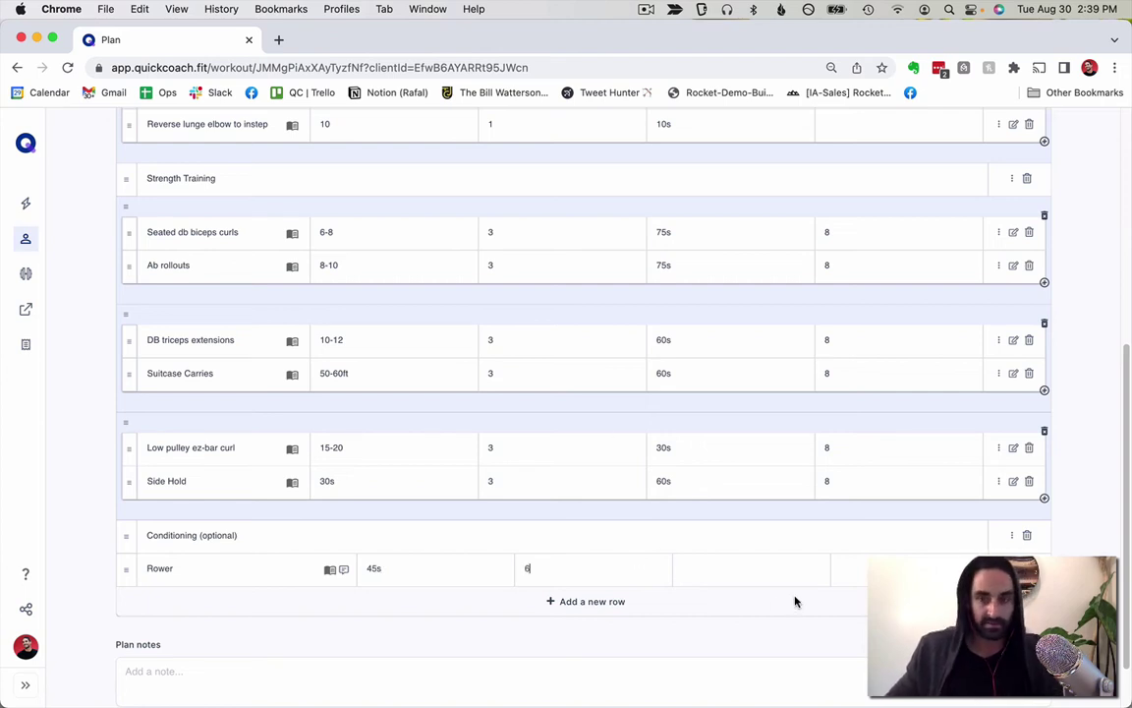
click(772, 568)
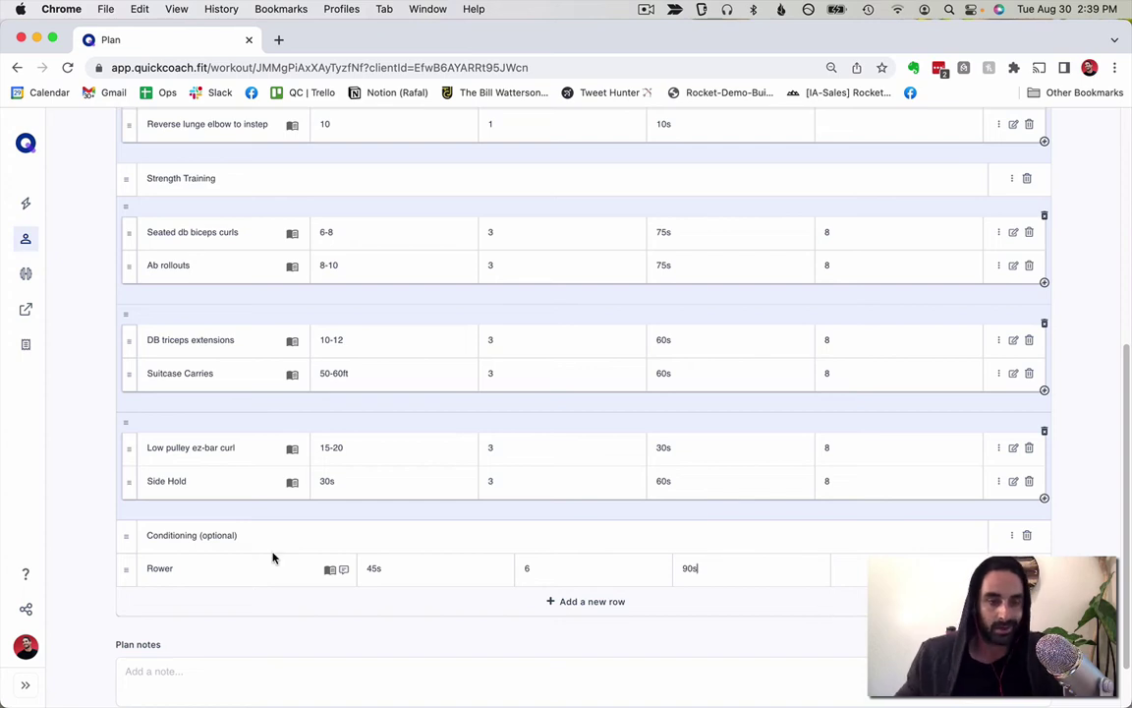
Save the Wk 1 (1): Arms and Core Phase 2 plan
scroll(306, 531, up, 10)
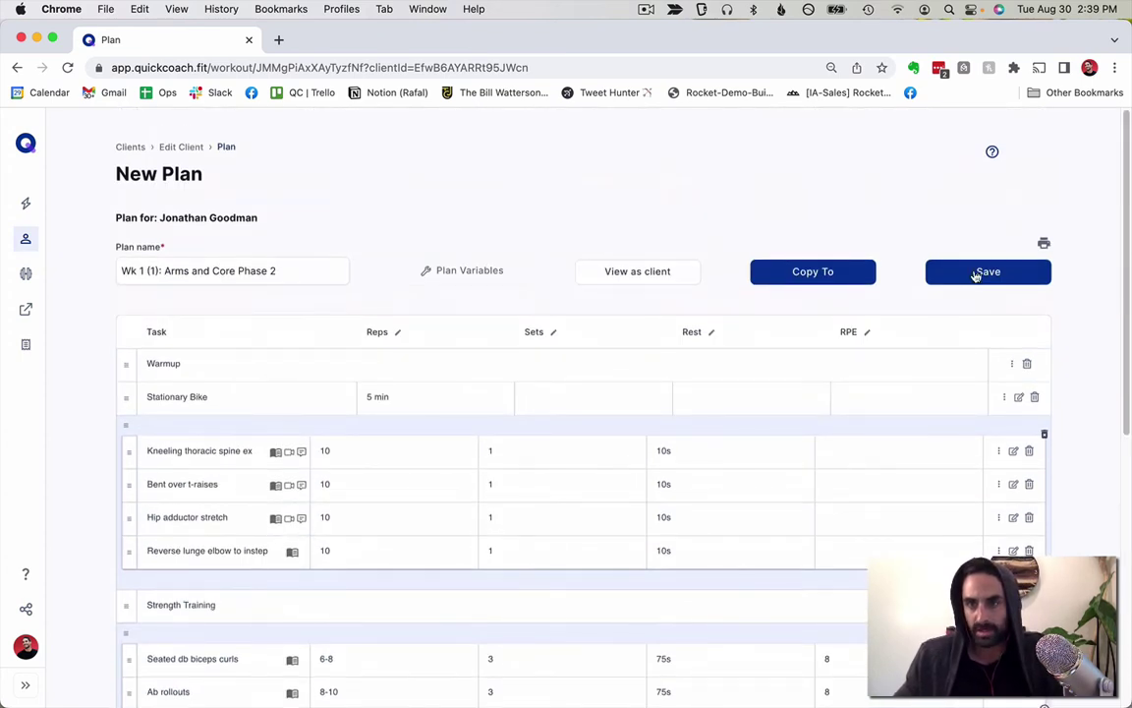
click(976, 273)
scroll(256, 314, down, 2)
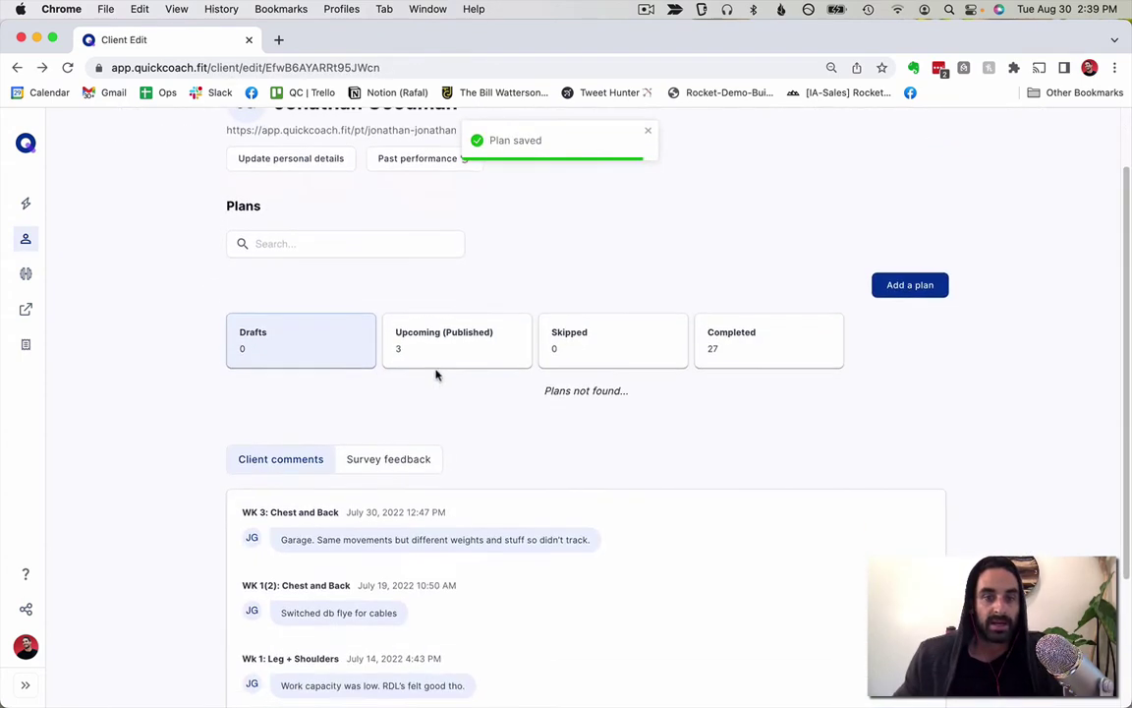
Copy the client's three upcoming Wk 1 (1) plans to drafts
click(423, 361)
scroll(286, 400, down, 3)
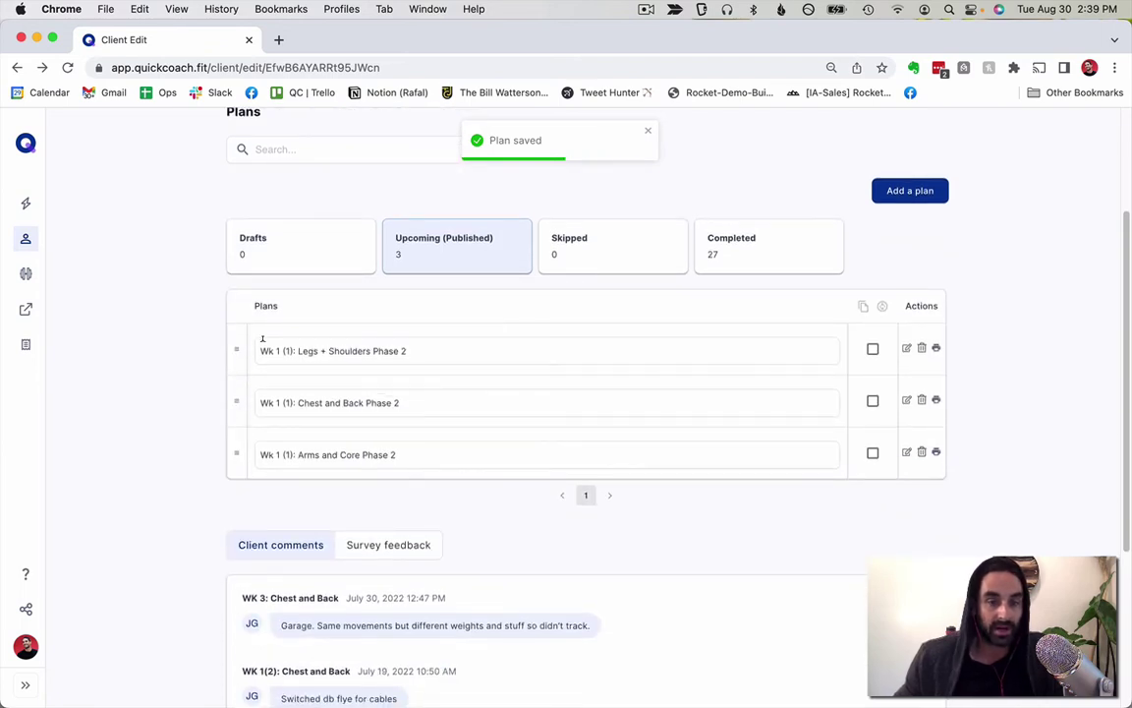
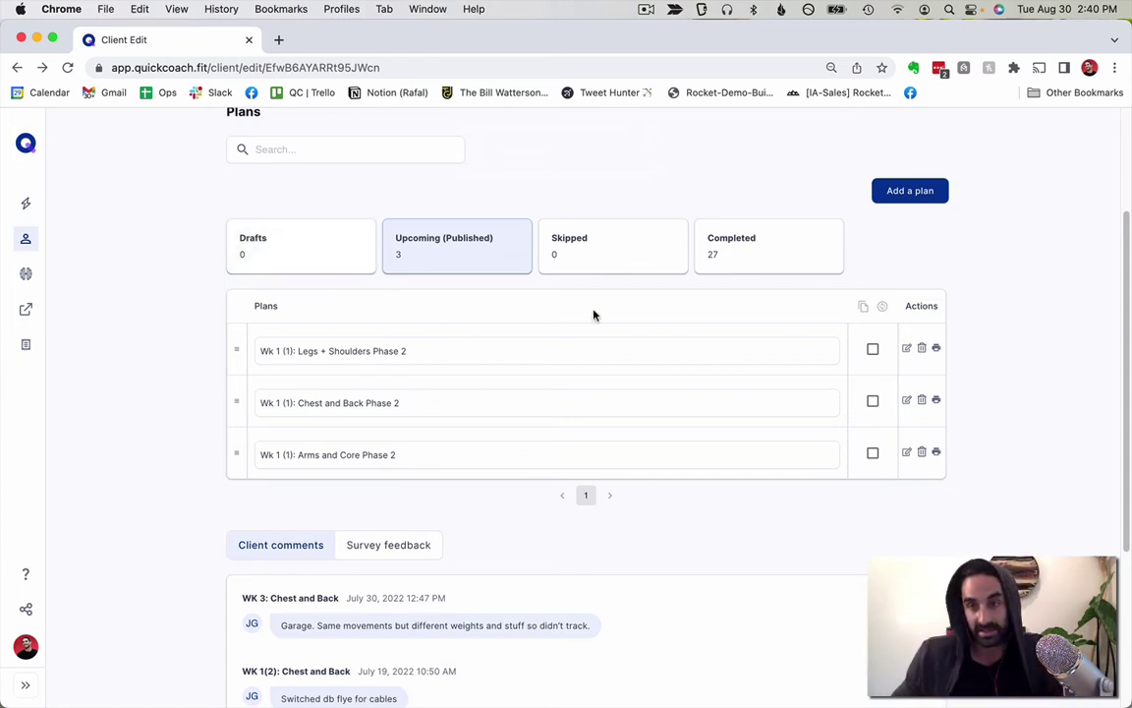
click(873, 349)
click(873, 400)
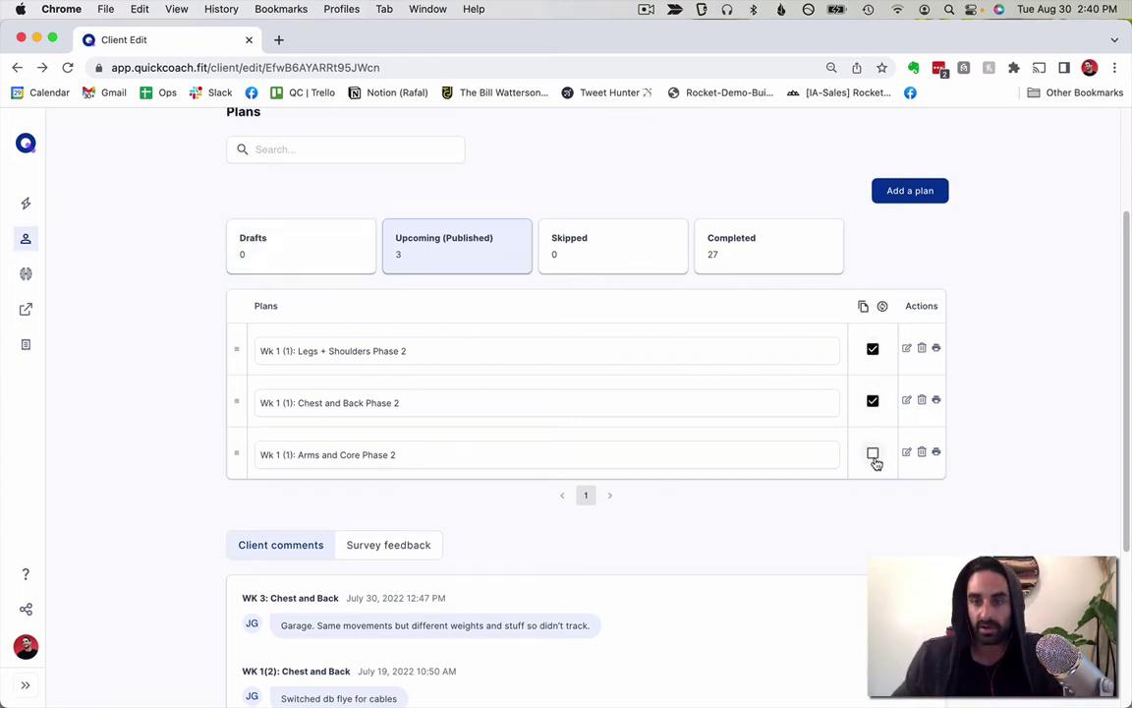
click(872, 453)
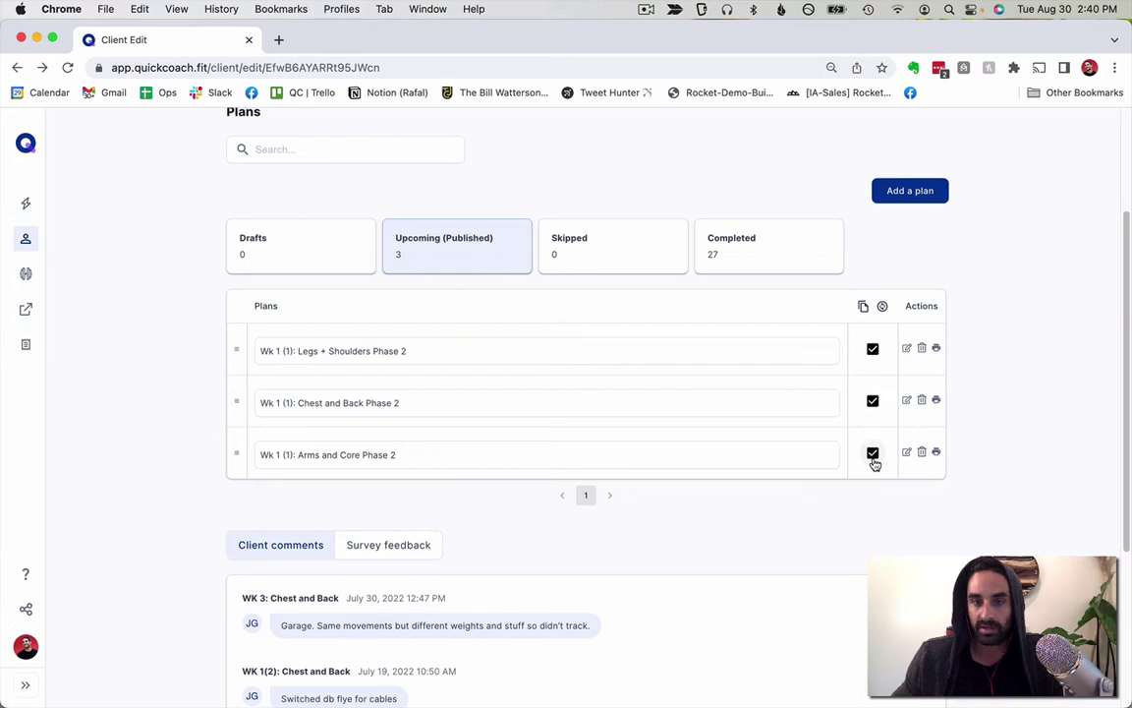
click(863, 307)
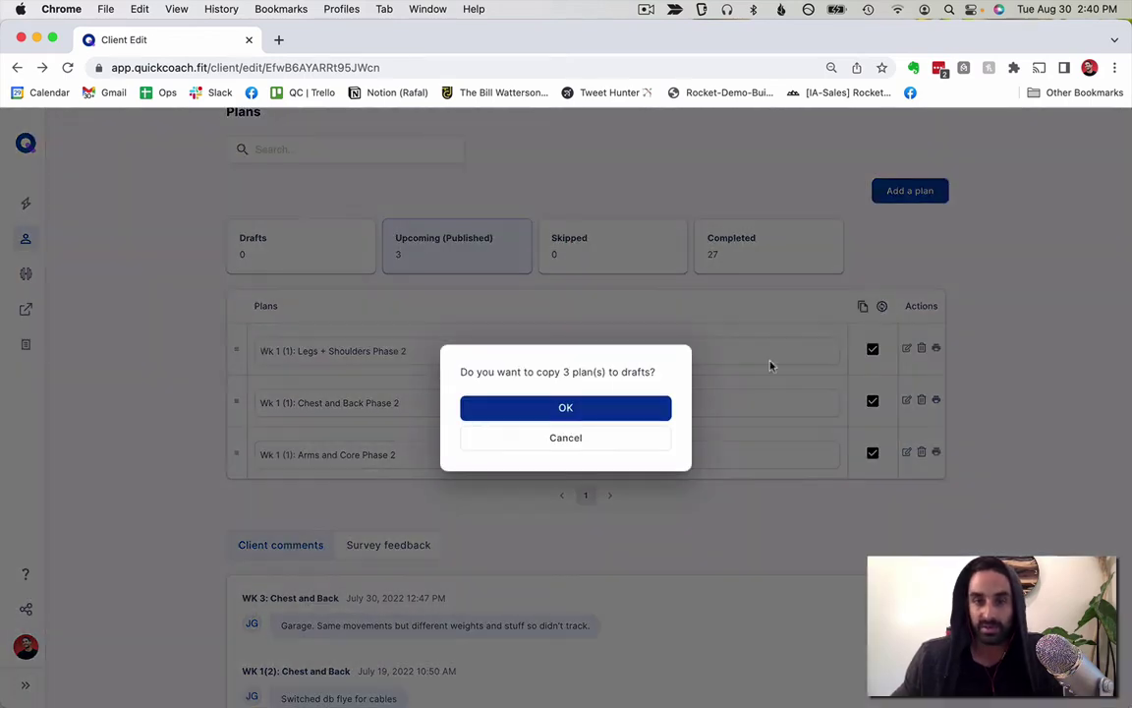
click(603, 409)
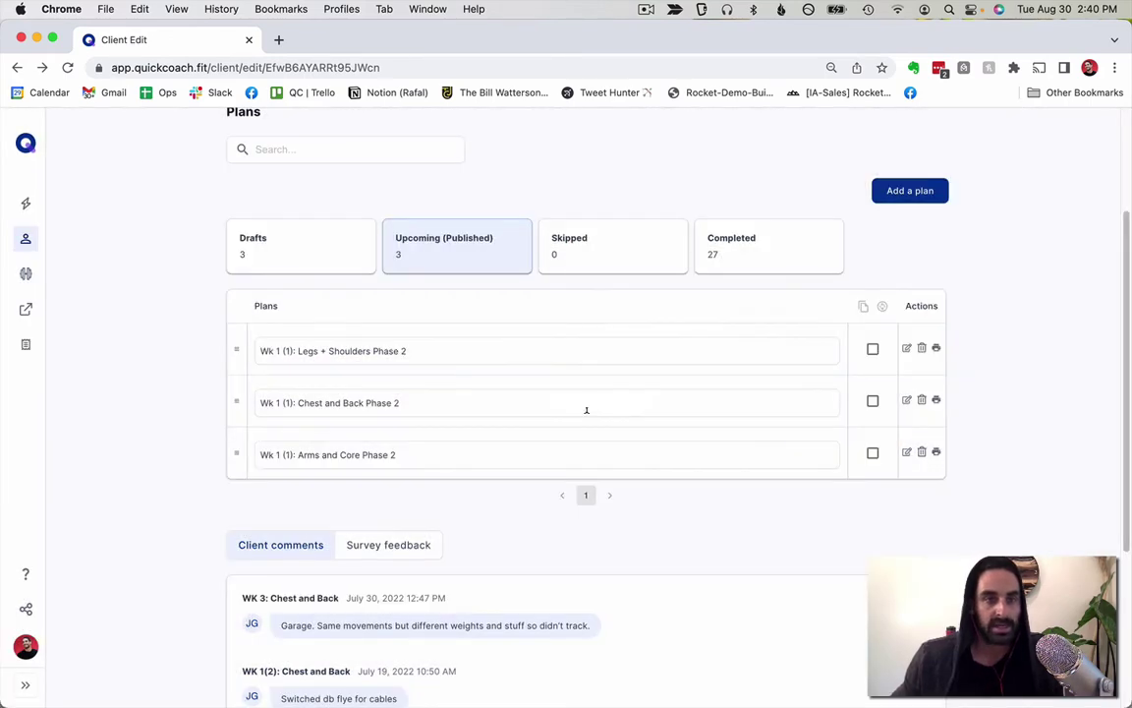
Rename the three draft plans so that each name starts with "Wk 1 (2)"
click(333, 247)
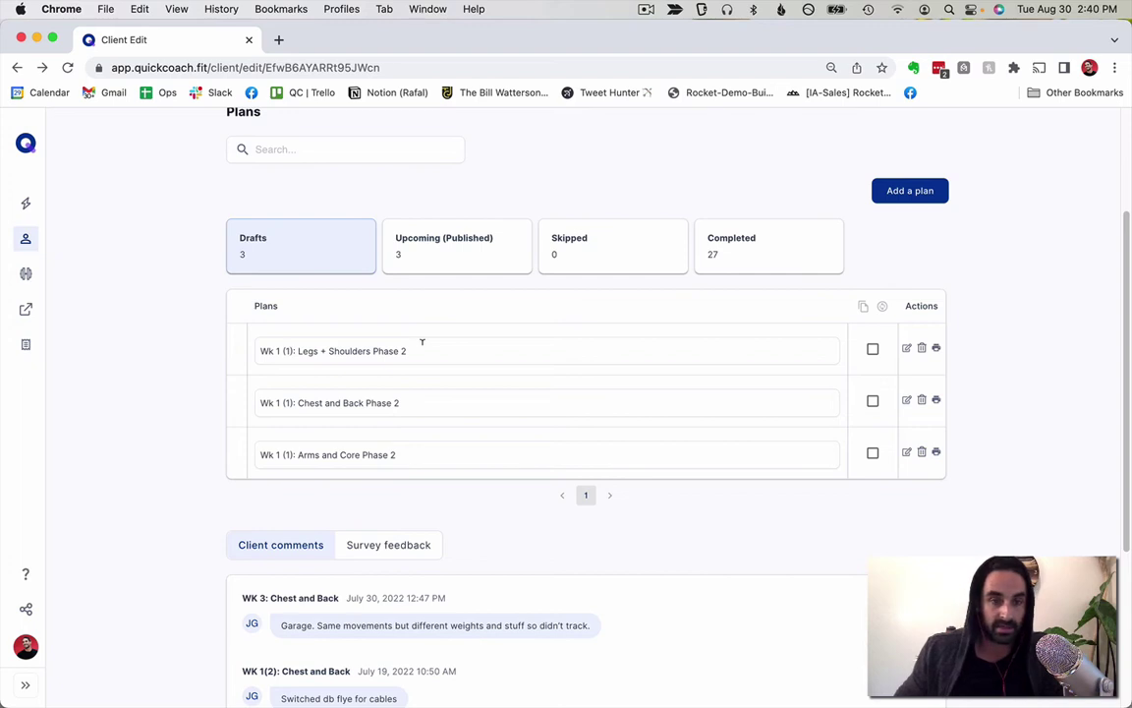
key(BackSpace)
text(2)
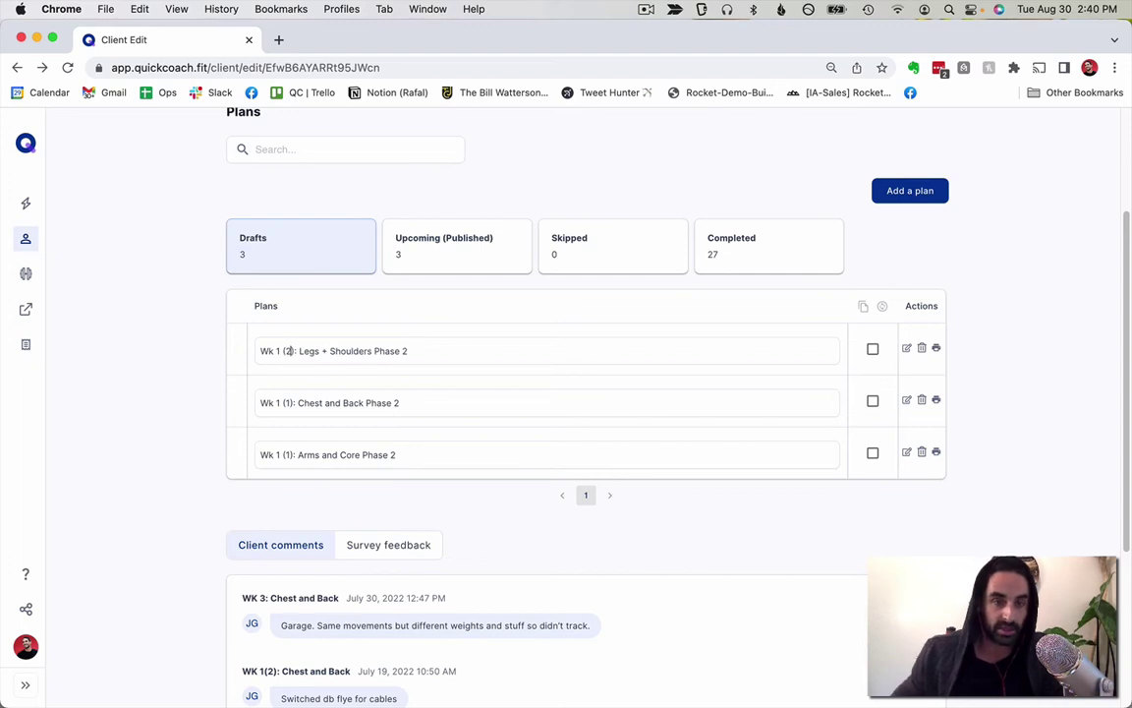
click(290, 402)
key(BackSpace)
text(2)
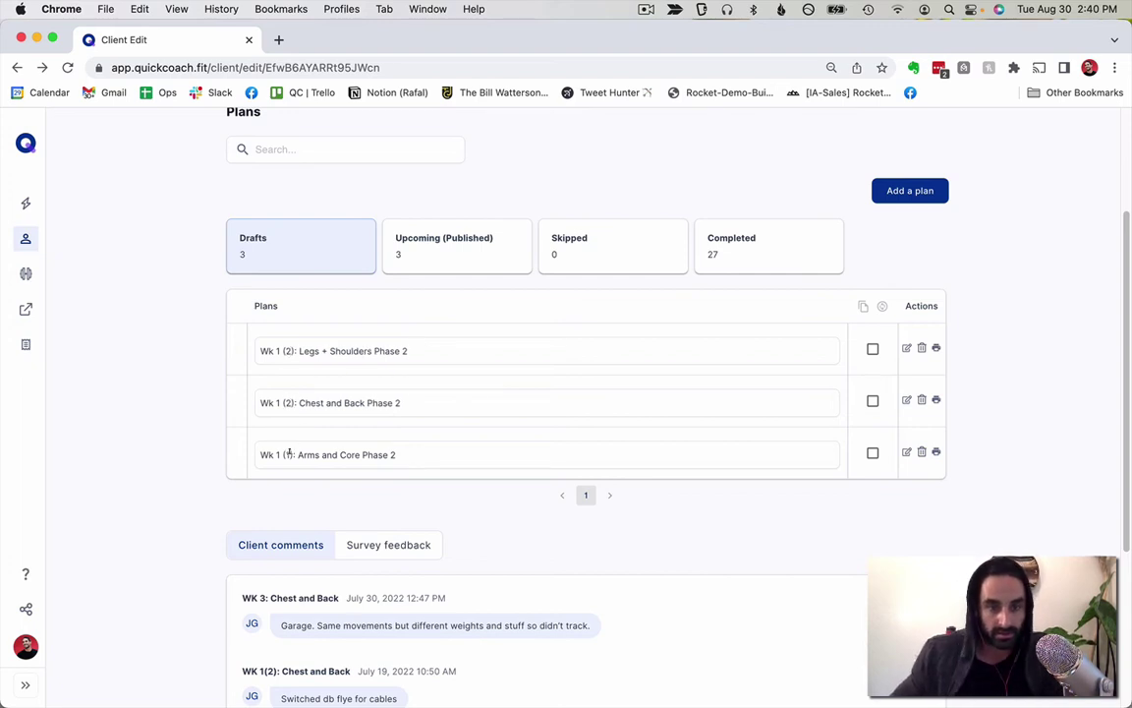
key(BackSpace)
text(2)
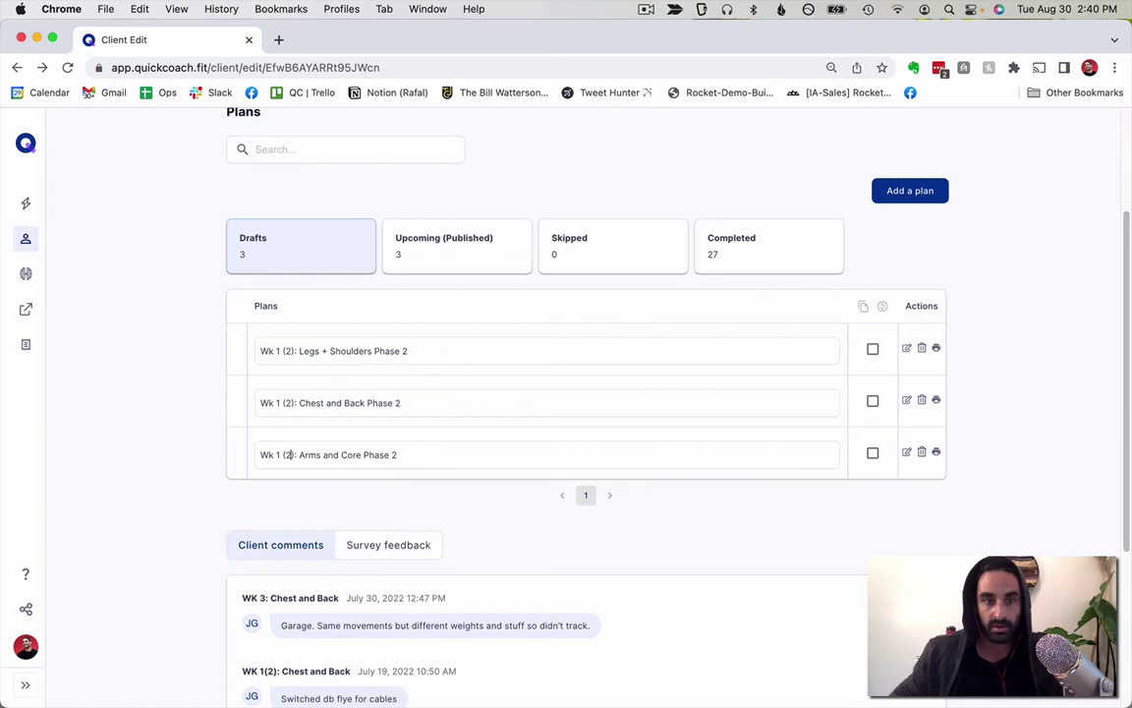
Publish the three Wk 1 (2) draft plans by changing their status to Upcoming
click(873, 349)
click(873, 401)
click(873, 452)
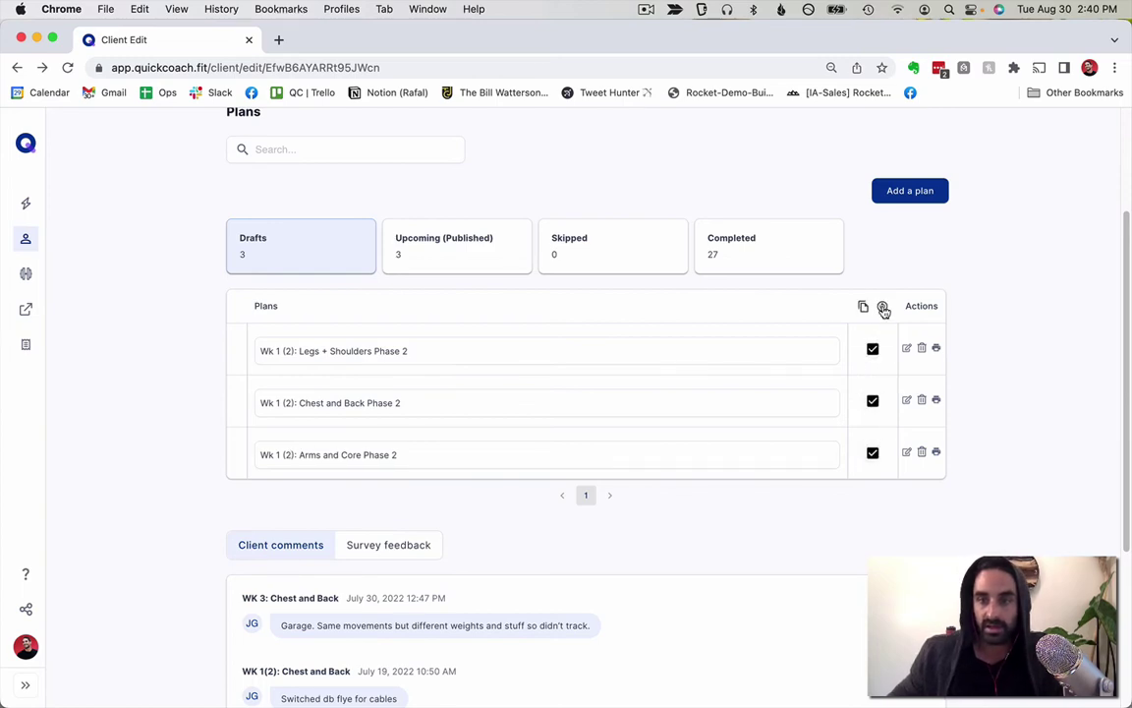
click(884, 308)
click(566, 415)
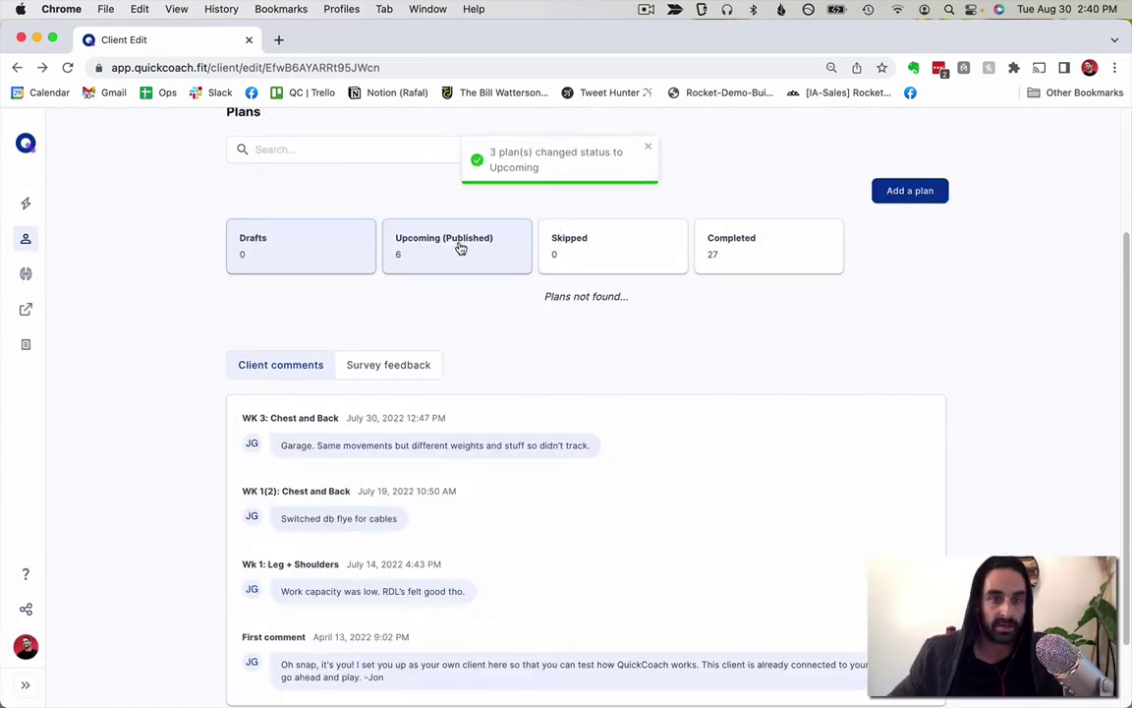
Copy all six upcoming Wk 1 plans, both the (1) and (2) sets, to drafts
click(460, 246)
scroll(196, 478, down, 1)
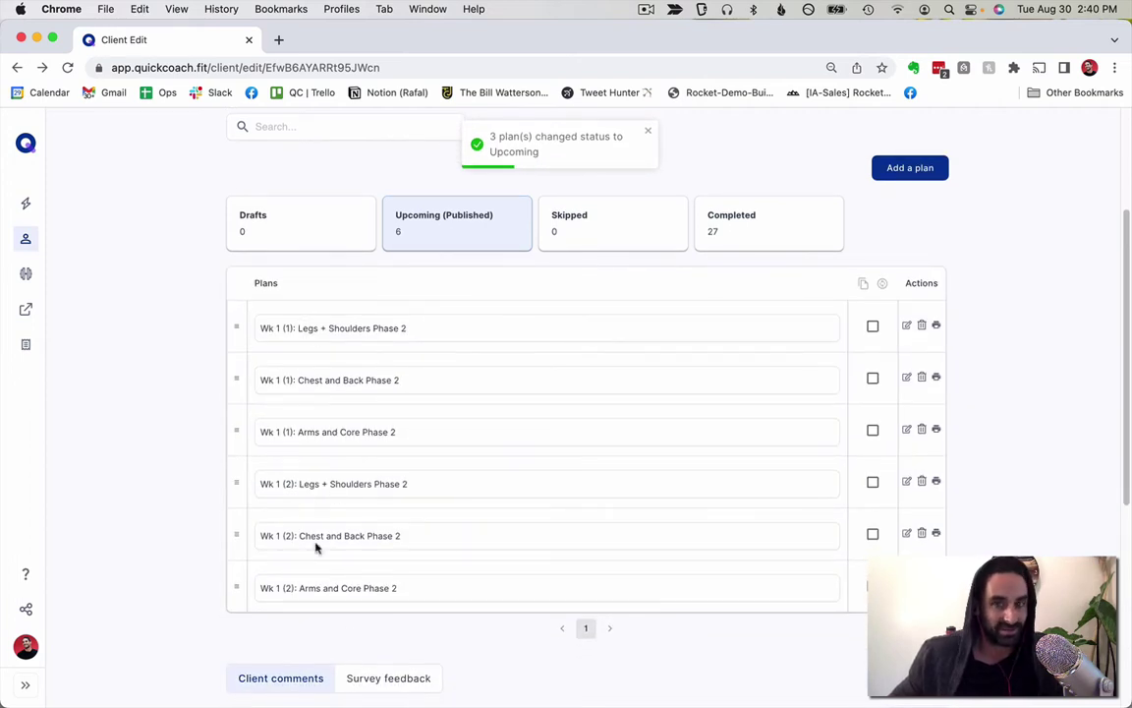
scroll(157, 437, down, 3)
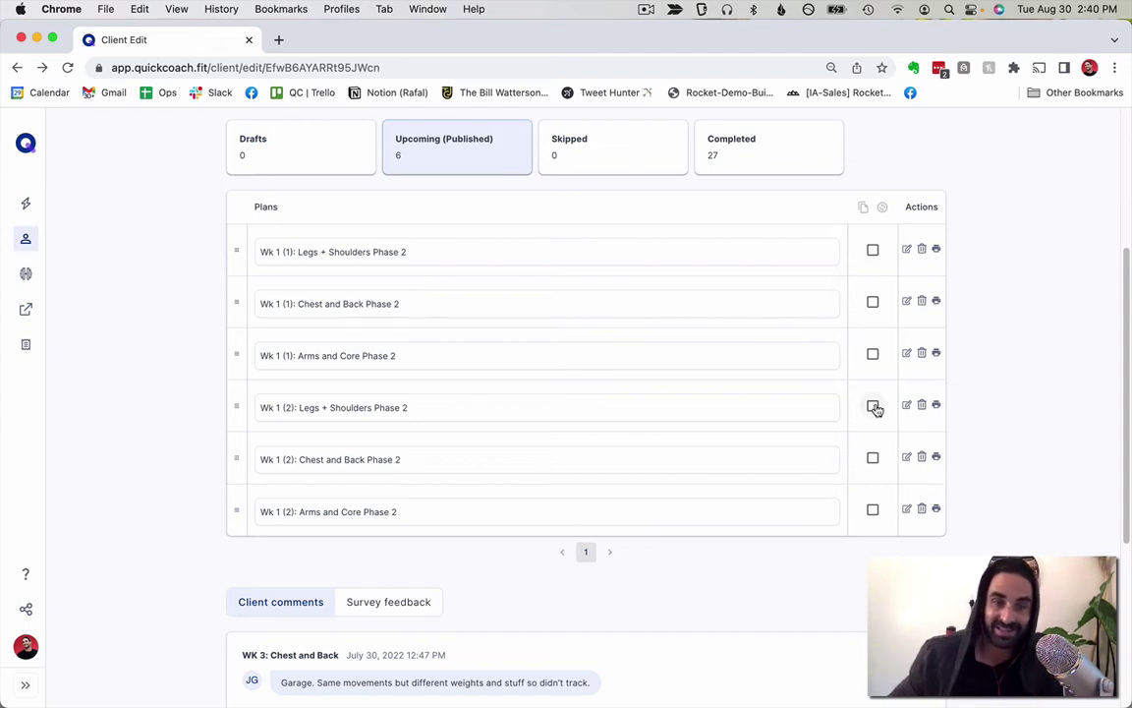
click(873, 250)
click(873, 302)
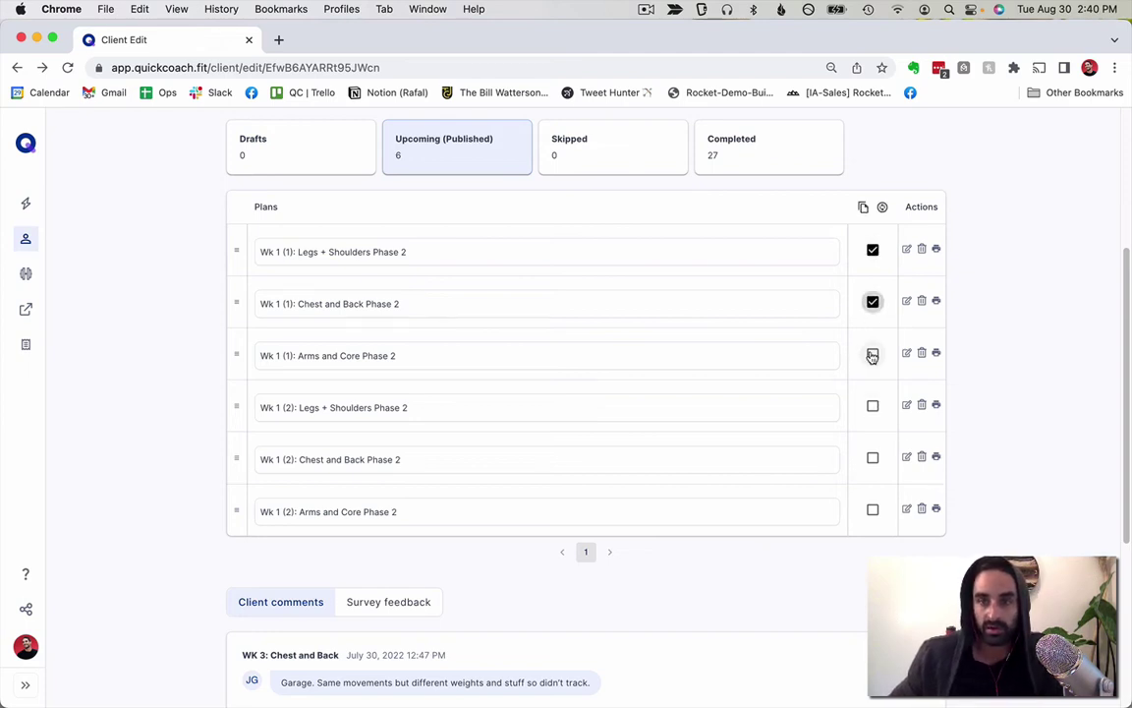
click(873, 355)
click(873, 405)
click(872, 457)
click(873, 510)
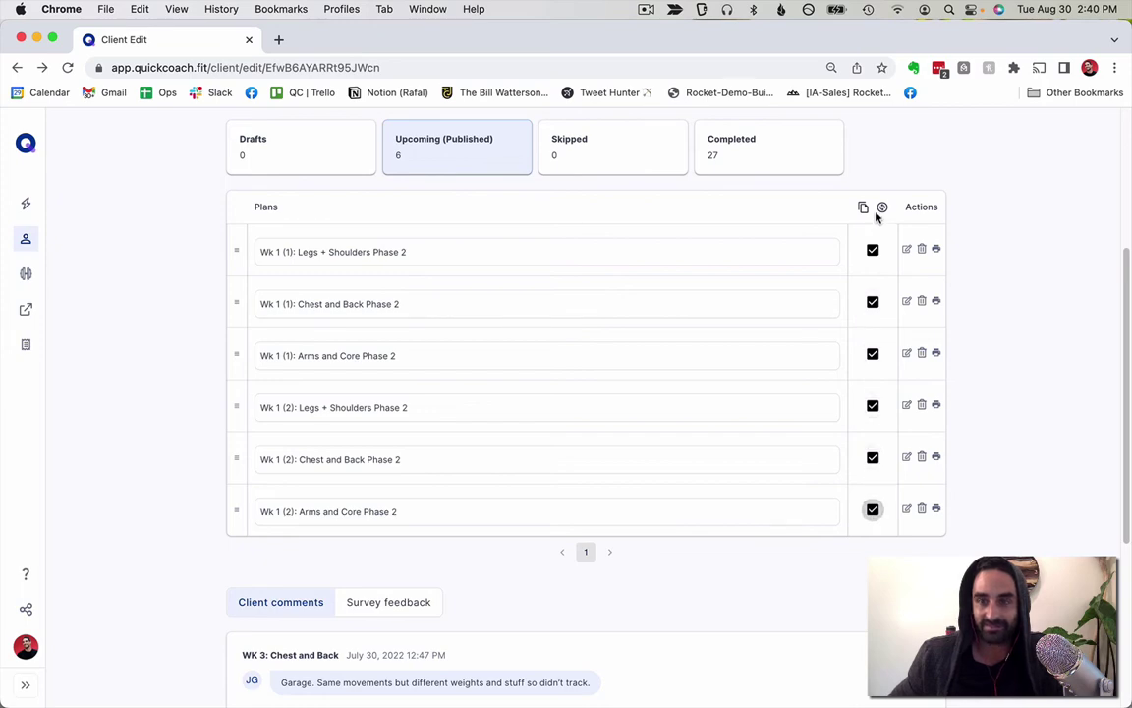
click(863, 209)
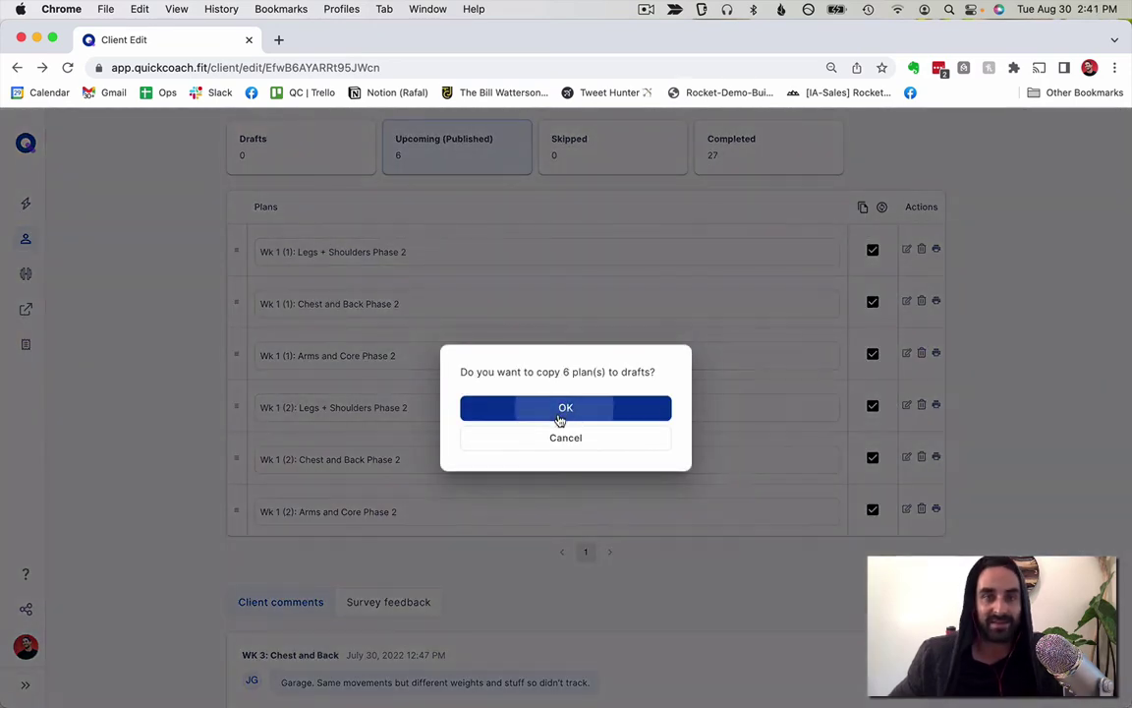
click(563, 418)
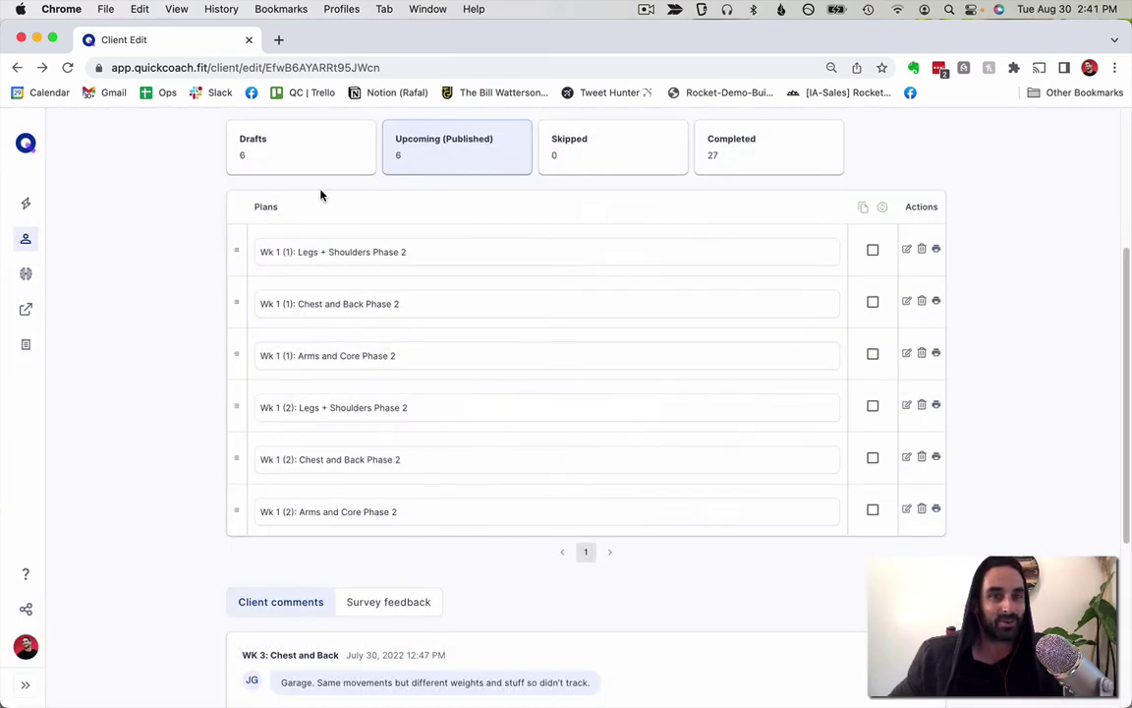
Rename the three Wk 1 (1) drafts so that each name starts with "Wk 2 (1)"
click(280, 251)
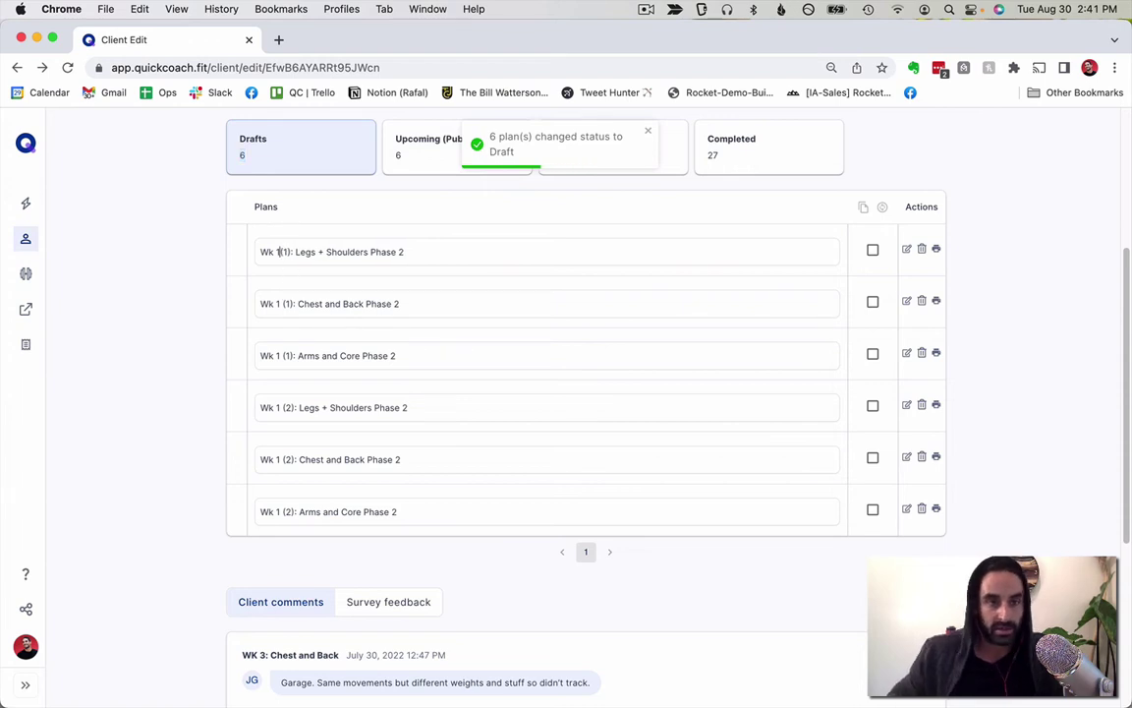
key(BackSpace)
text(2)
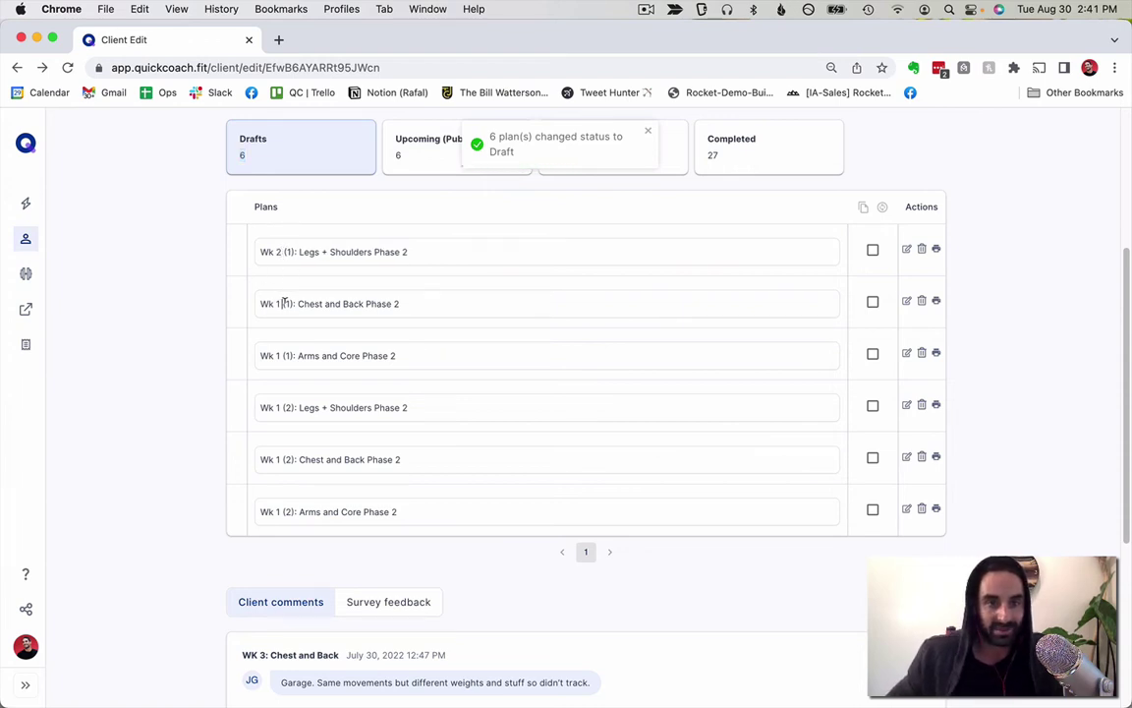
click(279, 303)
key(BackSpace)
text(2)
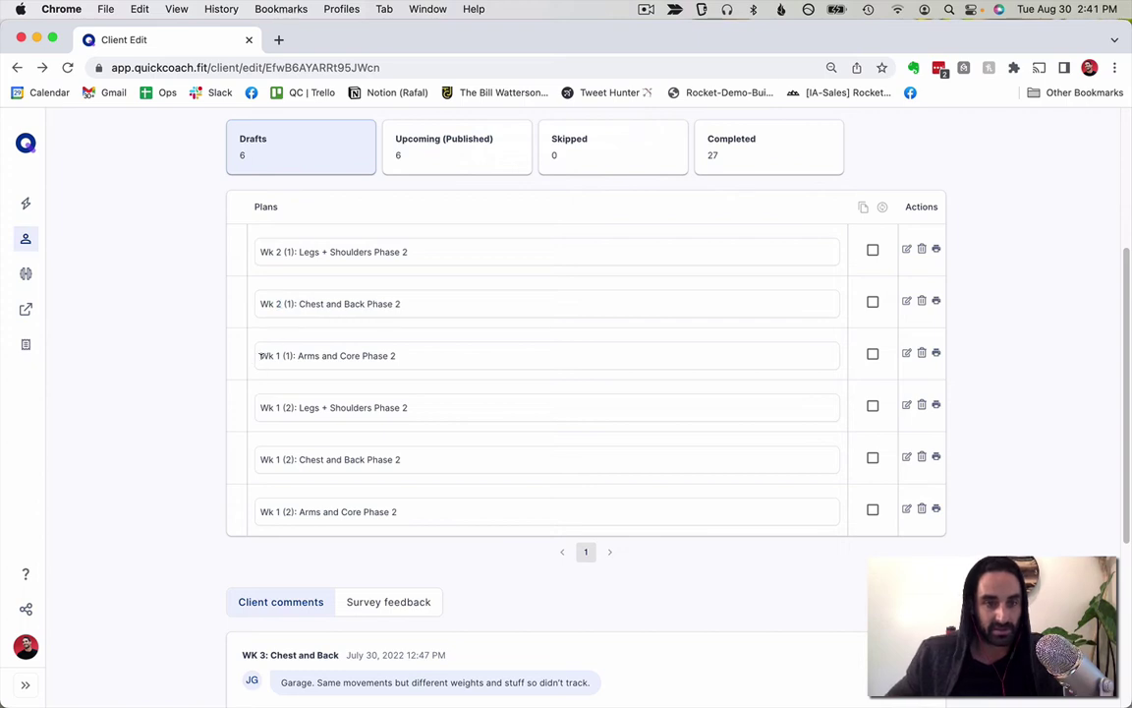
click(278, 356)
key(BackSpace)
text(2)
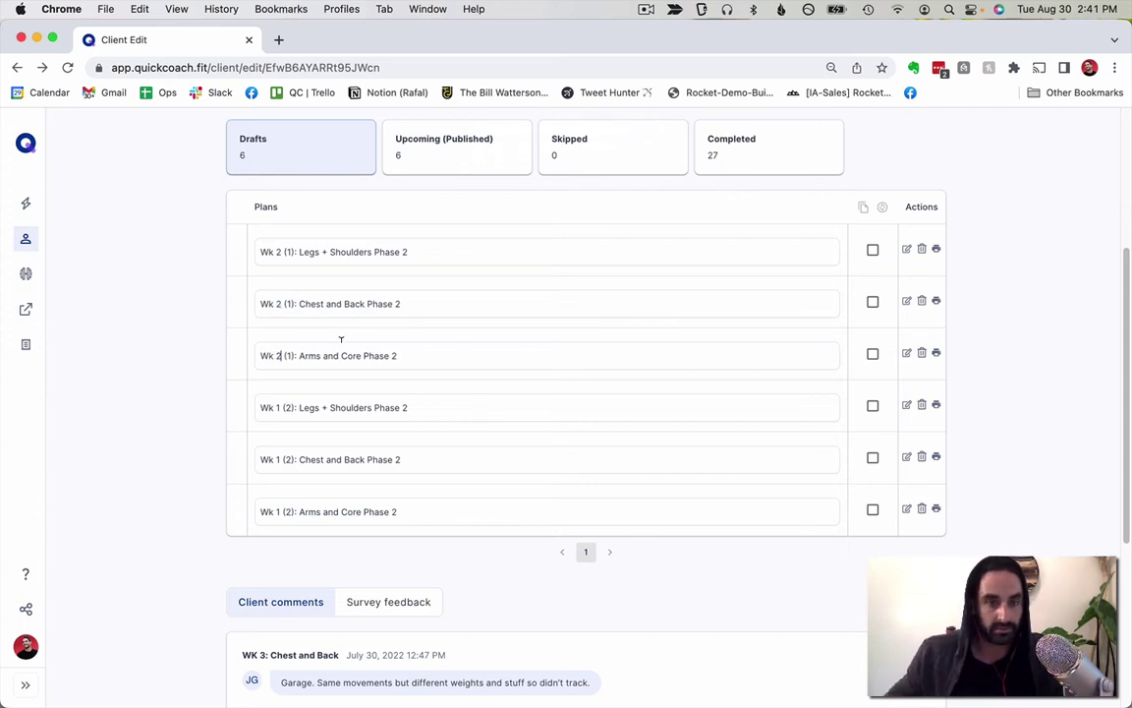
Rename the three Wk 1 (2) drafts so that each name starts with "Wk 2 (2)"
click(278, 407)
key(BackSpace)
text(2)
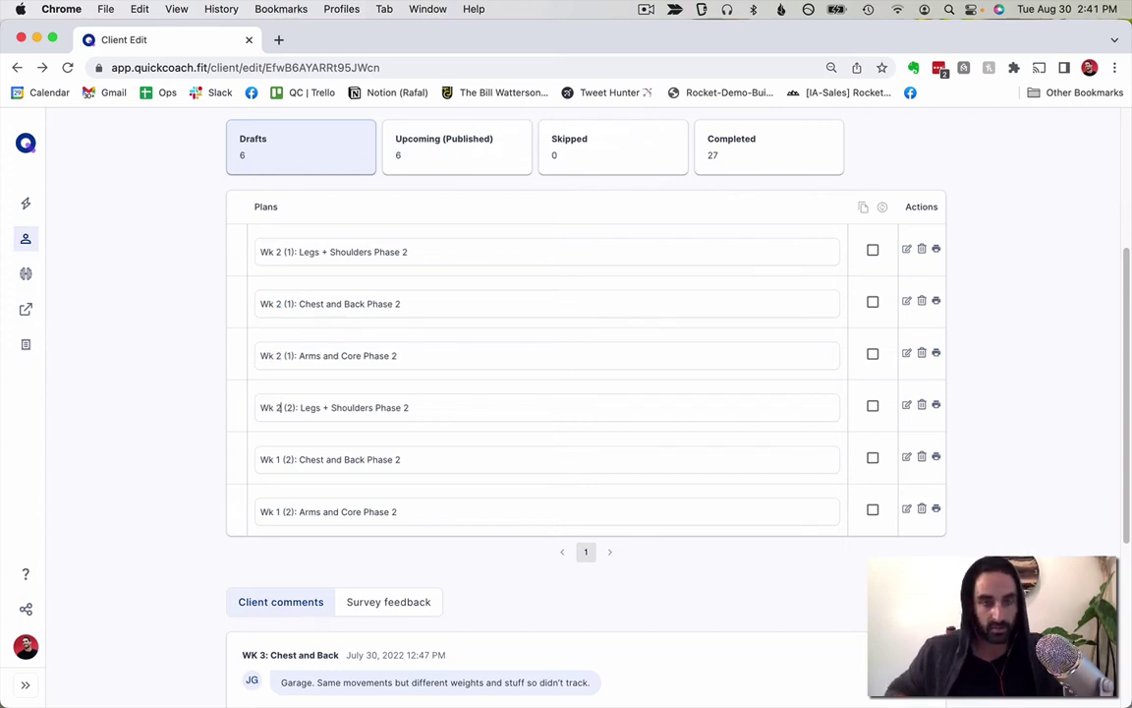
click(278, 459)
key(BackSpace)
text(2 ()
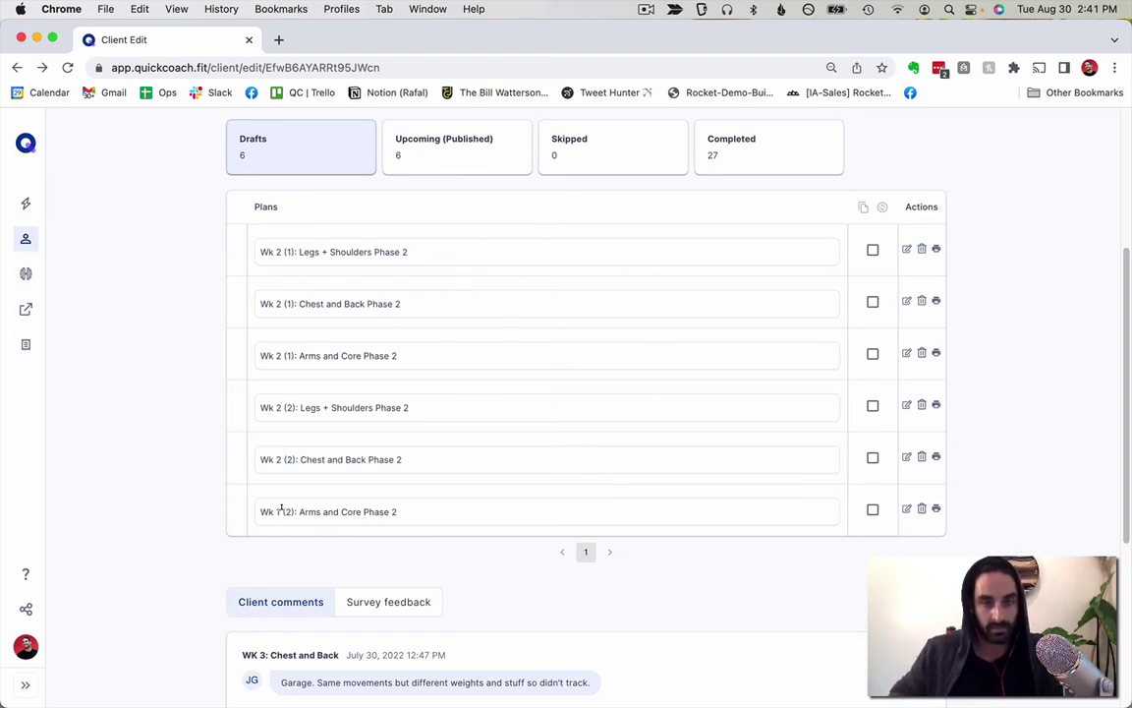
text(2)
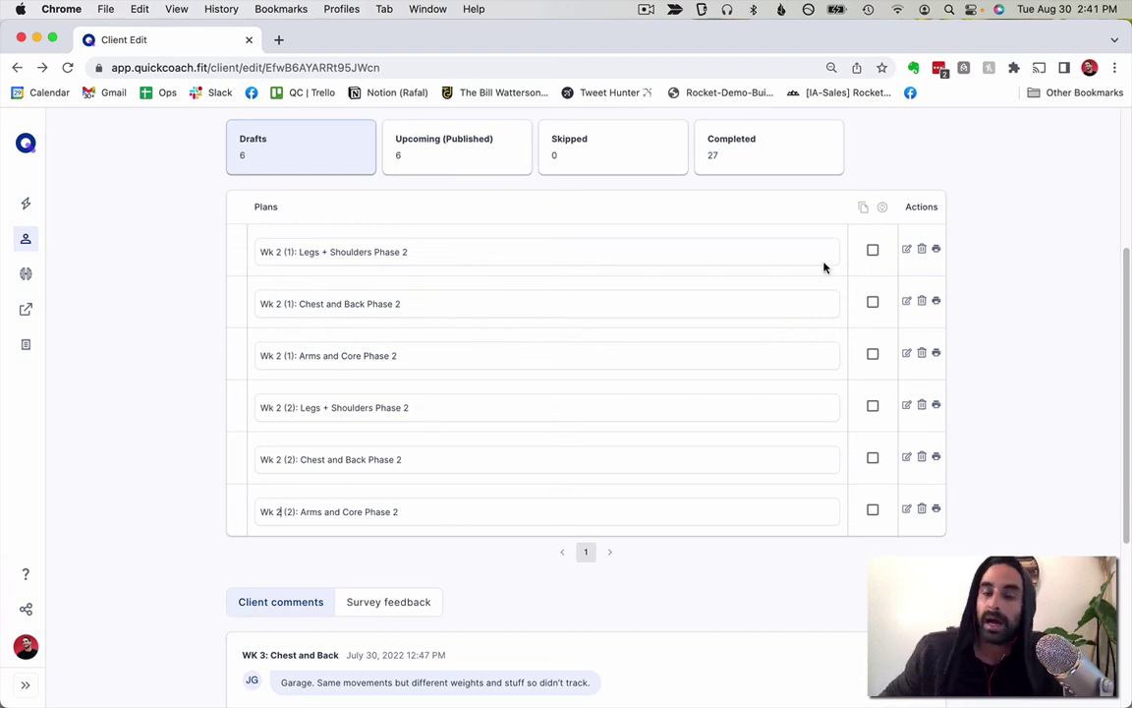
In the Wk 2 (1): Legs + Shoulders Phase 2 draft, set Romanian Deadlift and Poliquin single arm press to 4 sets
click(908, 250)
scroll(700, 478, down, 5)
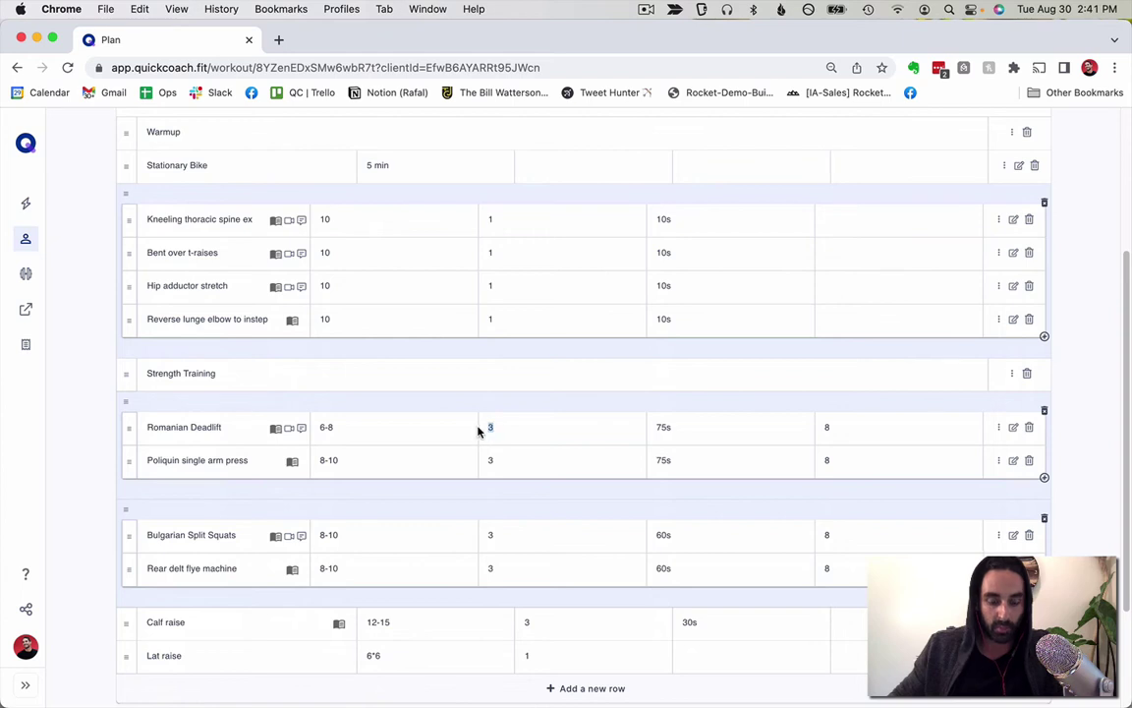
key(BackSpace)
text(4)
click(481, 459)
text(4)
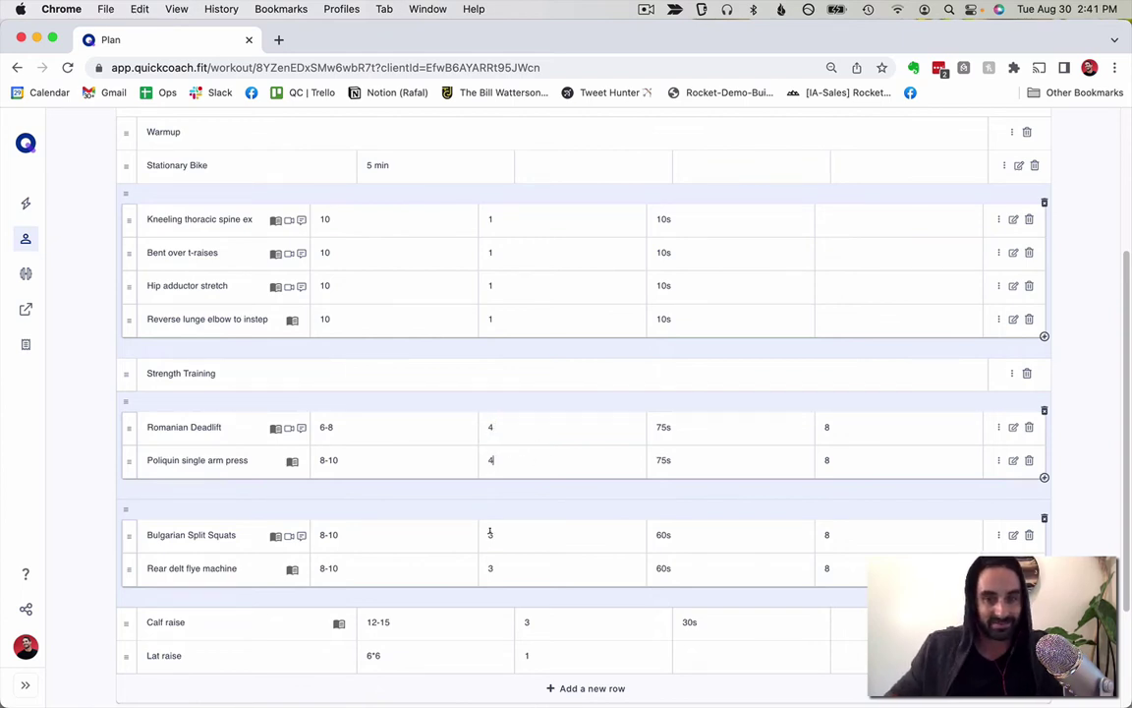
Set Bulgarian Split Squats, Rear delt flye machine and Calf raise to 4 sets, and publish the plan
click(493, 533)
key(BackSpace)
text(4)
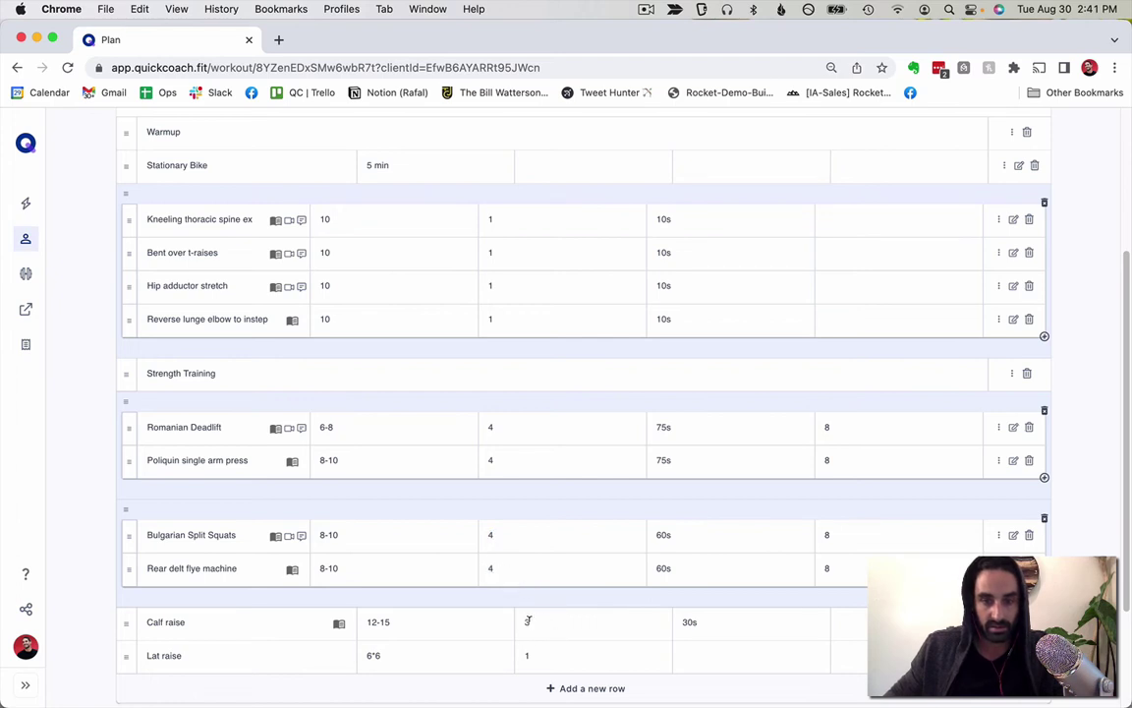
text(4)
scroll(940, 359, up, 5)
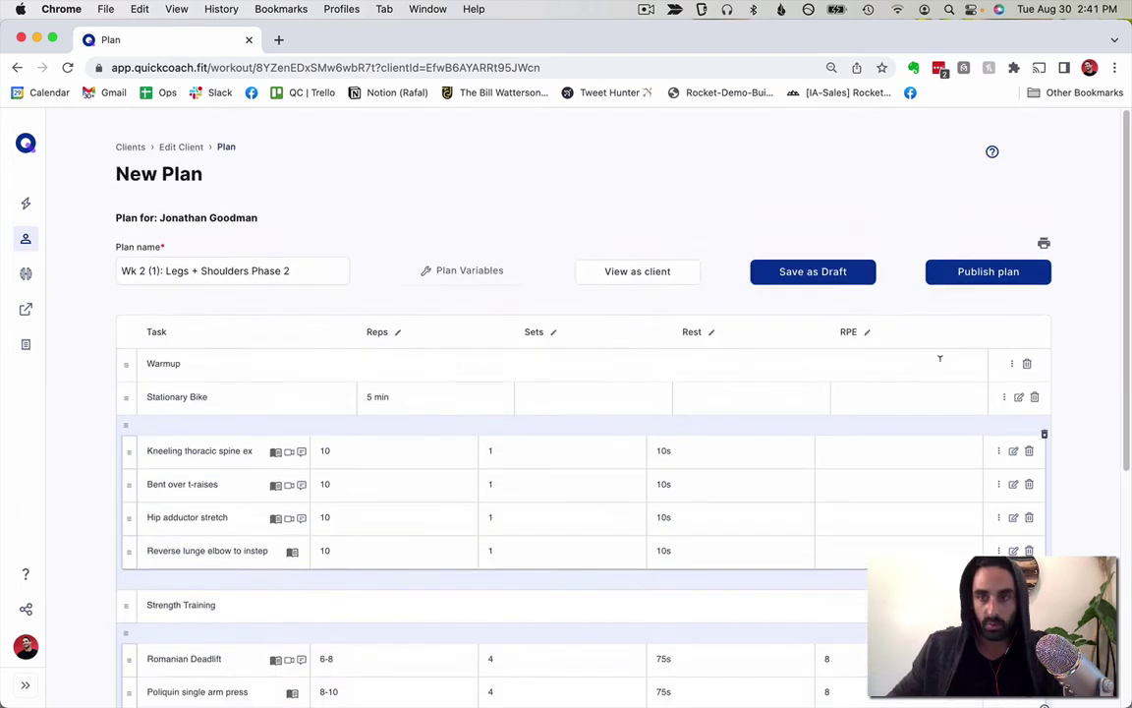
click(964, 281)
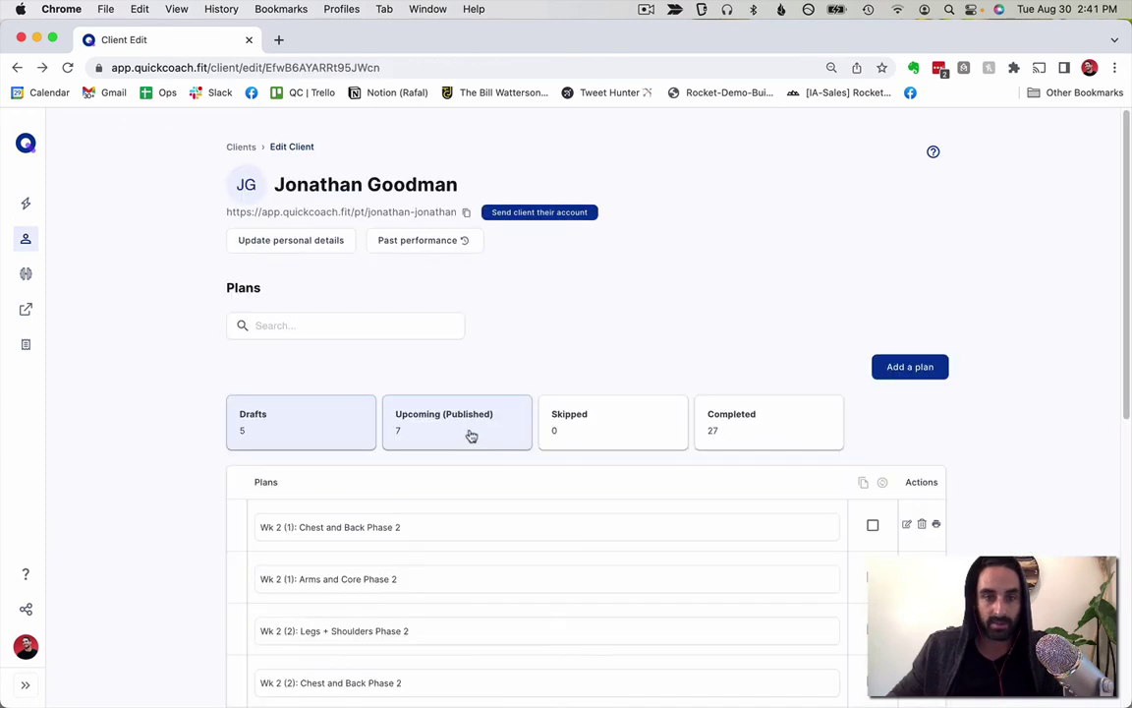
In the Wk 2 (1): Chest and Back Phase 2 draft, set Incline BB press and Bench Supported DB Row to 4 sets
scroll(494, 526, down, 3)
click(905, 342)
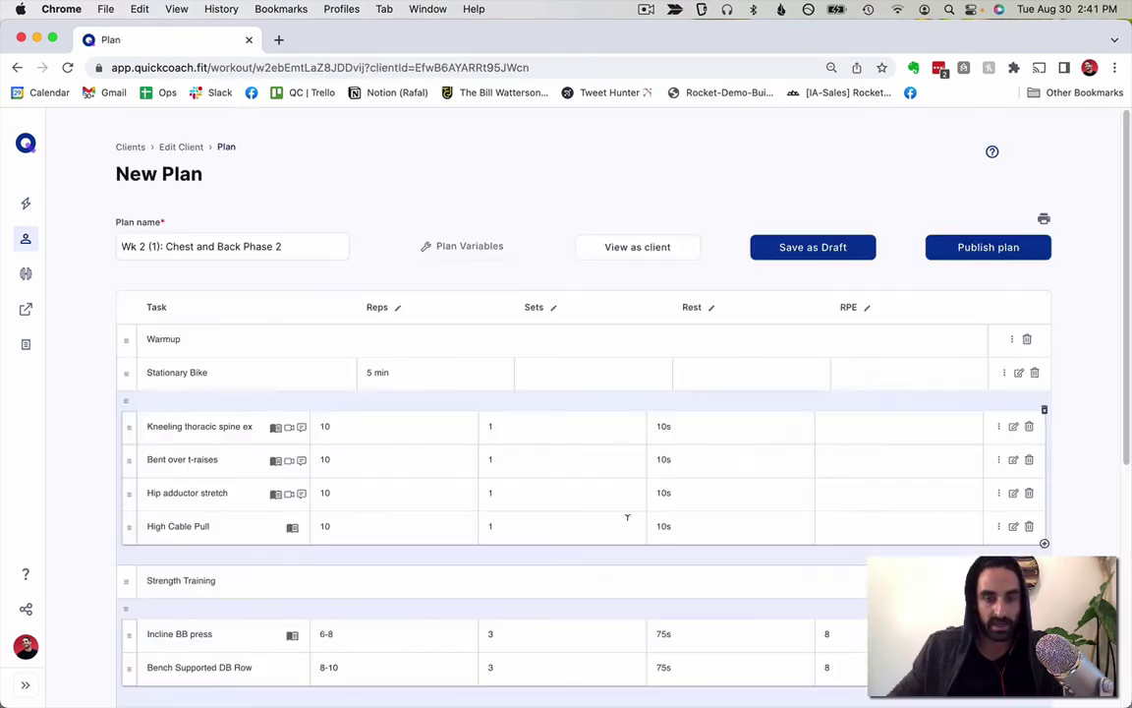
scroll(531, 483, down, 2)
scroll(531, 483, down, 2)
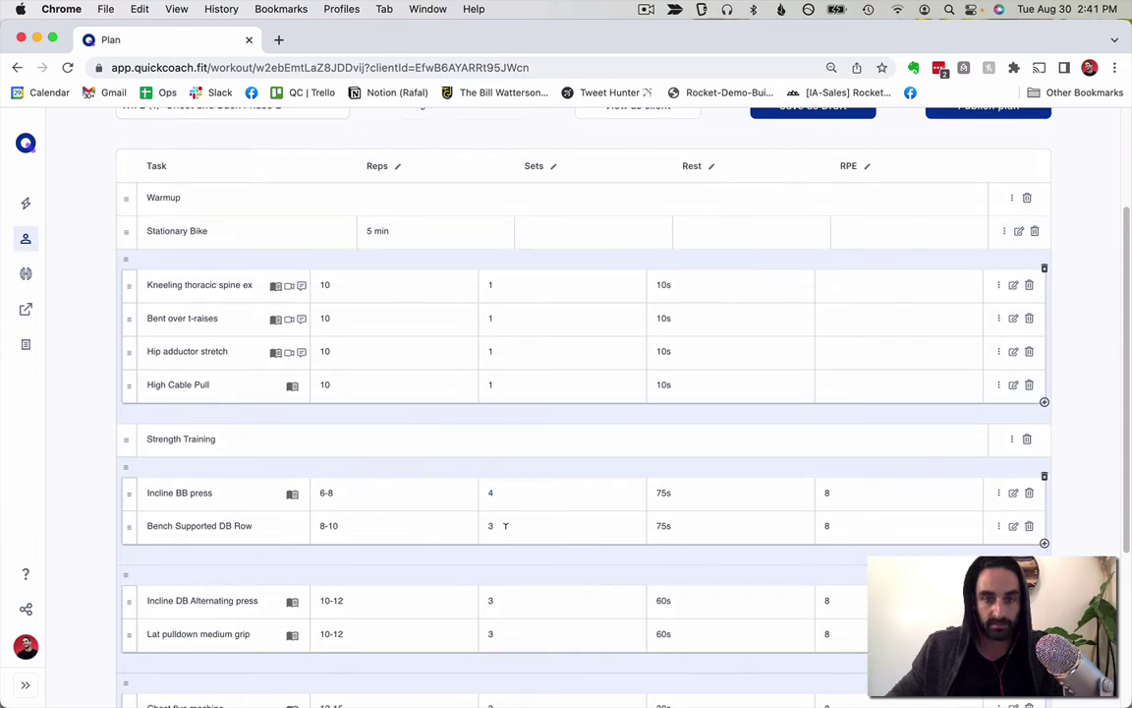
text(4)
Set Incline DB Alternating press, Lat pulldown, Chest flye machine and Inverted row to 4 sets, and publish the plan
scroll(493, 569, down, 2)
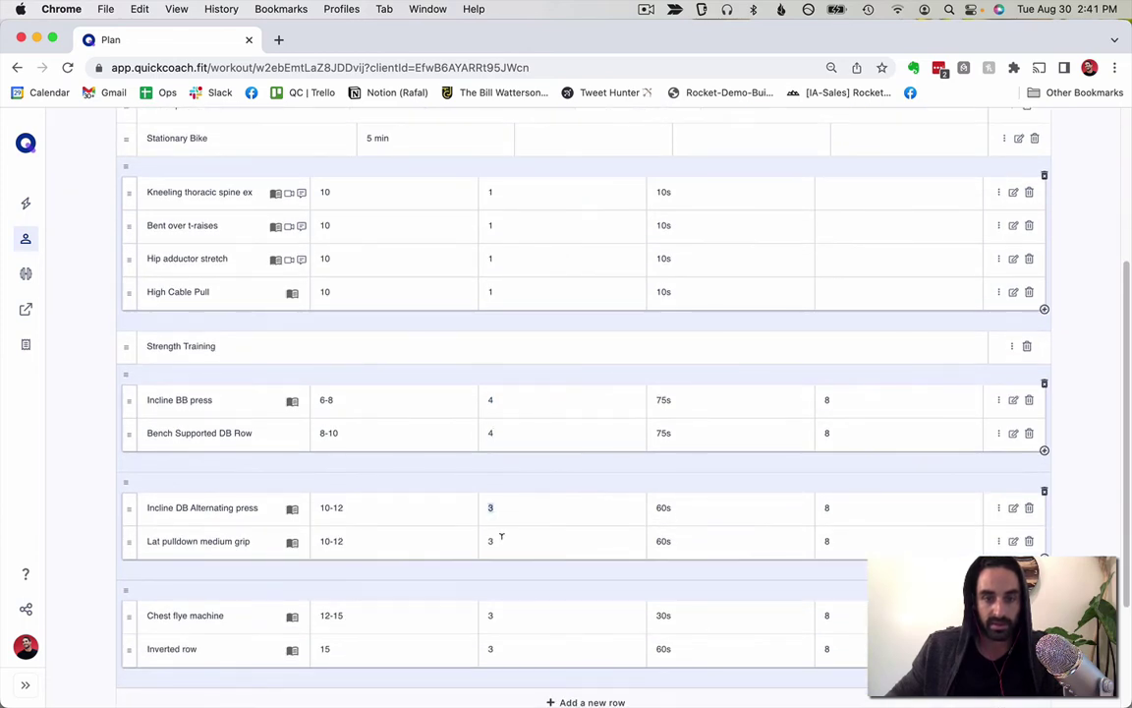
text(4)
click(509, 612)
text(4)
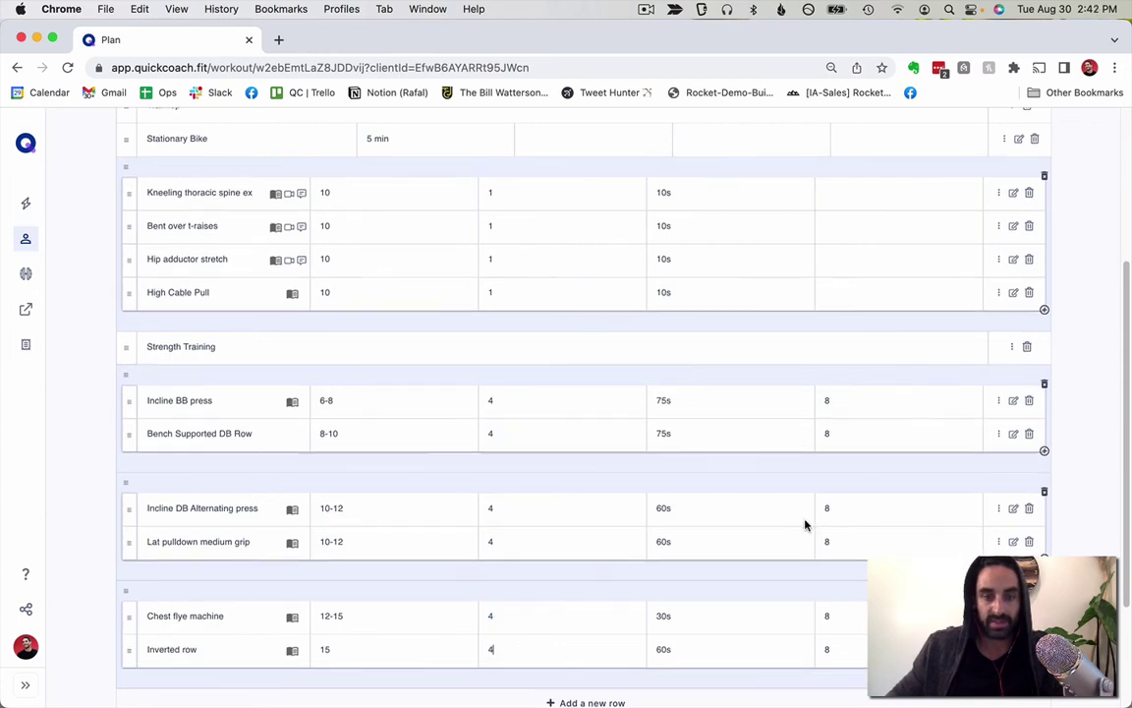
scroll(804, 523, up, 5)
click(985, 282)
Set the paired strength exercises in the Wk 2 (1): Arms and Core Phase 2 draft to 4 sets and publish the plan
scroll(668, 442, down, 5)
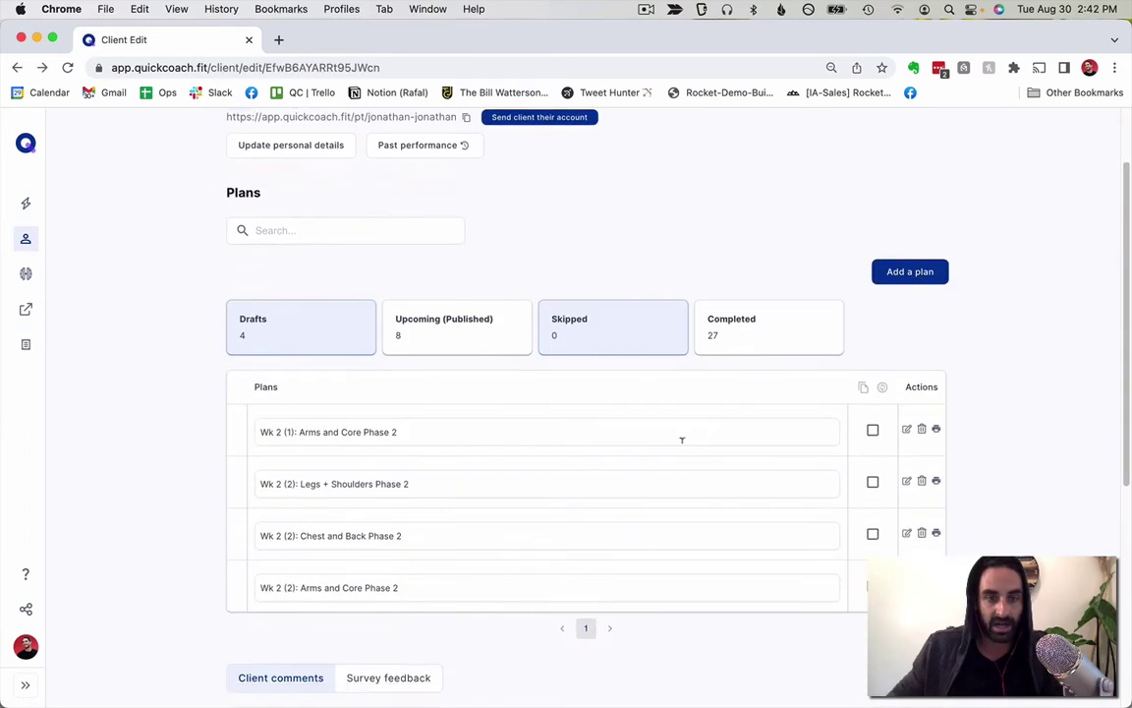
click(906, 244)
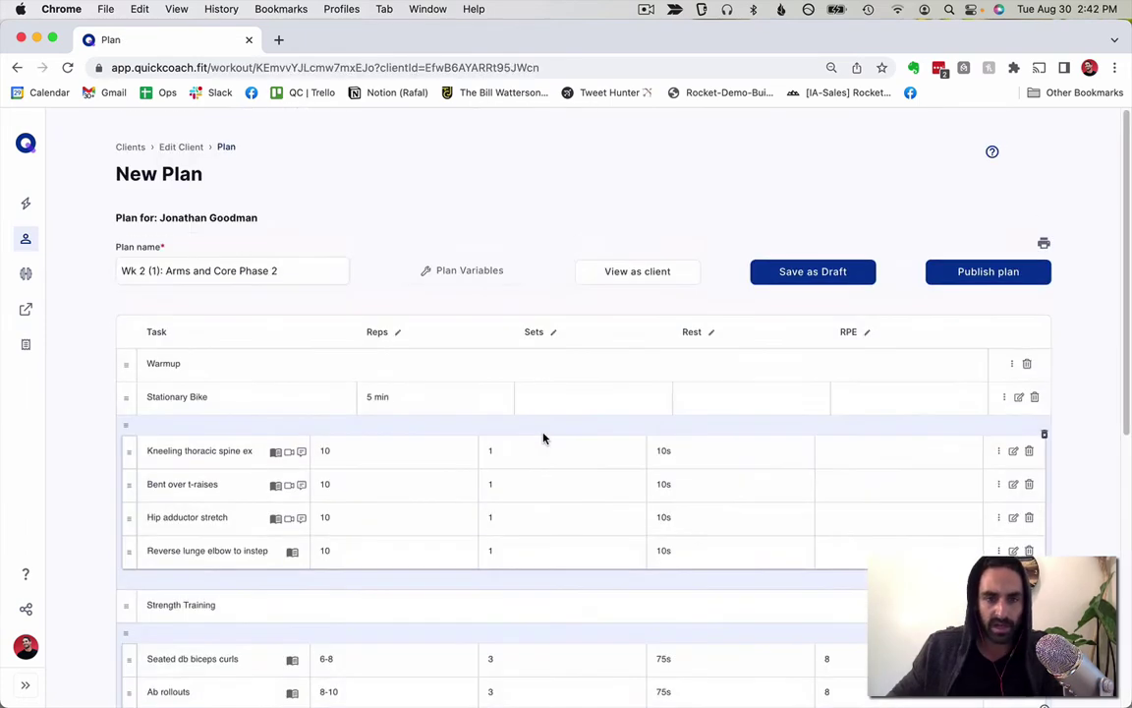
scroll(545, 437, down, 5)
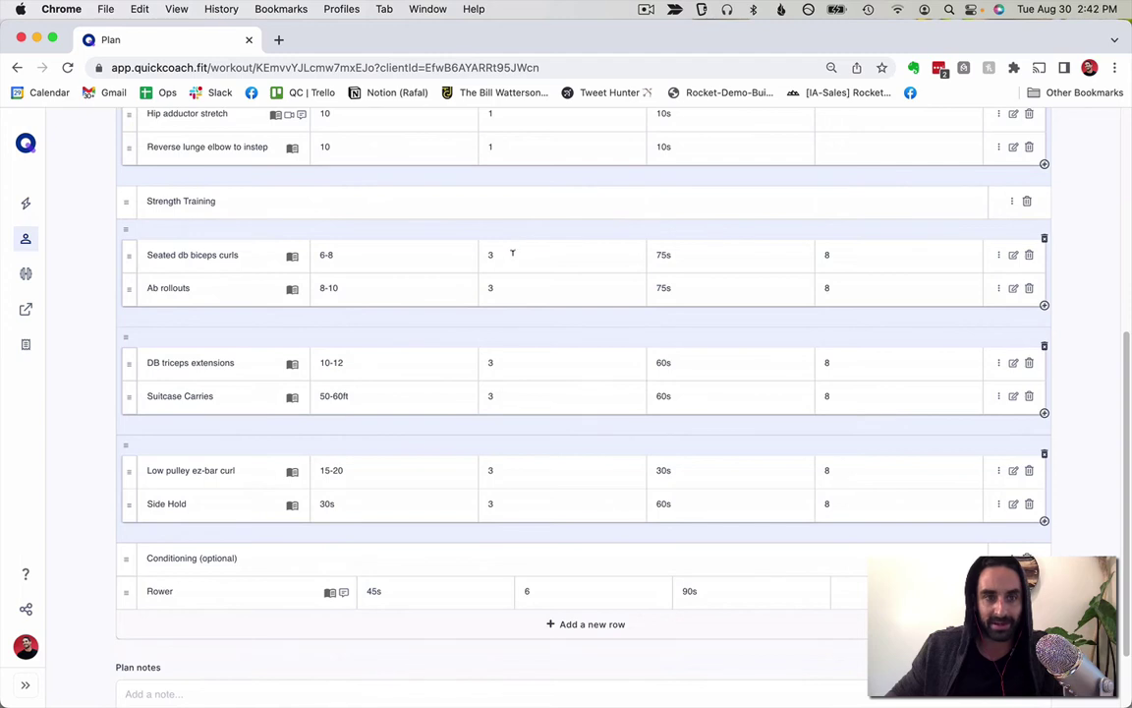
text(44)
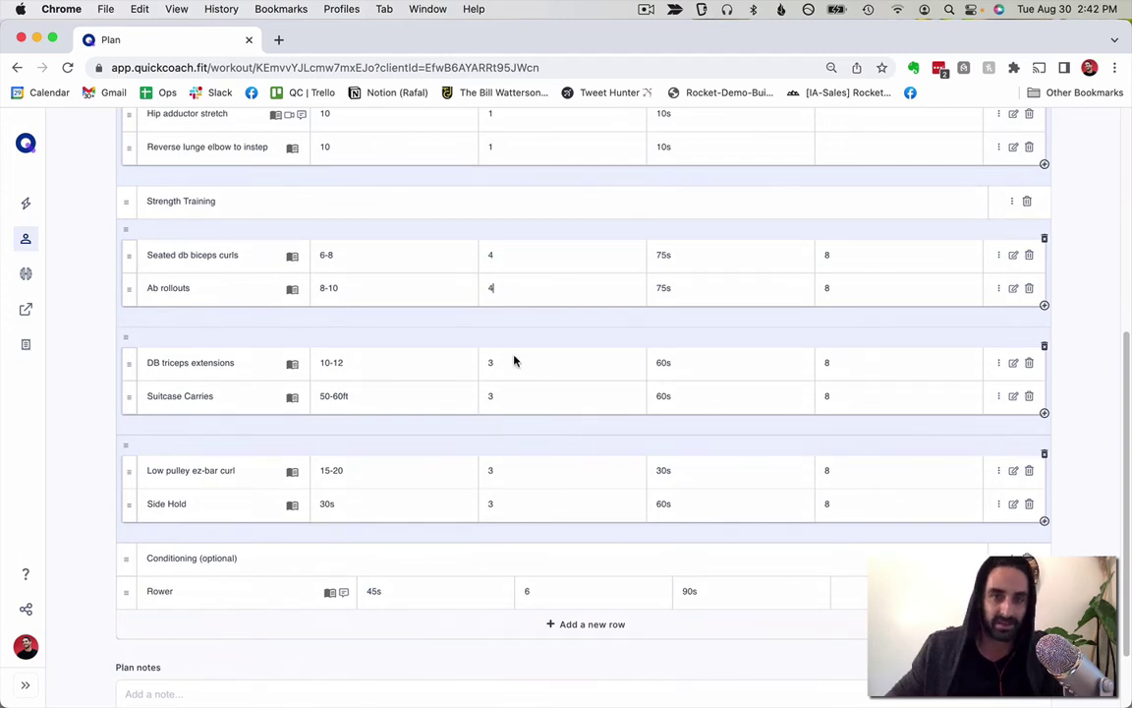
click(513, 360)
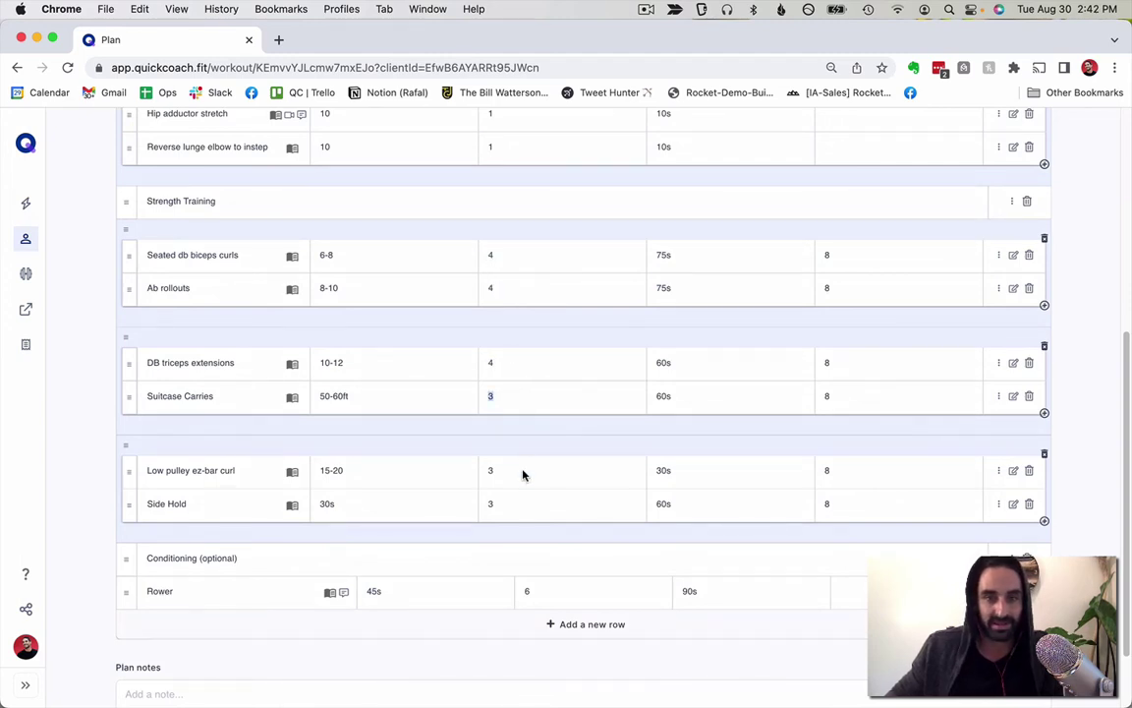
text(4)
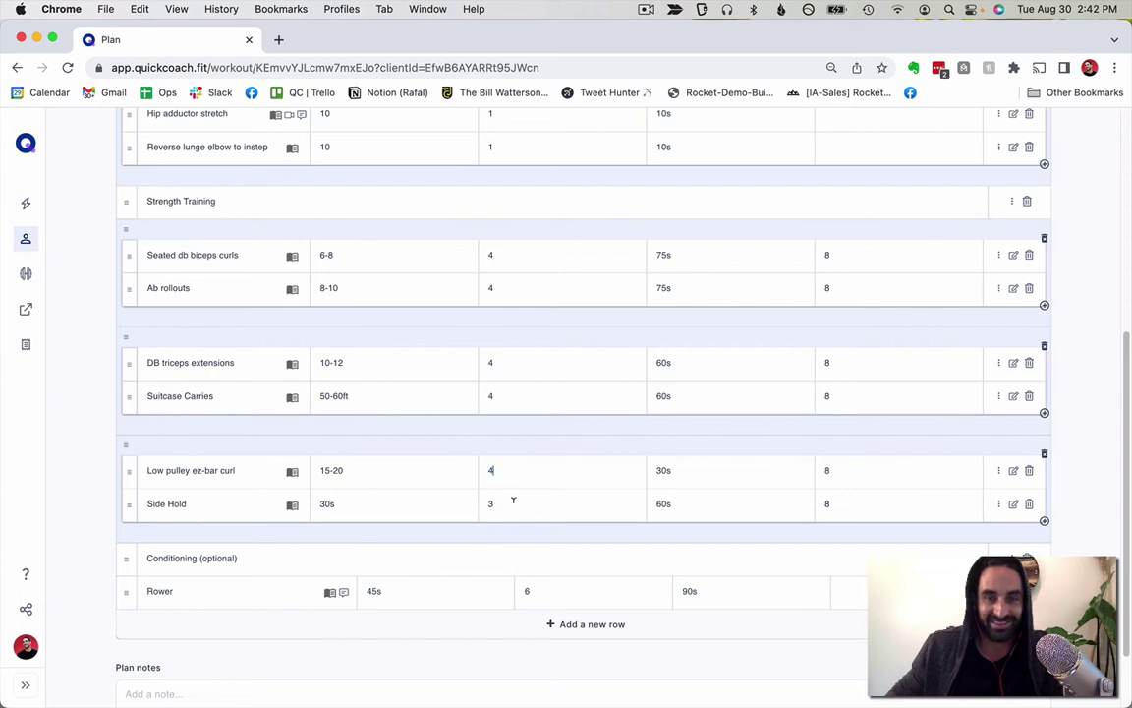
scroll(855, 470, up, 5)
click(940, 270)
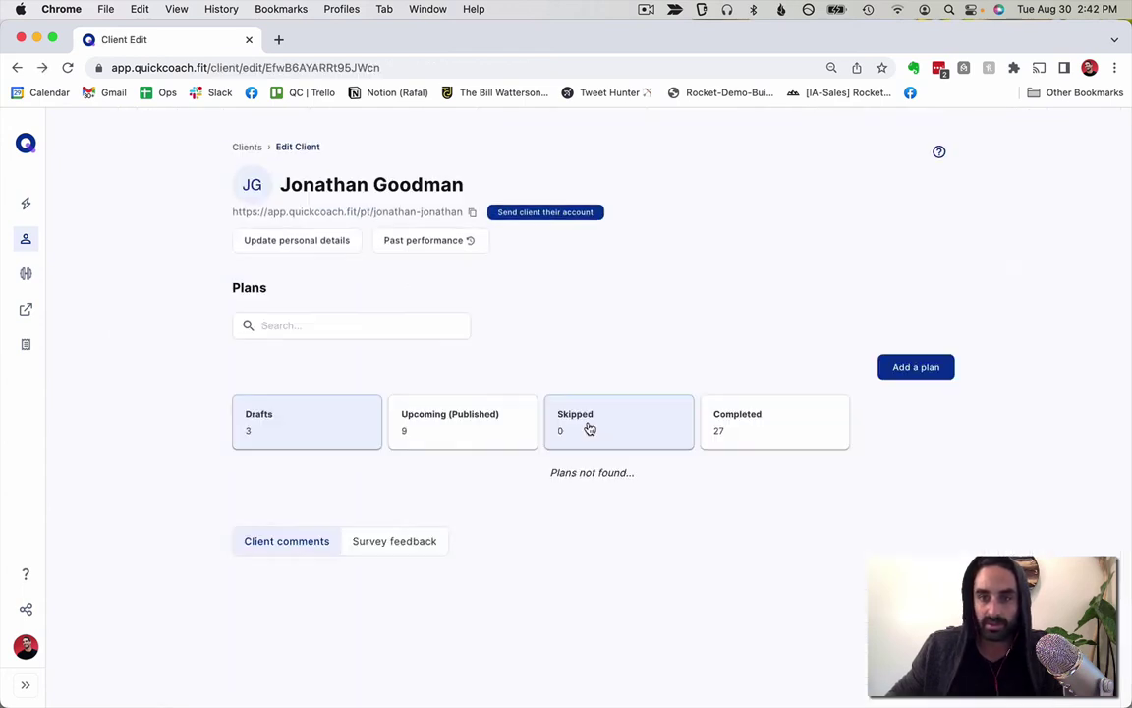
In the Wk 2 (2): Legs + Shoulders Phase 2 draft, set the four paired strength exercises to 4 sets and publish the plan
click(906, 524)
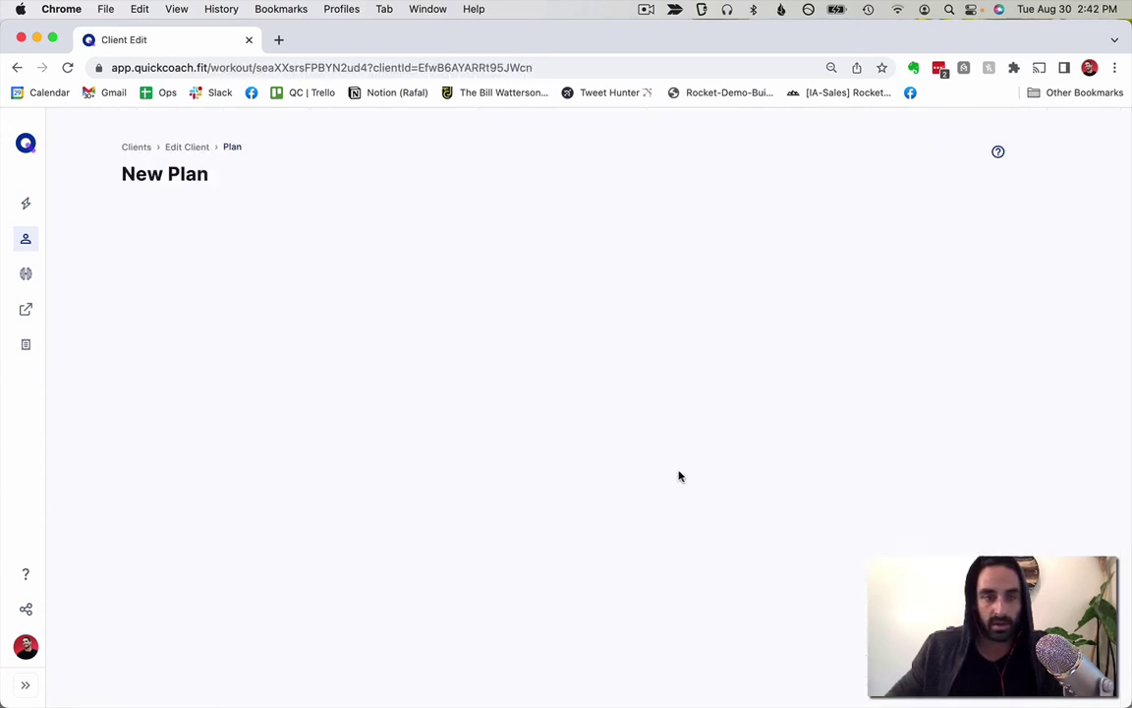
scroll(543, 464, down, 3)
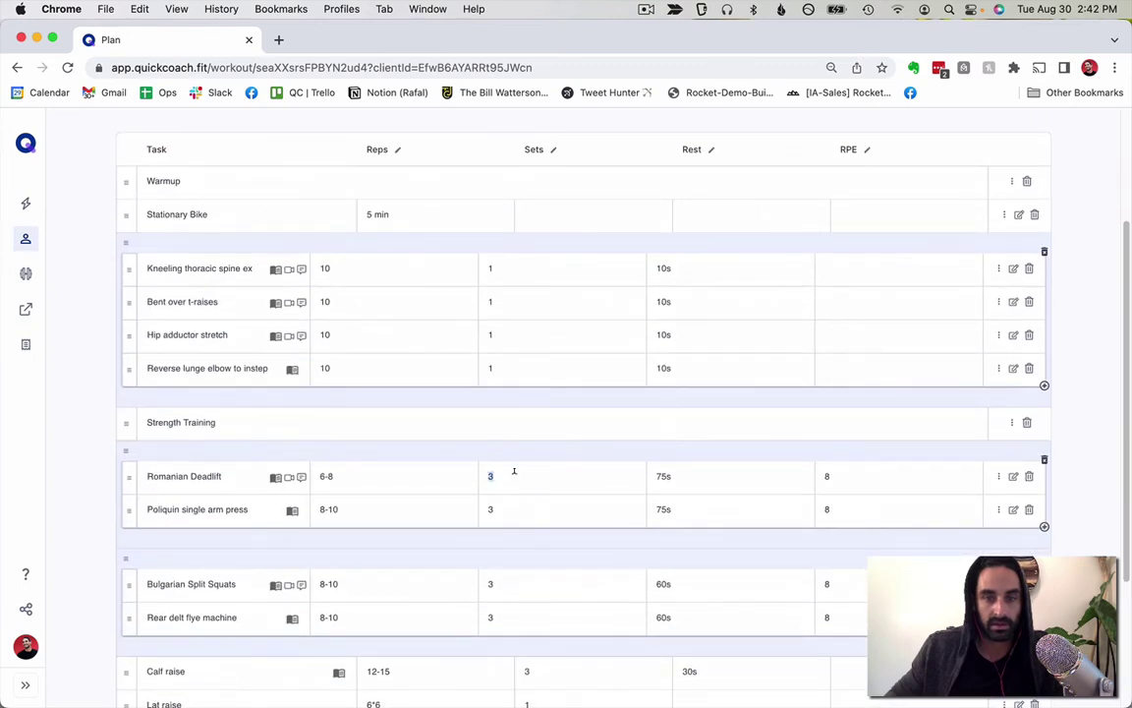
click(512, 503)
text(4)
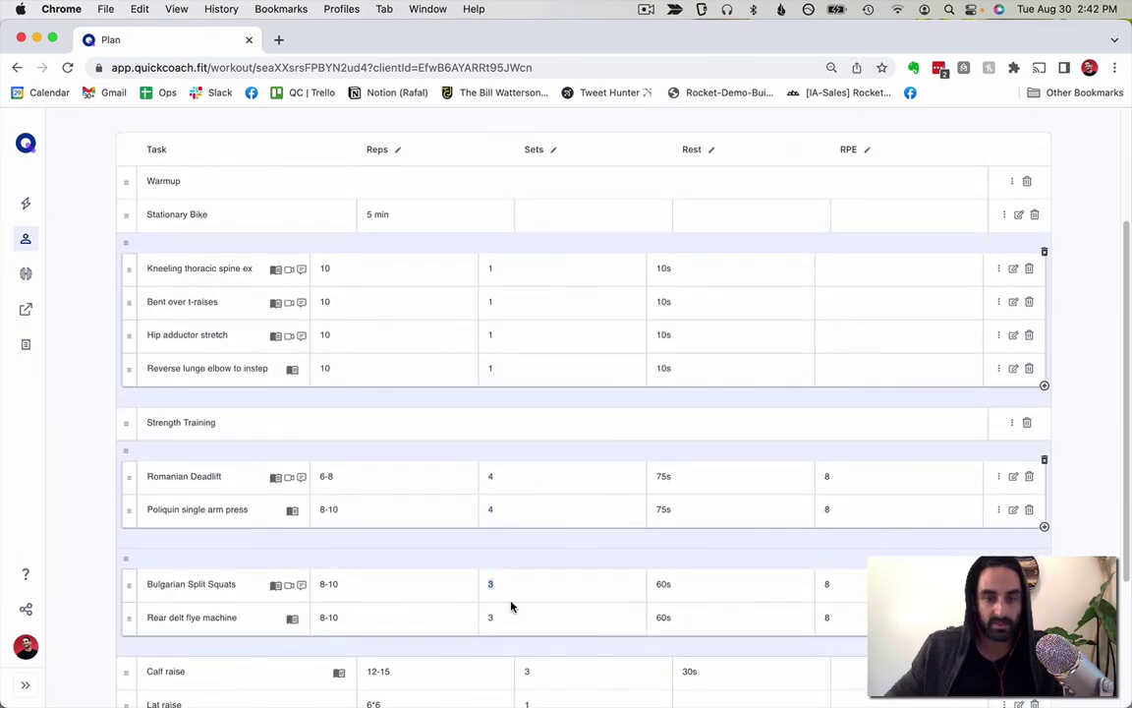
text(44)
scroll(551, 535, down, 3)
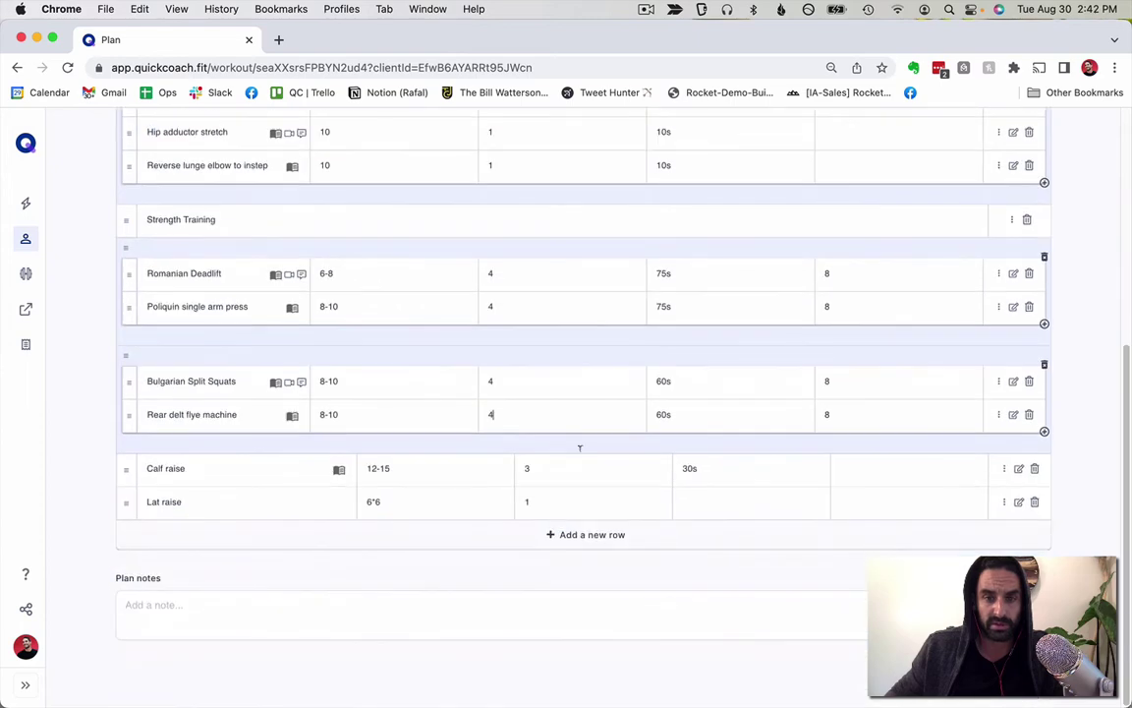
scroll(1004, 366, up, 10)
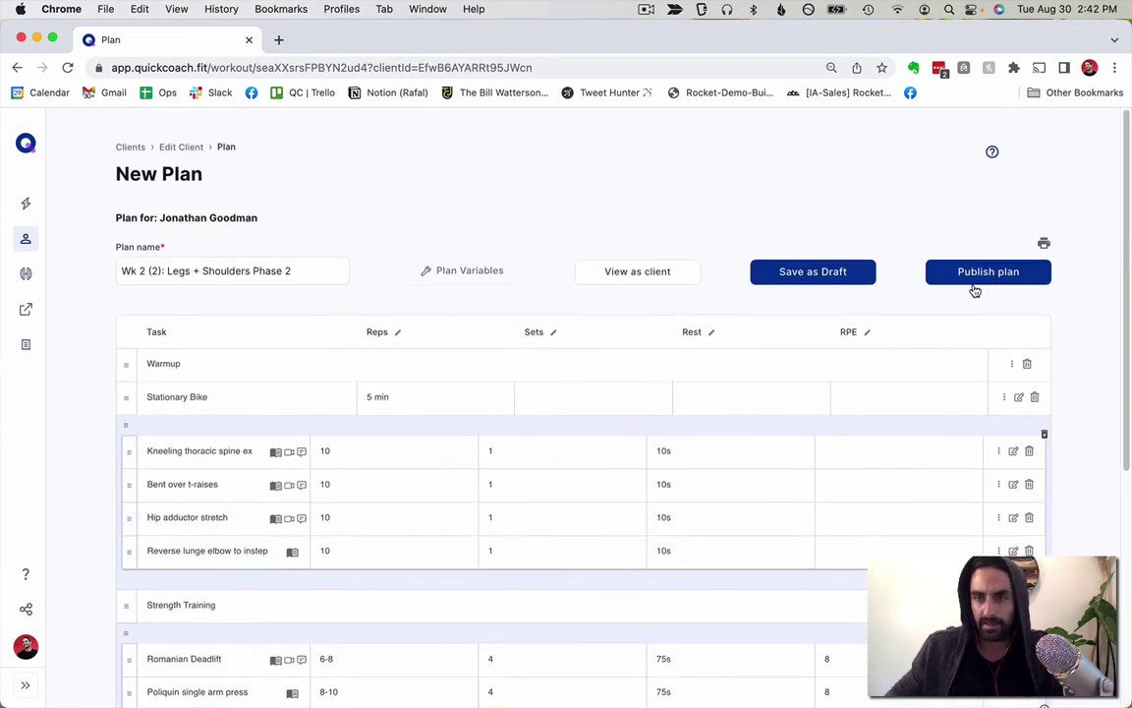
click(974, 276)
Set the strength exercises in the Wk 2 (2): Chest and Back Phase 2 draft to 4 sets and publish the plan
scroll(899, 340, down, 5)
click(908, 214)
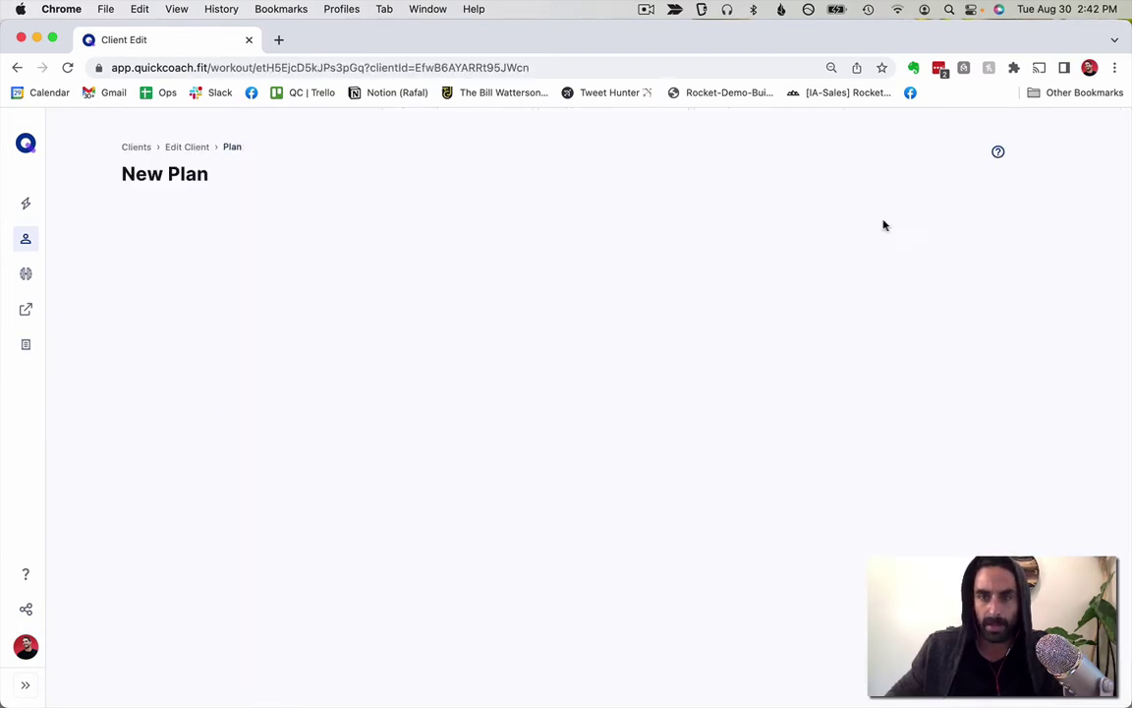
scroll(547, 491, down, 10)
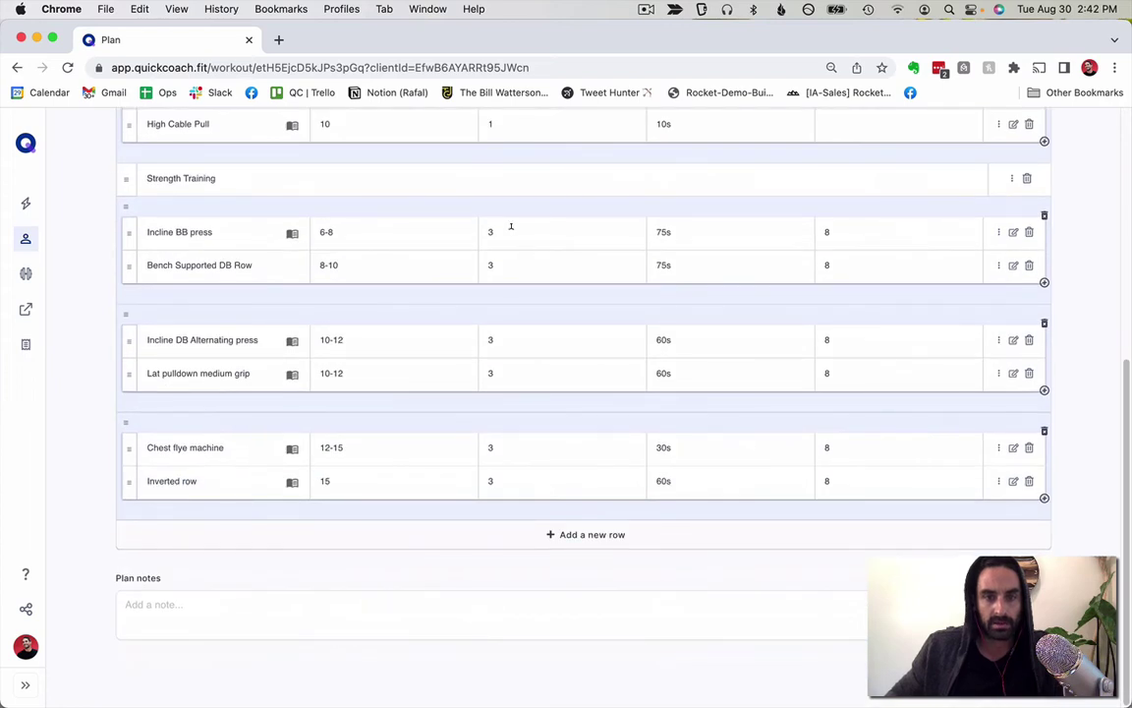
text(444)
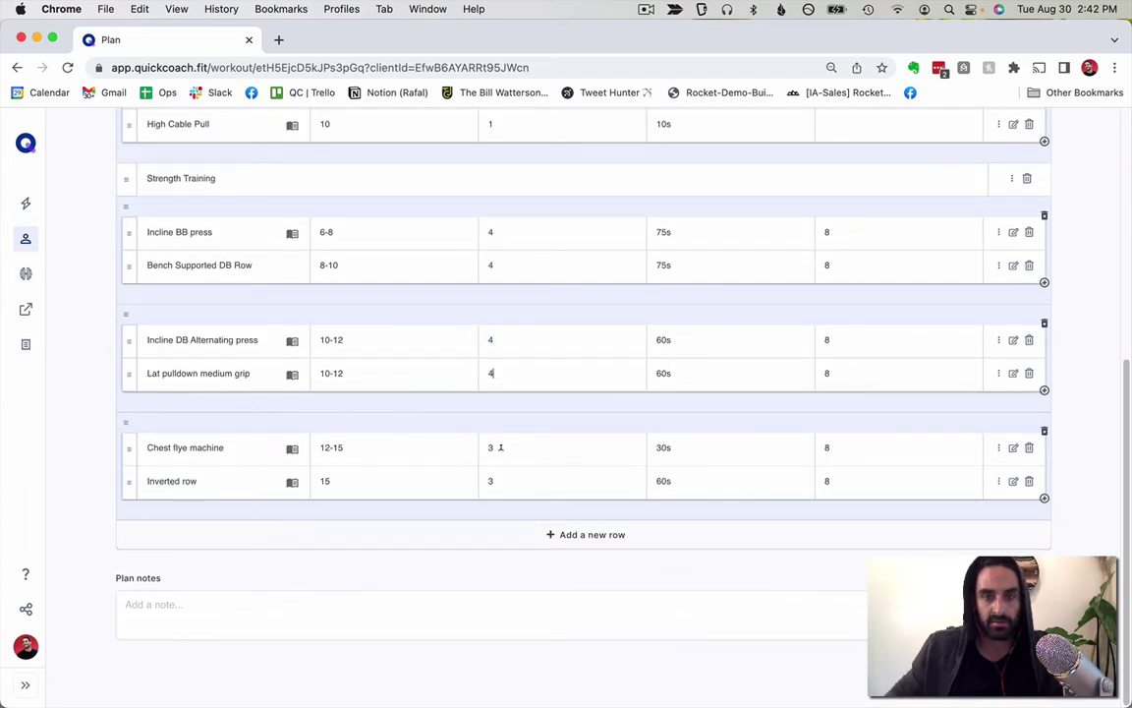
scroll(1014, 397, up, 10)
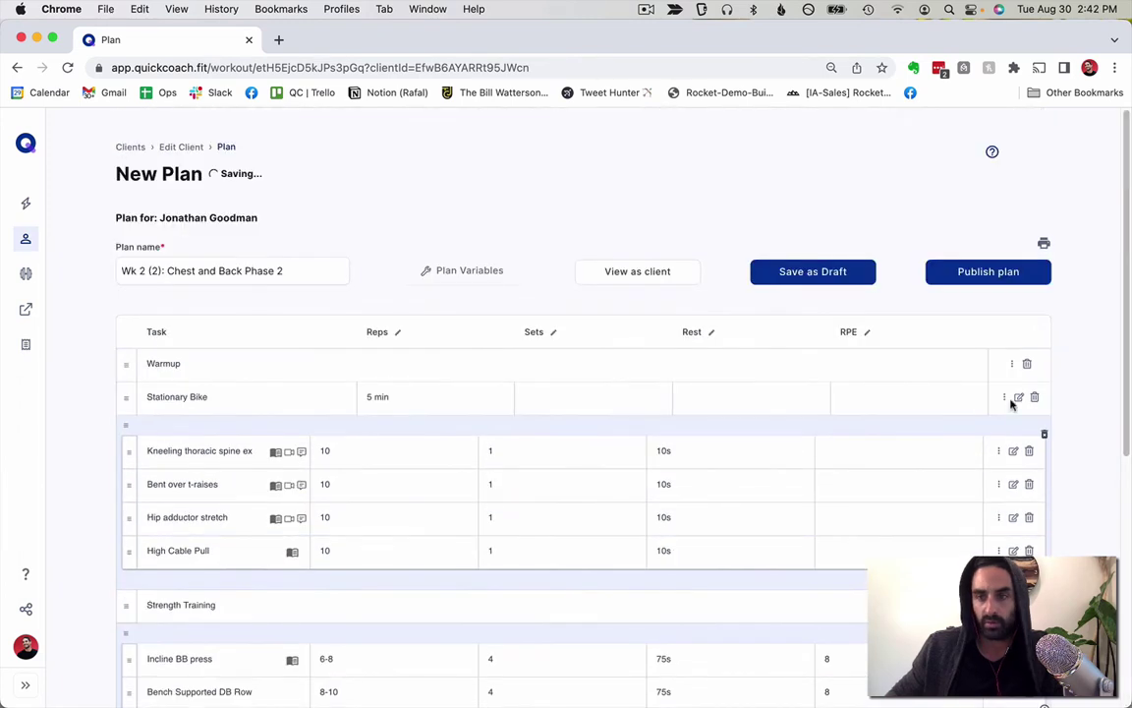
click(1014, 273)
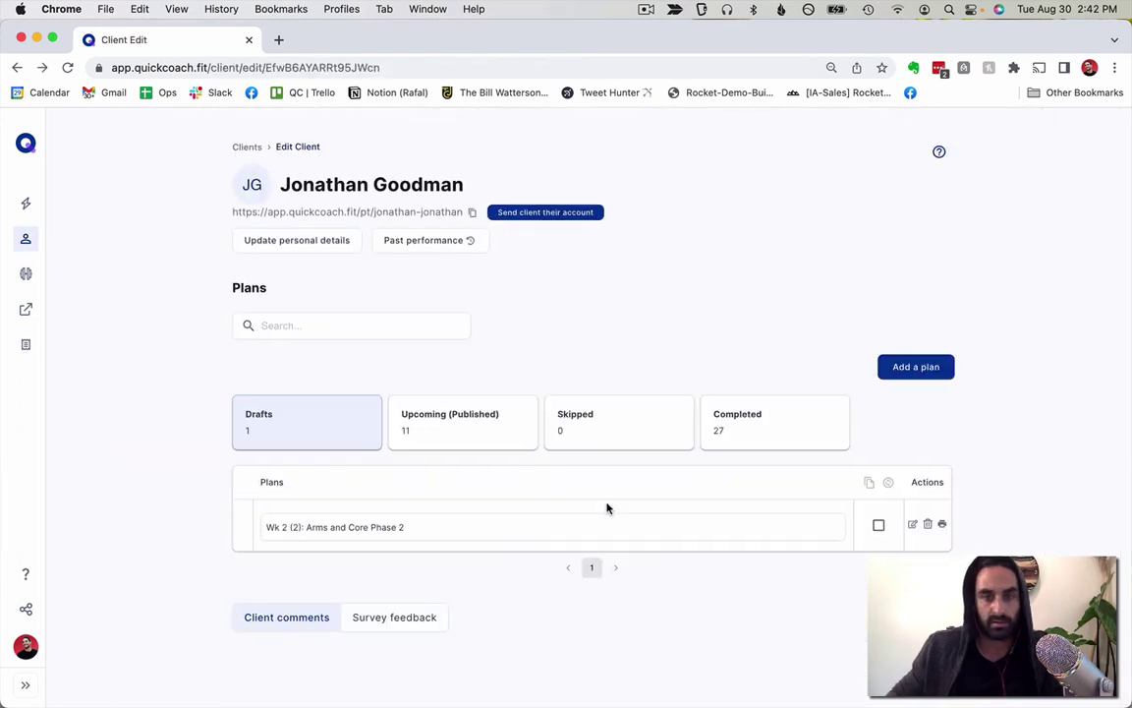
In the Wk 2 (2): Arms and Core Phase 2 draft, set Seated db biceps curls, Ab rollouts, DB triceps extensions and Suitcase Carries to 4 sets
click(910, 524)
scroll(598, 455, down, 5)
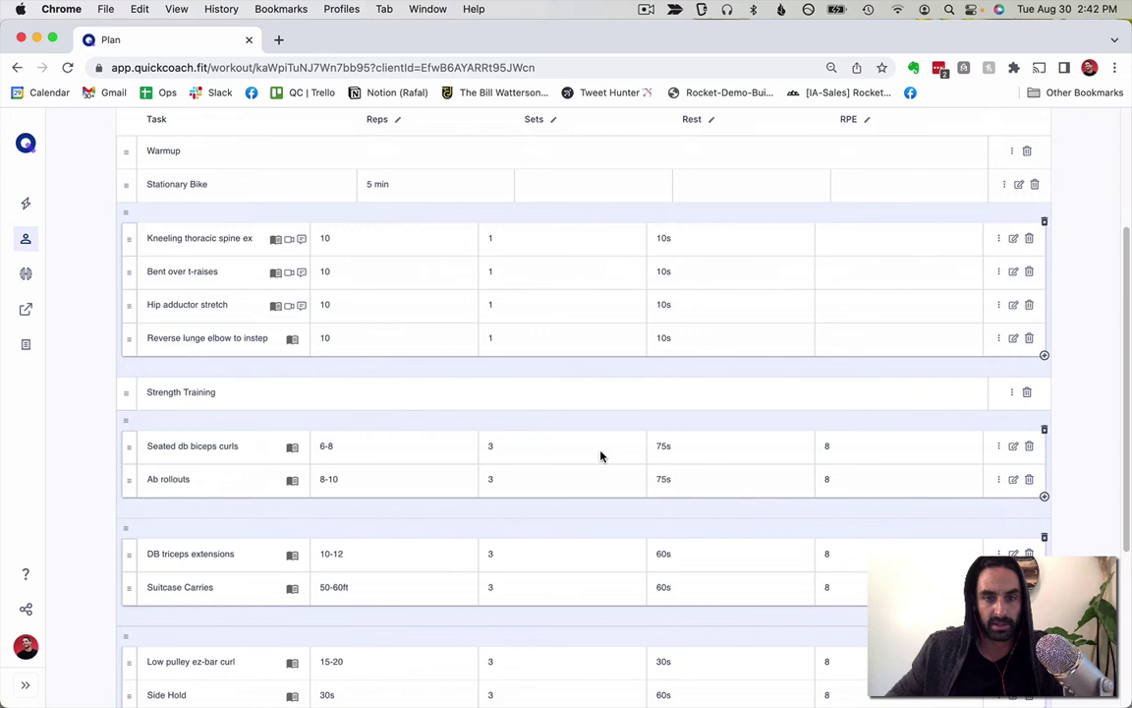
key(BackSpace)
text(4)
click(515, 473)
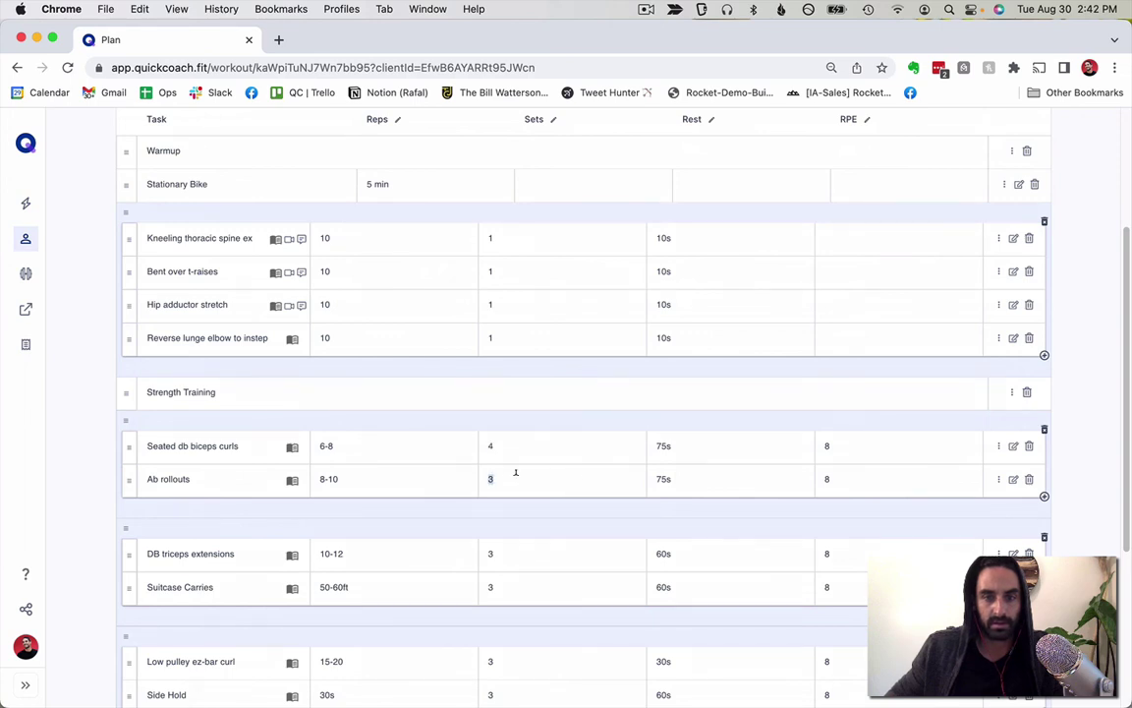
text(4)
click(506, 553)
text(4)
Set Low pulley ez-bar curl and Side Hold to 4 sets, and publish the plan
scroll(518, 505, down, 3)
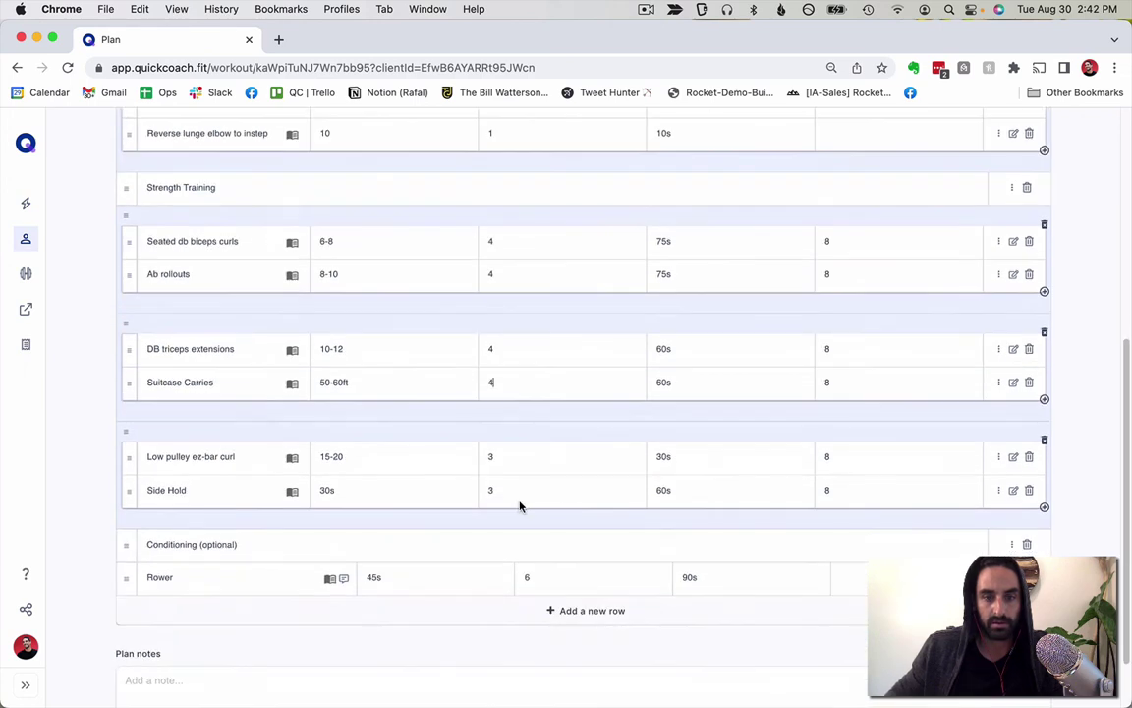
click(508, 454)
text(4)
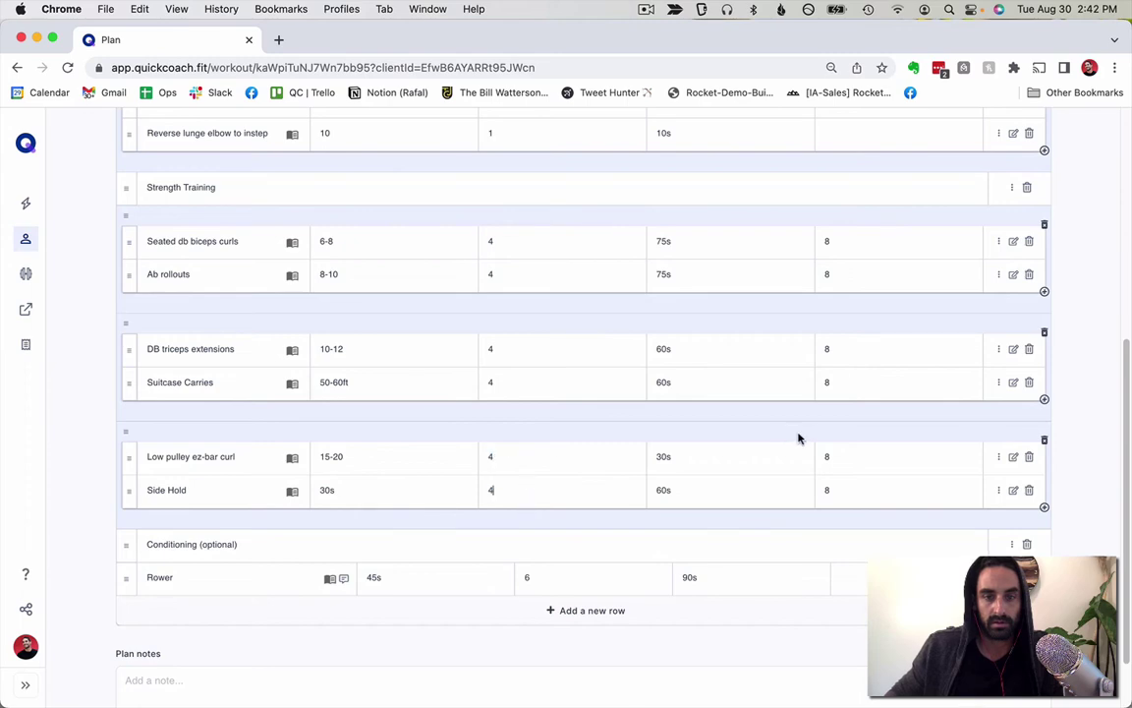
scroll(798, 437, up, 6)
click(989, 273)
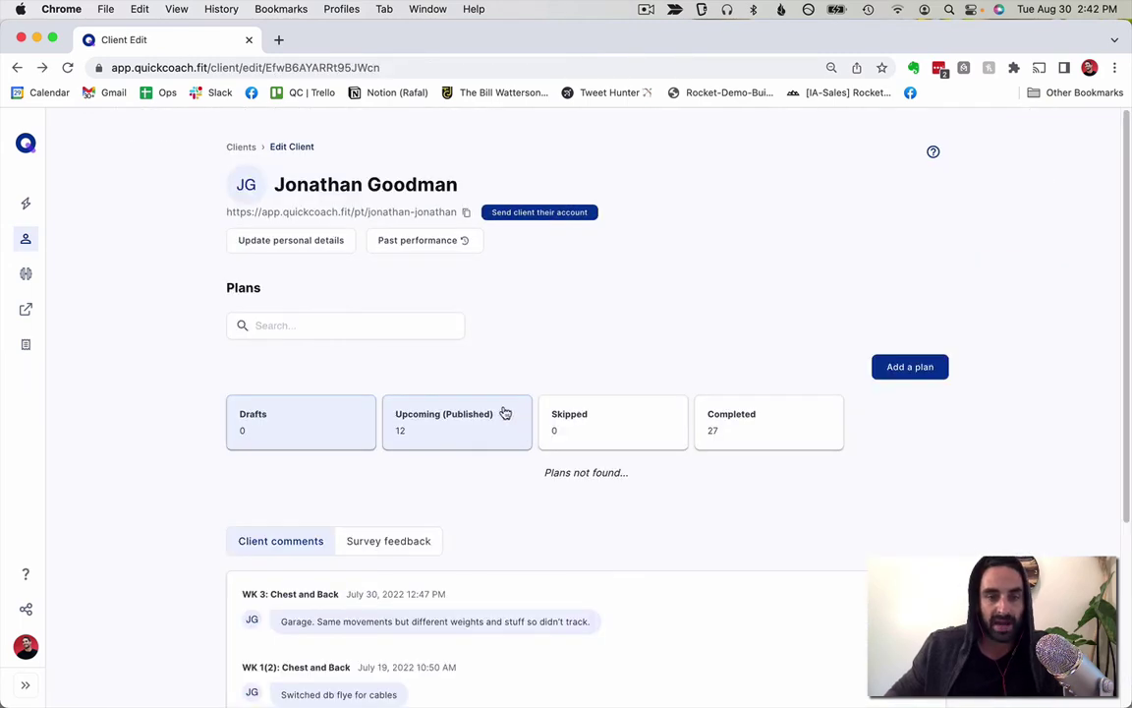
Open the client's upcoming published plans and look through the Wk 1 and Wk 2 entries
click(506, 412)
scroll(183, 495, down, 3)
scroll(184, 495, down, 10)
scroll(184, 494, up, 9)
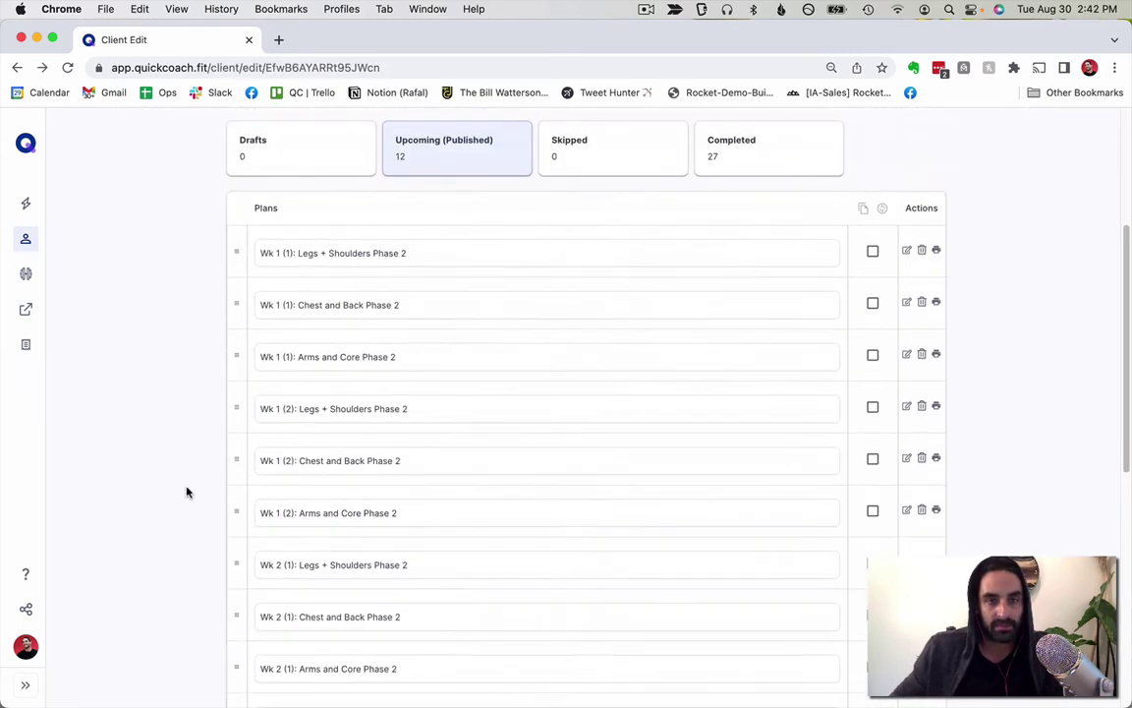
Show all upcoming published plans in one list and review the order of the Wk 1 and Wk 2 plans
scroll(492, 393, down, 5)
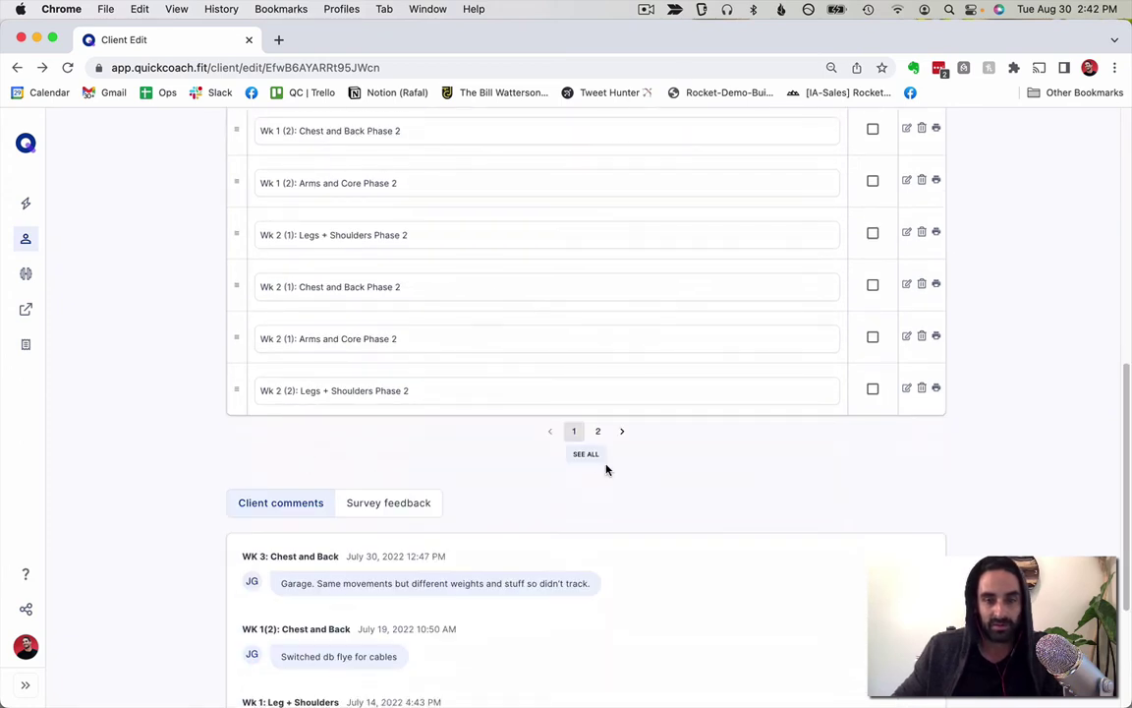
click(588, 451)
scroll(309, 374, up, 5)
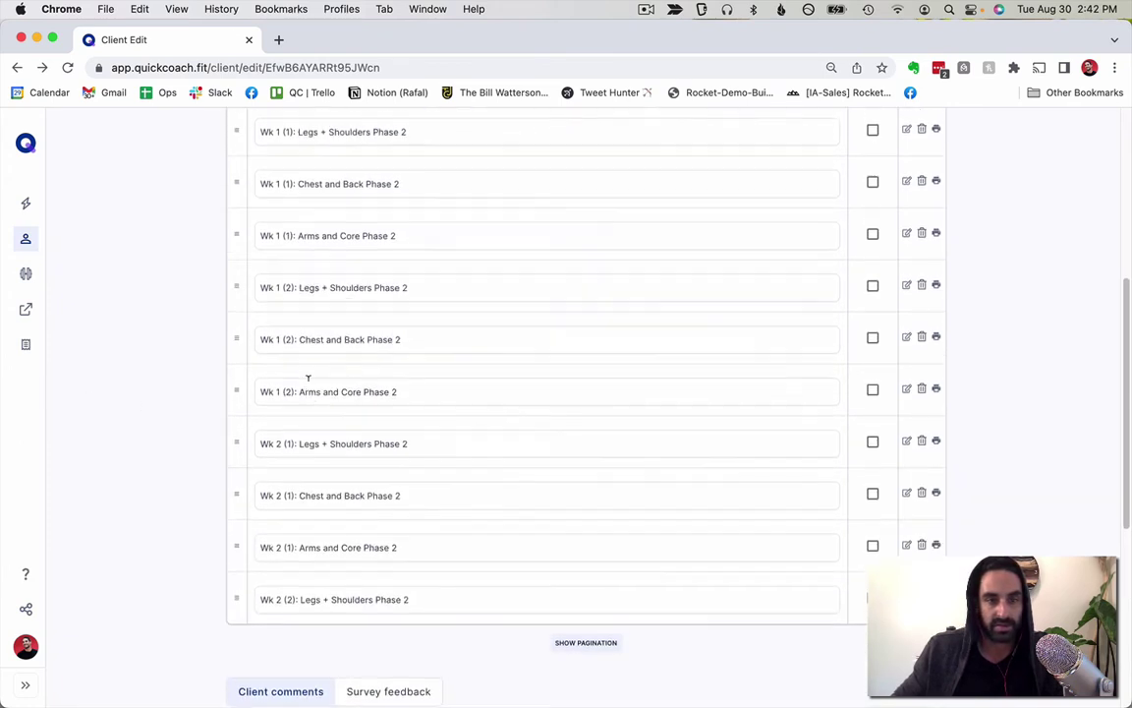
scroll(291, 397, down, 2)
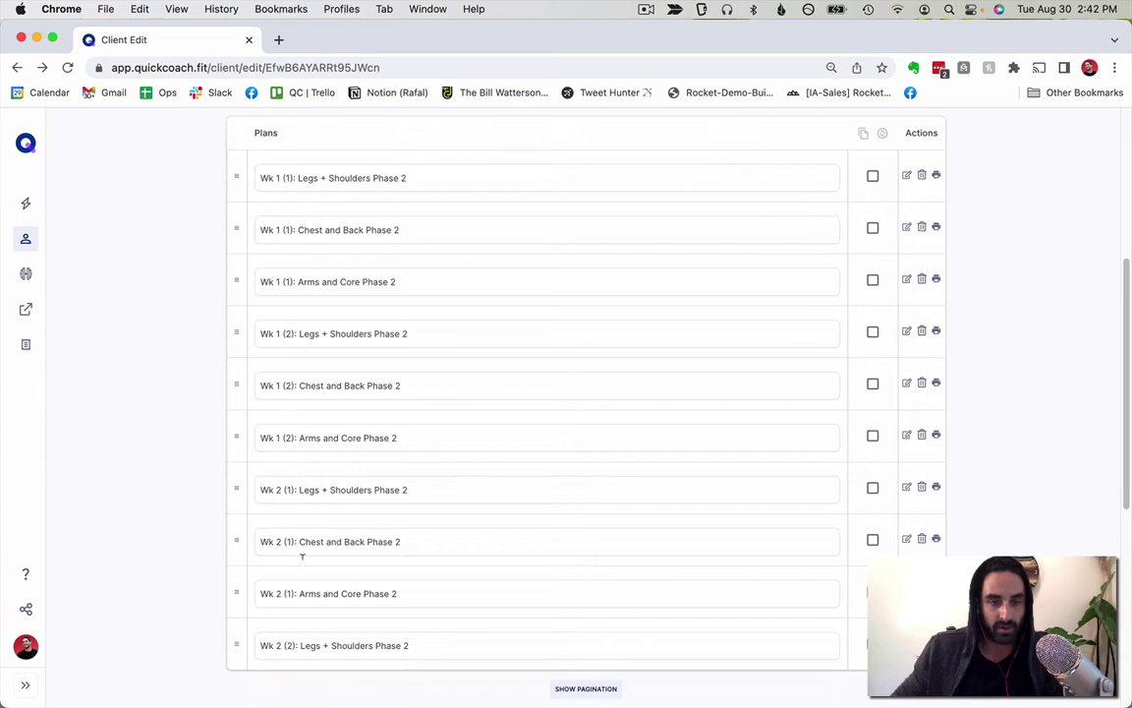
scroll(331, 647, down, 2)
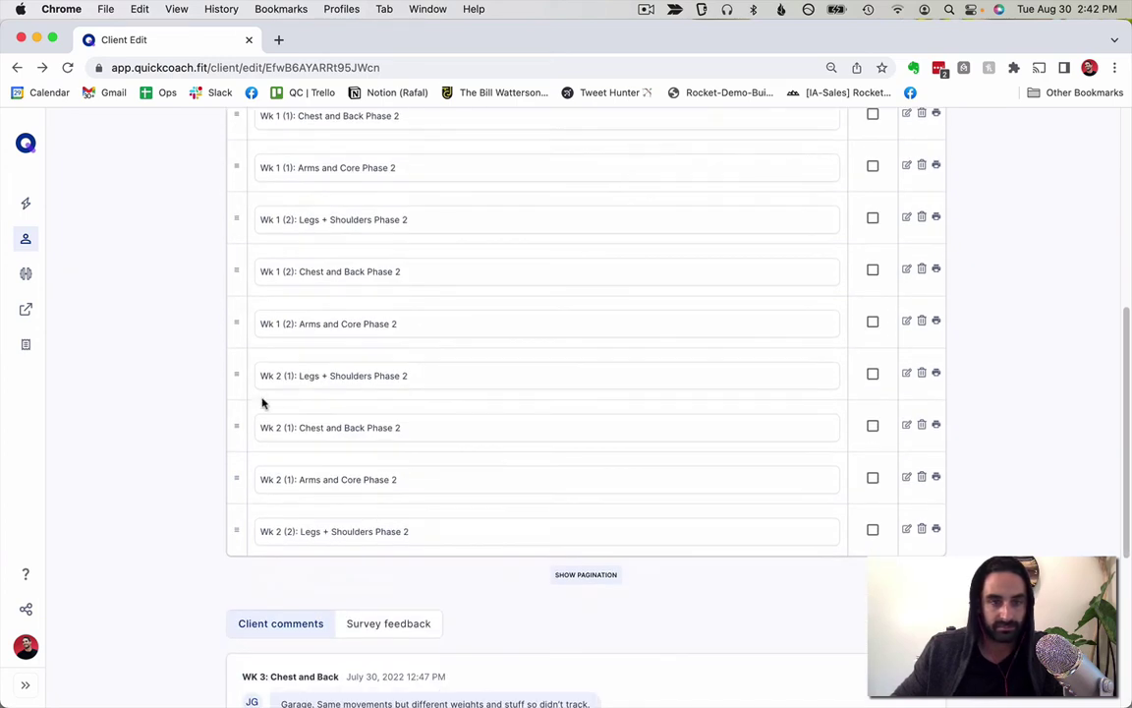
scroll(220, 296, up, 2)
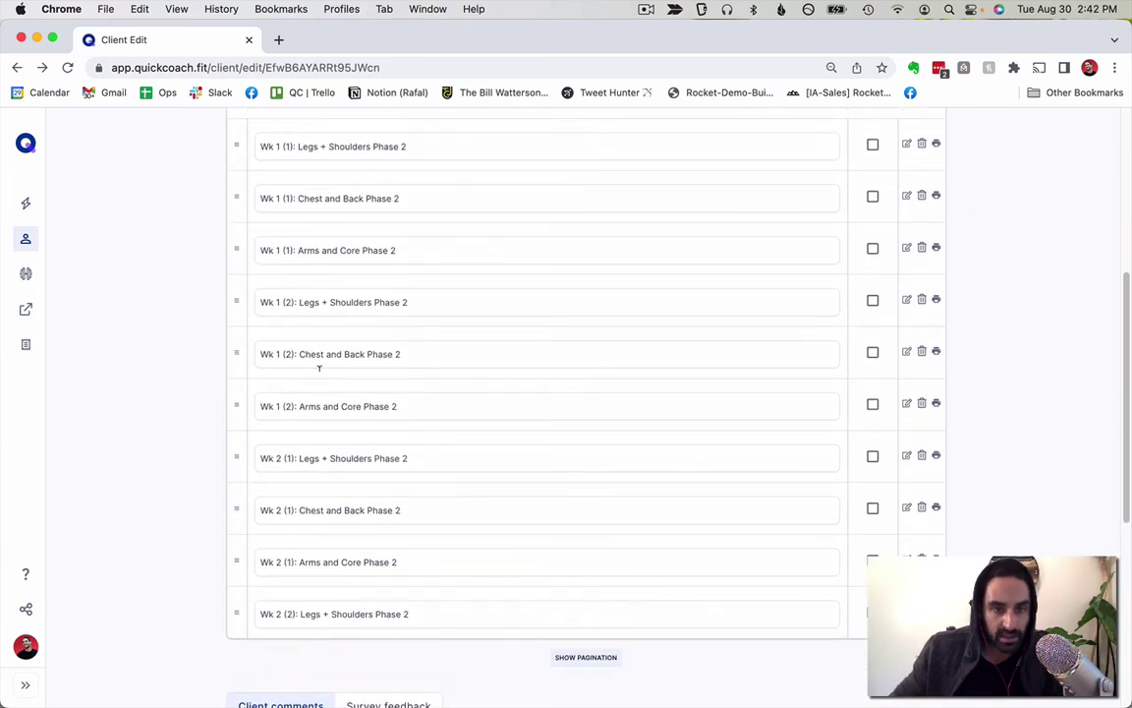
scroll(375, 481, up, 3)
scroll(374, 481, down, 2)
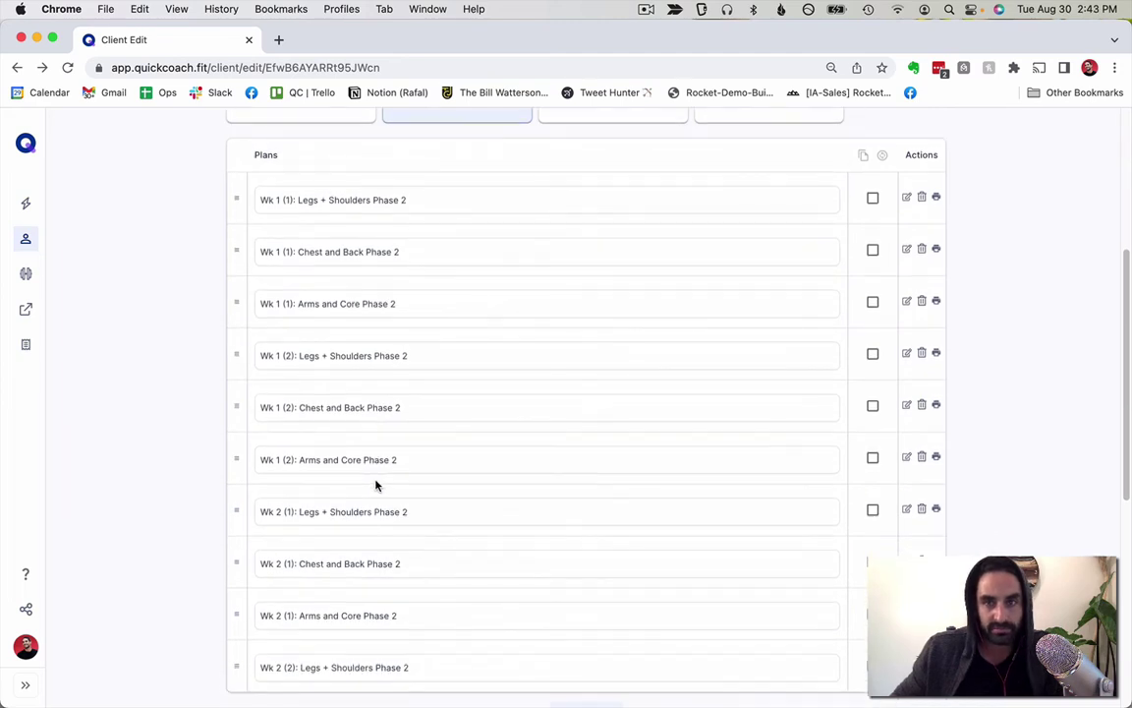
scroll(375, 485, up, 5)
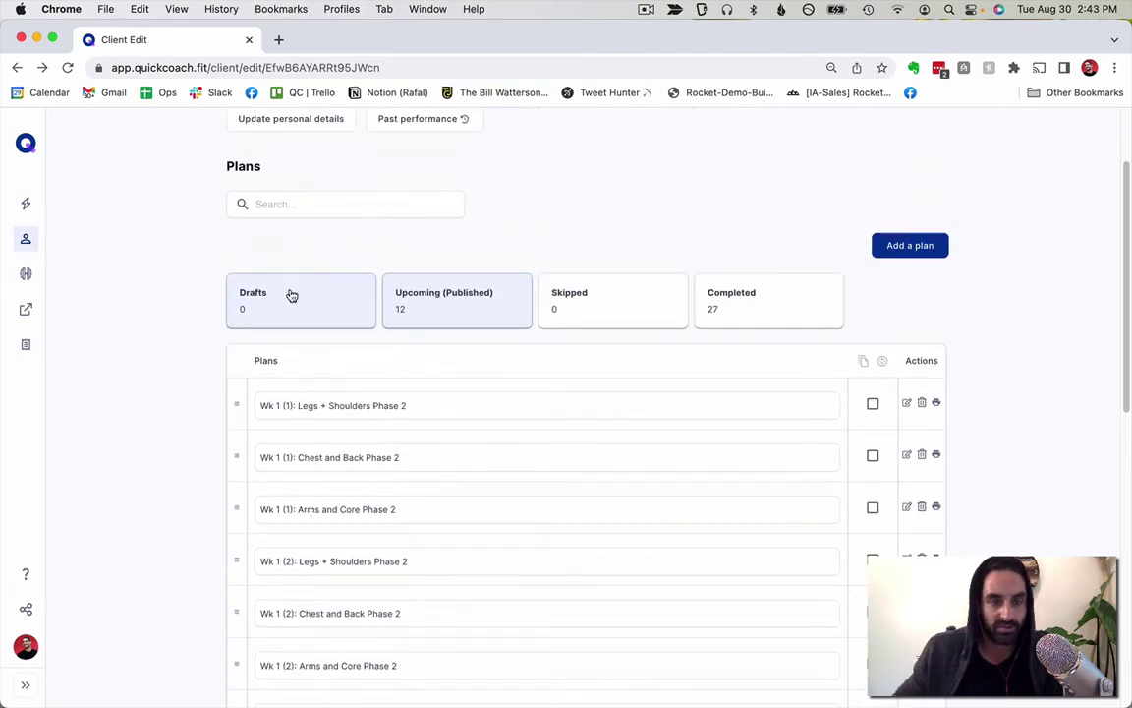
scroll(302, 501, down, 5)
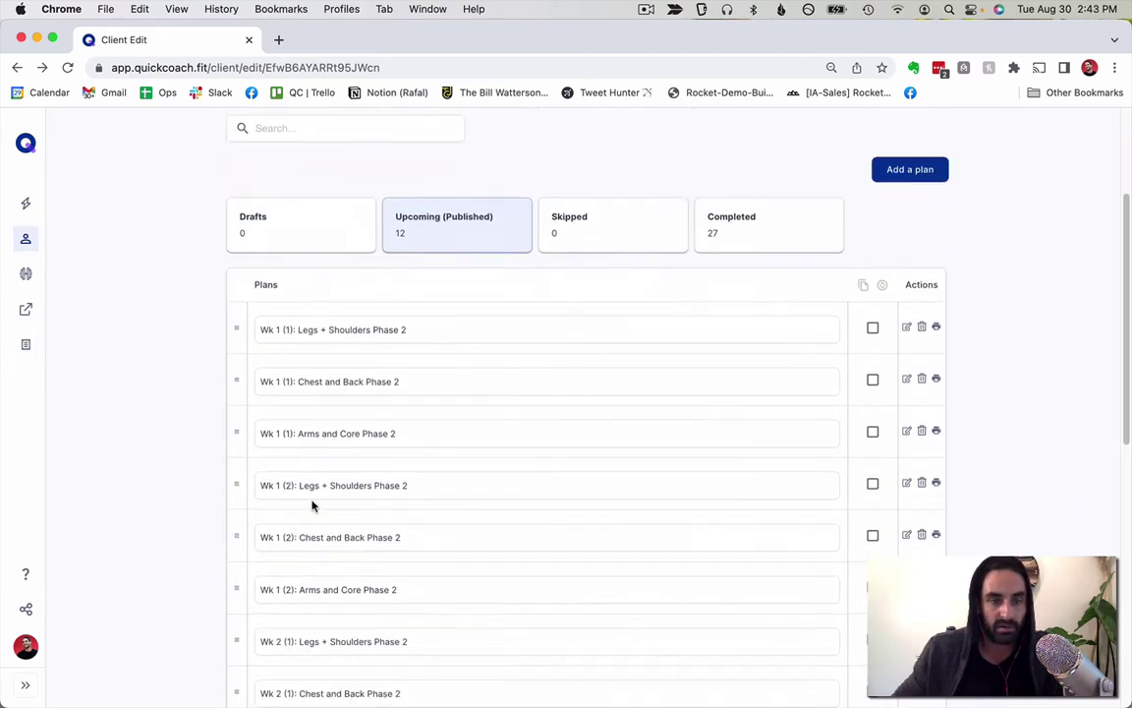
scroll(280, 476, down, 2)
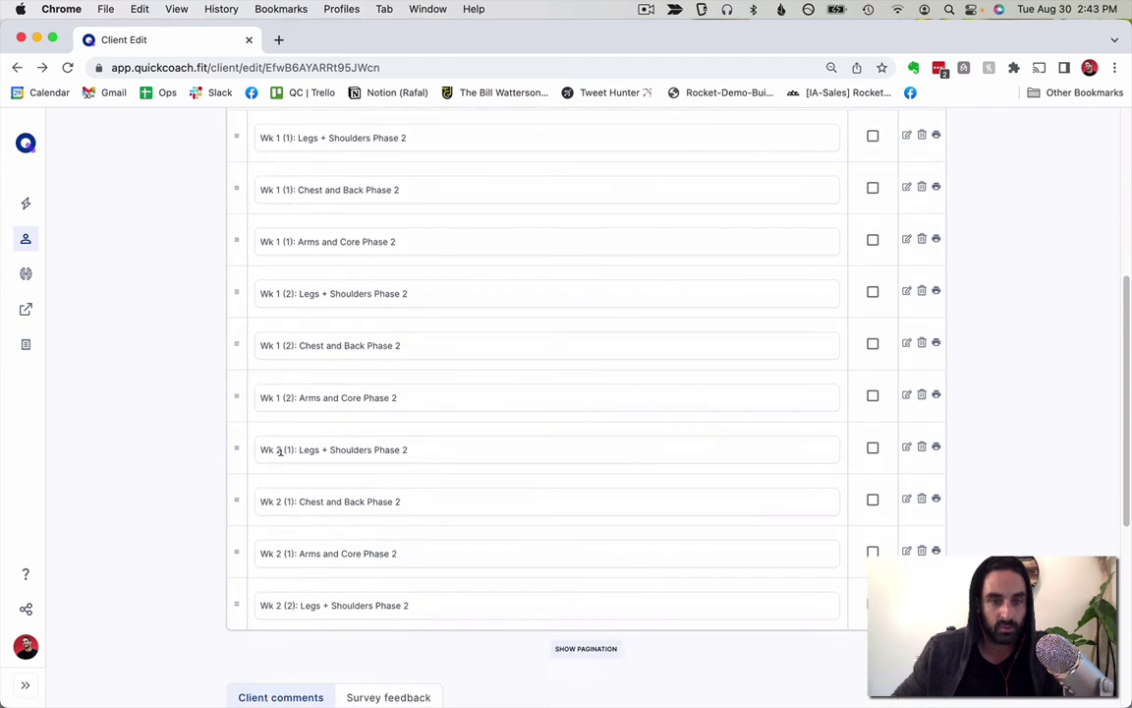
scroll(503, 579, down, 2)
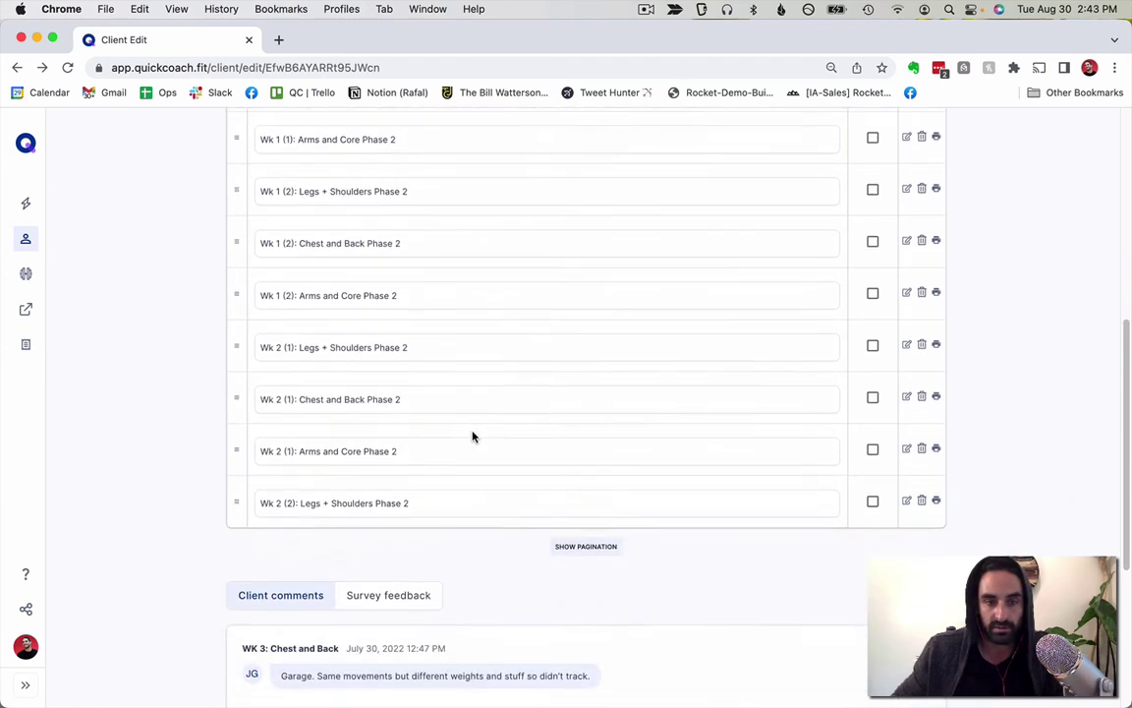
scroll(473, 433, up, 8)
Check the drafts, return to the upcoming published plans and view the second page of the paginated list
click(317, 404)
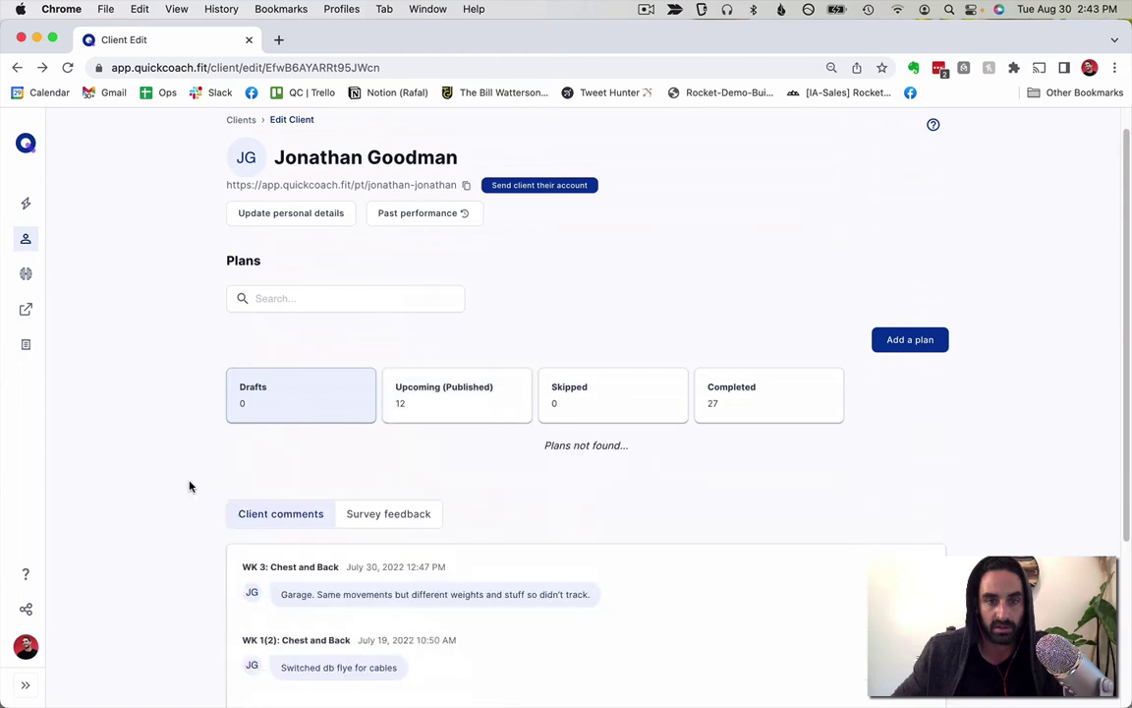
click(399, 421)
scroll(647, 517, down, 10)
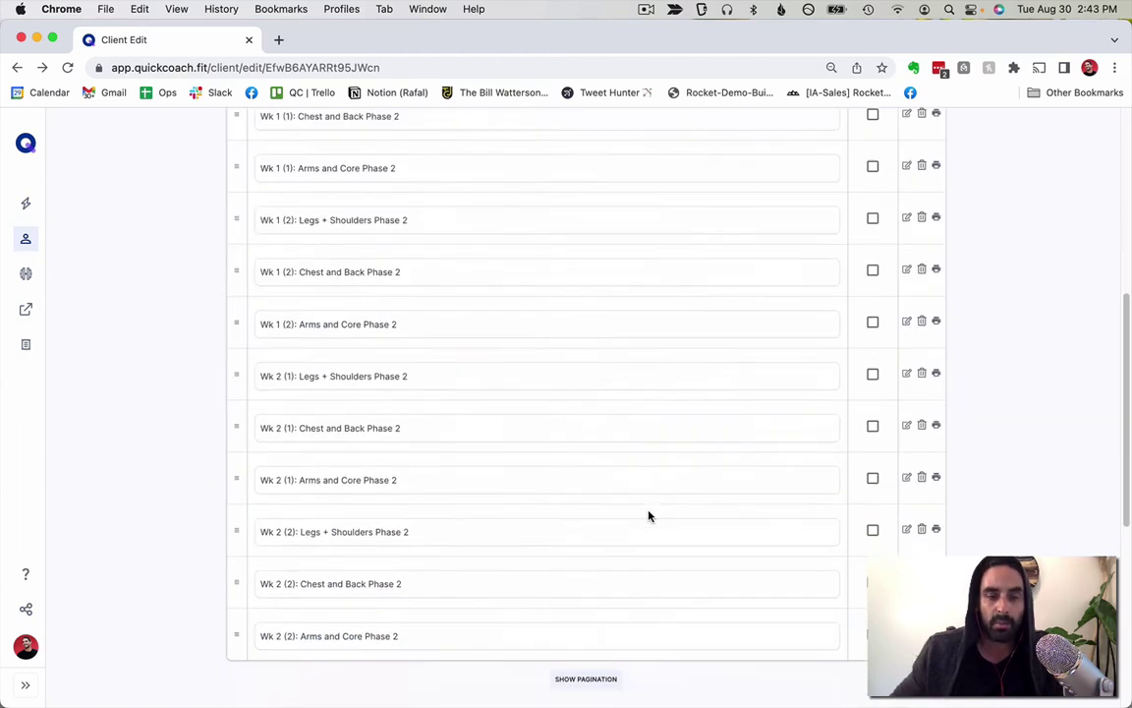
click(589, 633)
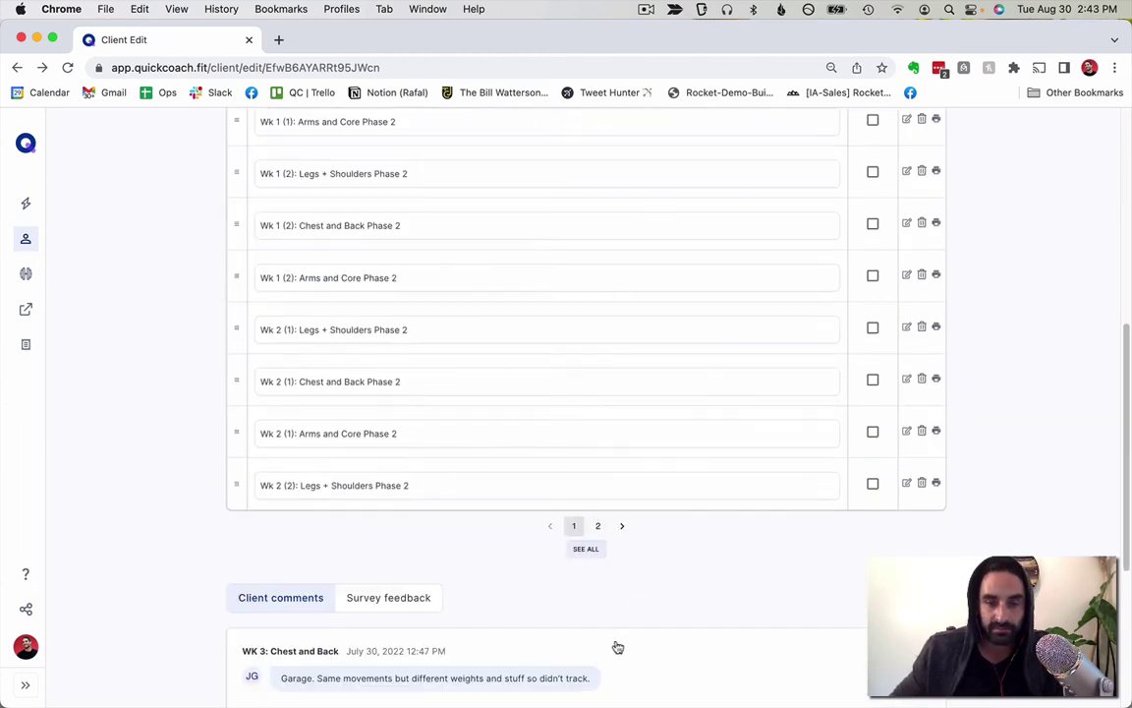
click(598, 525)
scroll(477, 376, up, 2)
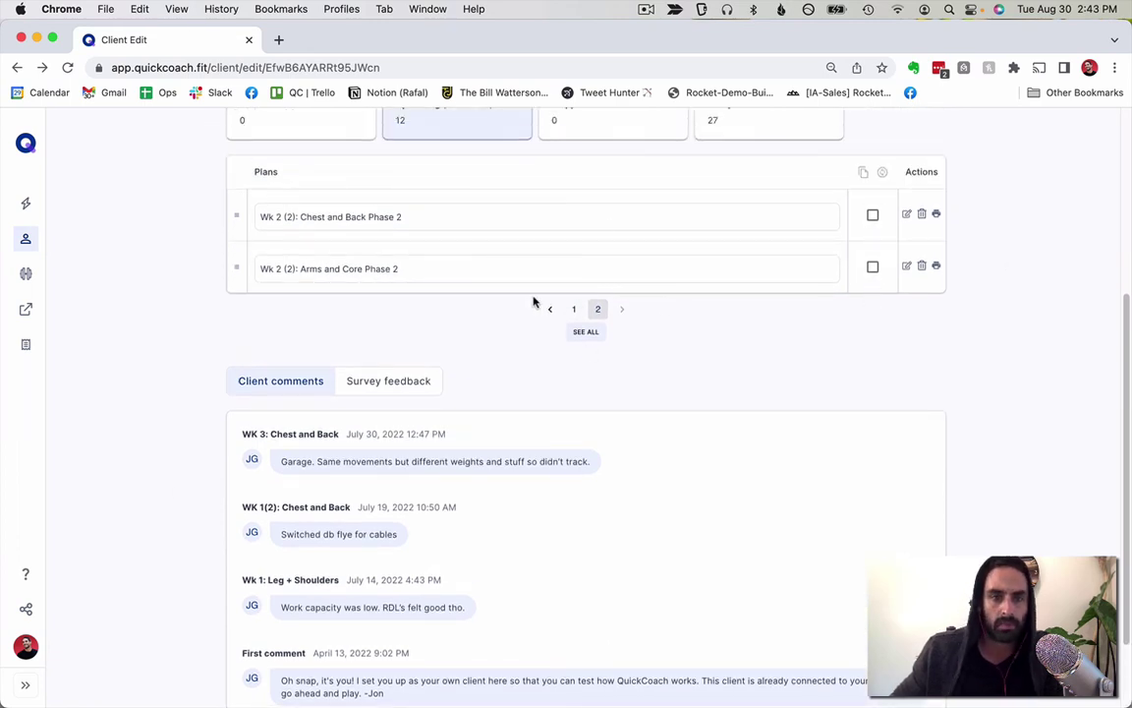
Duplicate the three Wk 2 (1) published plans and change the week in the draft copies' names to Wk 3 (1)
click(574, 311)
scroll(475, 495, down, 5)
scroll(474, 486, up, 2)
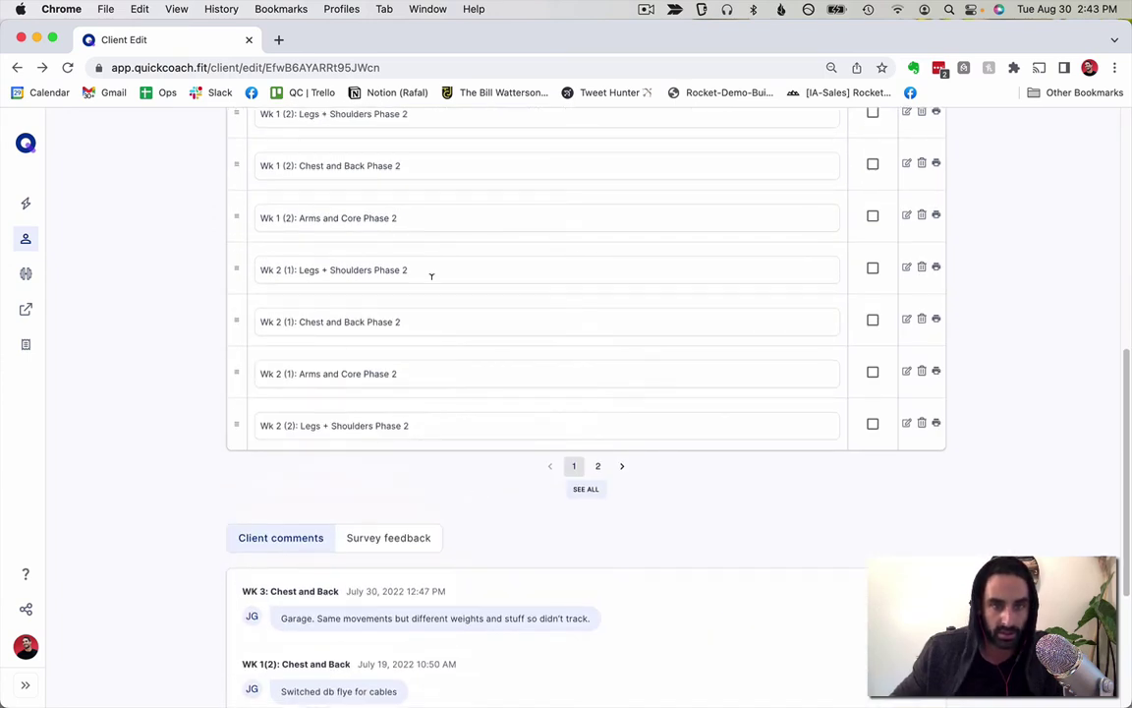
click(873, 270)
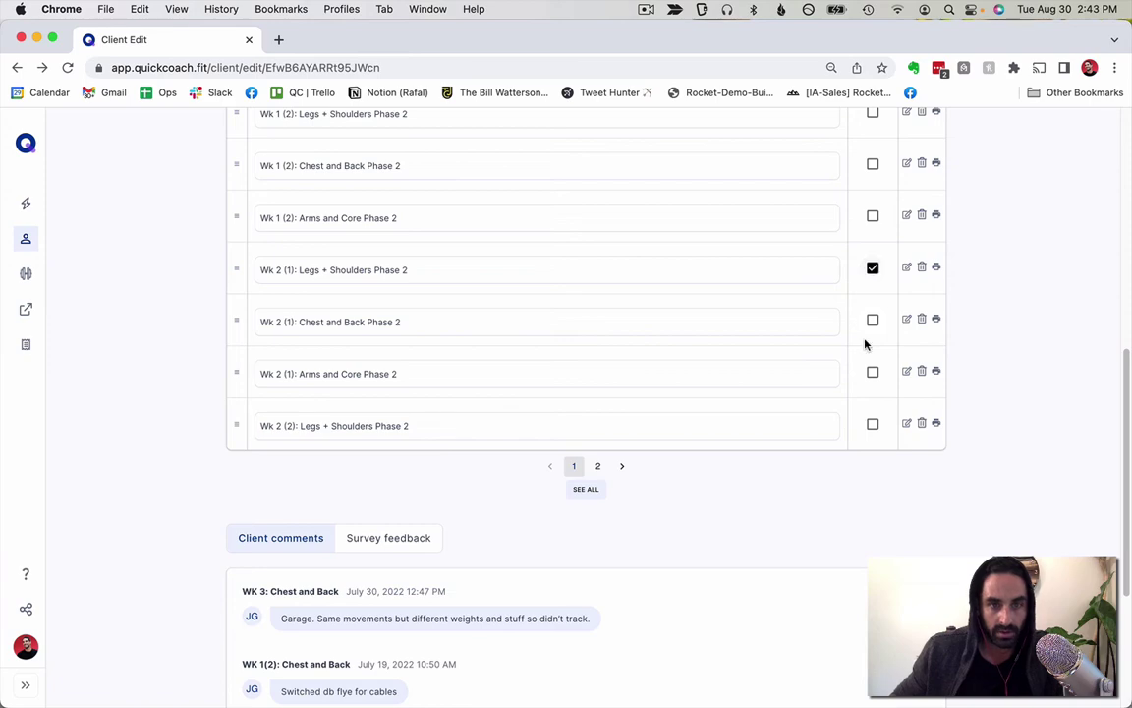
click(872, 320)
click(873, 372)
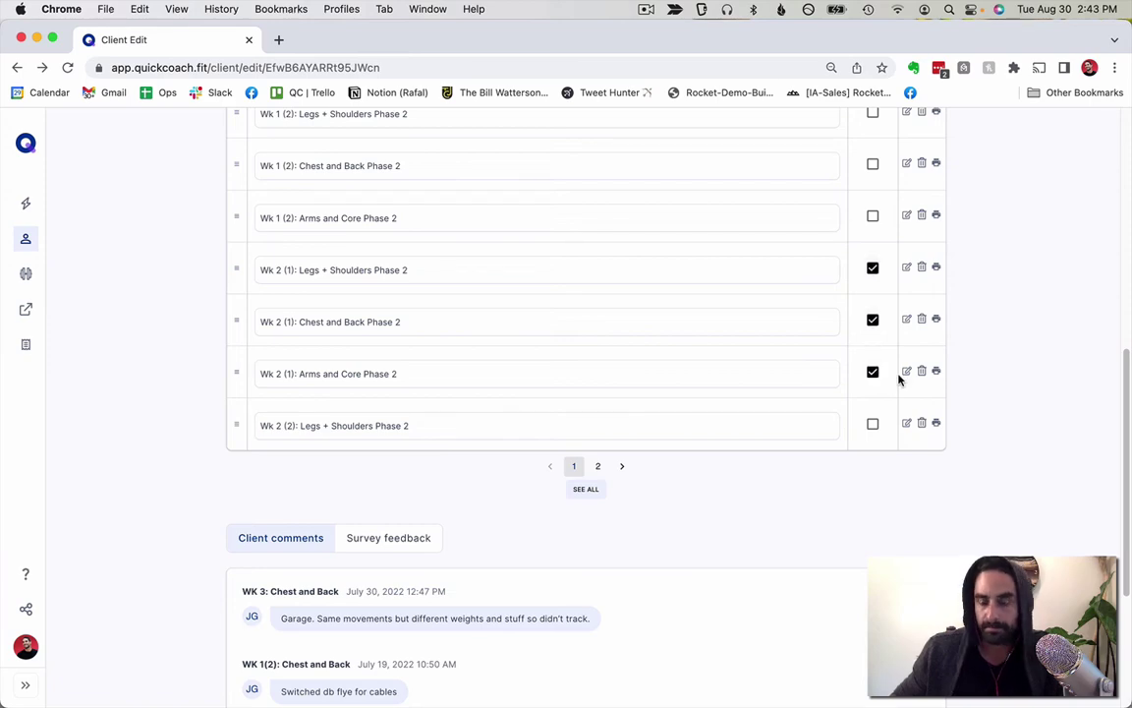
scroll(899, 379, up, 10)
scroll(870, 437, down, 2)
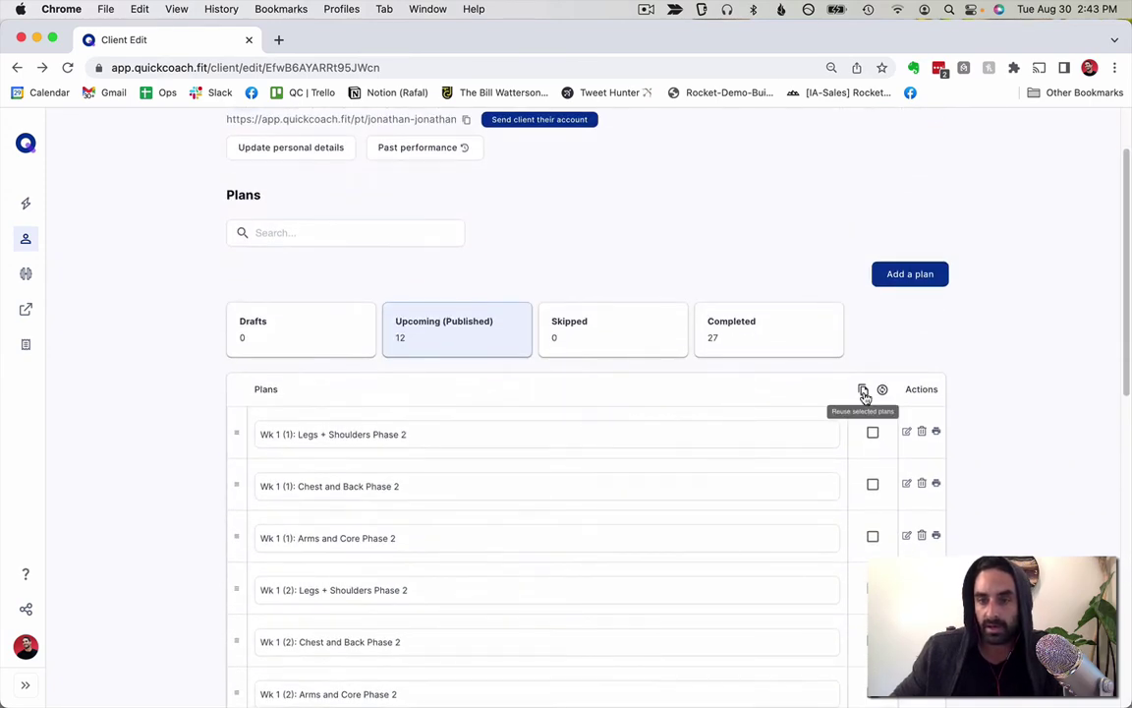
click(863, 389)
click(622, 404)
click(327, 323)
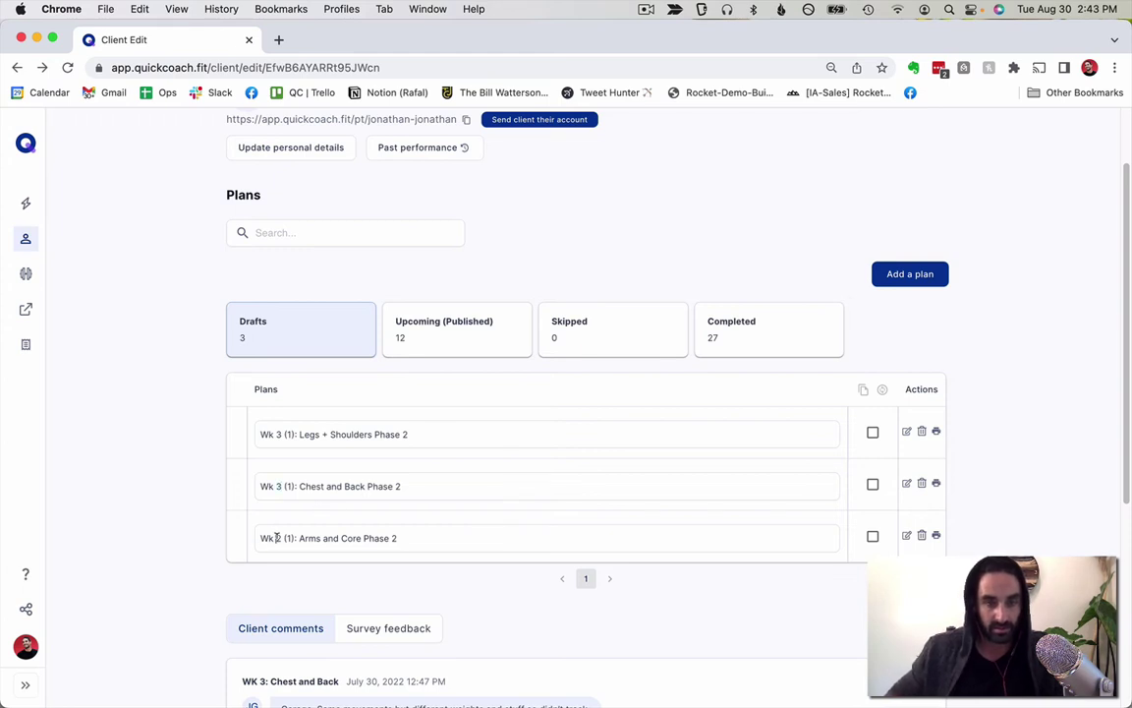
In the Wk 3 (1): Legs + Shoulders Phase 2 draft, set the RPE of Romanian Deadlift, Poliquin single arm press, Bulgarian Split Squats and Rear delt flye machine to 9
click(906, 433)
scroll(796, 471, down, 3)
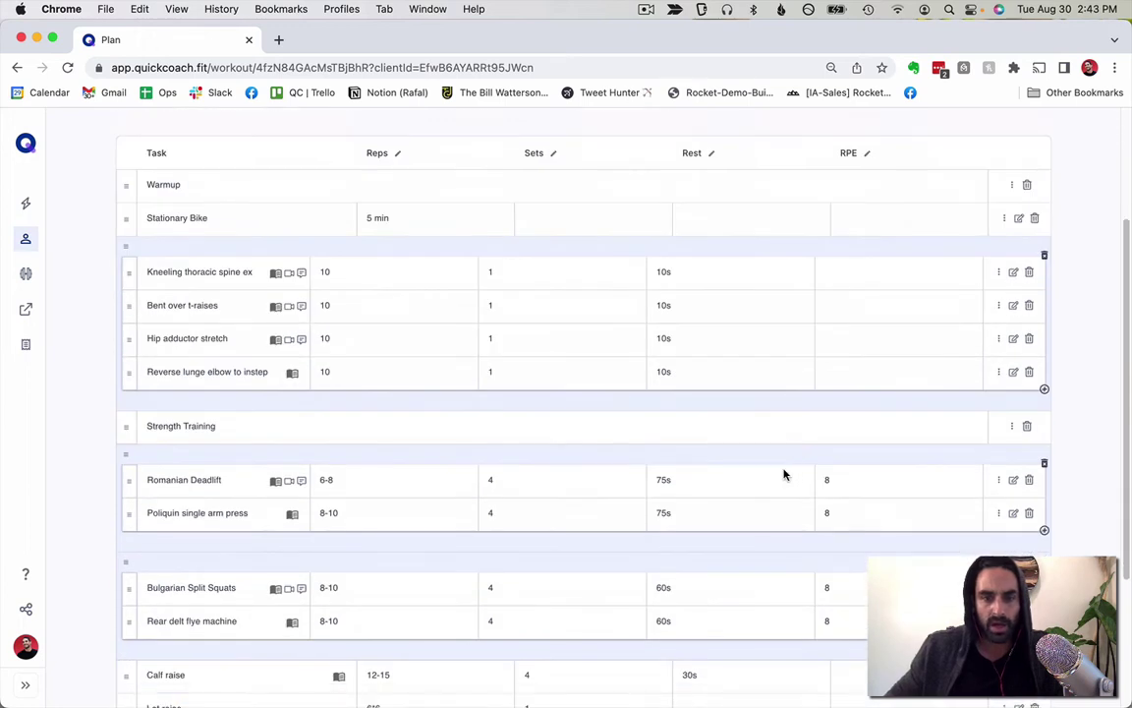
click(860, 480)
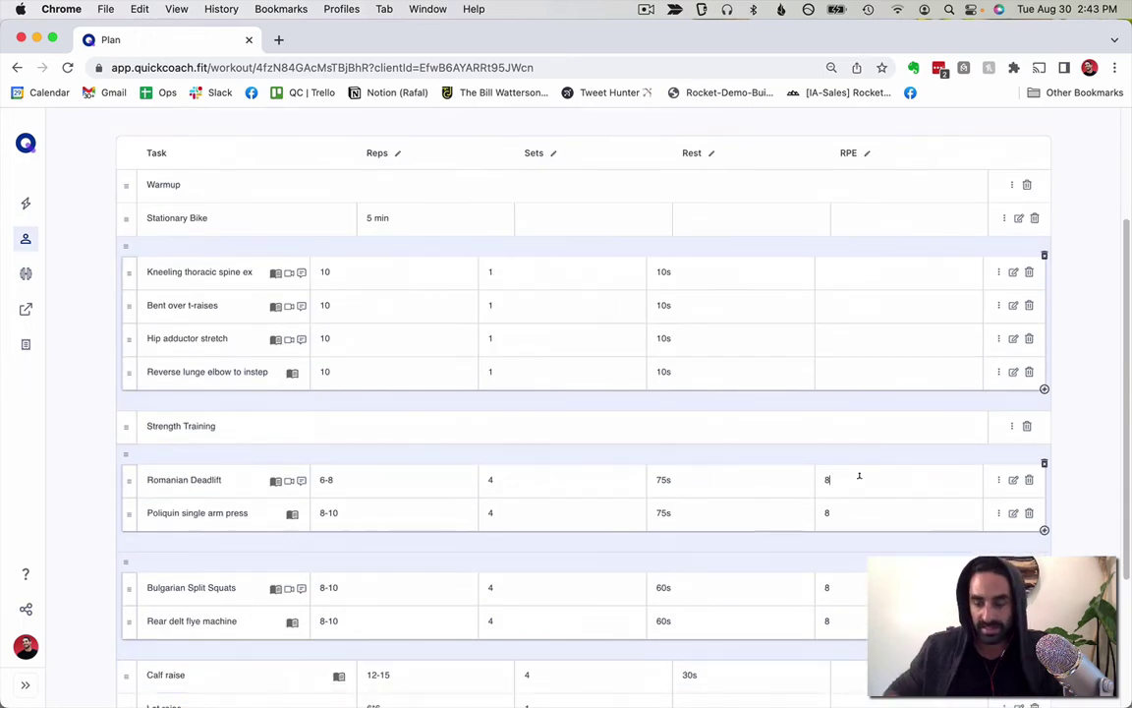
text(9)
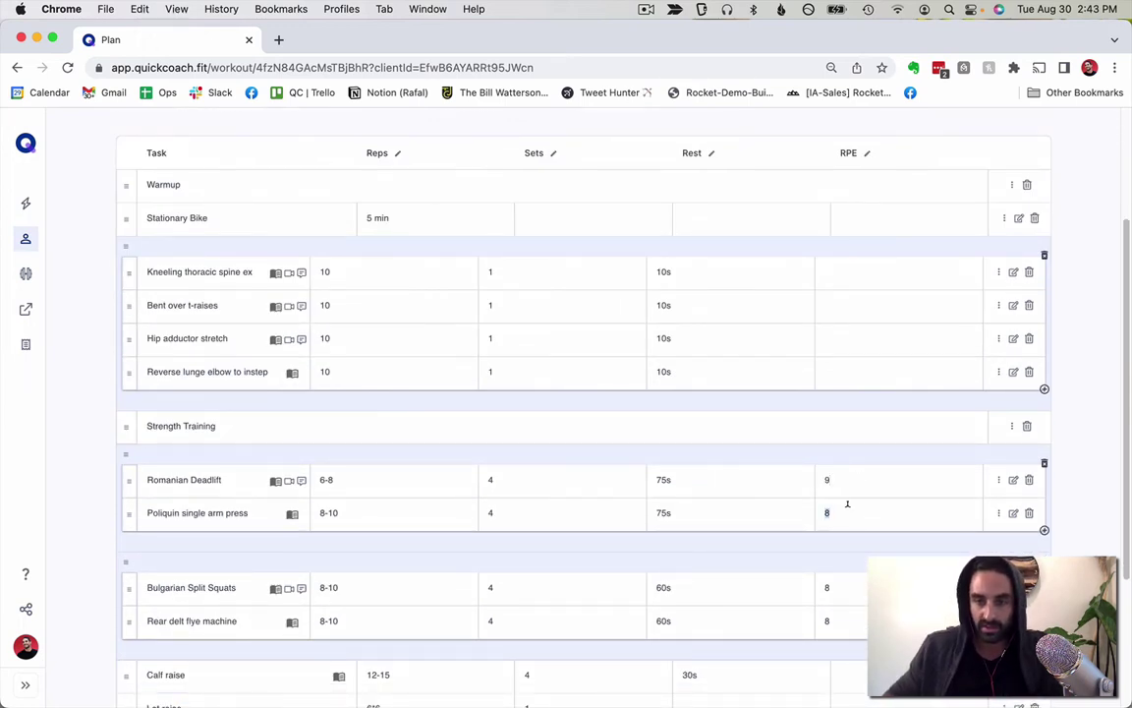
text(9)
click(850, 586)
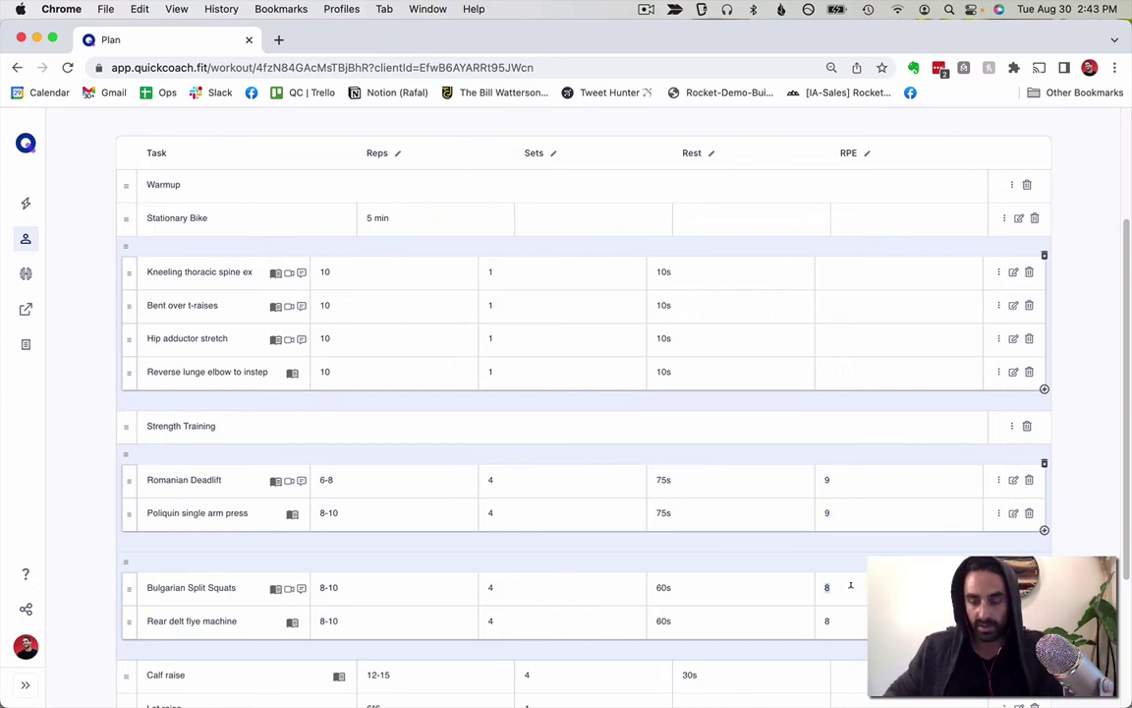
text(9)
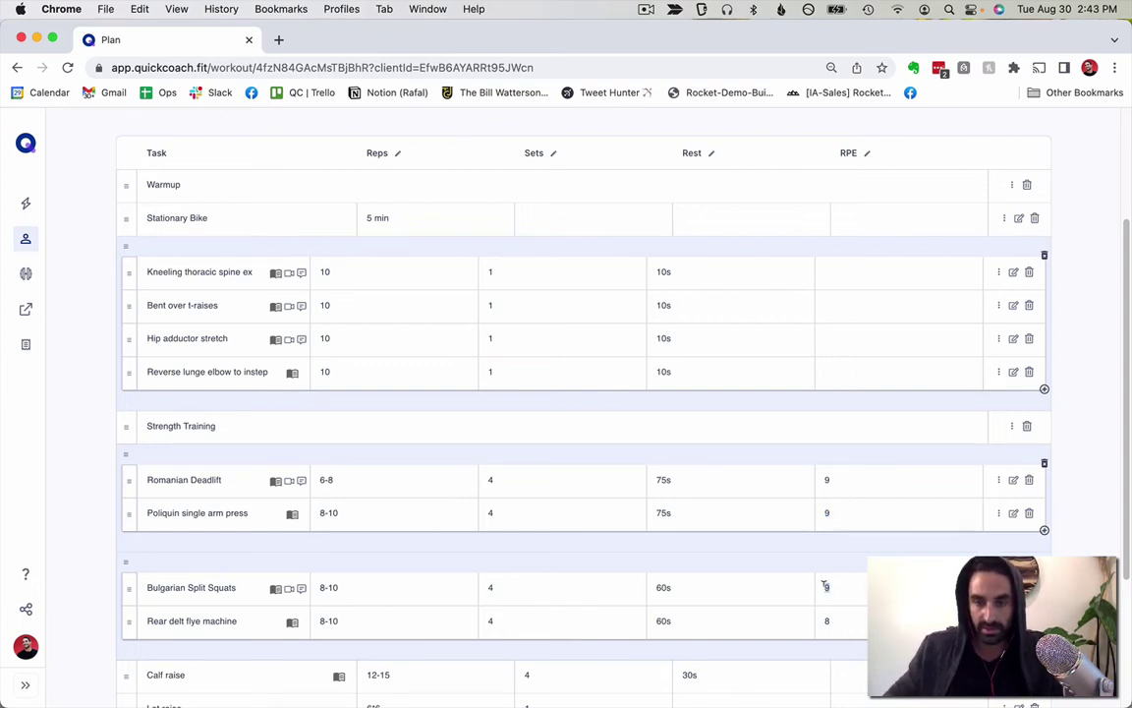
click(841, 620)
text(9)
Set the Calf raise RPE to 9 and save the Legs + Shoulders plan as a draft
scroll(771, 584, down, 4)
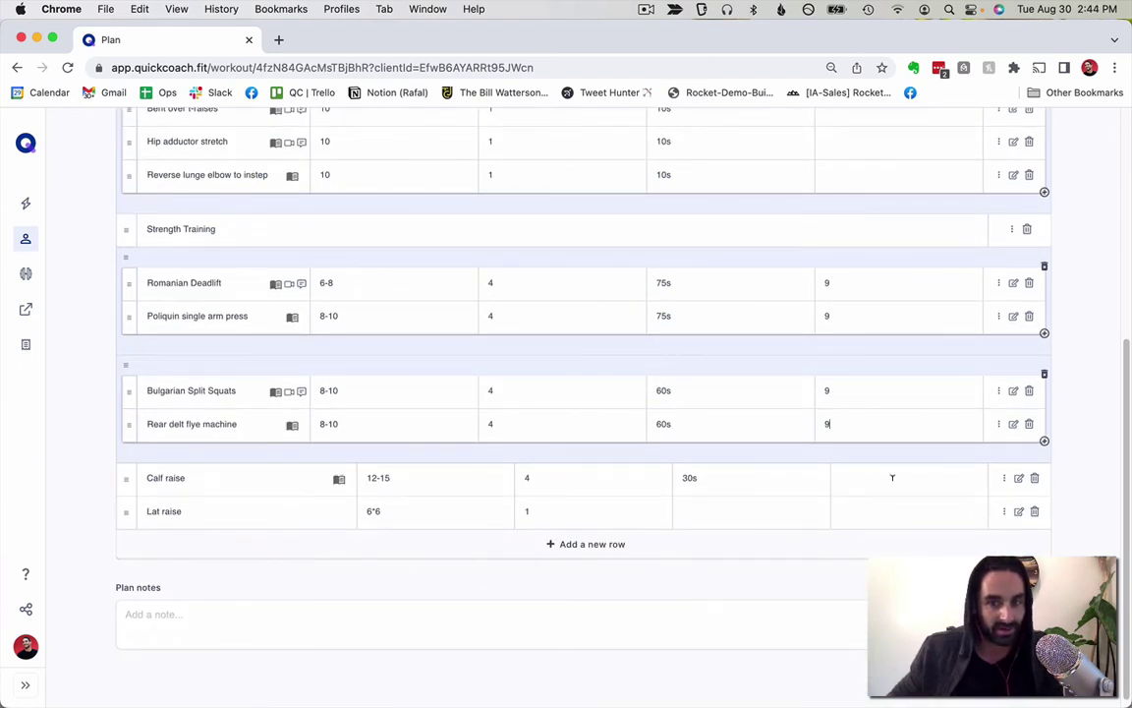
click(893, 477)
text(9)
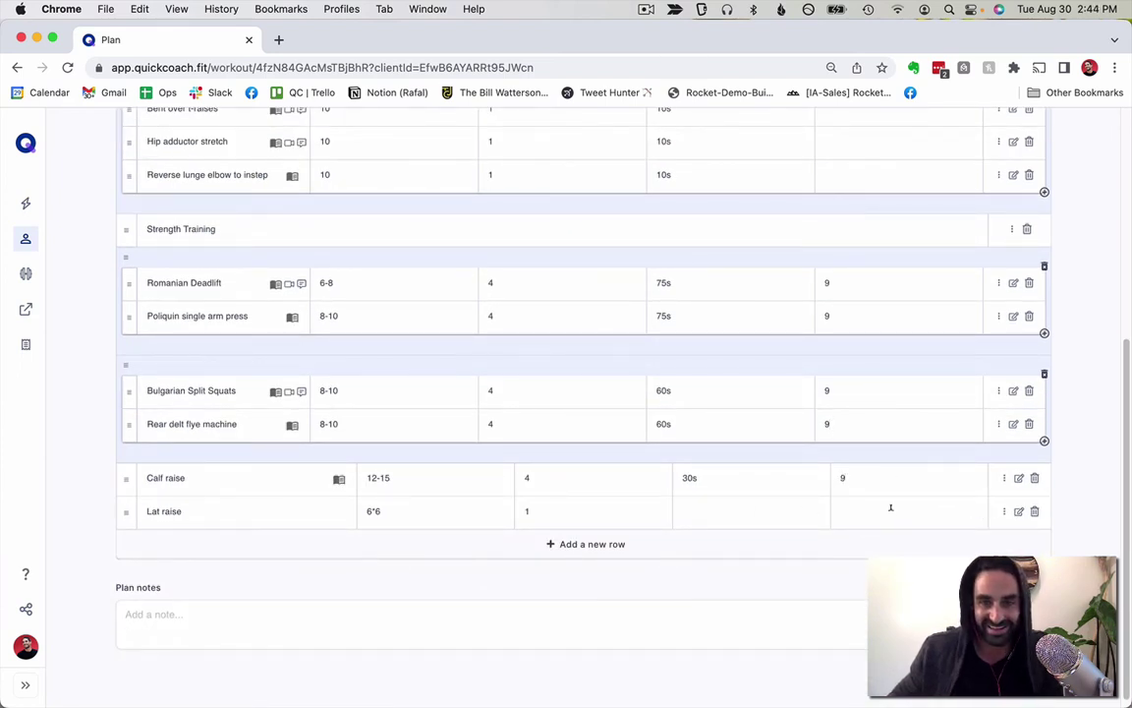
scroll(963, 444, up, 5)
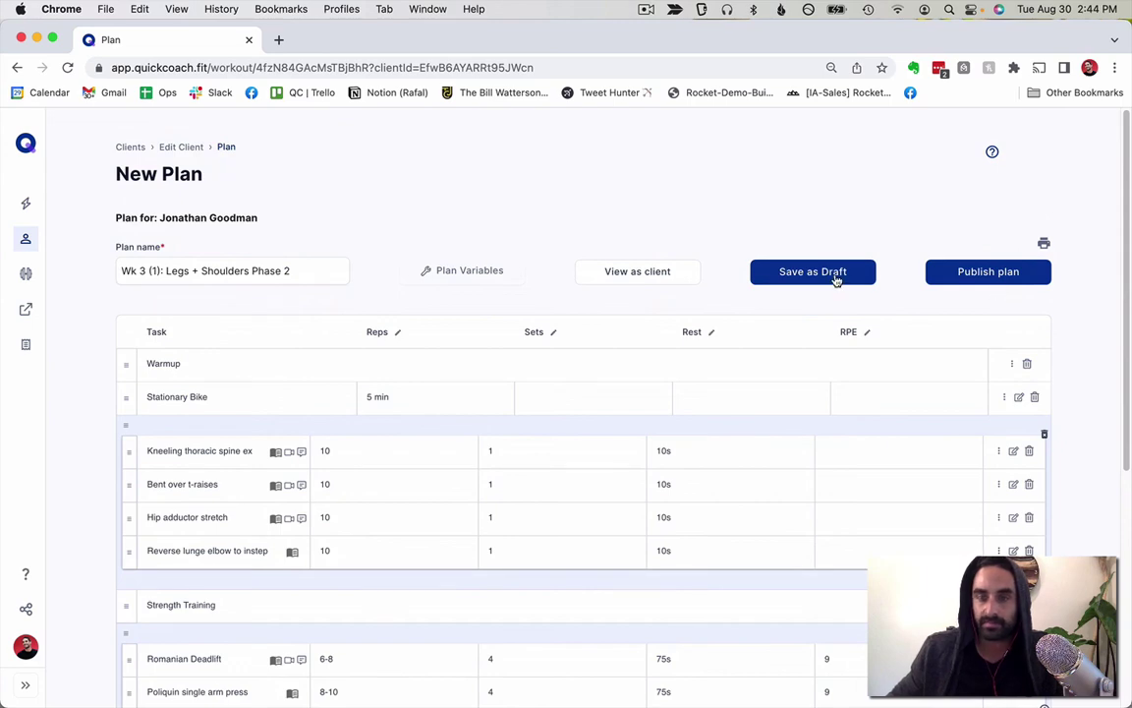
In the Wk 3 (1): Chest and Back Phase 2 draft, set the RPE of Incline BB press and Bench Supported DB Row to 9
scroll(749, 503, down, 3)
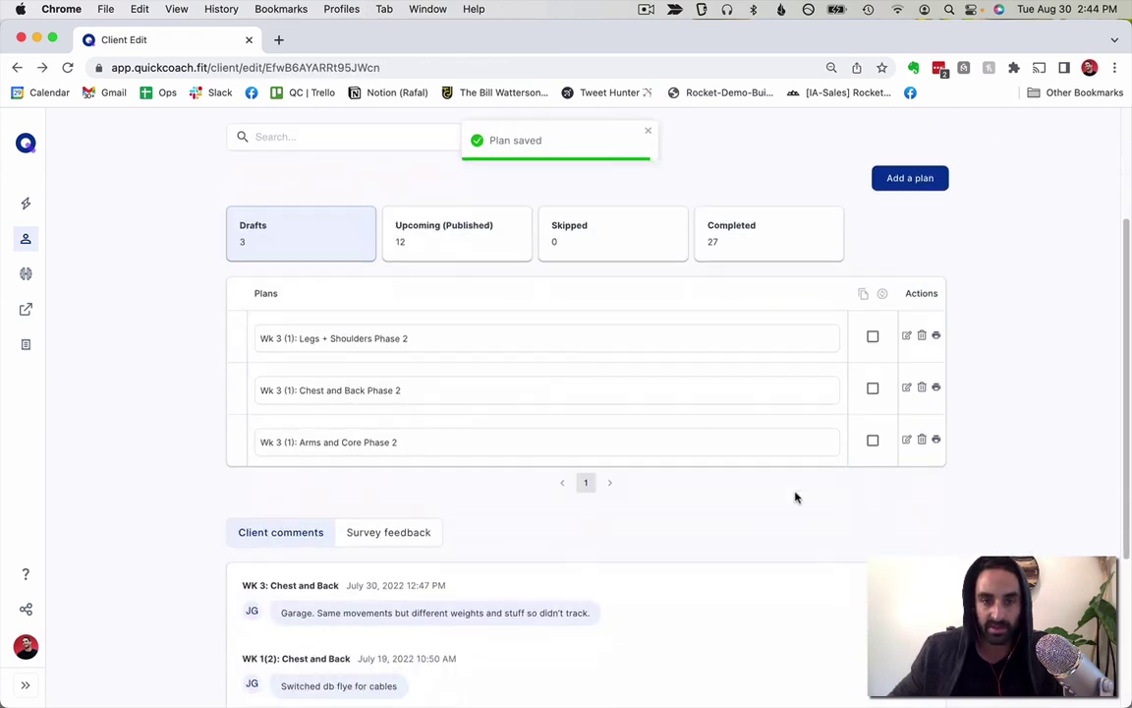
click(907, 388)
scroll(872, 521, down, 3)
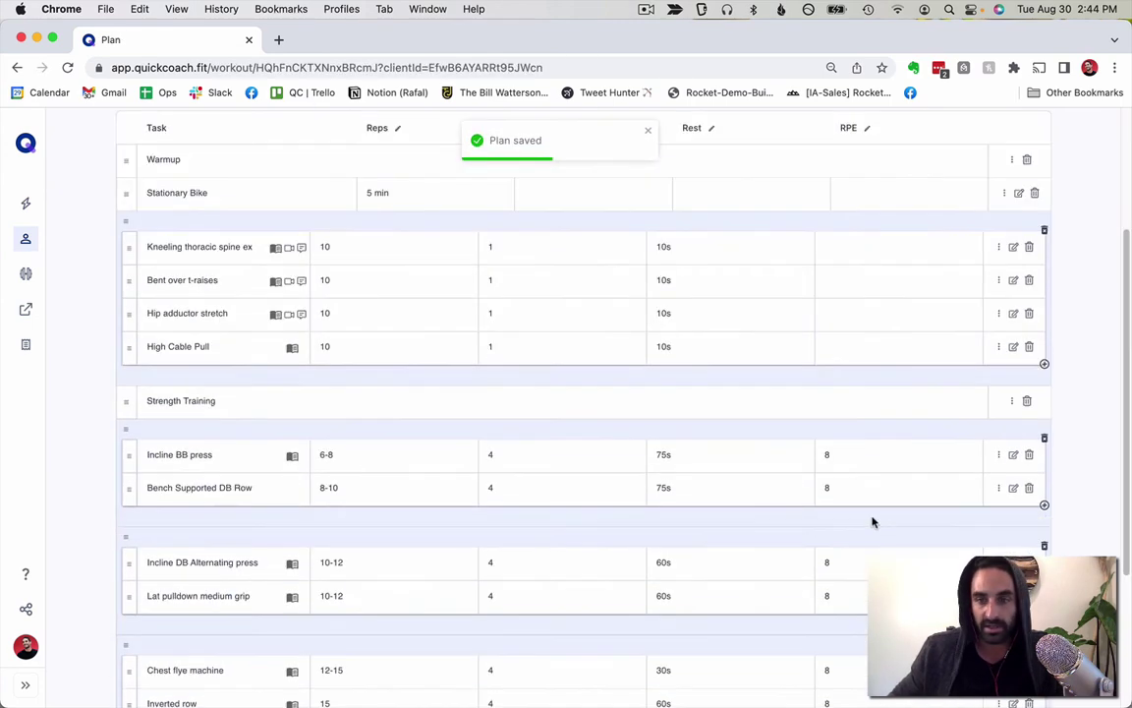
click(859, 455)
key(cmd+a)
text(9)
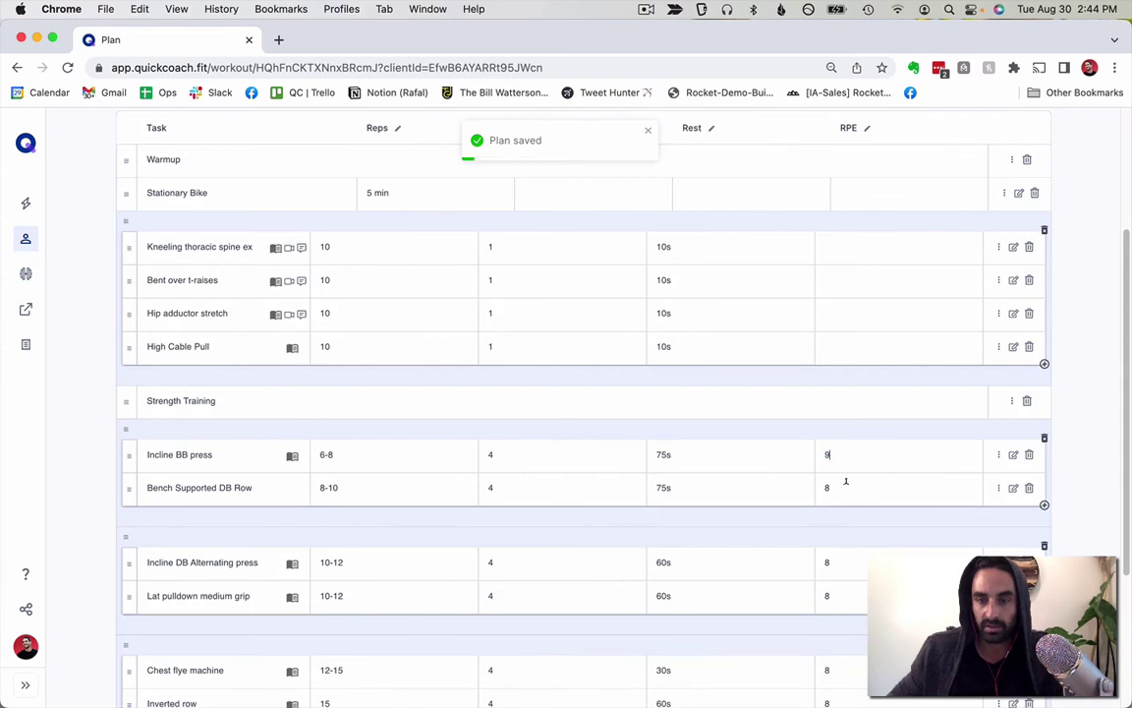
key(Tab)
key(cmd+a)
text(9)
Set the RPE of Incline DB Alternating press and Lat pulldown medium grip to 9
key(Tab)
key(cmd+a)
text(9)
key(Tab)
key(cmd+a)
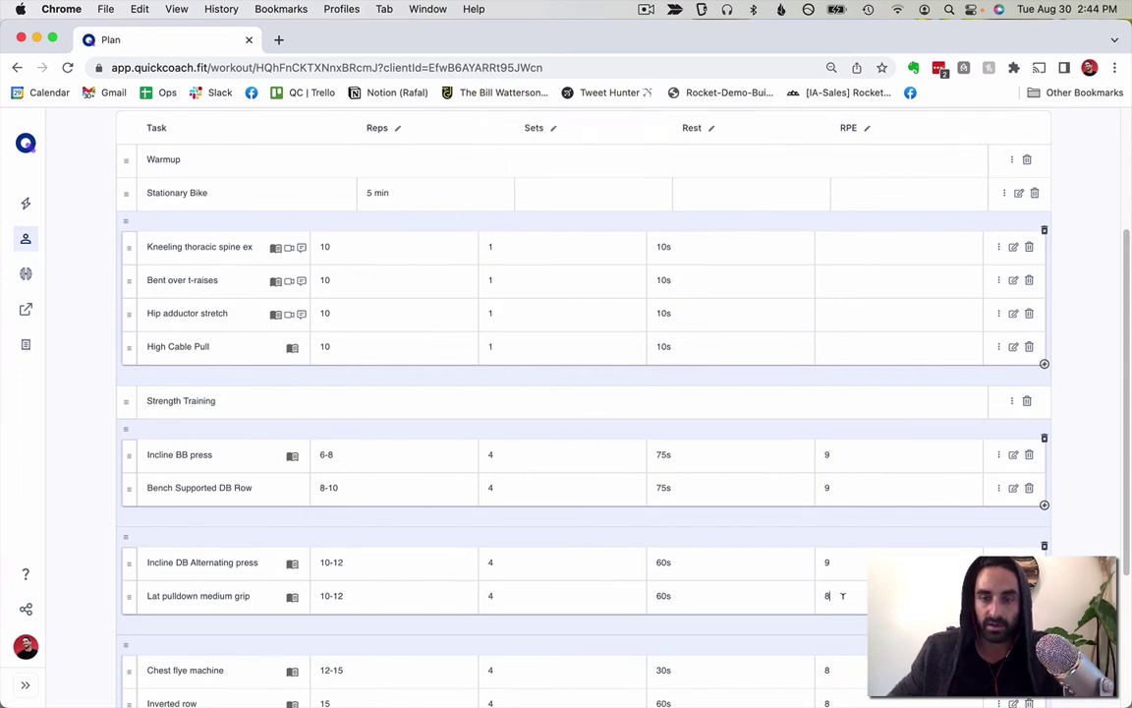
text(9)
Set the RPE of Chest flye machine and Inverted row to 9, and save the Chest and Back plan as a draft
scroll(846, 573, down, 3)
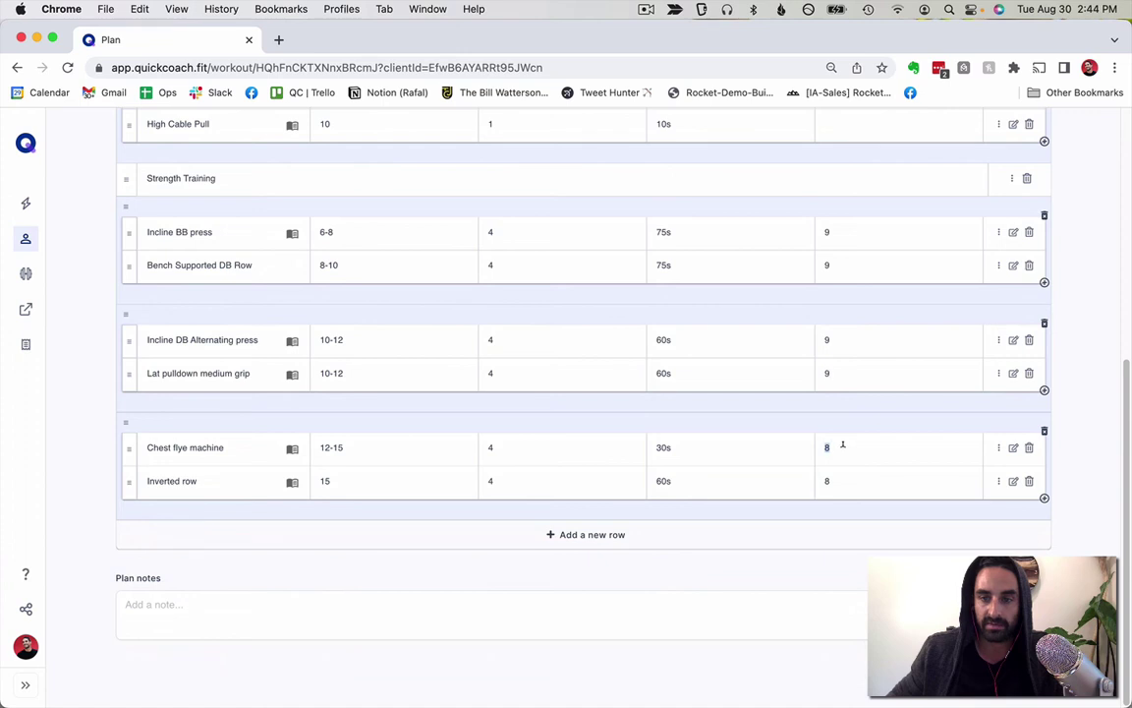
text(9)
click(834, 481)
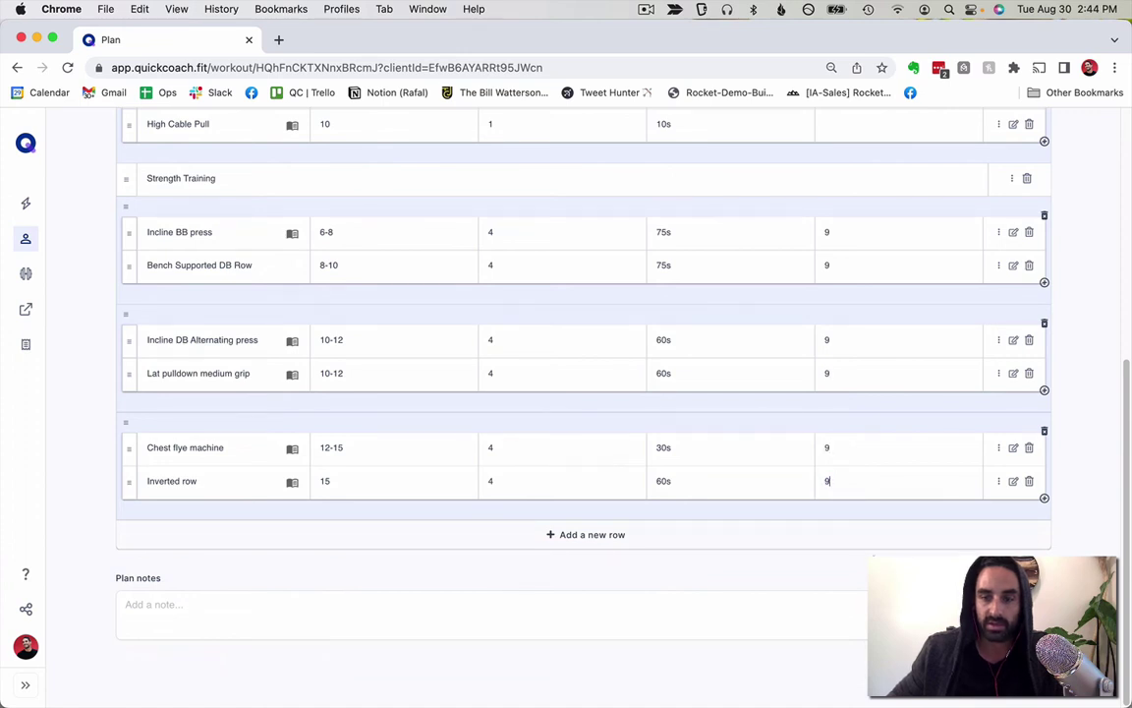
scroll(830, 478, up, 5)
click(813, 271)
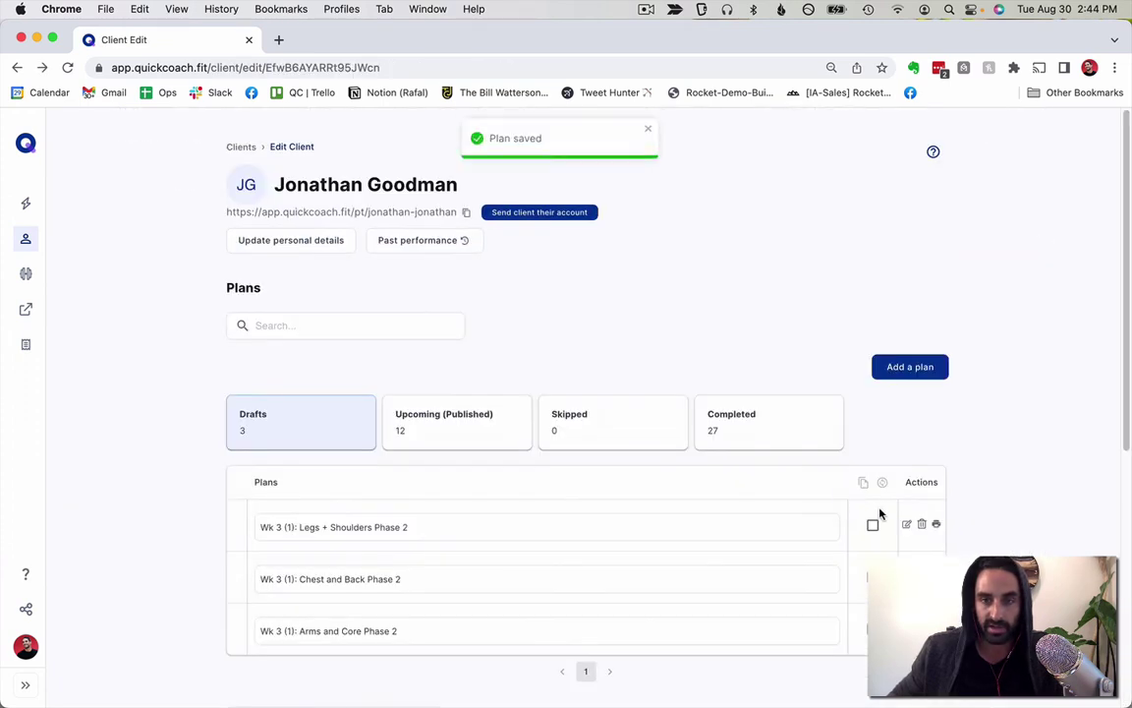
In the Wk 3 (1): Arms and Core Phase 2 draft, set the RPE of Seated db biceps curls and Ab rollouts to 9
scroll(875, 442, down, 3)
click(905, 434)
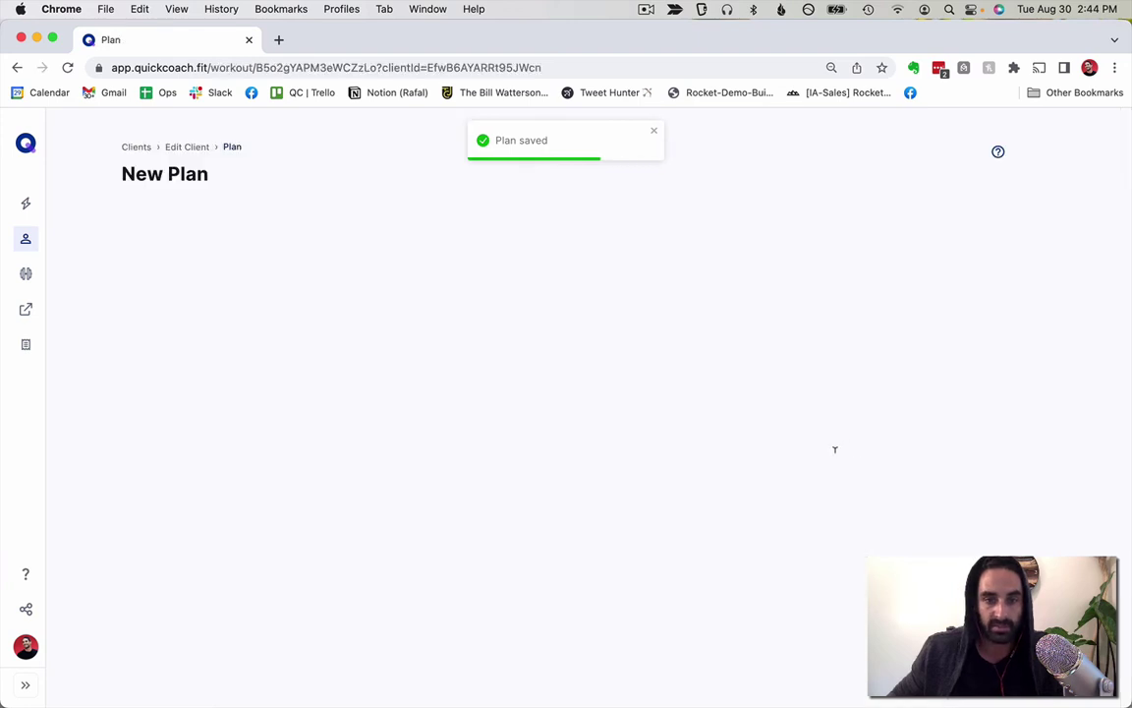
scroll(834, 457, down, 4)
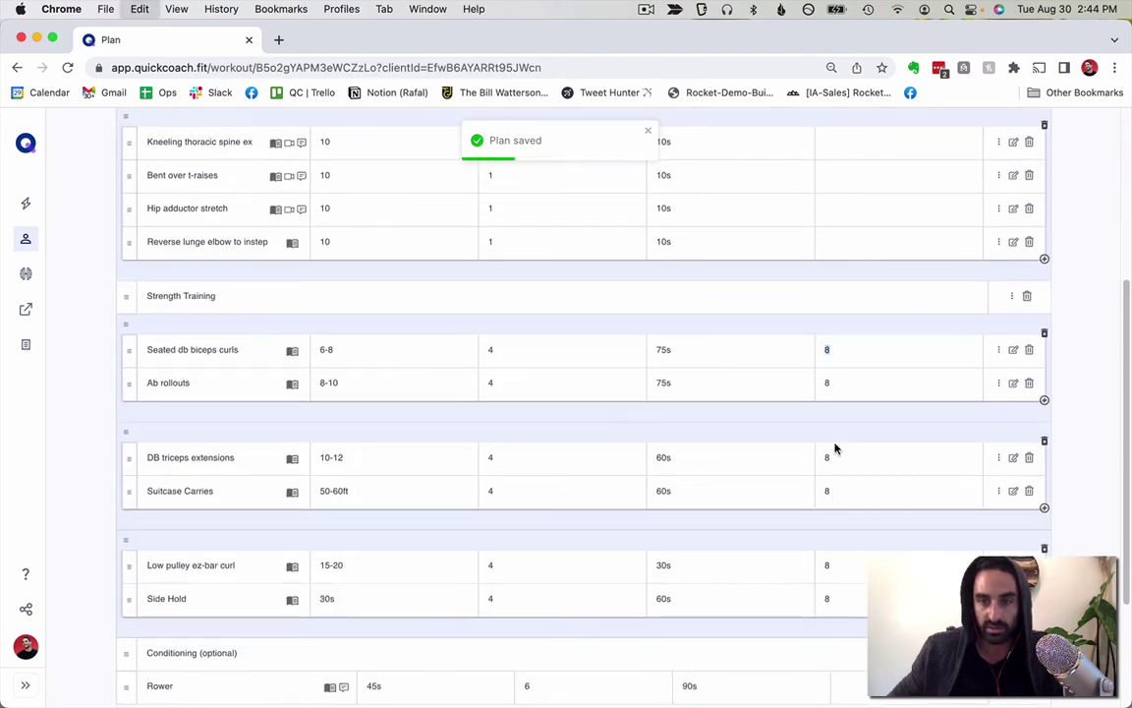
key(BackSpace)
text(99)
key(Return)
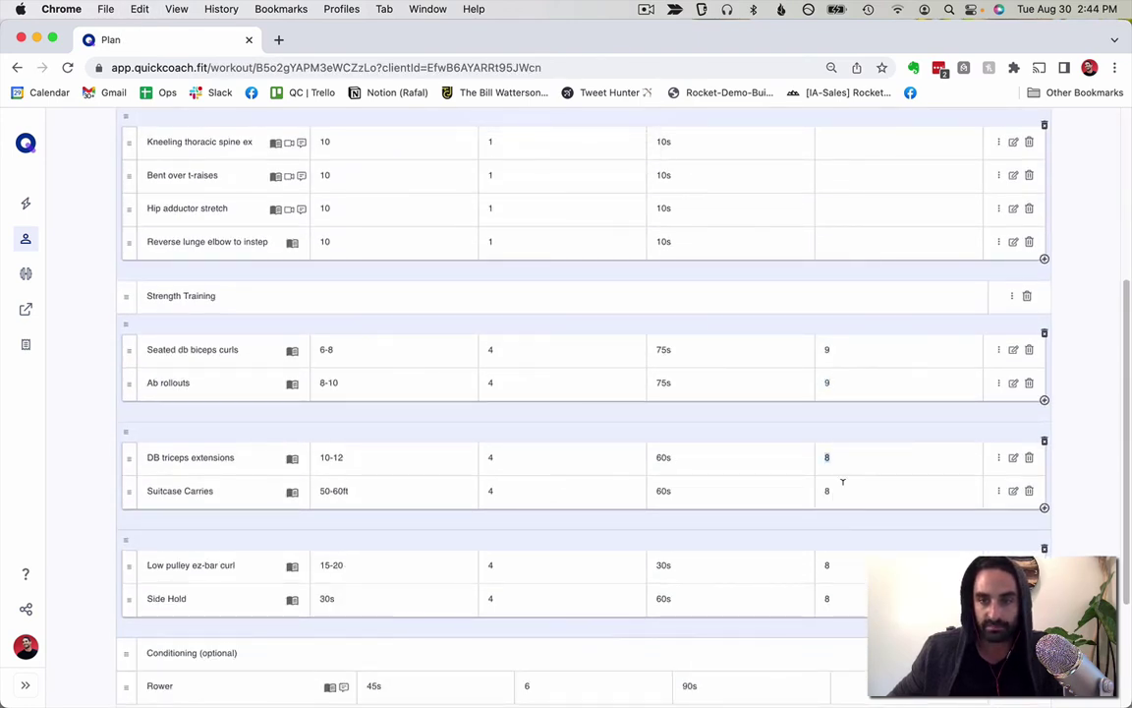
Set the RPE of DB triceps extensions, Suitcase Carries, Low pulley ez-bar curl and Side Hold to 9, and save the plan as a draft
text(9)
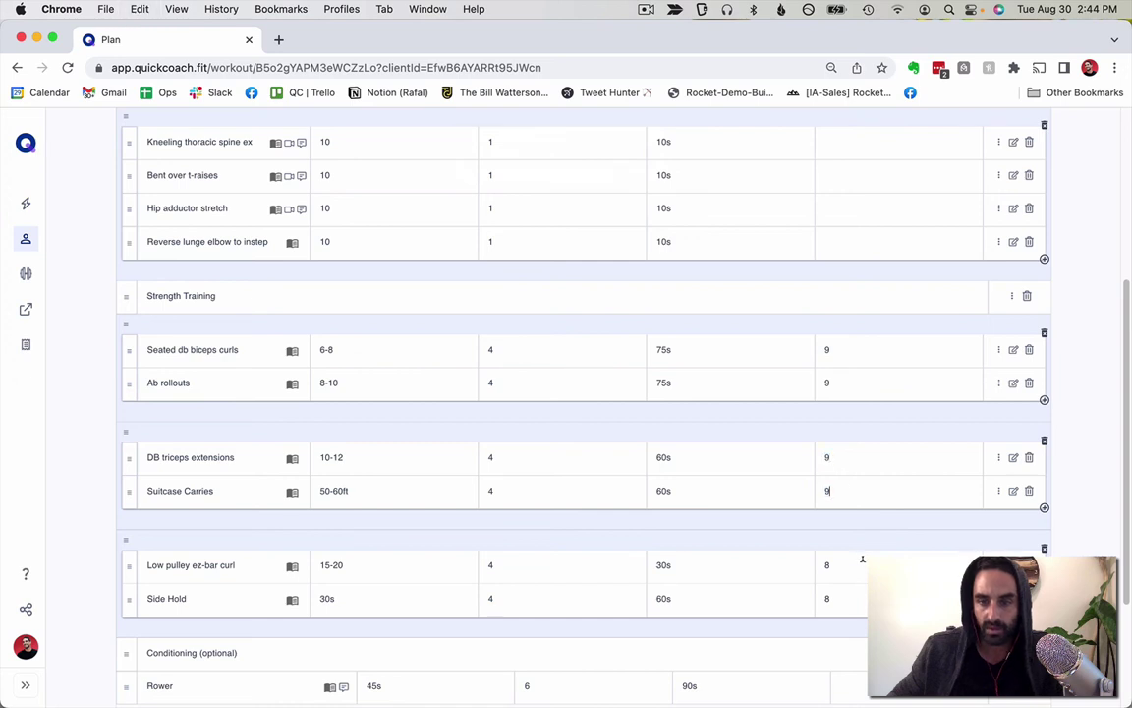
key(BackSpace)
text(9)
key(Return)
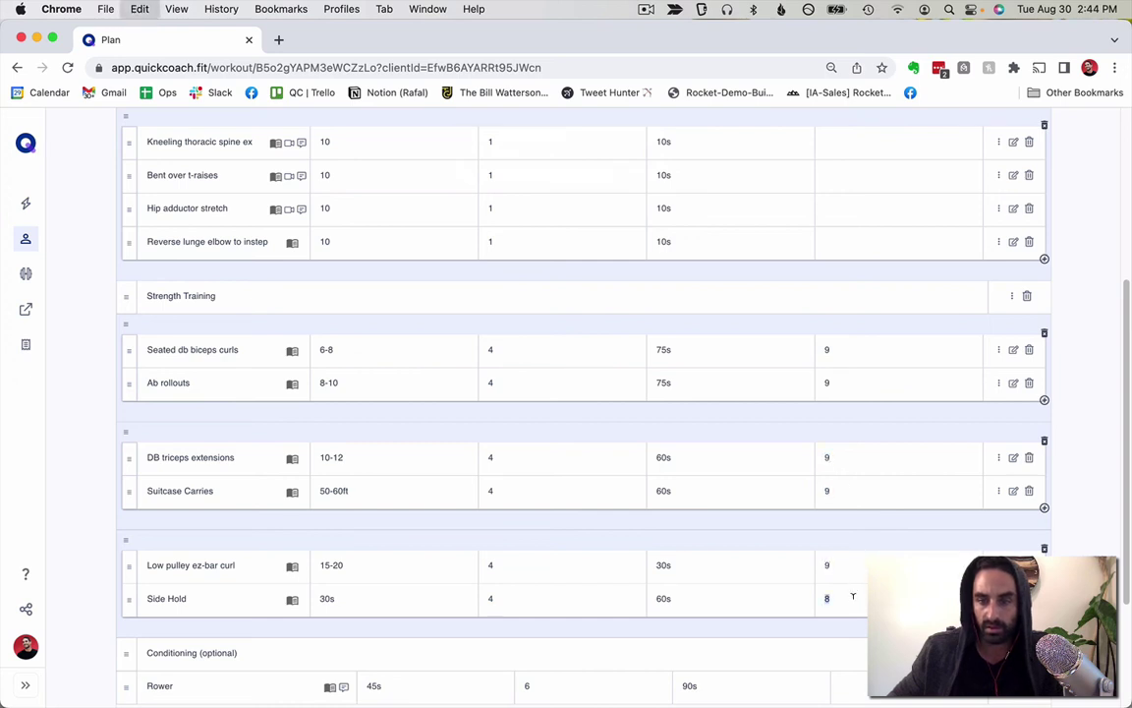
text(9)
scroll(853, 594, up, 5)
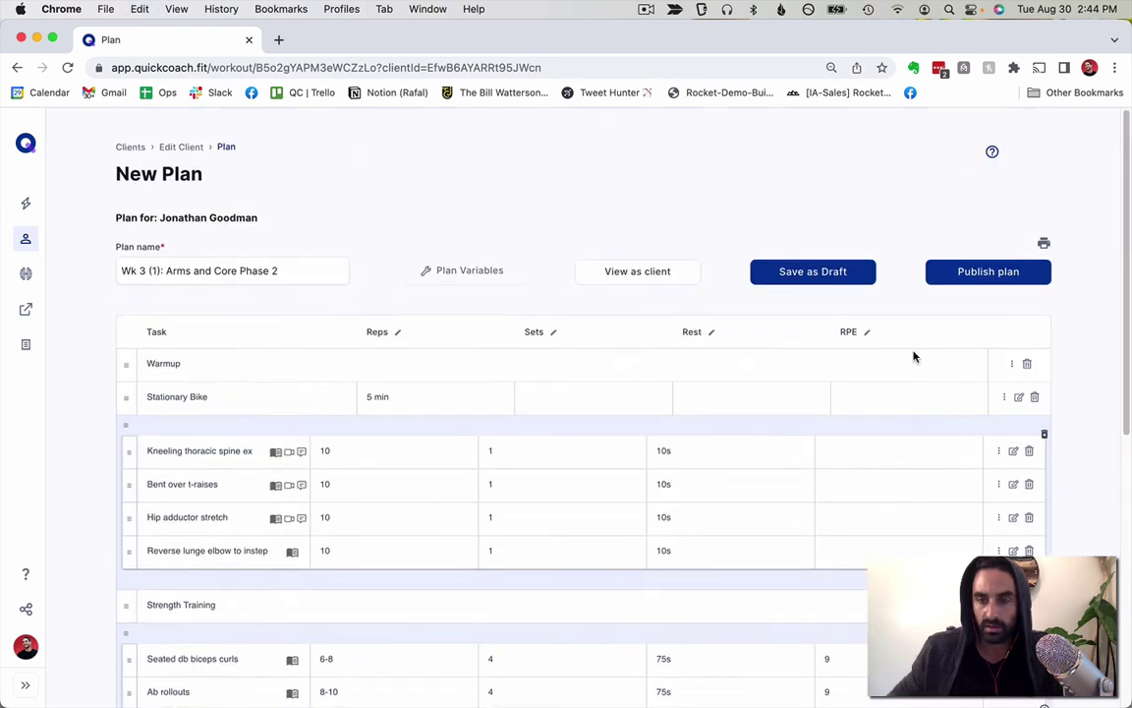
click(812, 287)
Copy the three Wk 3 (1) draft plans to drafts
click(873, 525)
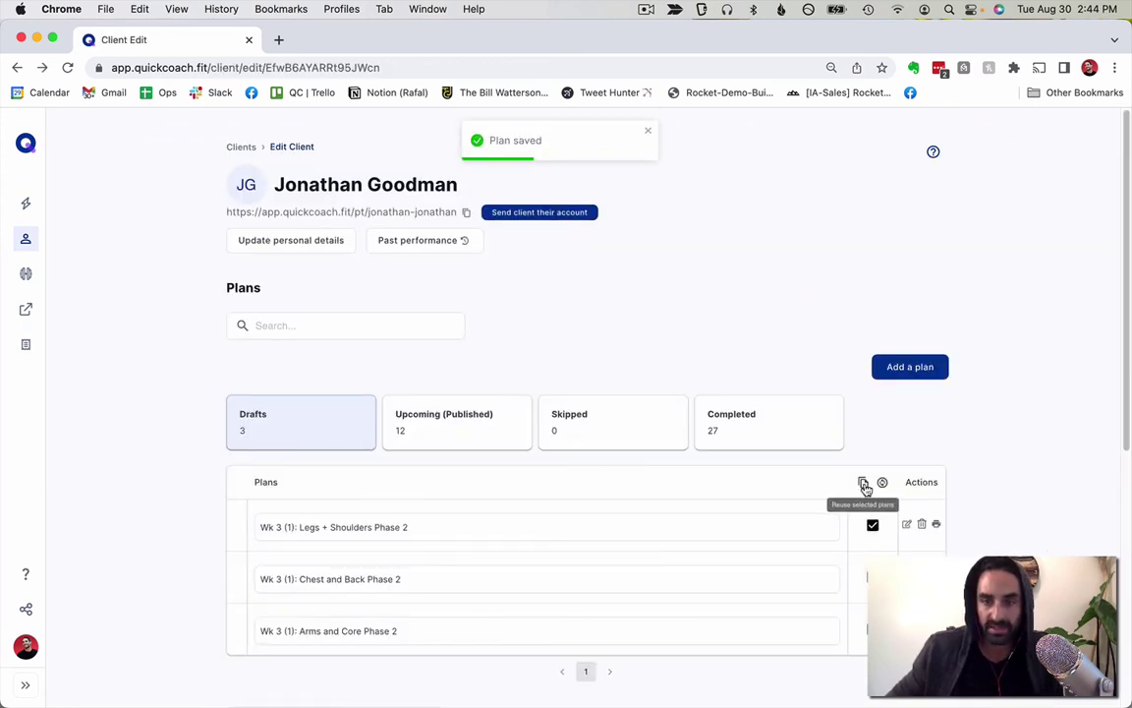
click(864, 485)
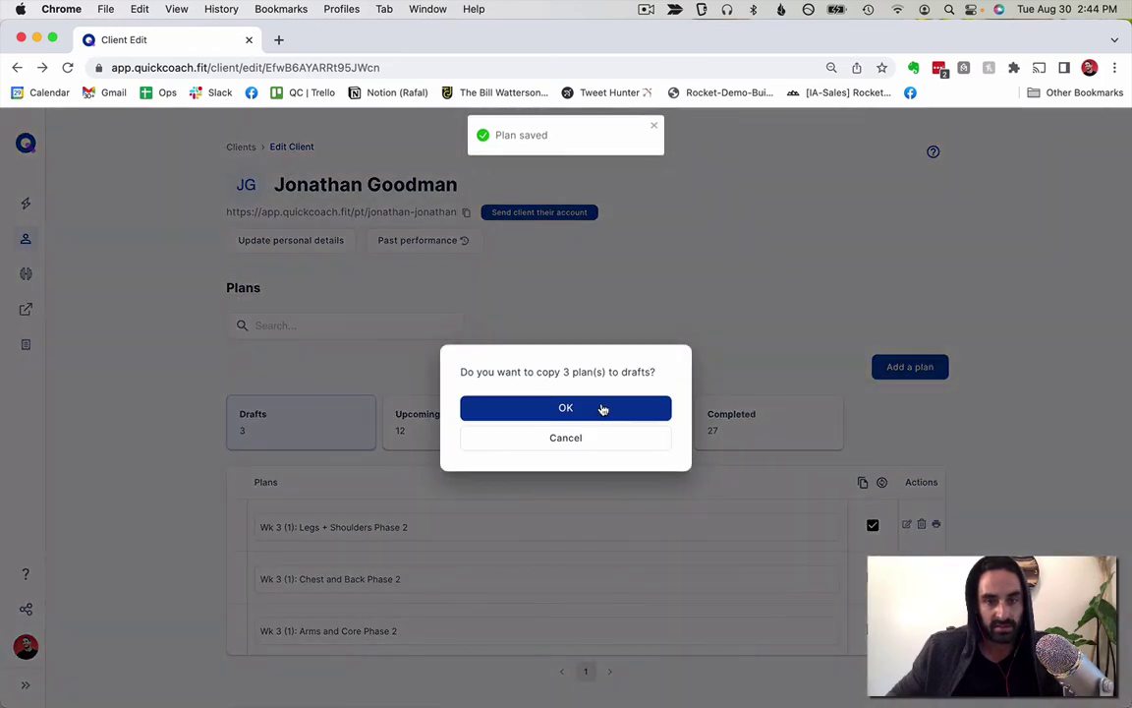
click(602, 409)
Renumber the copied Legs + Shoulders, Chest and Back, and Arms and Core plans as Wk 3 (2)
scroll(262, 545, down, 3)
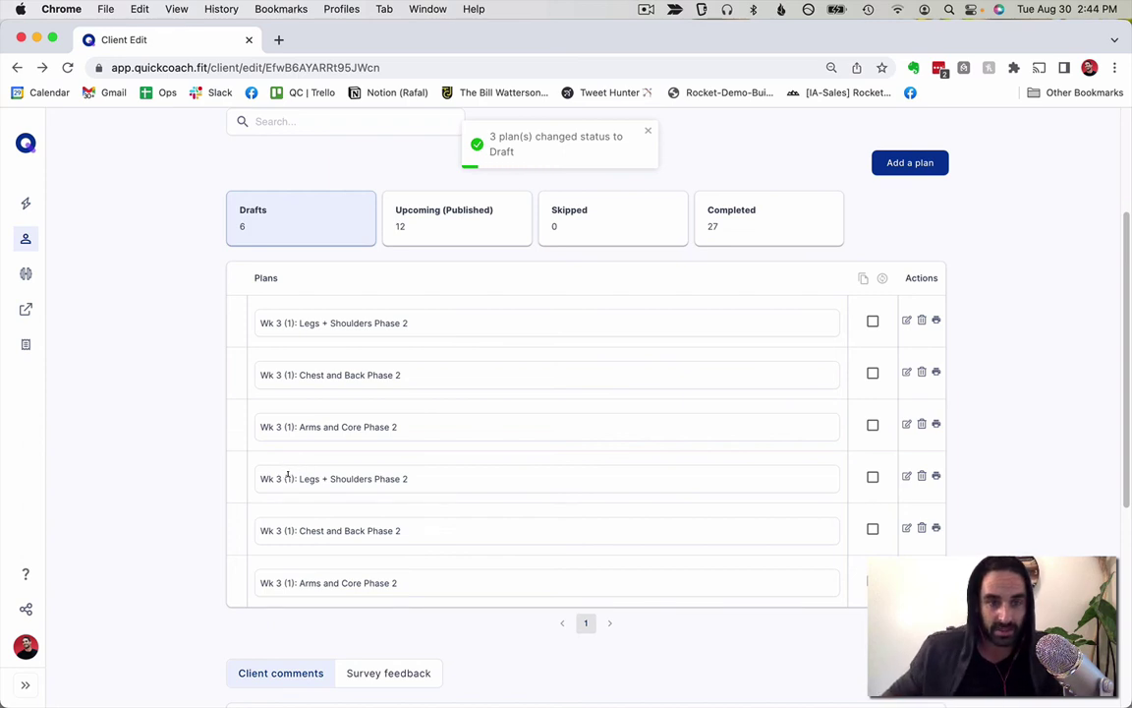
double_click(289, 479)
text(2)
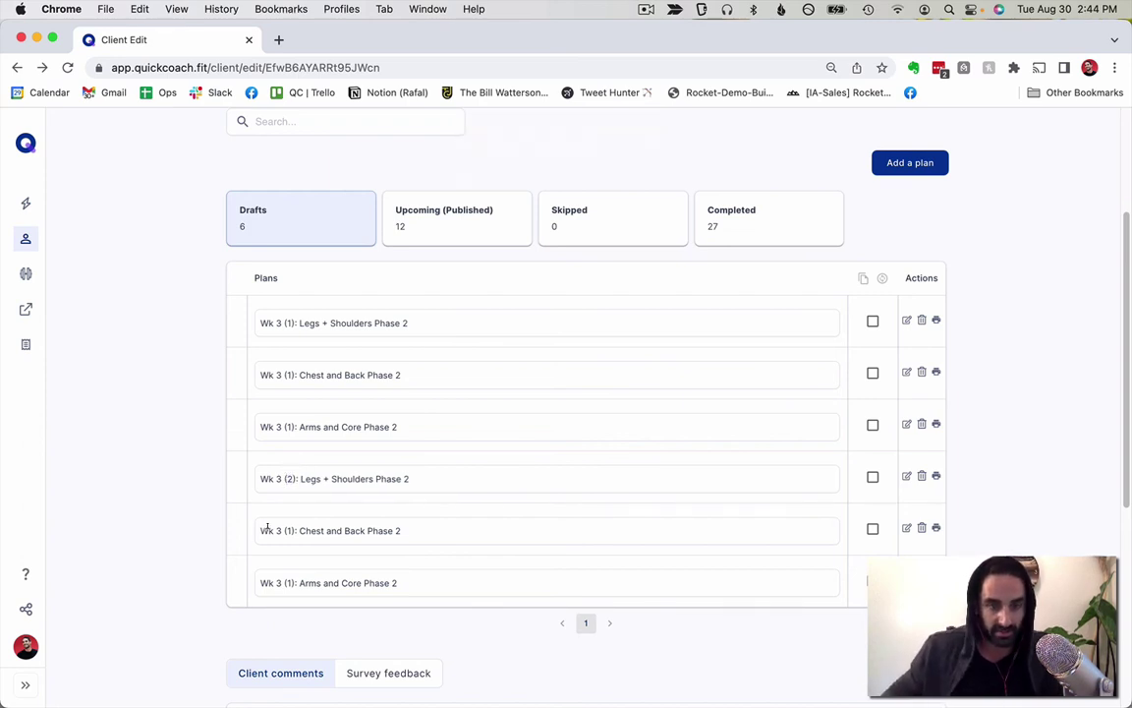
text(2)
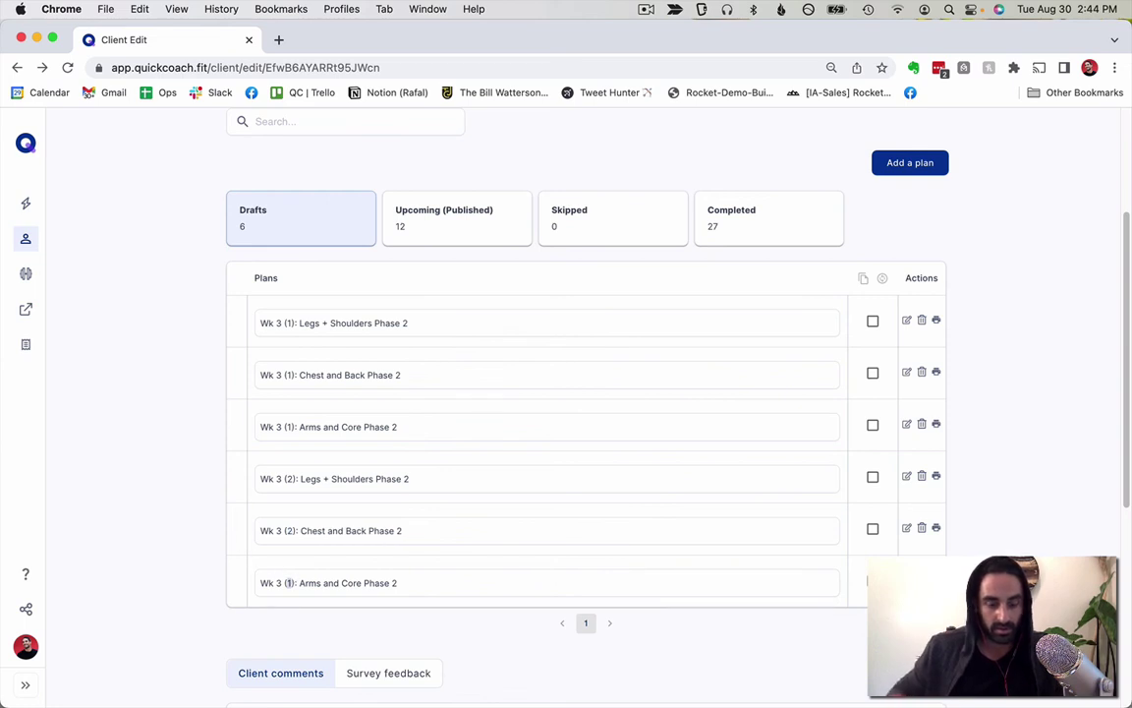
text(2)
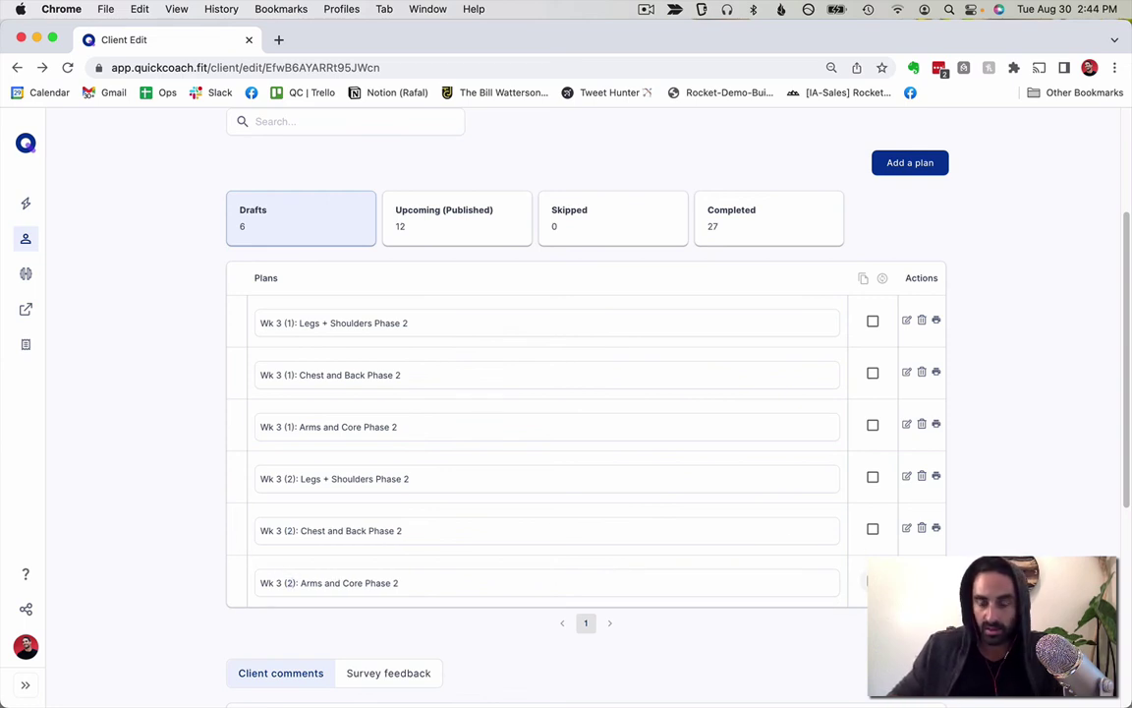
Select all six Wk 3 draft plans and publish them by moving them to upcoming
click(874, 529)
click(875, 530)
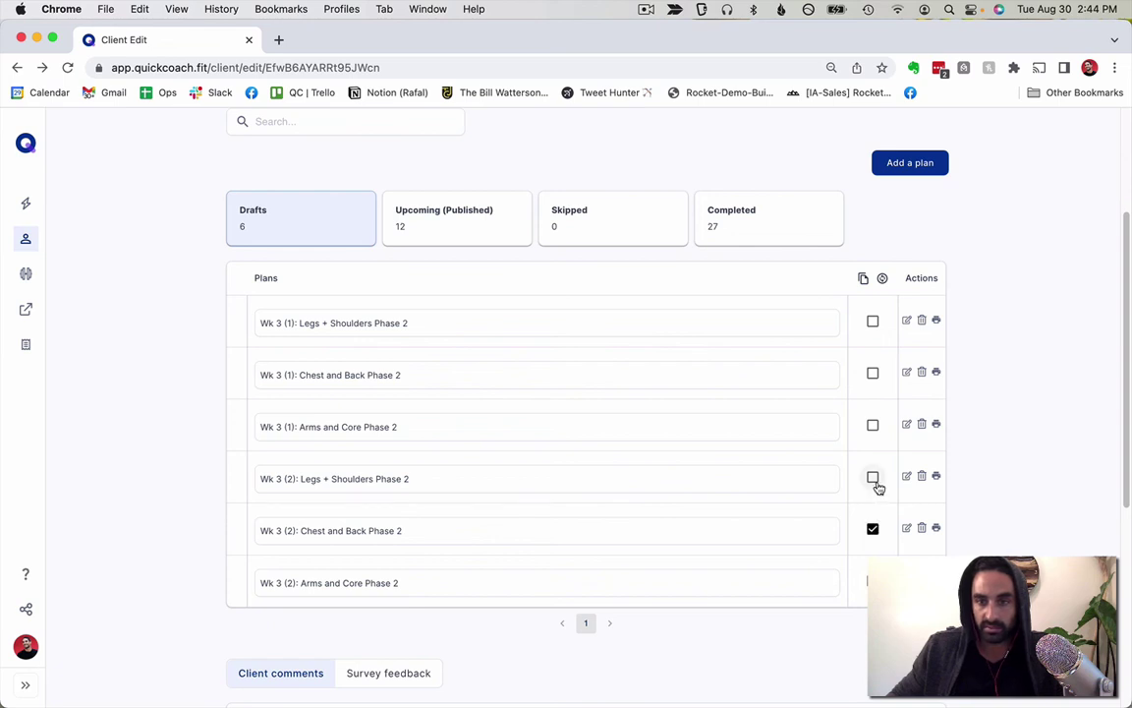
click(874, 530)
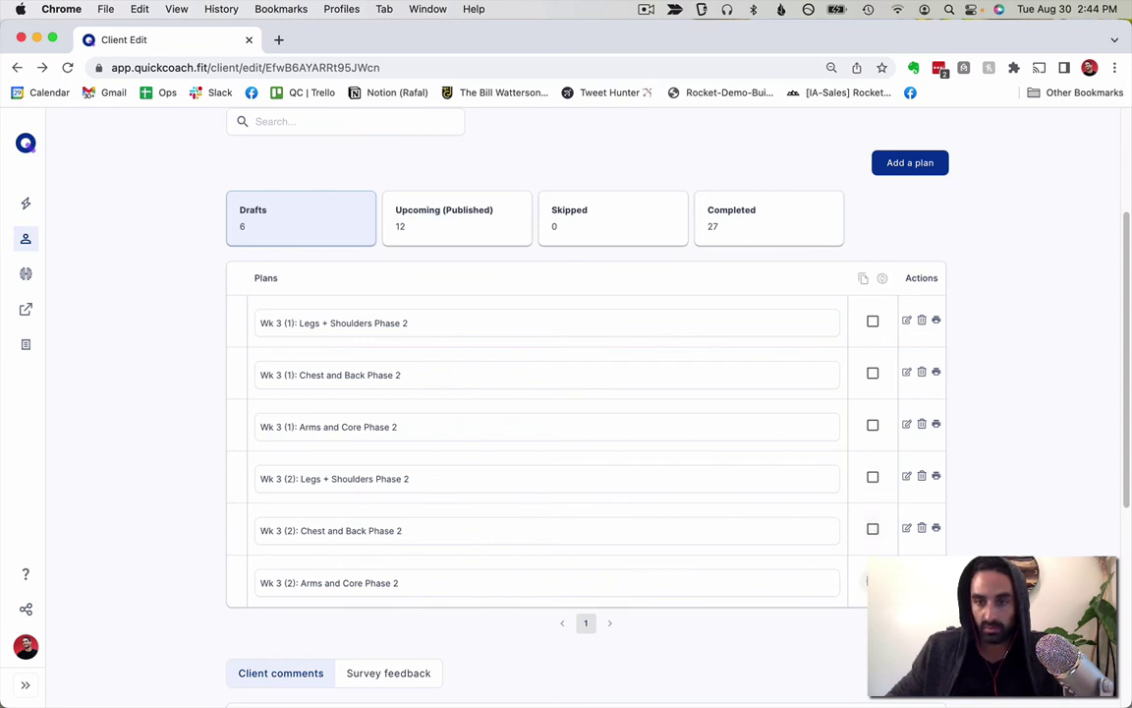
click(872, 321)
click(872, 373)
click(873, 424)
click(873, 477)
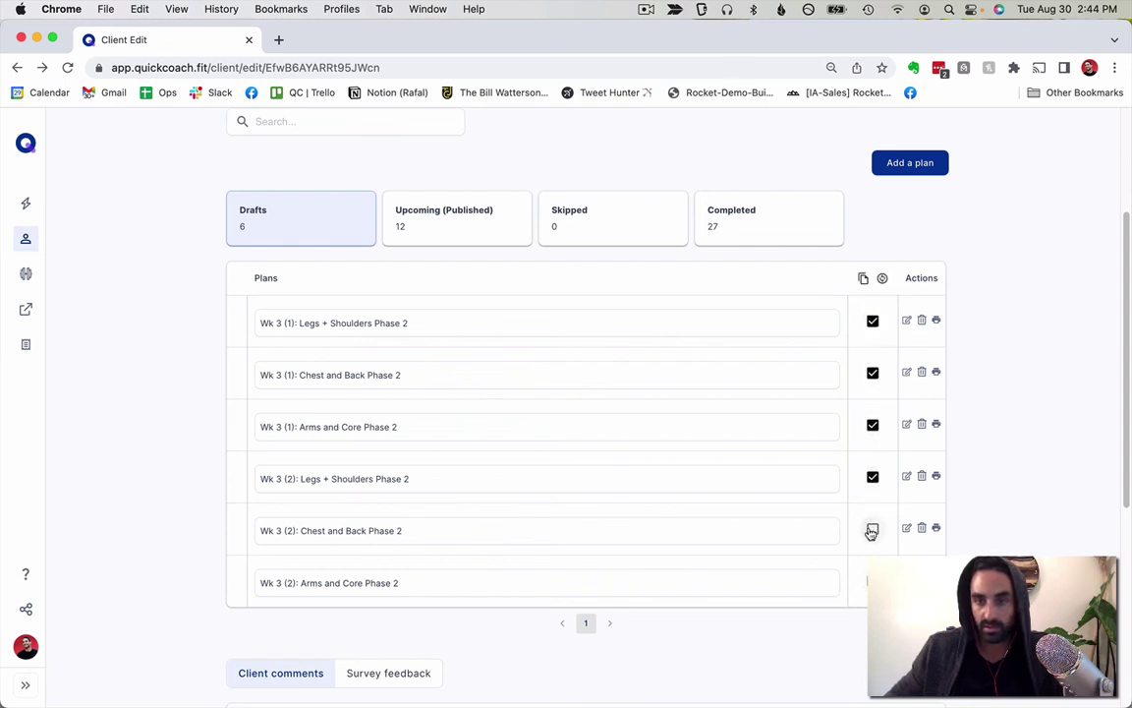
click(873, 529)
click(882, 278)
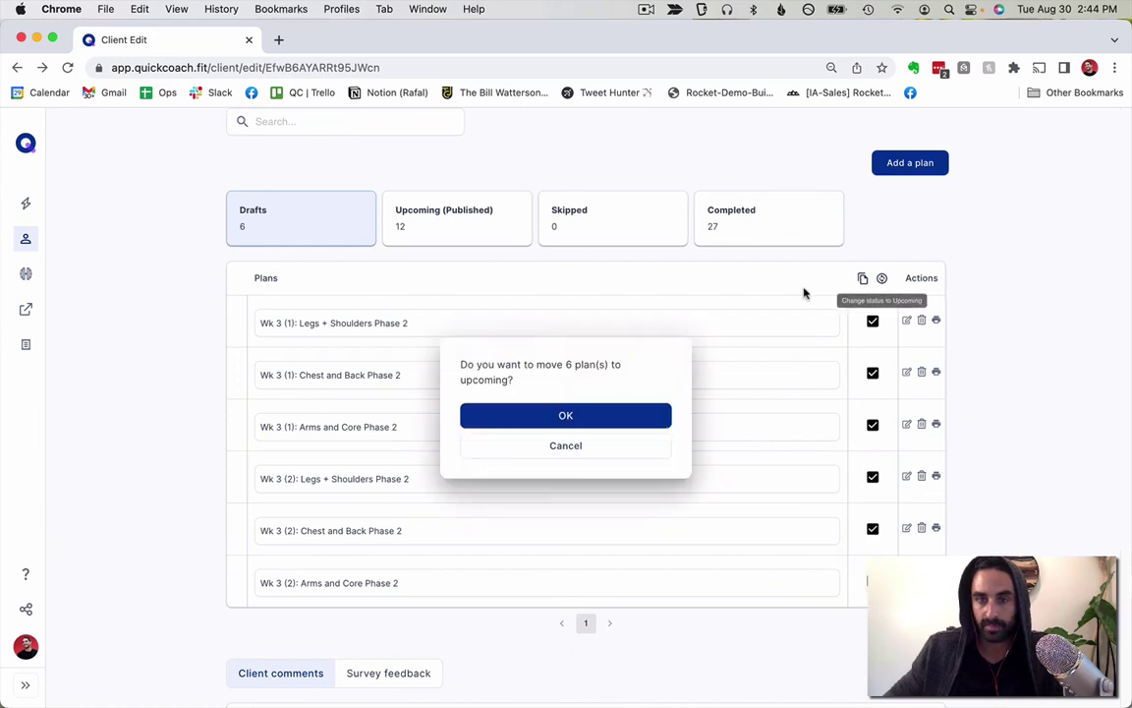
click(570, 416)
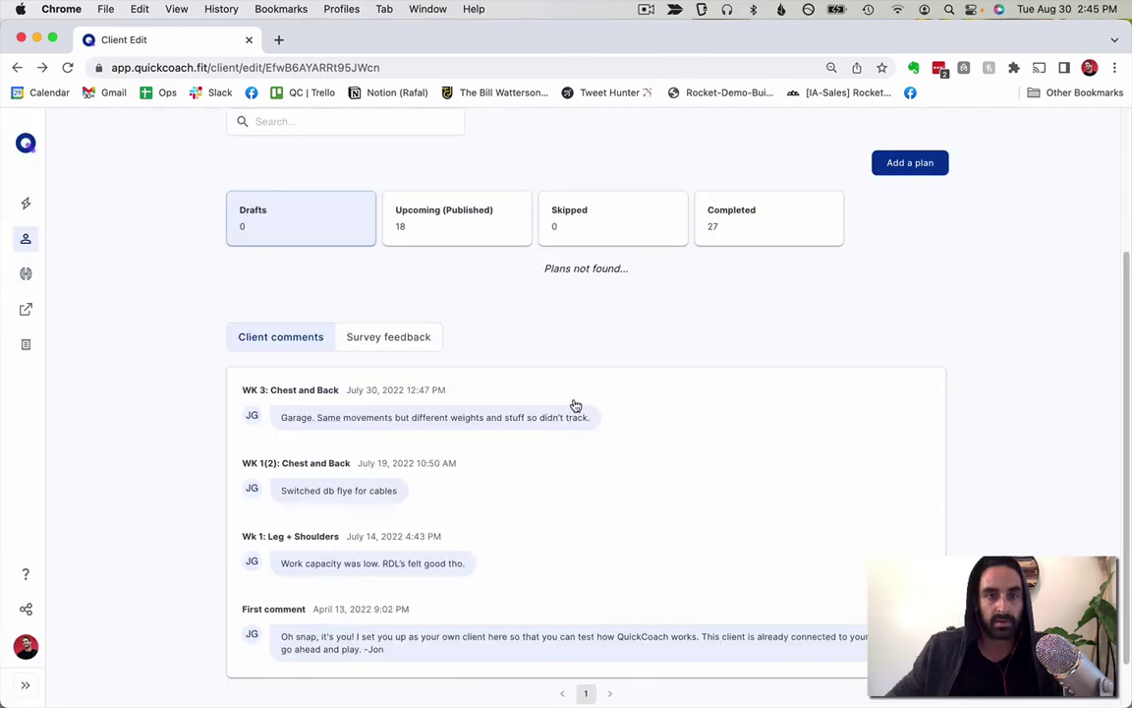
Copy the three published Wk 3 (1) plans to drafts and rename the copies as Wk 4 (1)
click(451, 231)
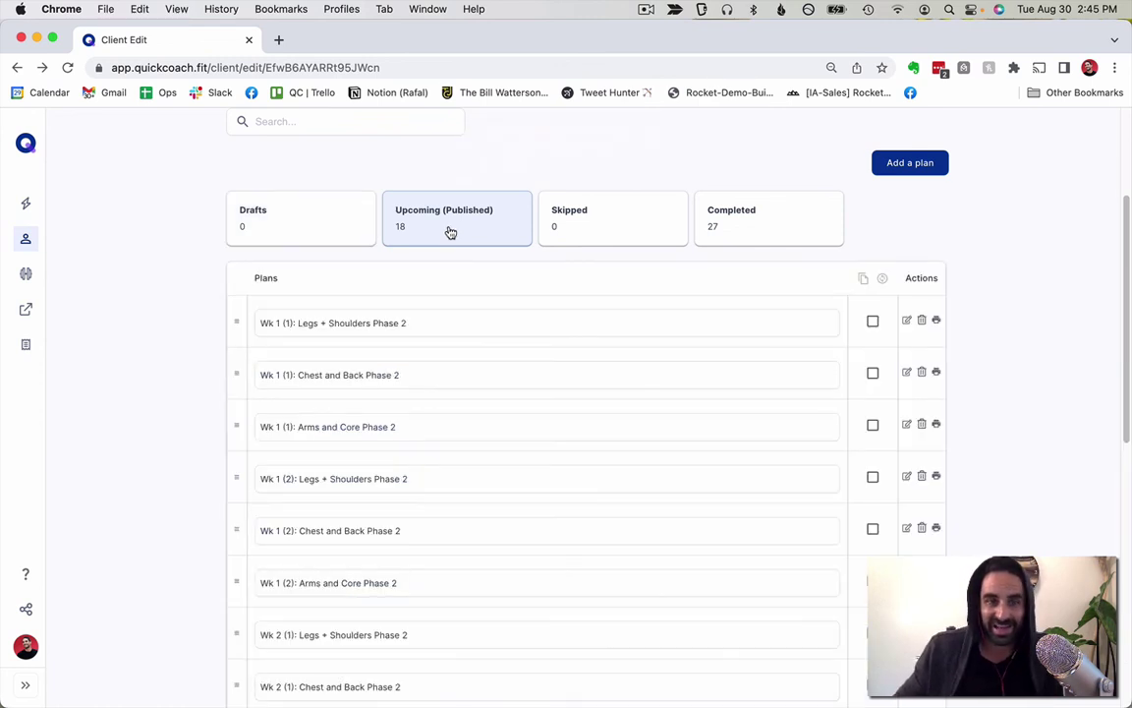
scroll(602, 413, down, 6)
scroll(601, 413, up, 3)
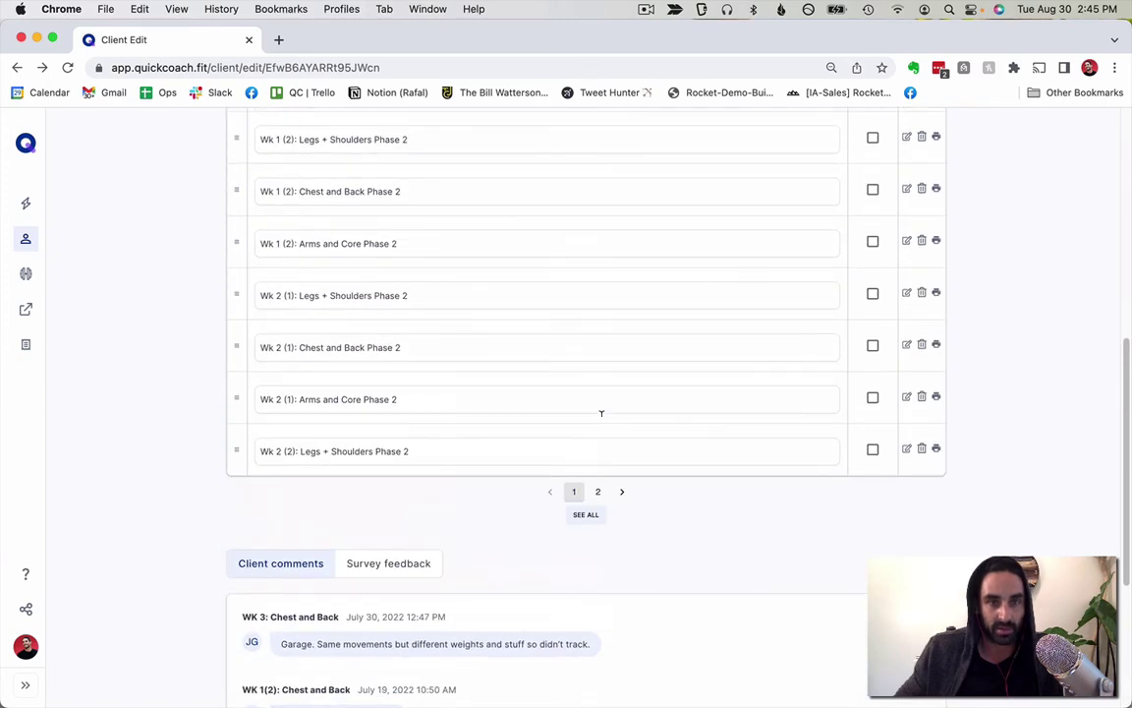
click(597, 514)
scroll(383, 389, up, 1)
scroll(409, 396, up, 3)
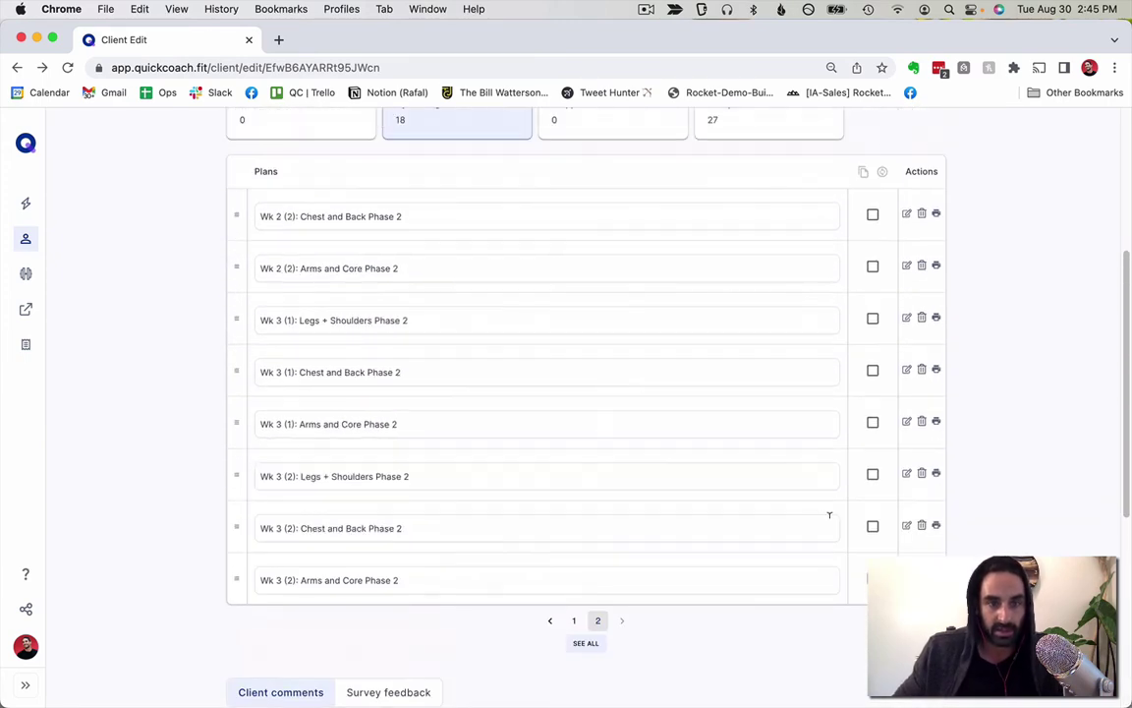
click(872, 319)
click(872, 370)
click(873, 422)
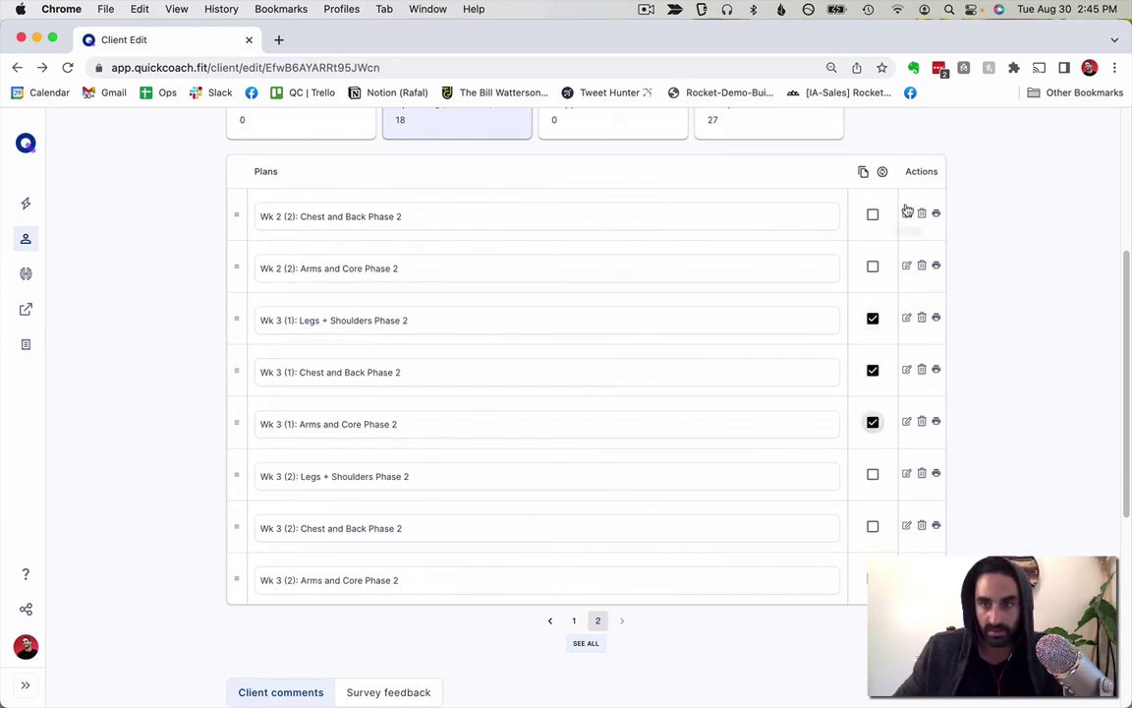
click(862, 172)
click(649, 405)
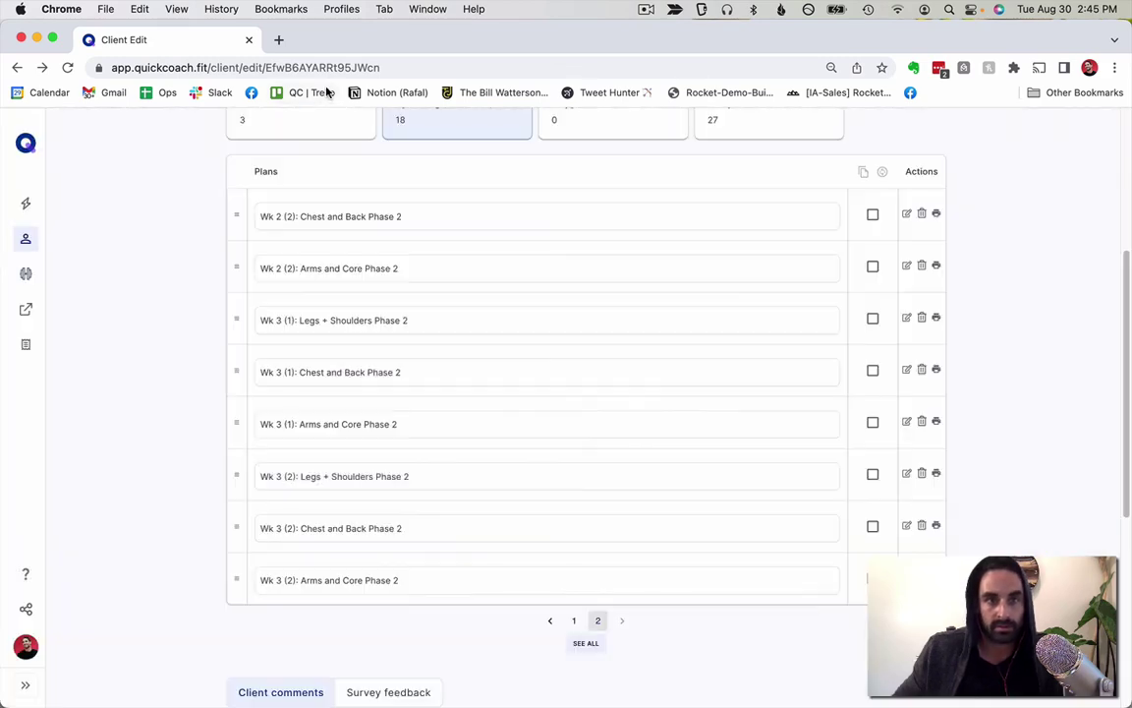
click(311, 124)
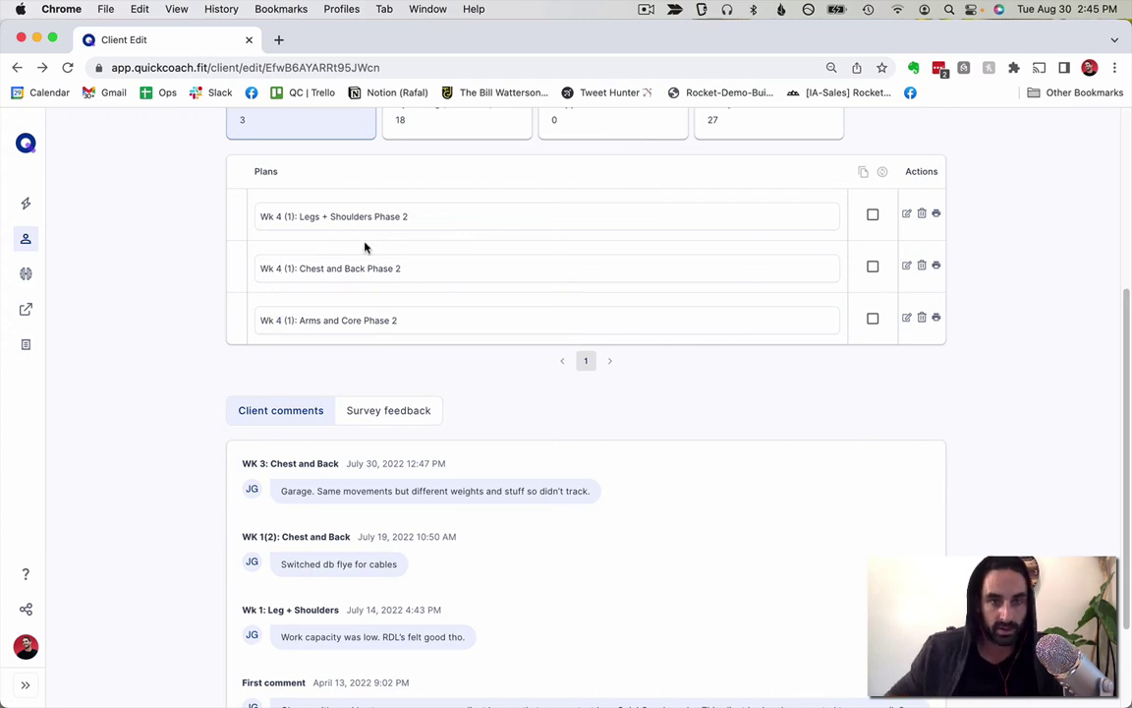
In the Wk 4 (1): Legs + Shoulders Phase 2 draft, set the strength exercises' RPE to 9.5 and save the plan as a draft
click(907, 215)
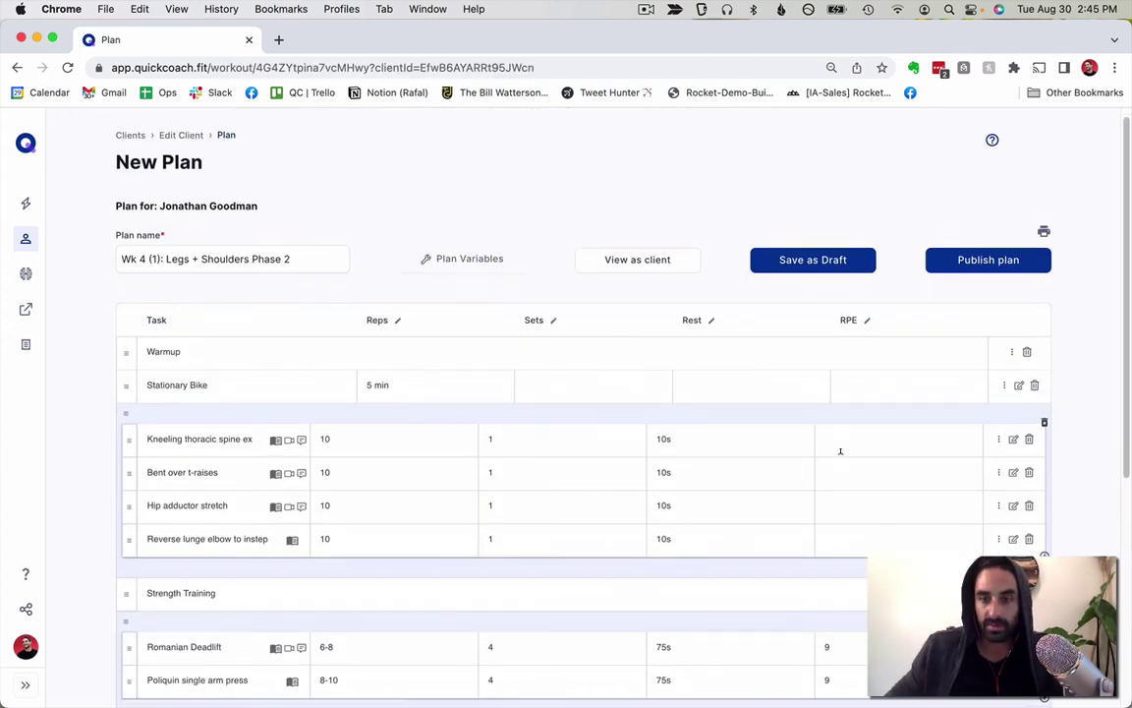
scroll(841, 451, down, 4)
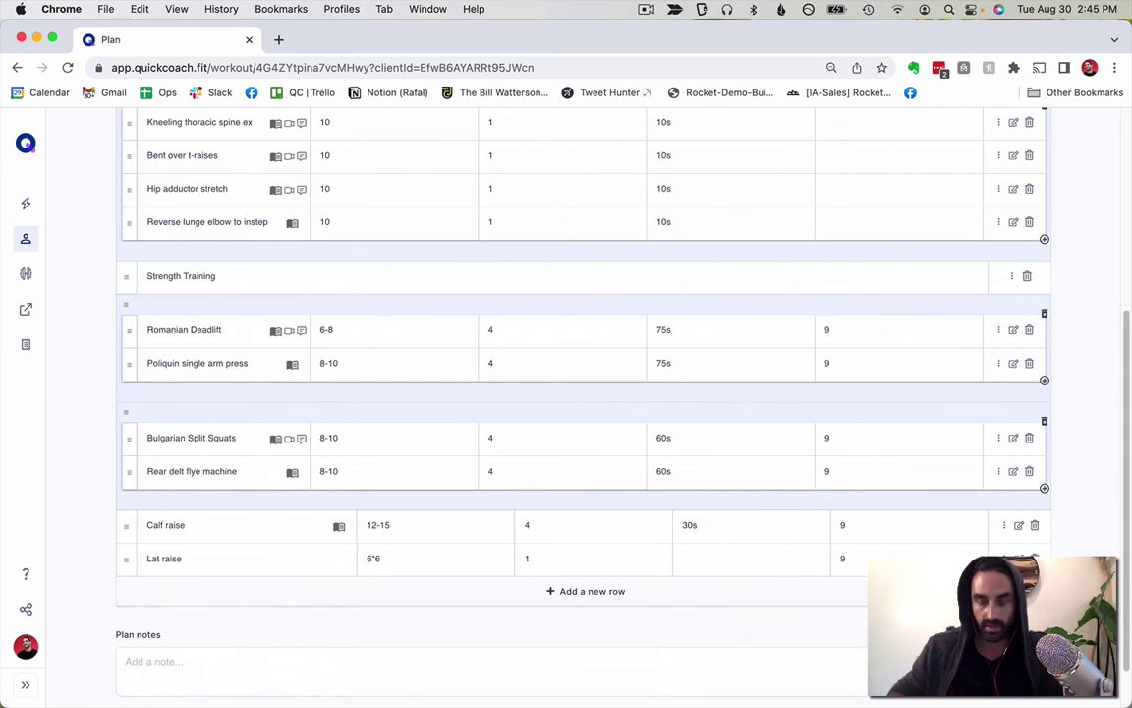
click(841, 357)
key(ctrl+v)
click(851, 434)
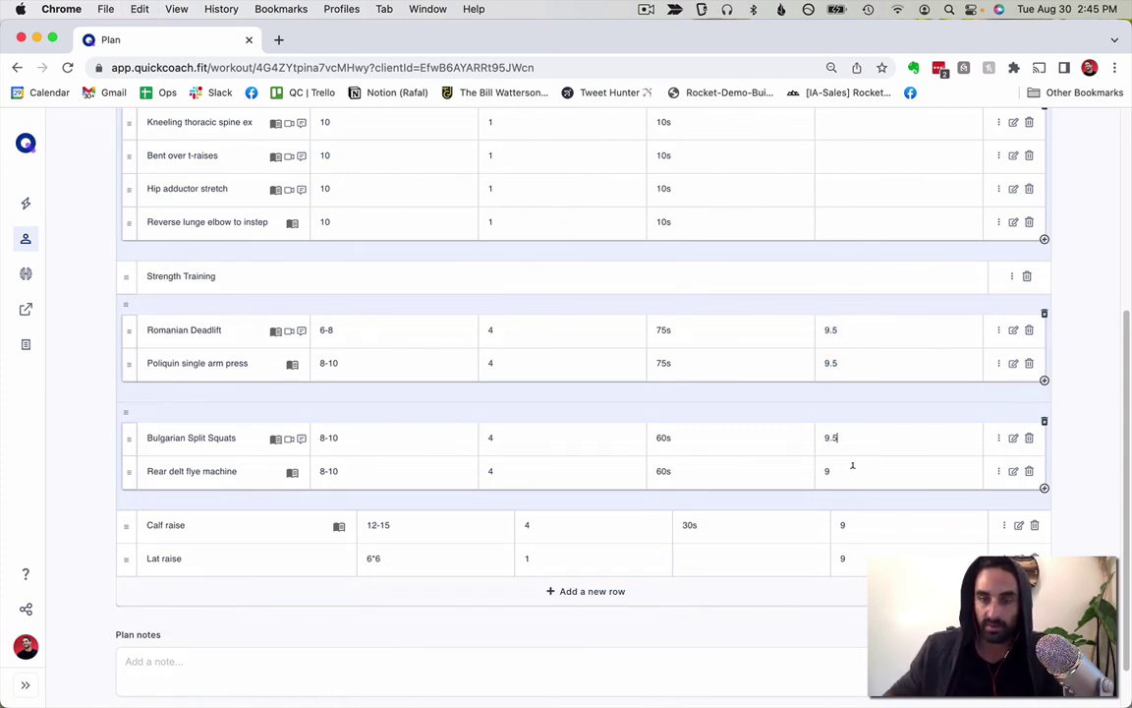
key(ctrl+v)
click(884, 529)
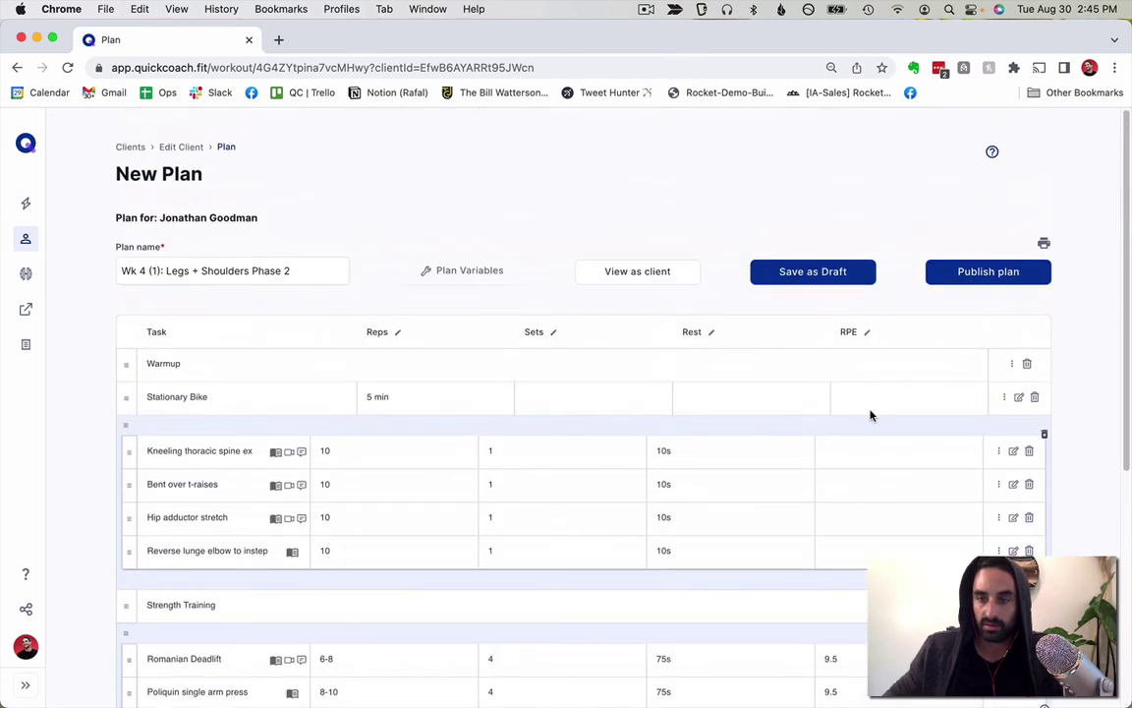
click(830, 271)
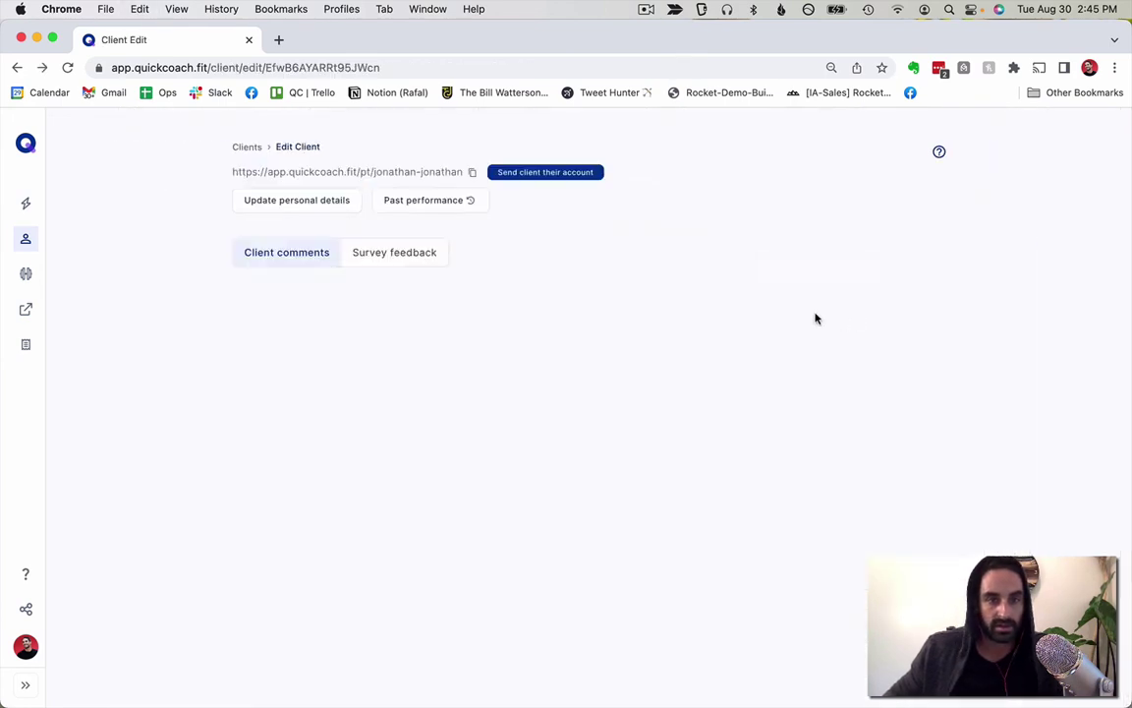
In the Wk 4 (1): Chest and Back Phase 2 draft, set the RPE of Incline BB press and Bench Supported DB Row to 9.5
click(914, 531)
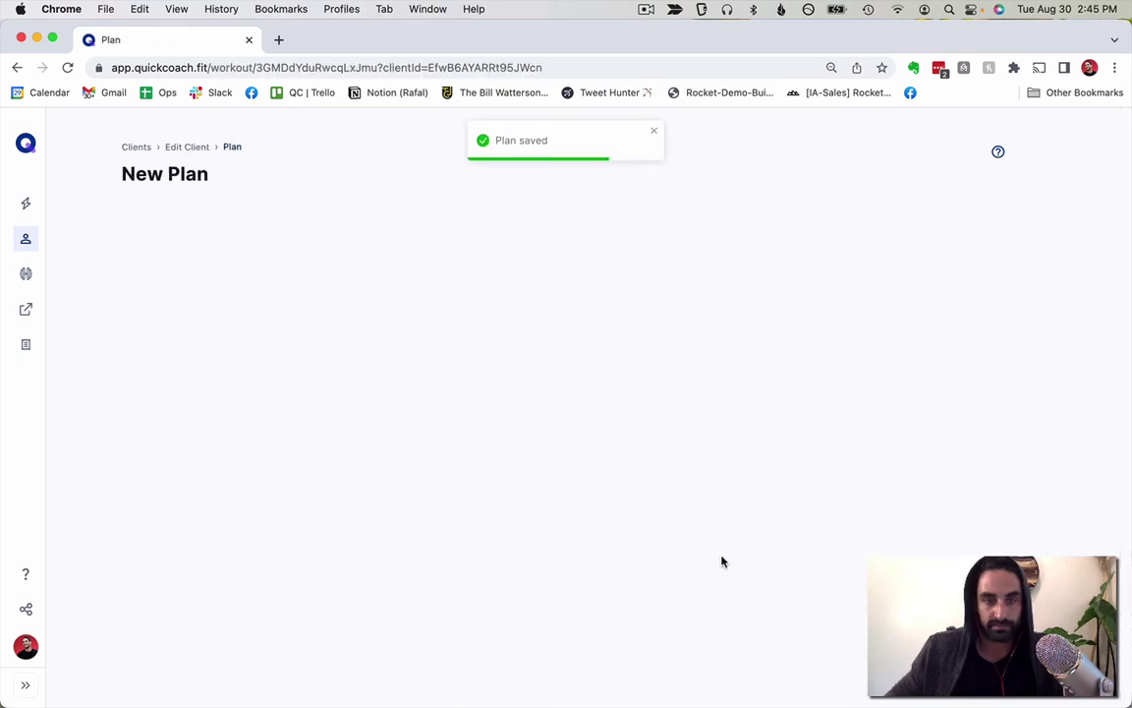
scroll(717, 561, down, 4)
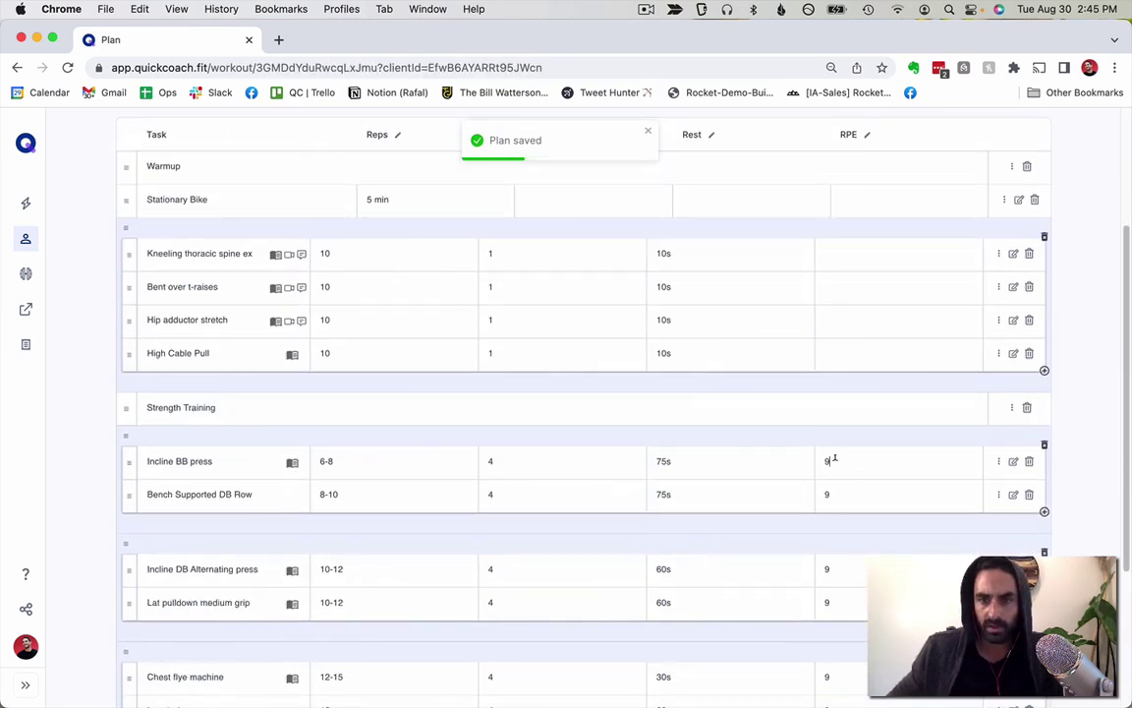
text(.5)
click(836, 495)
text(.5)
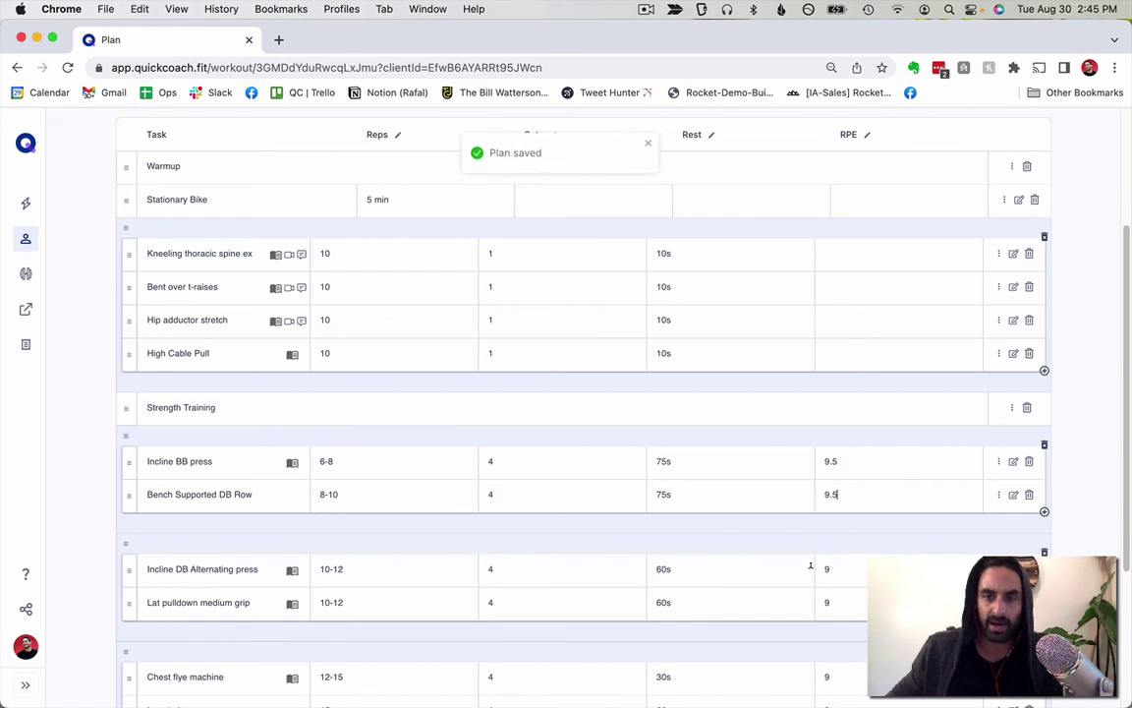
Set the RPE of Incline DB Alternating press, Lat pulldown medium grip, Chest flye machine and Inverted row to 9.5
double_click(829, 570)
text(.5)
scroll(855, 487, down, 4)
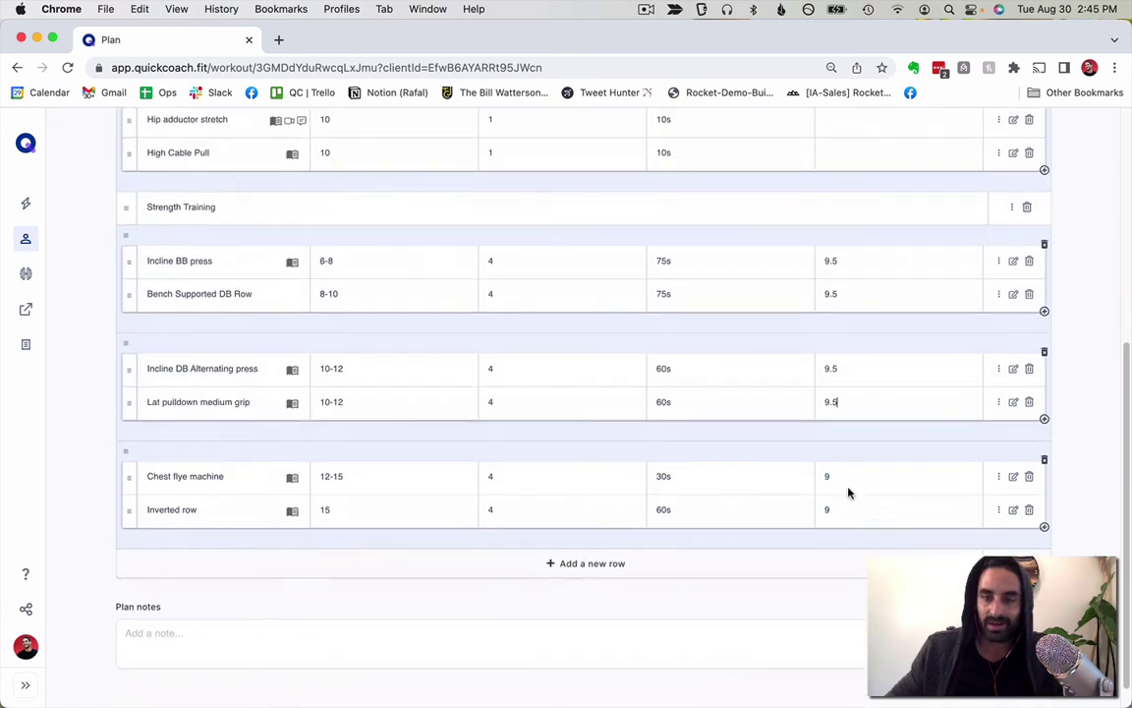
double_click(808, 482)
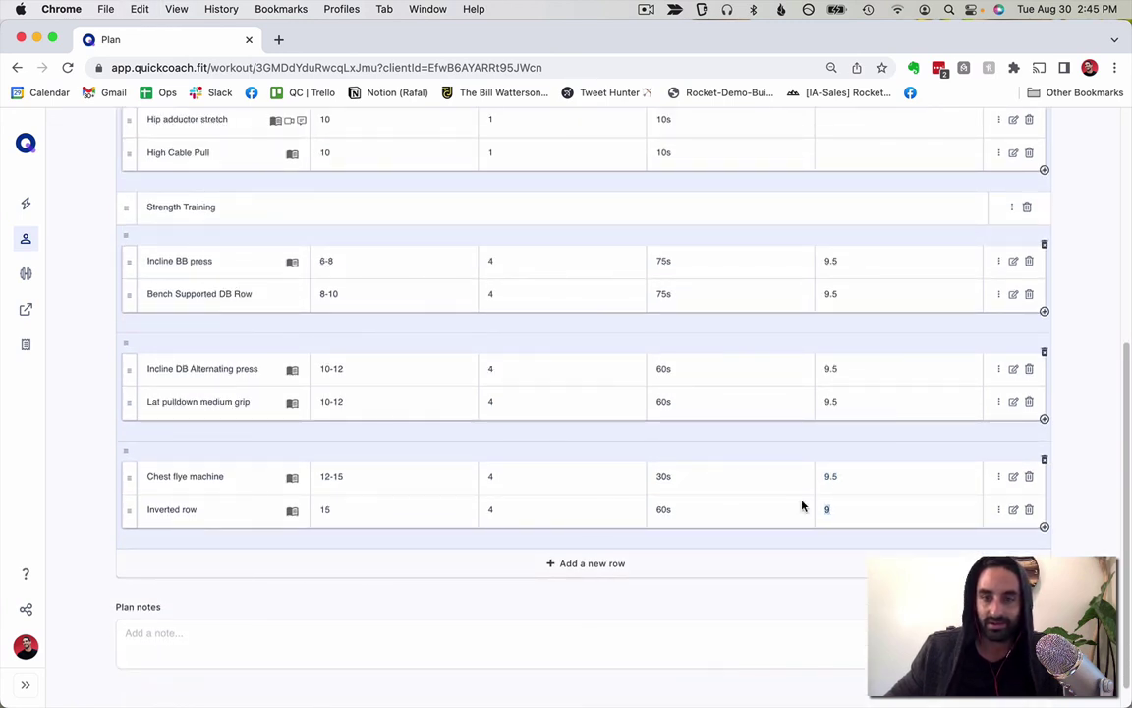
click(1013, 480)
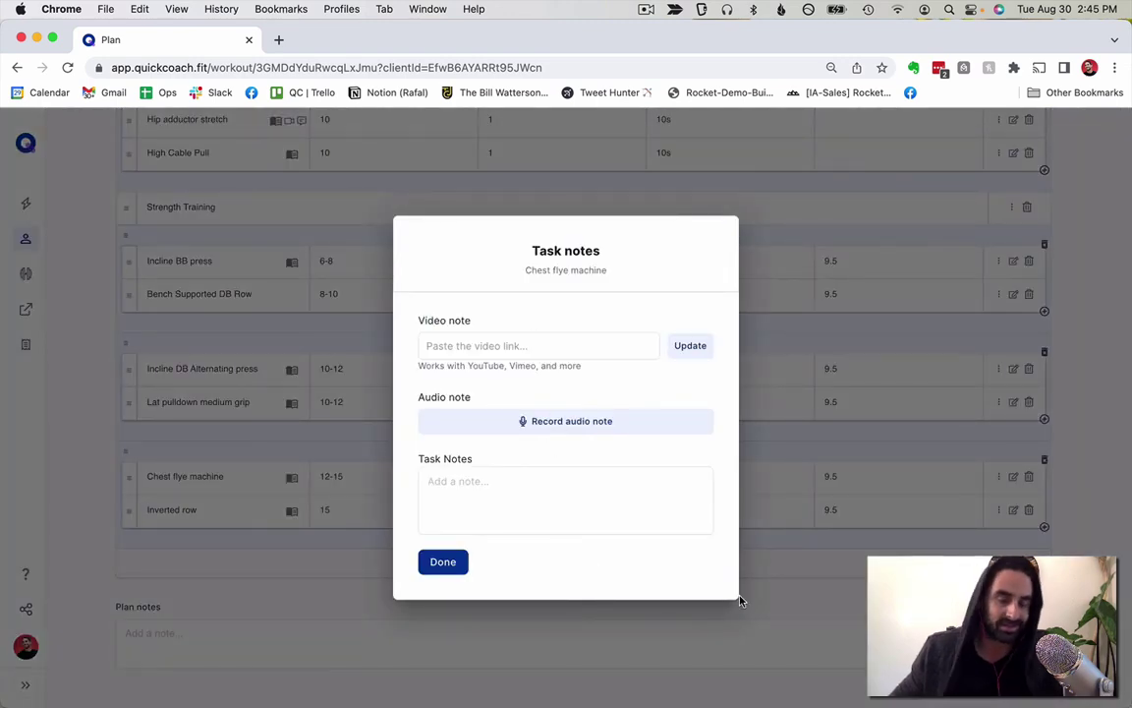
click(444, 563)
scroll(845, 397, up, 10)
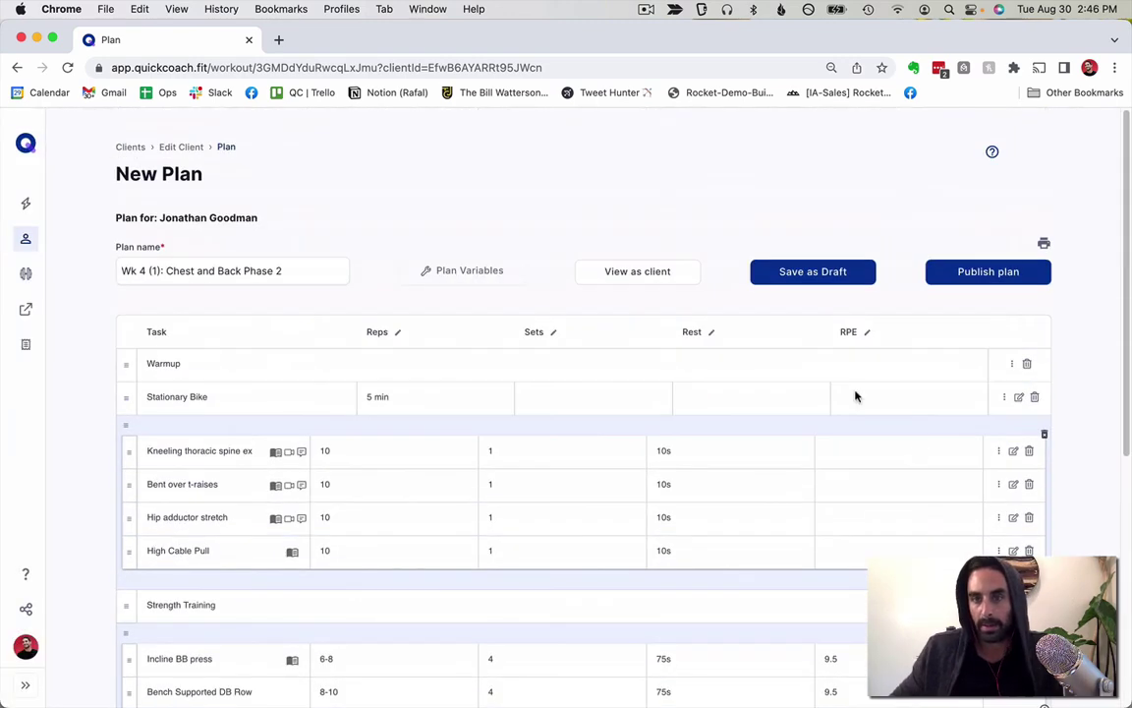
Save the Chest and Back plan as a draft and open the Wk 4 (1): Arms and Core Phase 2 draft for editing
click(812, 271)
scroll(791, 320, down, 3)
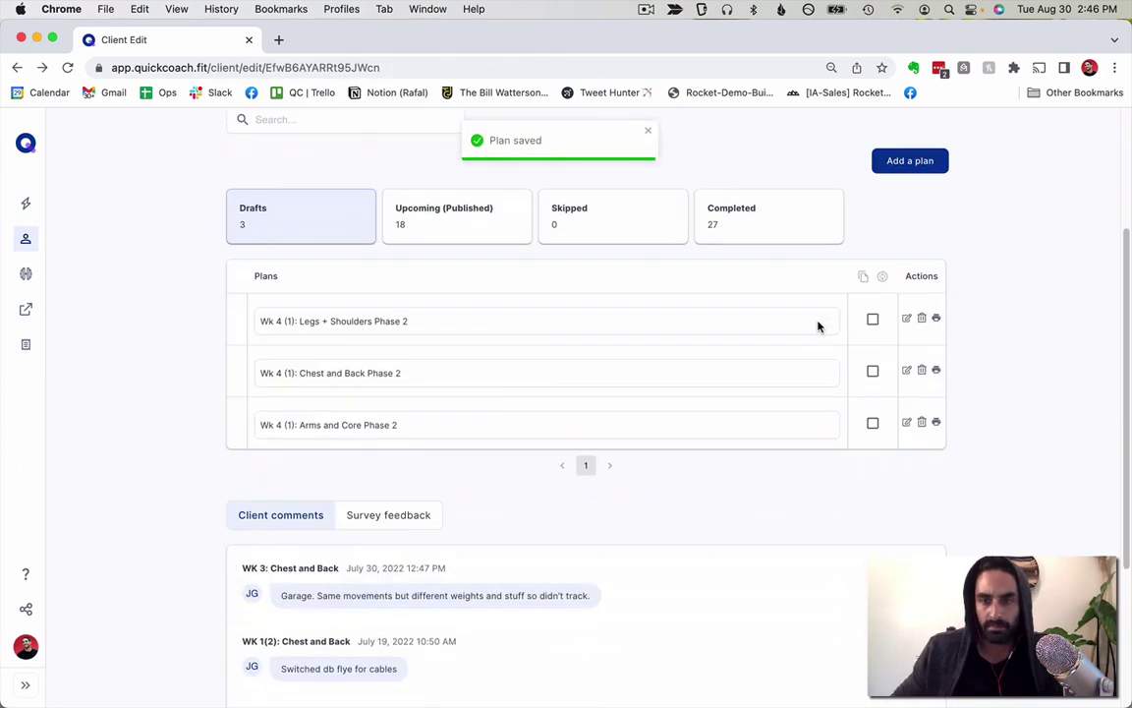
click(905, 423)
scroll(620, 468, down, 5)
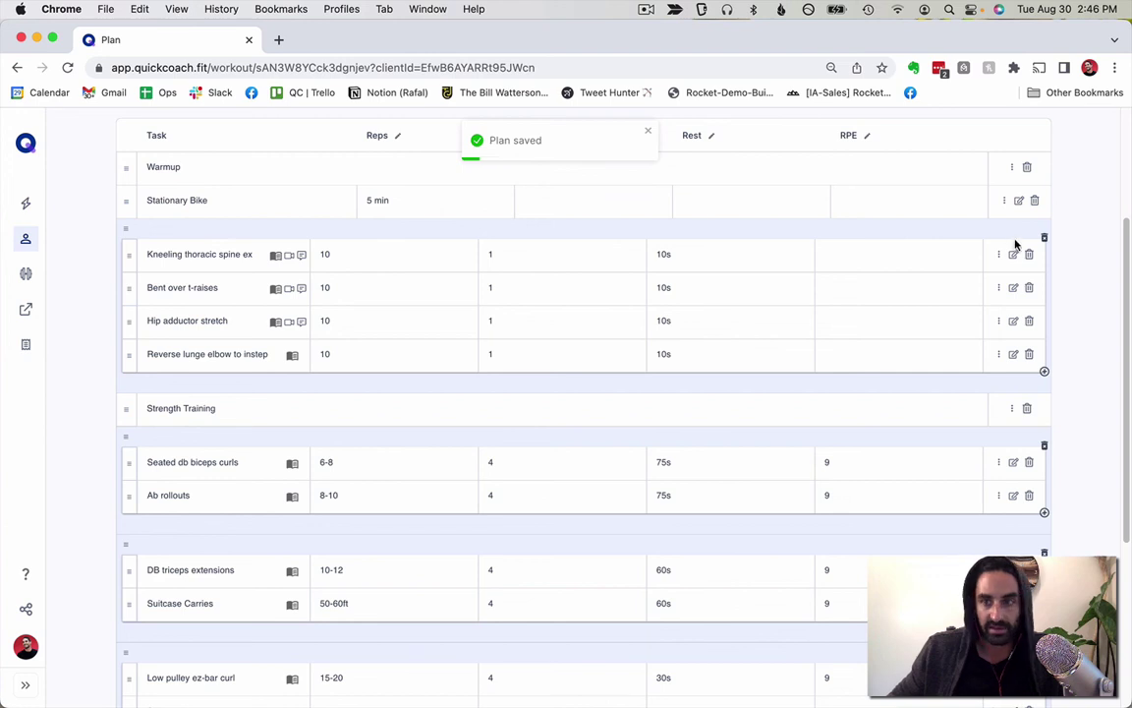
Review the task notes and video note of the Kneeling thoracic spine ex warmup exercise, closing them without changes
click(1015, 256)
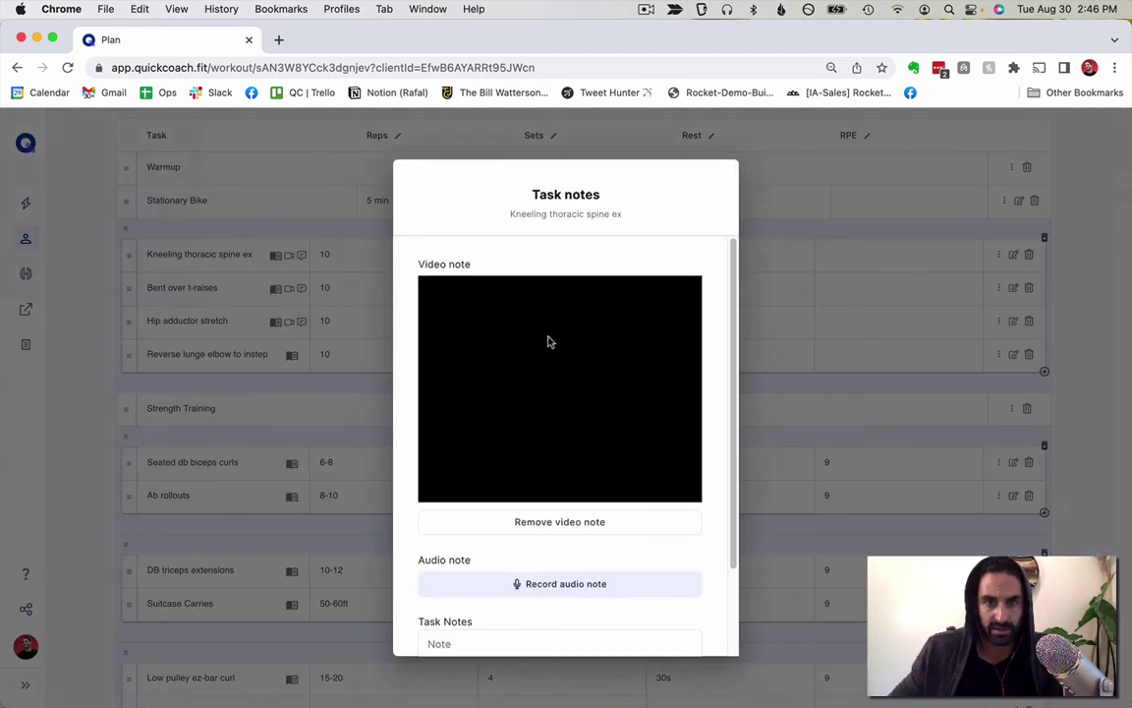
scroll(546, 433, down, 2)
scroll(547, 433, up, 3)
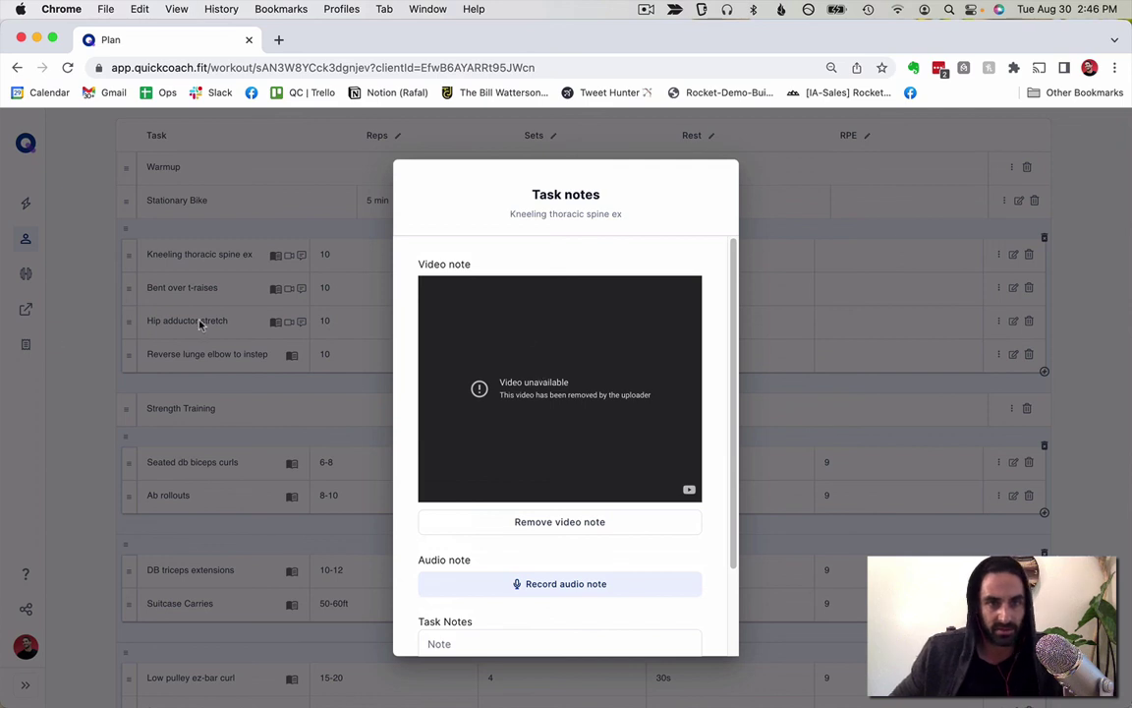
click(263, 253)
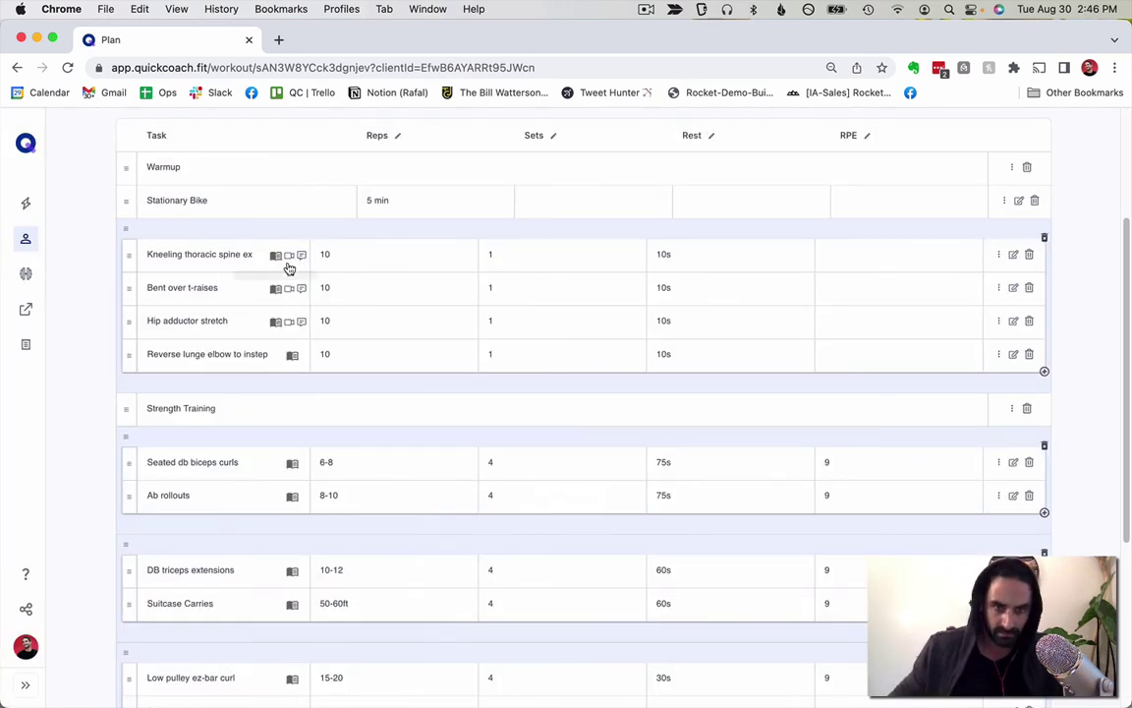
Set the RPE of all six strength exercises in the Arms and Core plan to 9.5 and save it as a draft
scroll(722, 442, down, 2)
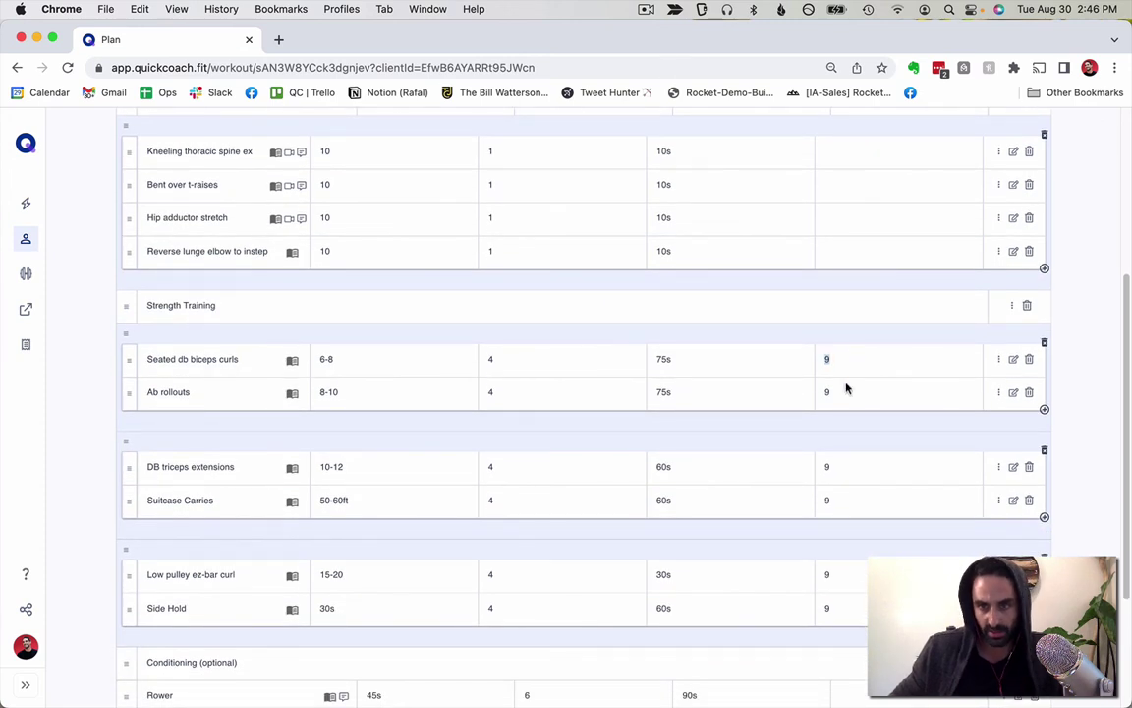
text(9.5)
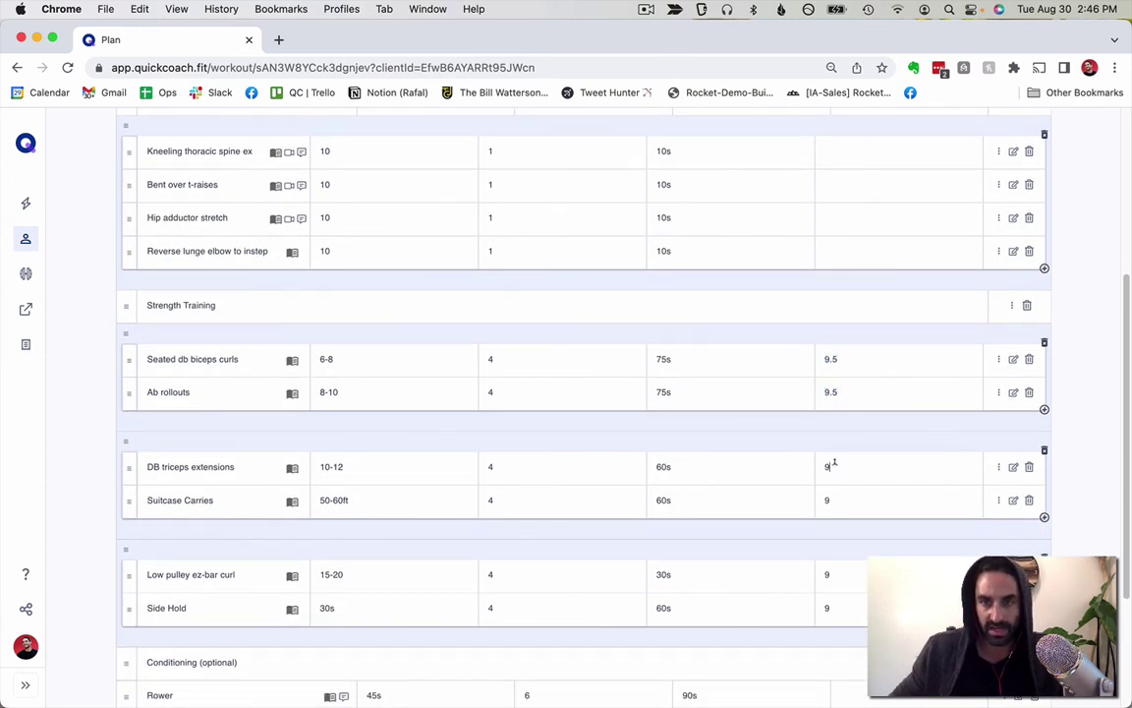
click(823, 467)
text(9.5)
click(814, 503)
text(9)
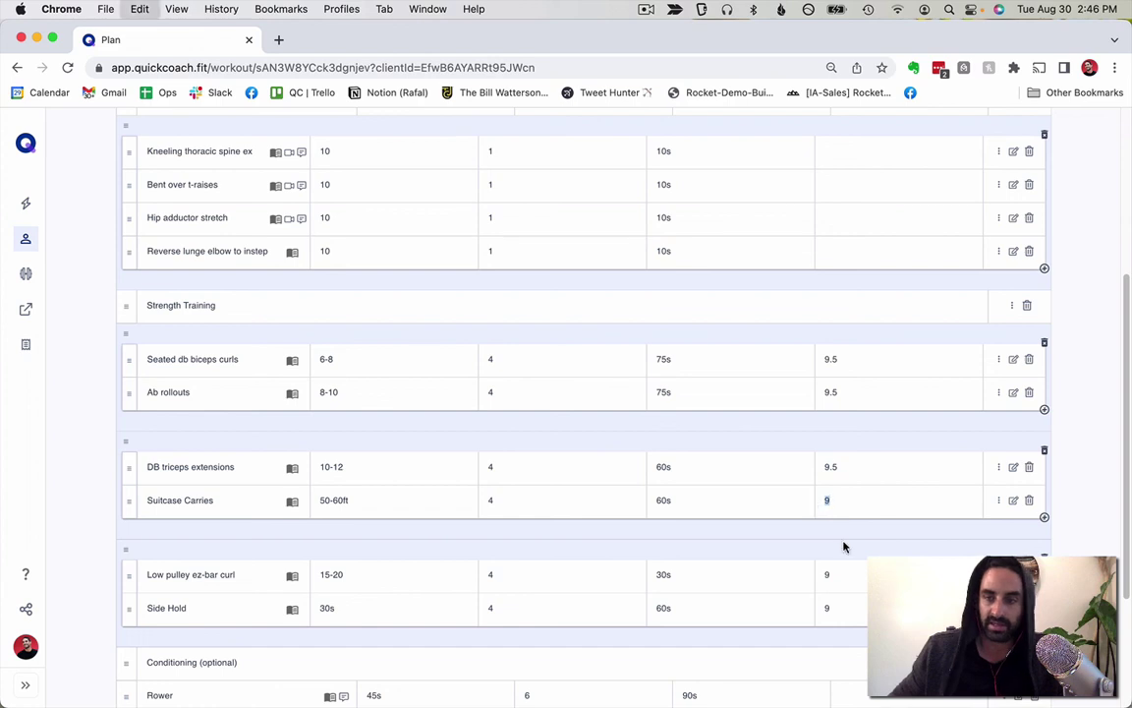
text(.5.5)
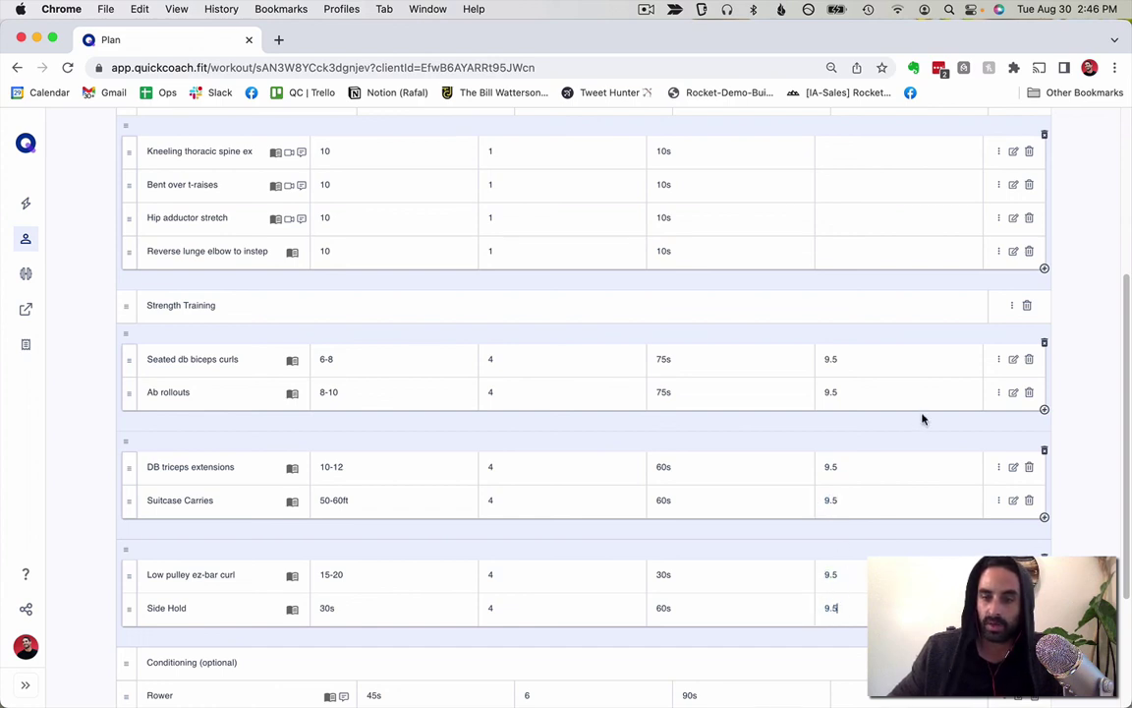
scroll(922, 419, up, 5)
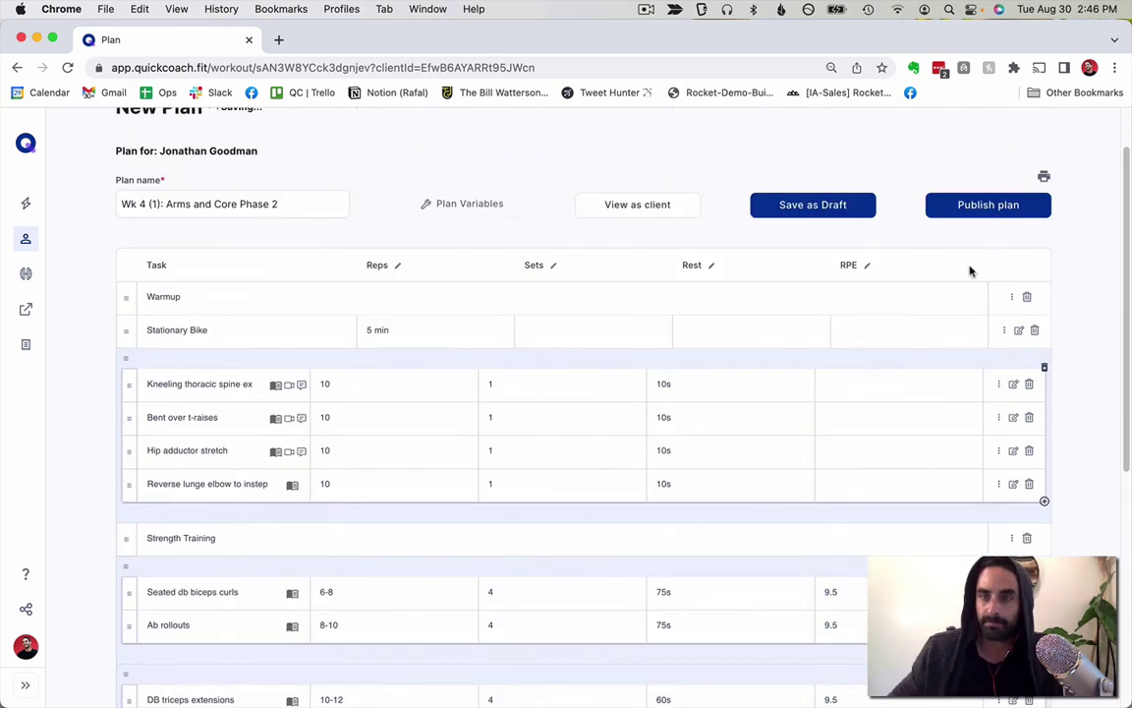
click(846, 214)
Duplicate the three Wk 4 (1) draft plans as new drafts
scroll(578, 491, down, 5)
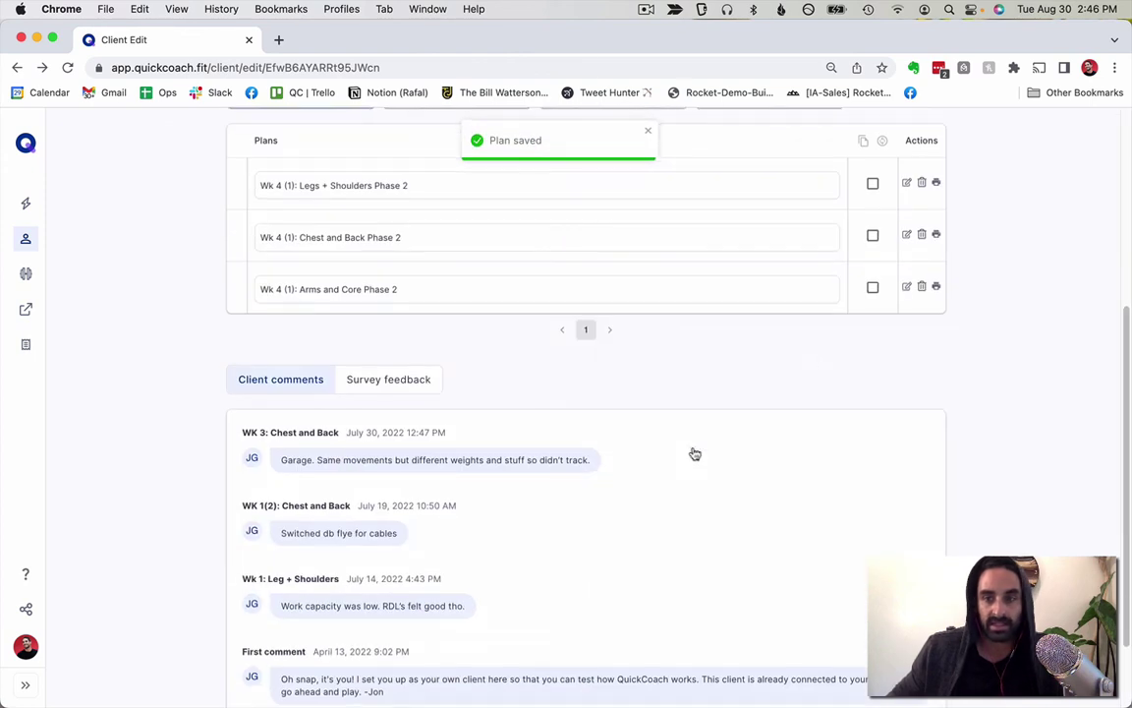
click(873, 183)
click(873, 235)
click(875, 291)
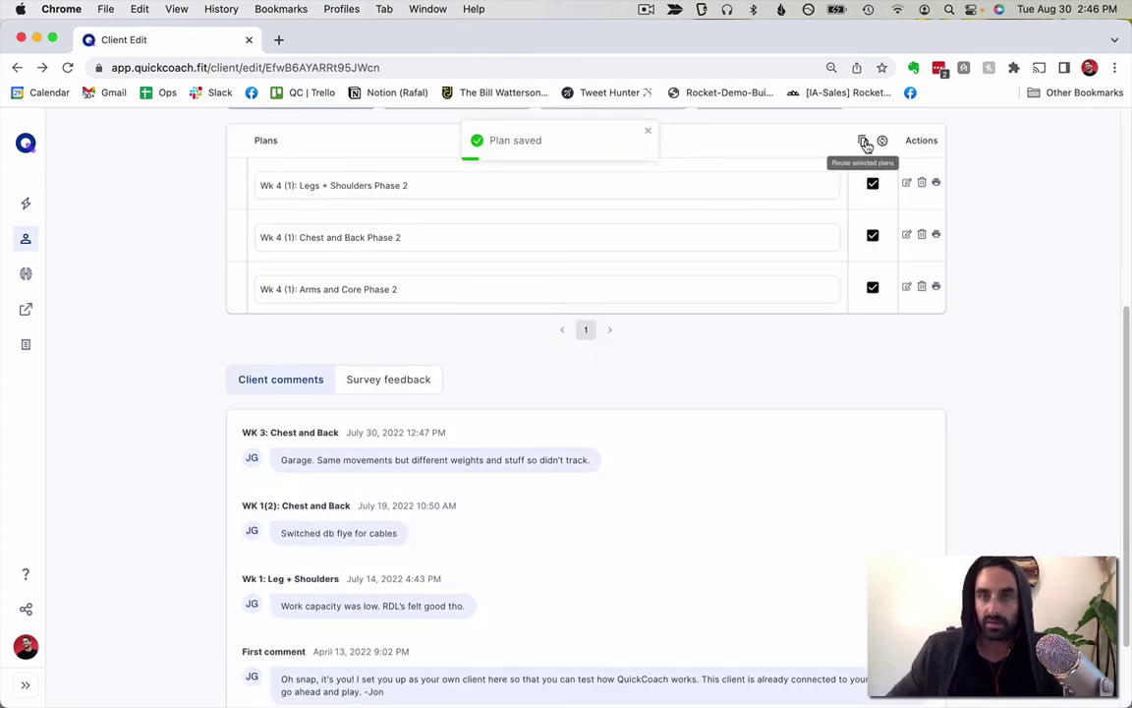
click(863, 141)
click(566, 407)
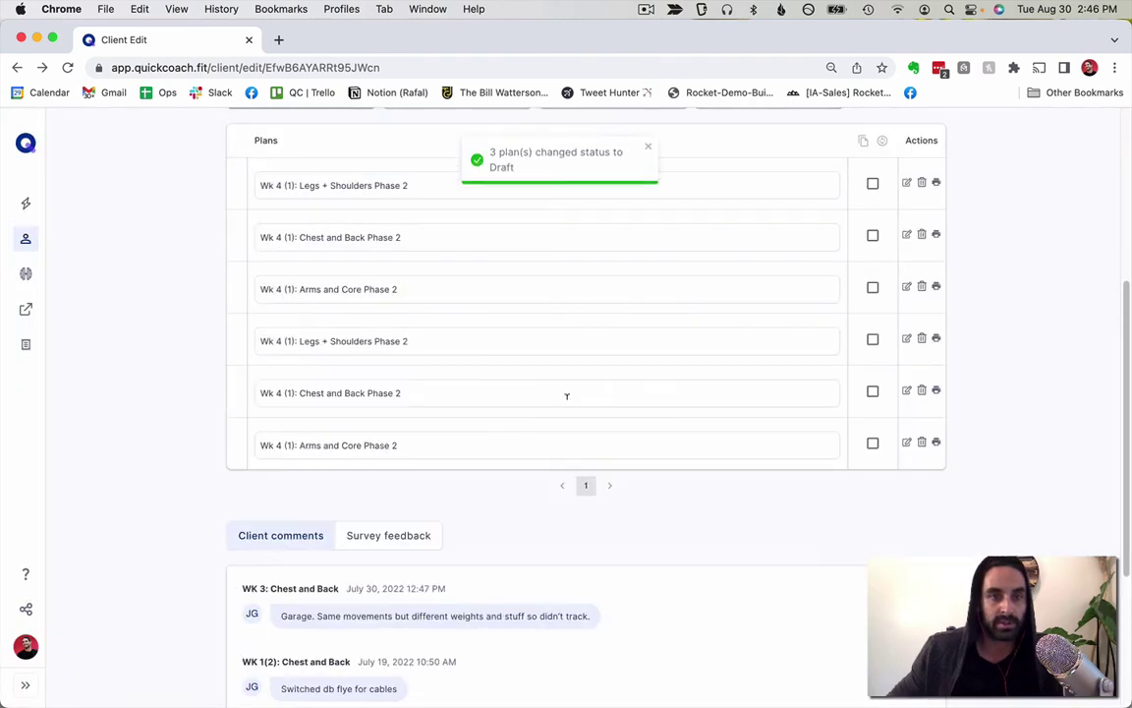
Rename the copied Legs + Shoulders, Chest and Back, and Arms and Core drafts from Wk 4 (1) to Wk 4 (2)
double_click(290, 341)
text(2)
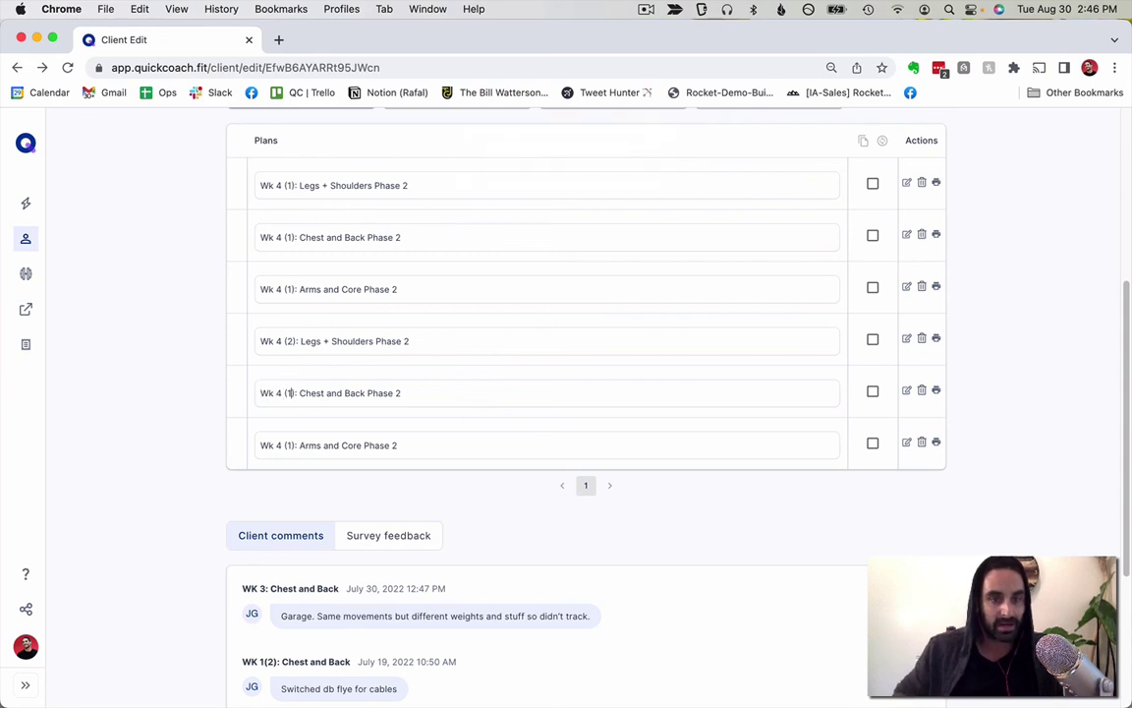
double_click(288, 393)
text(2)
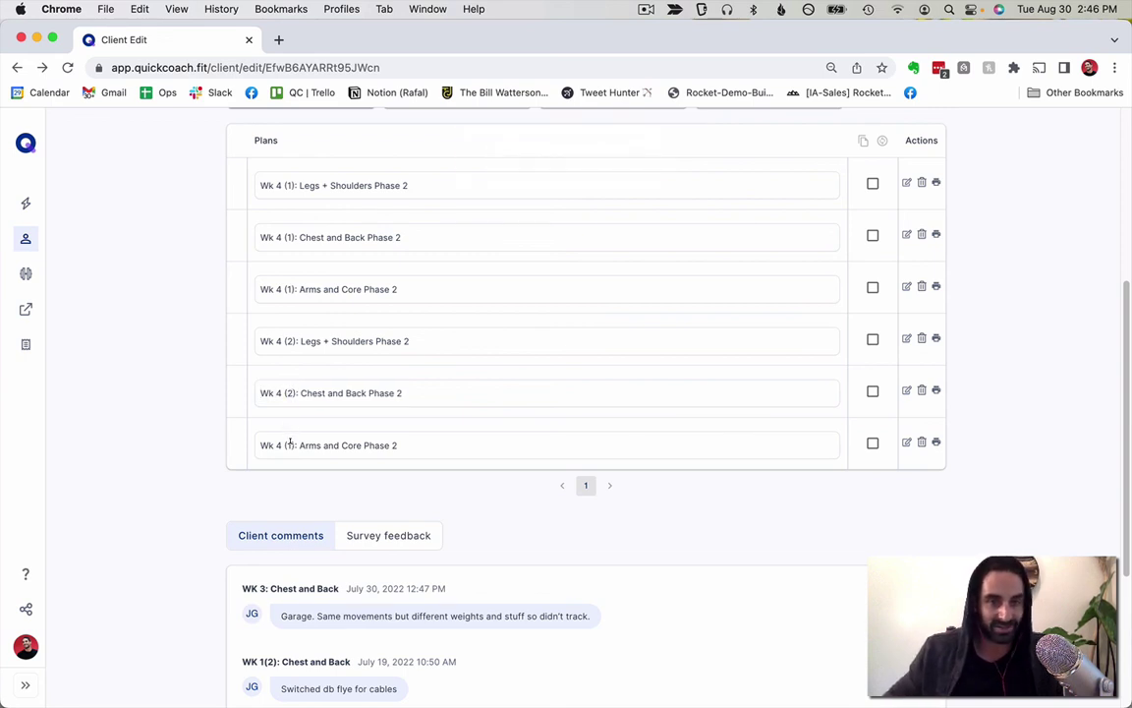
text(2)
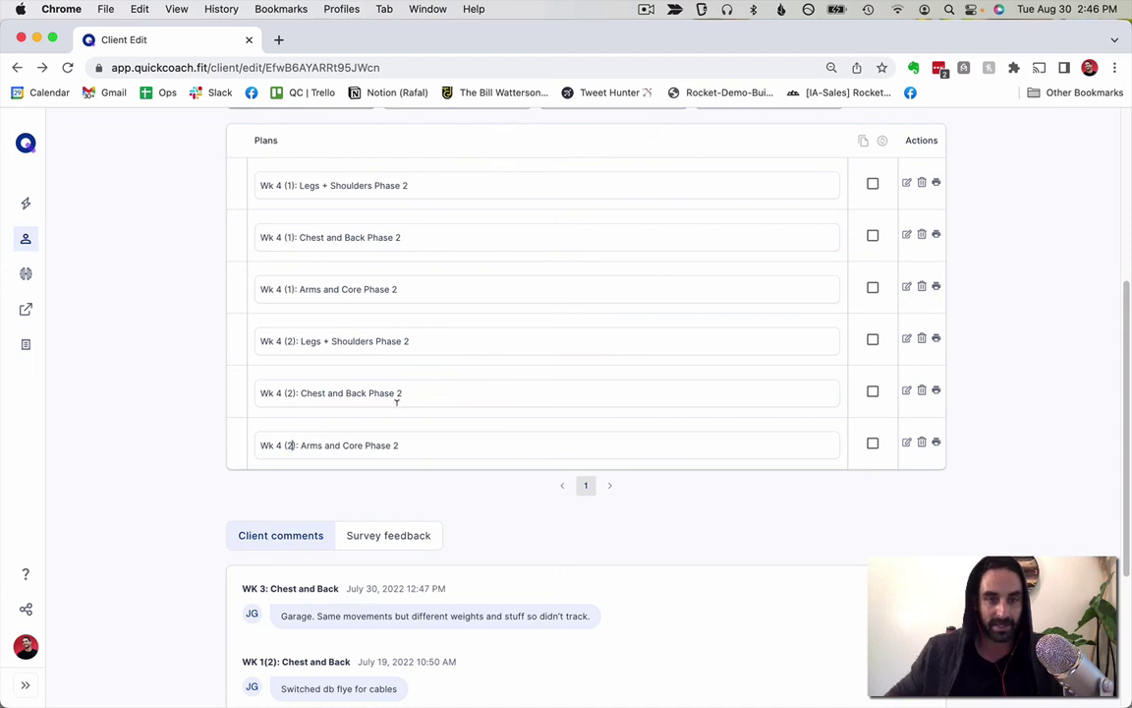
Publish all six Wk 4 (1) and Wk 4 (2) draft plans together
click(873, 183)
click(872, 236)
click(873, 288)
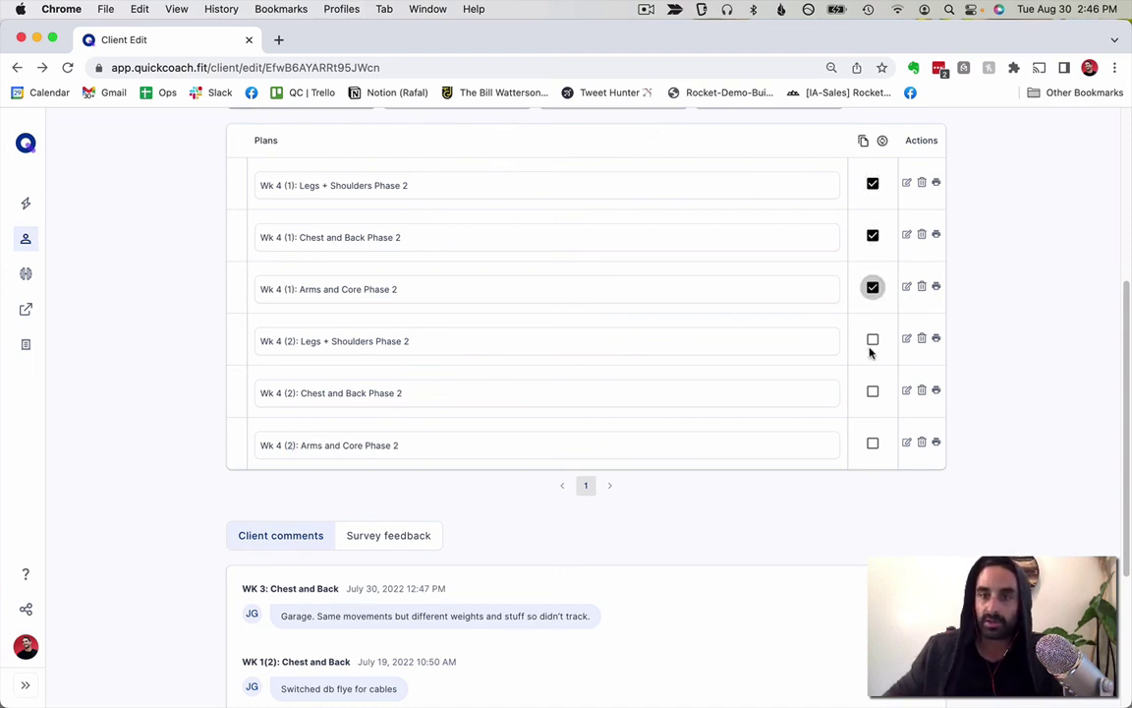
click(873, 339)
click(873, 391)
click(872, 442)
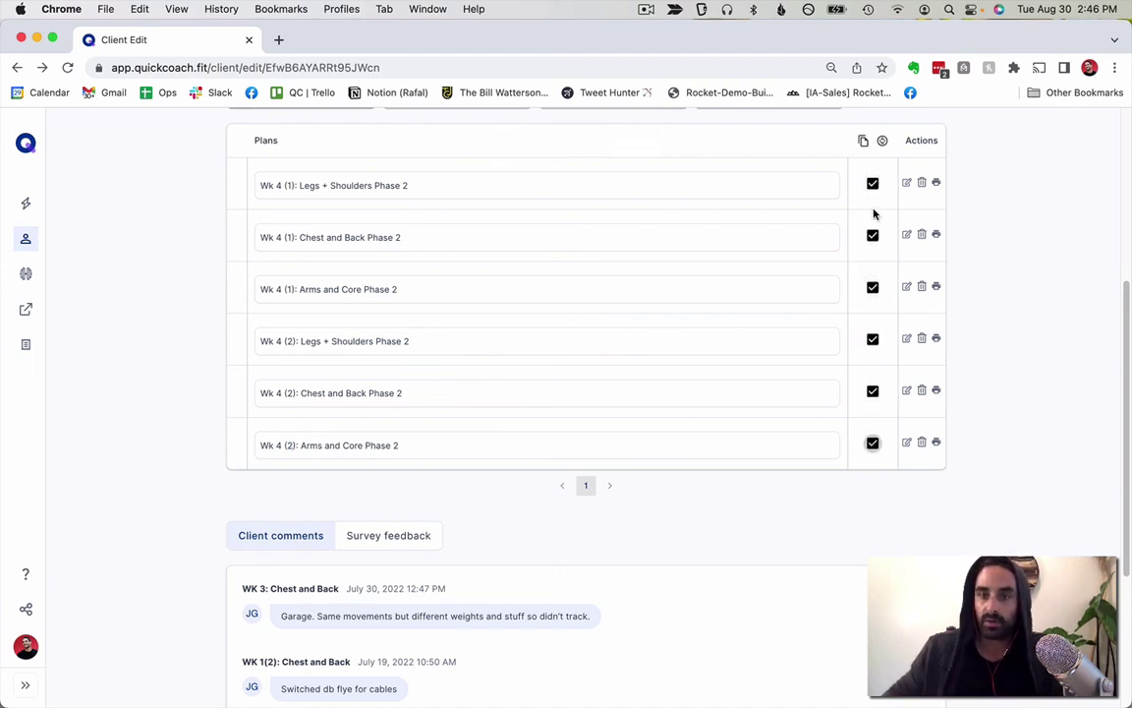
click(881, 141)
click(639, 416)
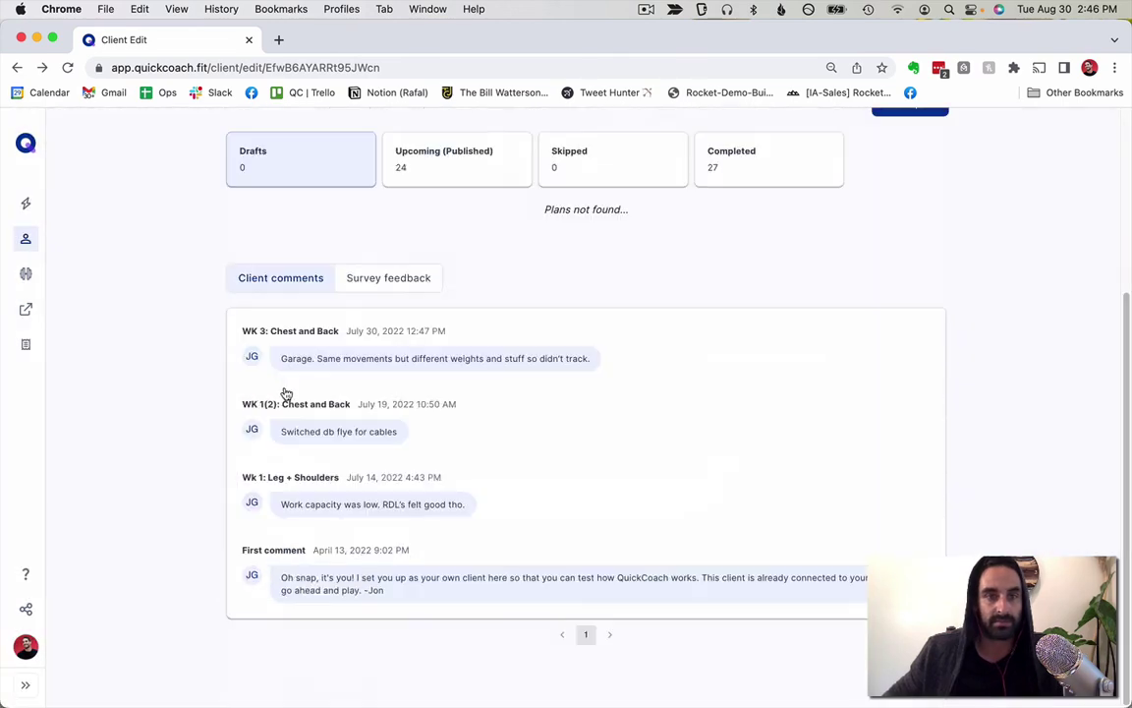
Review the client's published upcoming plans across all three pages, checking the order from Wk 1 to Wk 4
scroll(238, 379, up, 2)
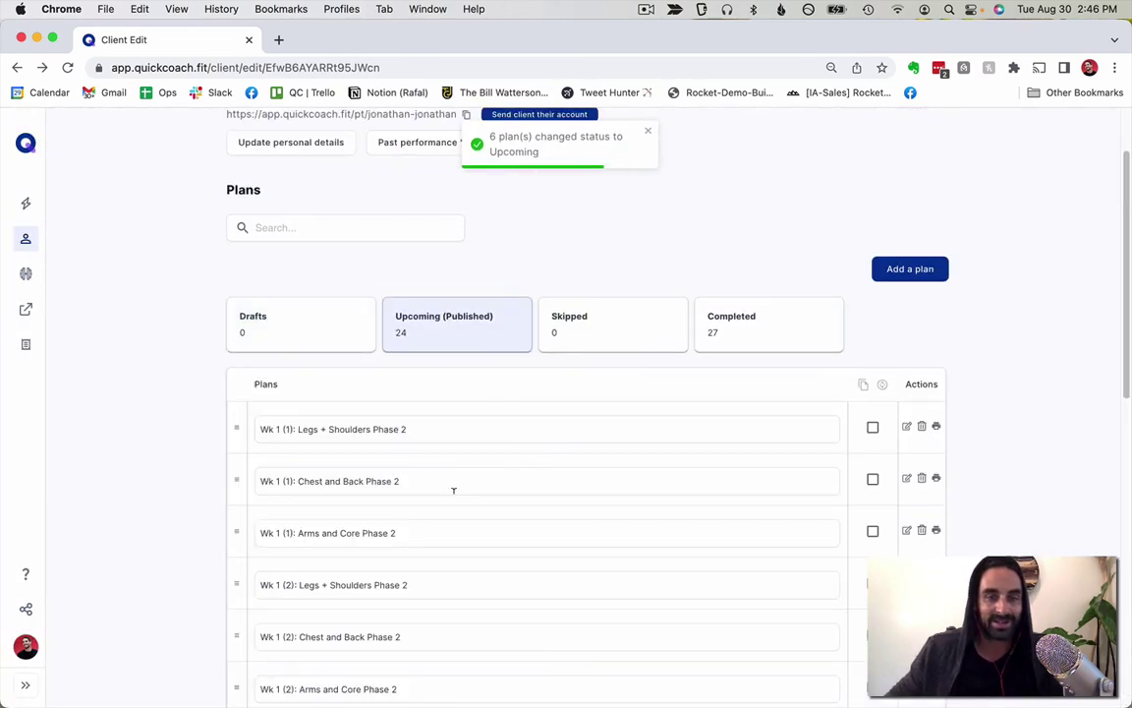
scroll(453, 484, down, 3)
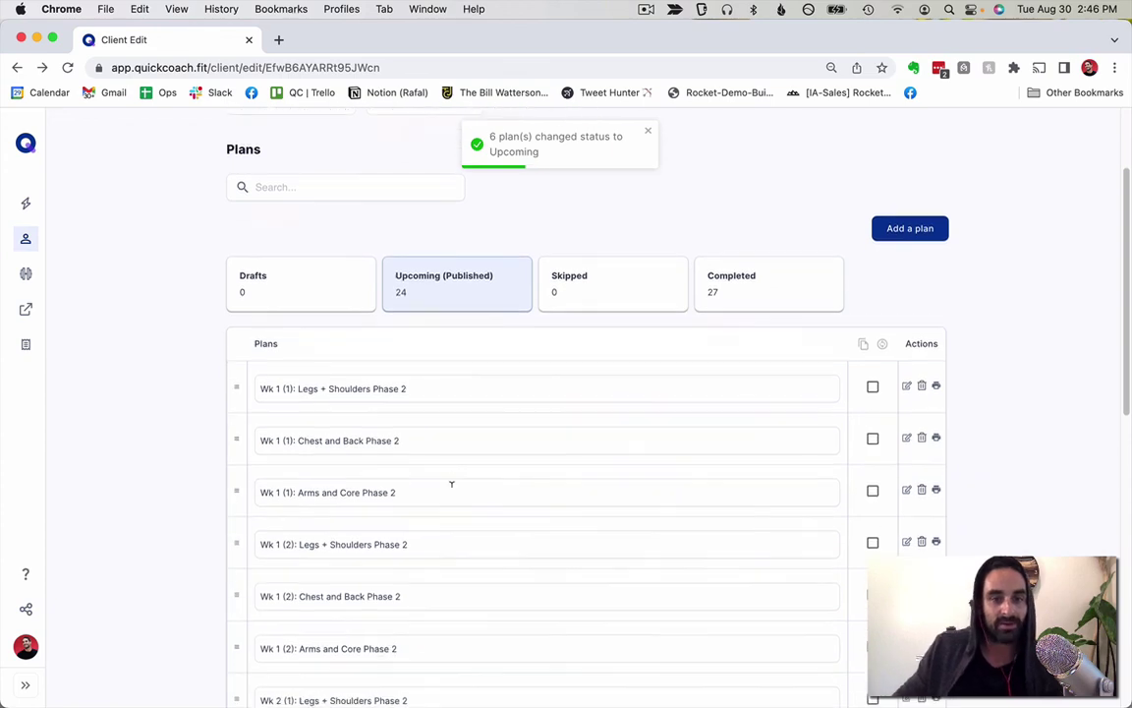
scroll(420, 358, down, 5)
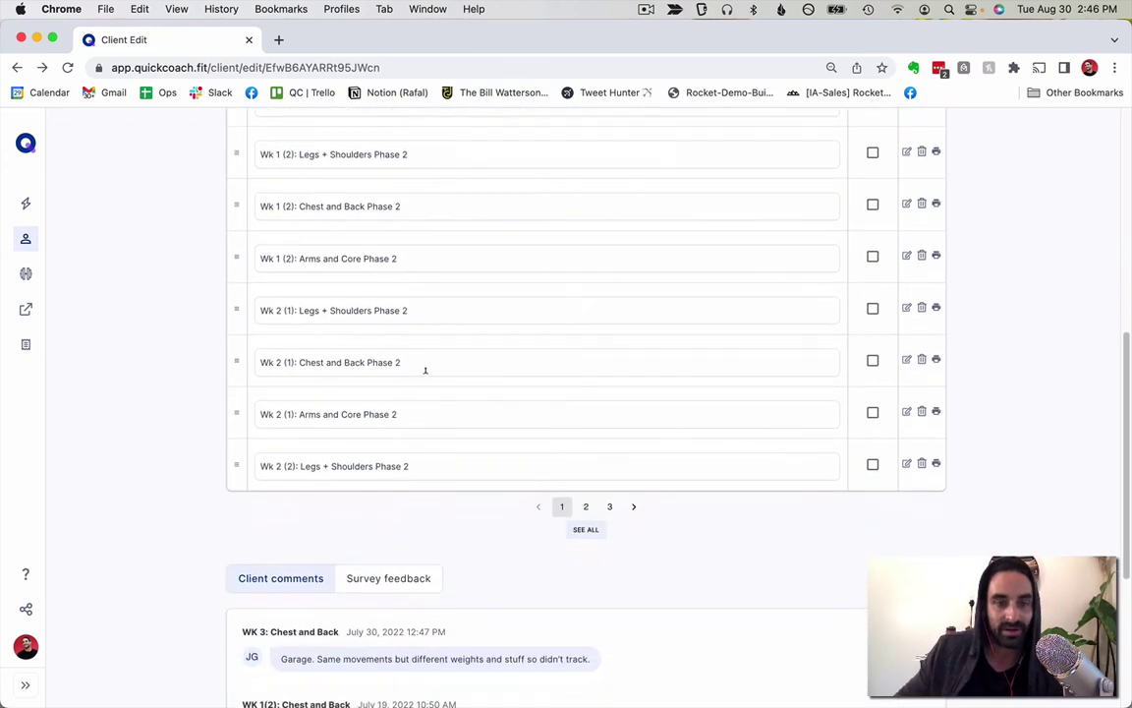
click(587, 508)
click(610, 508)
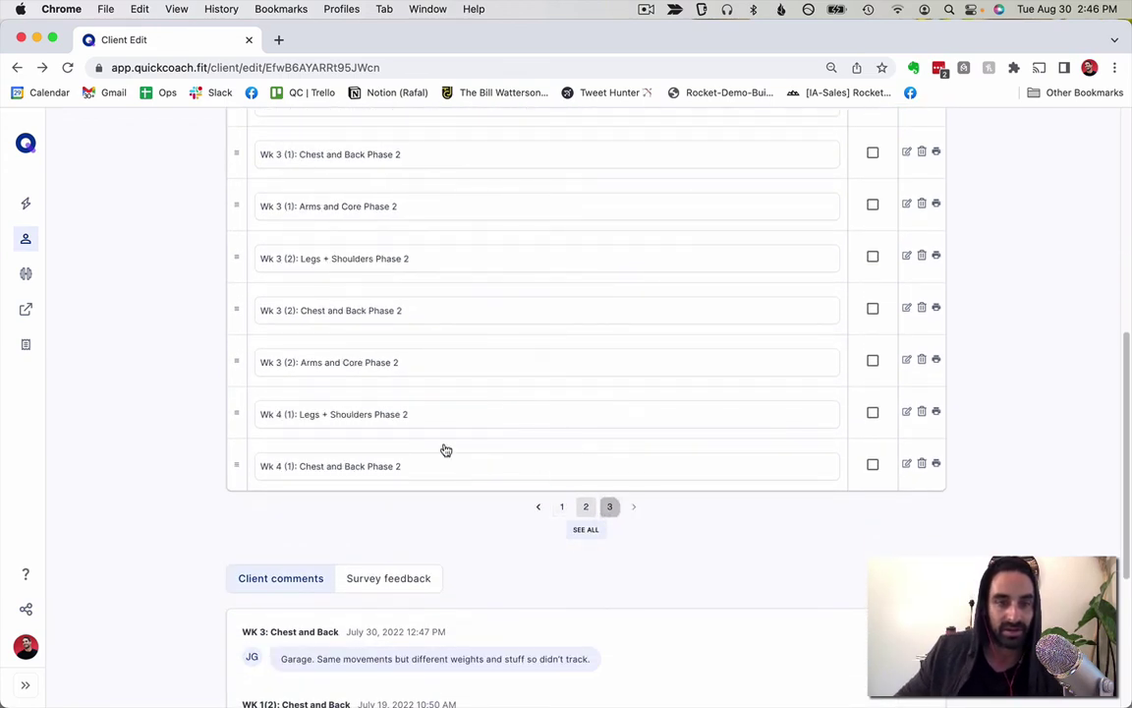
scroll(462, 457, up, 6)
scroll(495, 470, up, 3)
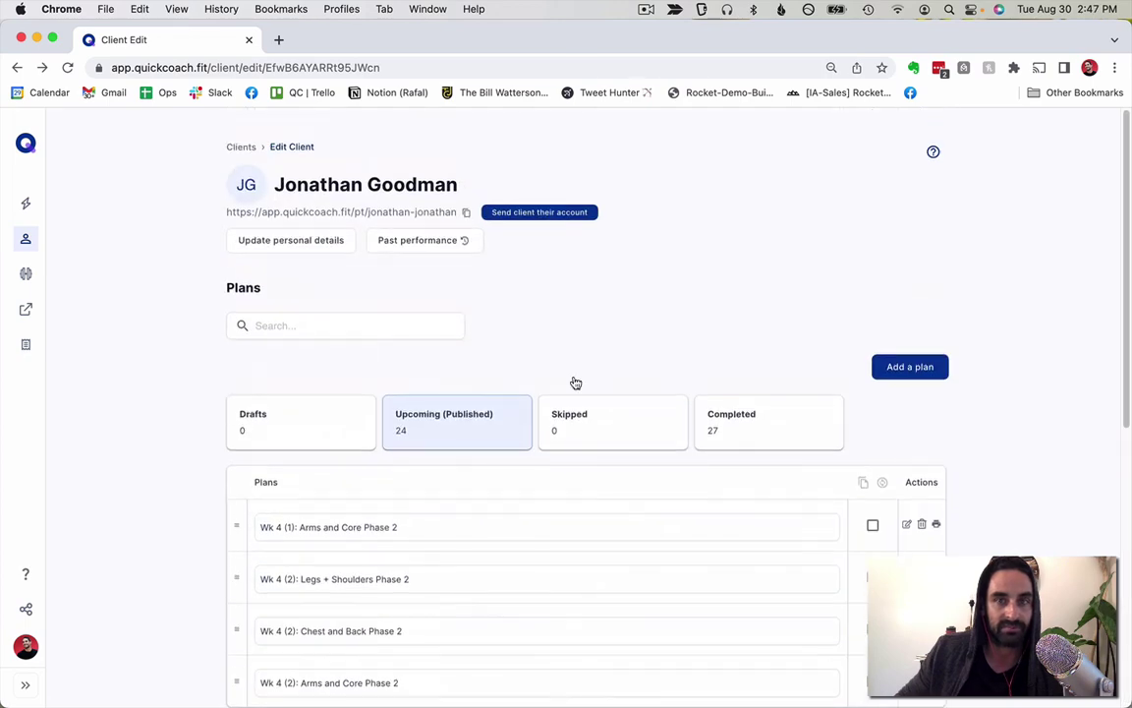
click(647, 10)
click(661, 49)
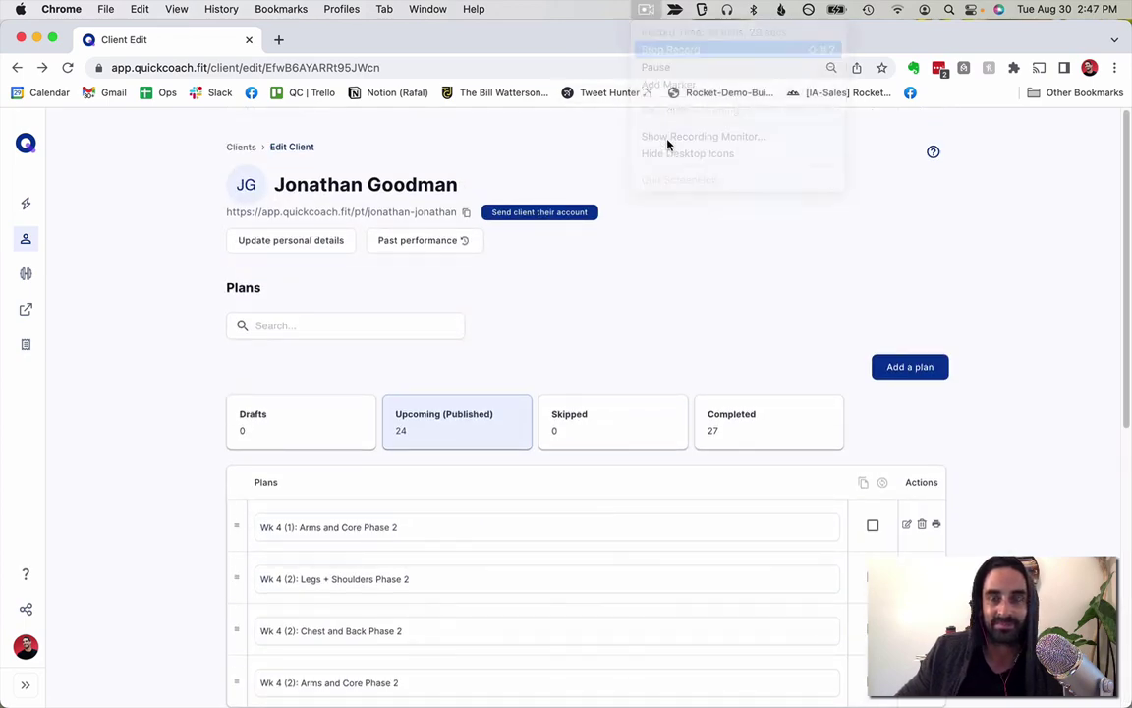